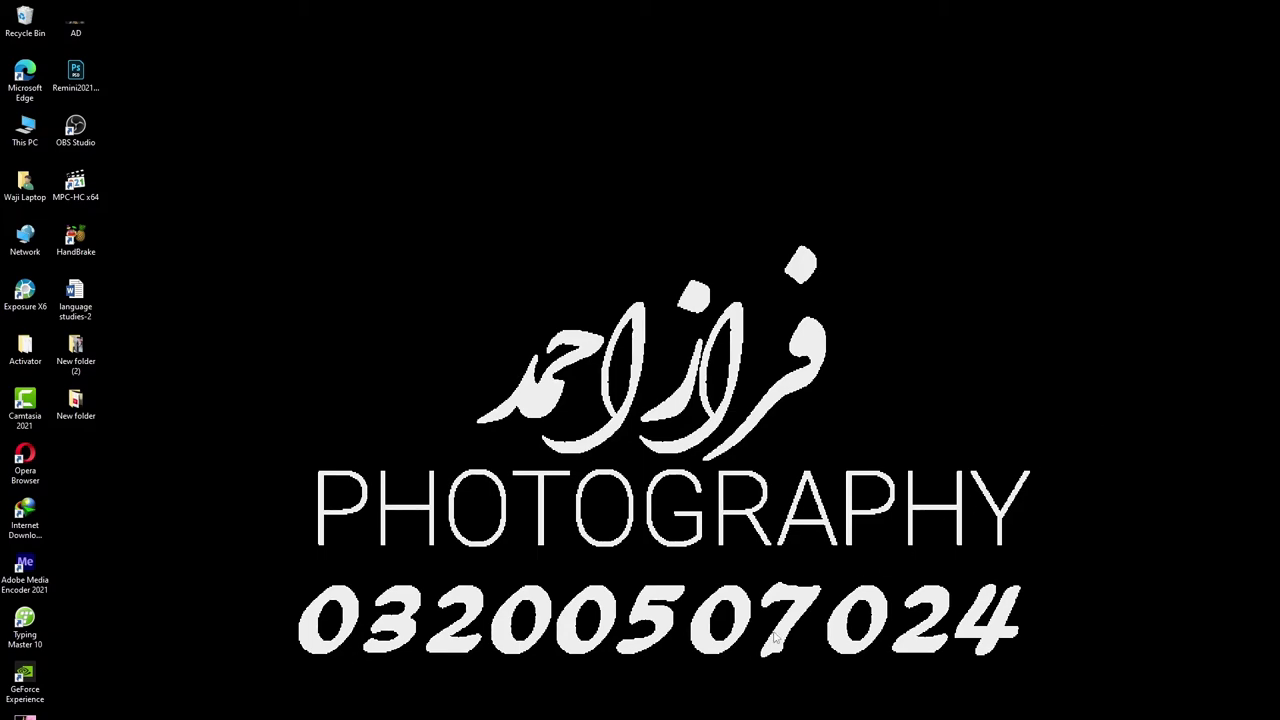
Bring 2819.jpg back up in Photos and zoom in and out on the face.
{"action": "left_click", "coordinate": [497, 690]}
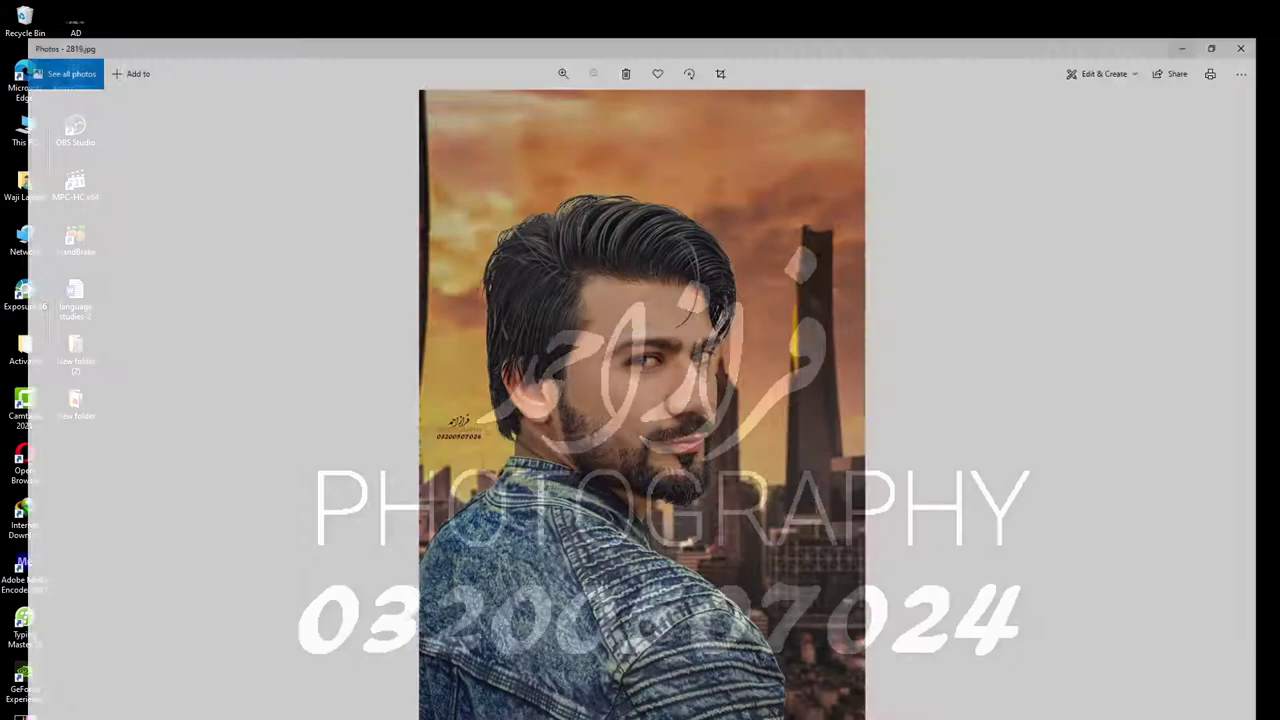
{"action": "scroll", "coordinate": [592, 381], "scroll_direction": "up", "scroll_amount": 2}
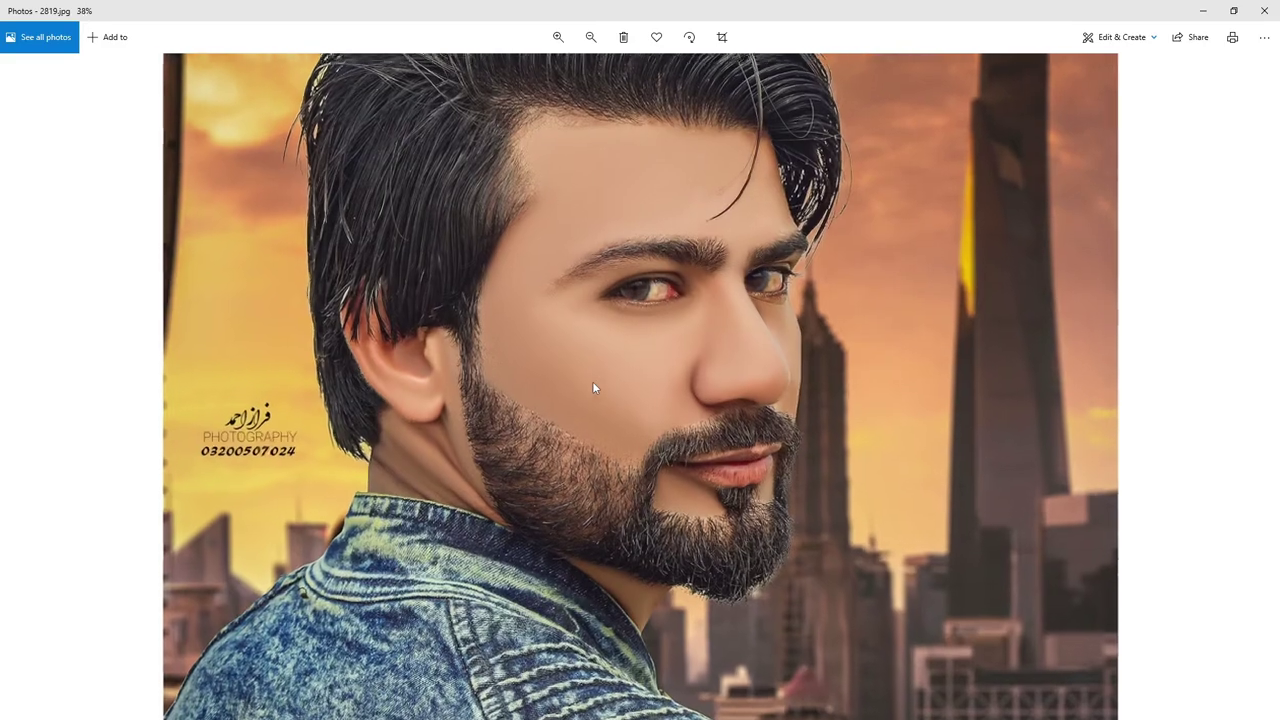
{"action": "scroll", "coordinate": [592, 381], "scroll_direction": "up", "scroll_amount": 2}
{"action": "scroll", "coordinate": [592, 381], "scroll_direction": "up", "scroll_amount": 2}
{"action": "scroll", "coordinate": [631, 454], "scroll_direction": "up", "scroll_amount": 2}
{"action": "scroll", "coordinate": [669, 380], "scroll_direction": "up", "scroll_amount": 2}
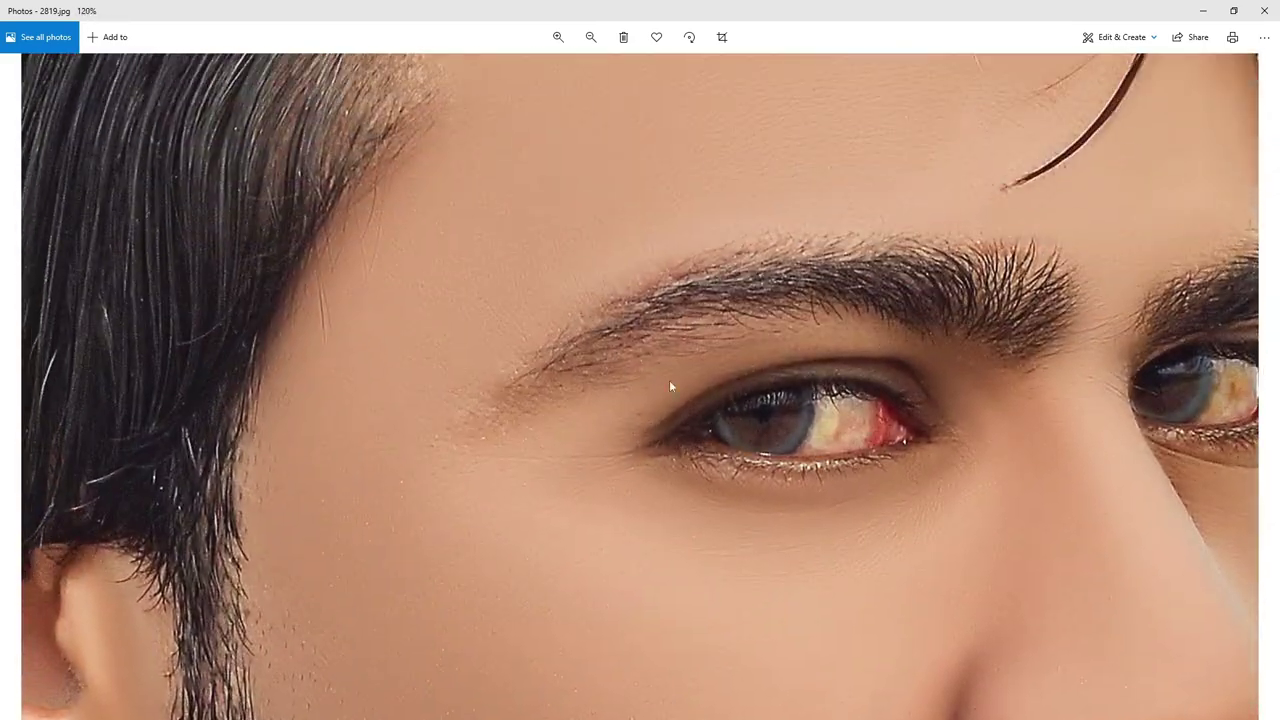
{"action": "scroll", "coordinate": [614, 581], "scroll_direction": "up", "scroll_amount": 3}
{"action": "scroll", "coordinate": [612, 614], "scroll_direction": "up", "scroll_amount": 1}
{"action": "scroll", "coordinate": [612, 620], "scroll_direction": "down", "scroll_amount": 2}
{"action": "scroll", "coordinate": [572, 306], "scroll_direction": "down", "scroll_amount": 3}
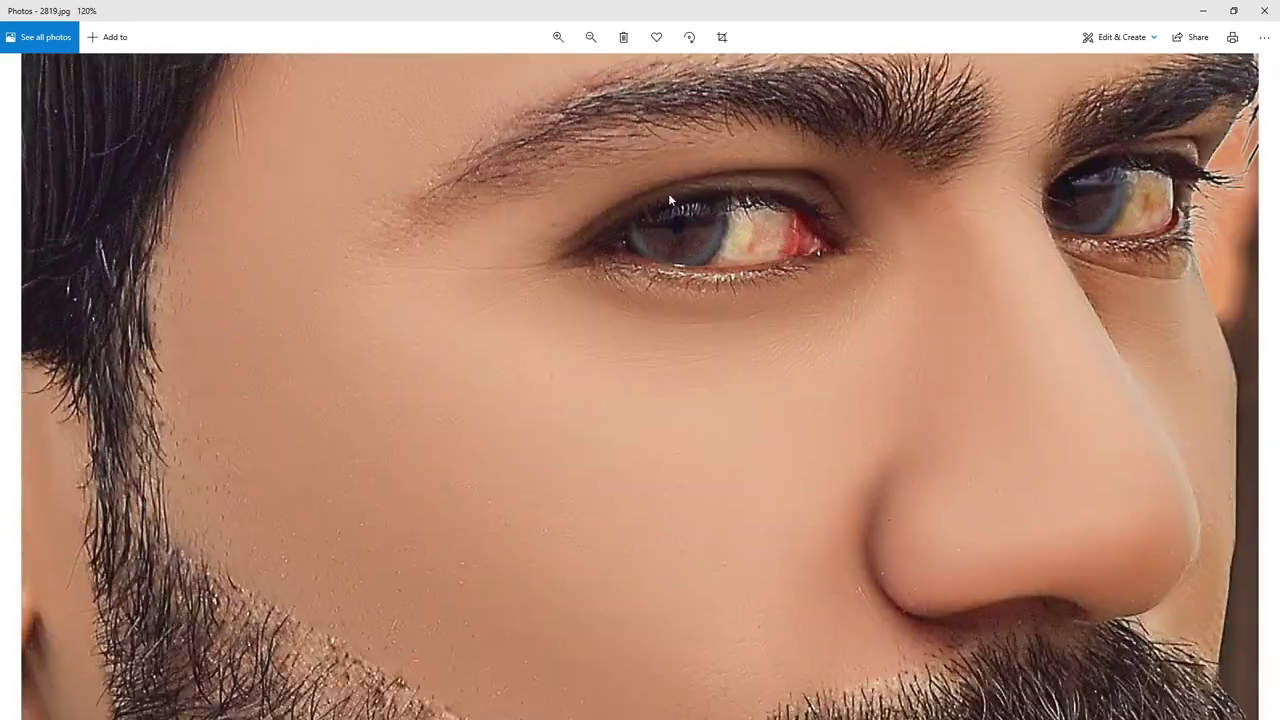
{"action": "scroll", "coordinate": [668, 193], "scroll_direction": "down", "scroll_amount": 3}
{"action": "scroll", "coordinate": [669, 400], "scroll_direction": "down", "scroll_amount": 1}
{"action": "scroll", "coordinate": [690, 390], "scroll_direction": "down", "scroll_amount": 2}
{"action": "scroll", "coordinate": [700, 440], "scroll_direction": "up", "scroll_amount": 3}
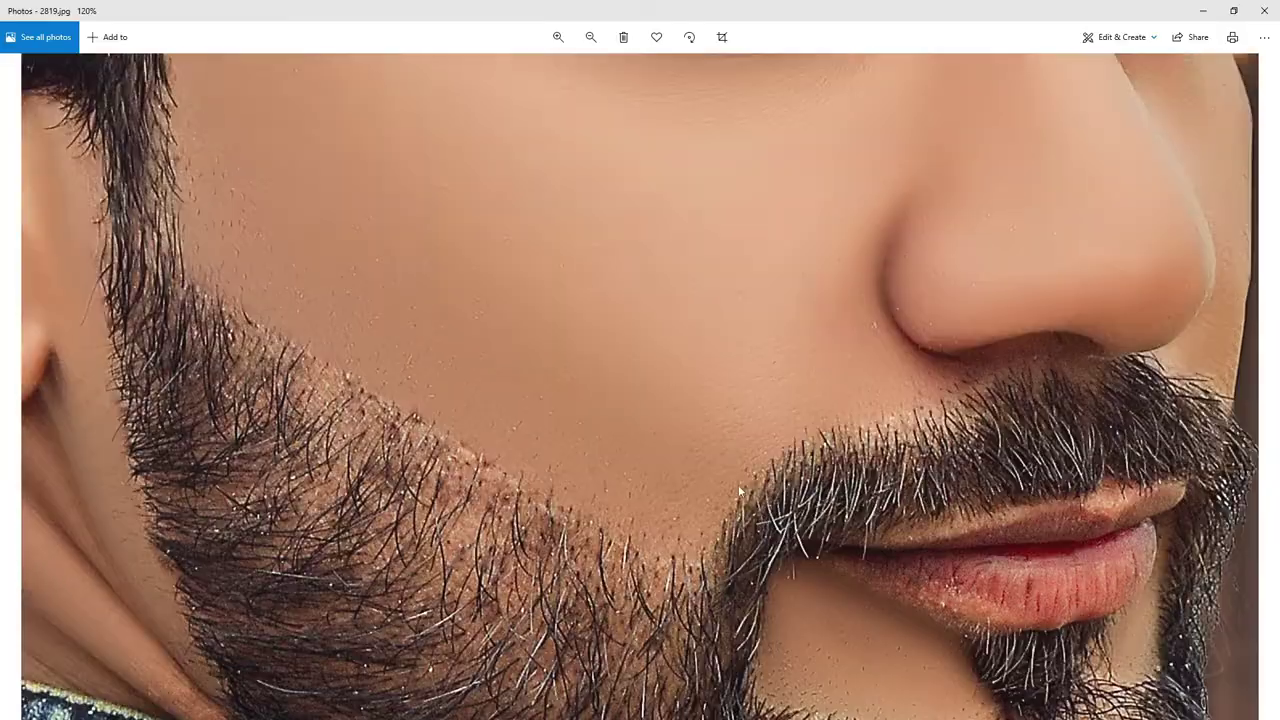
{"action": "scroll", "coordinate": [746, 566], "scroll_direction": "up", "scroll_amount": 3}
{"action": "scroll", "coordinate": [630, 458], "scroll_direction": "up", "scroll_amount": 3}
{"action": "scroll", "coordinate": [609, 462], "scroll_direction": "up", "scroll_amount": 2}
{"action": "scroll", "coordinate": [610, 350], "scroll_direction": "down", "scroll_amount": 4}
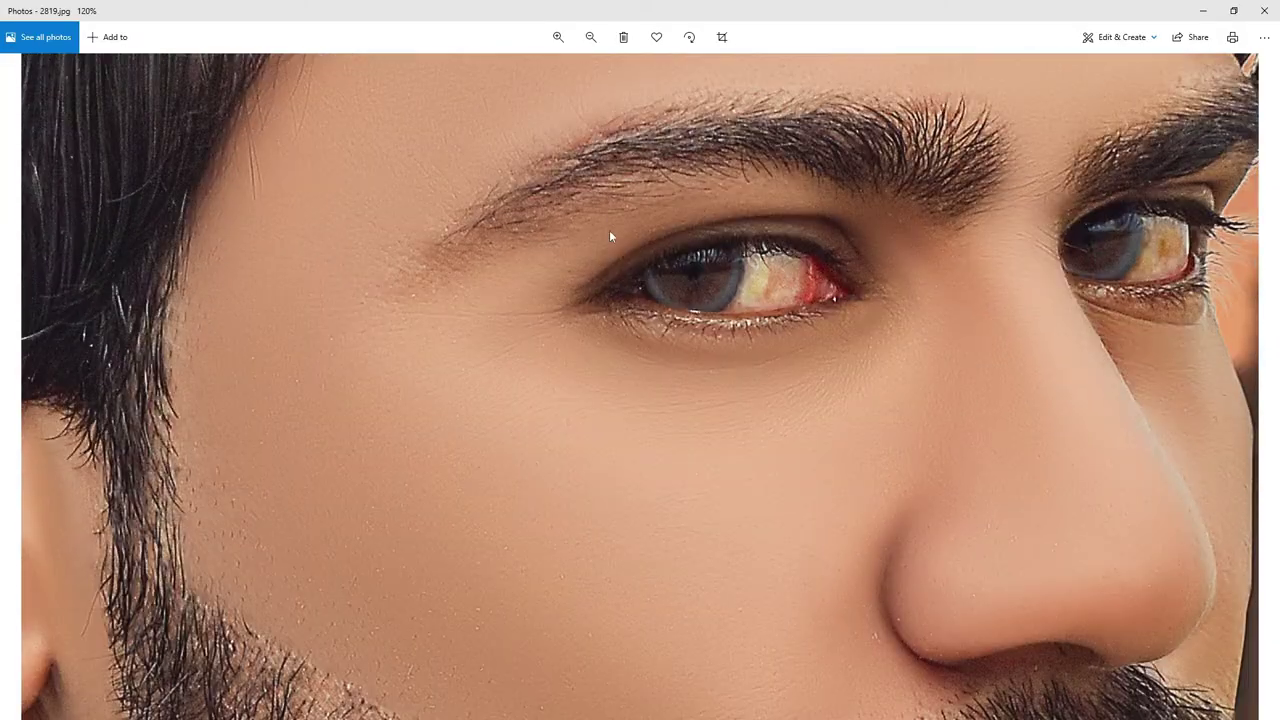
{"action": "scroll", "coordinate": [680, 423], "scroll_direction": "down", "scroll_amount": 3}
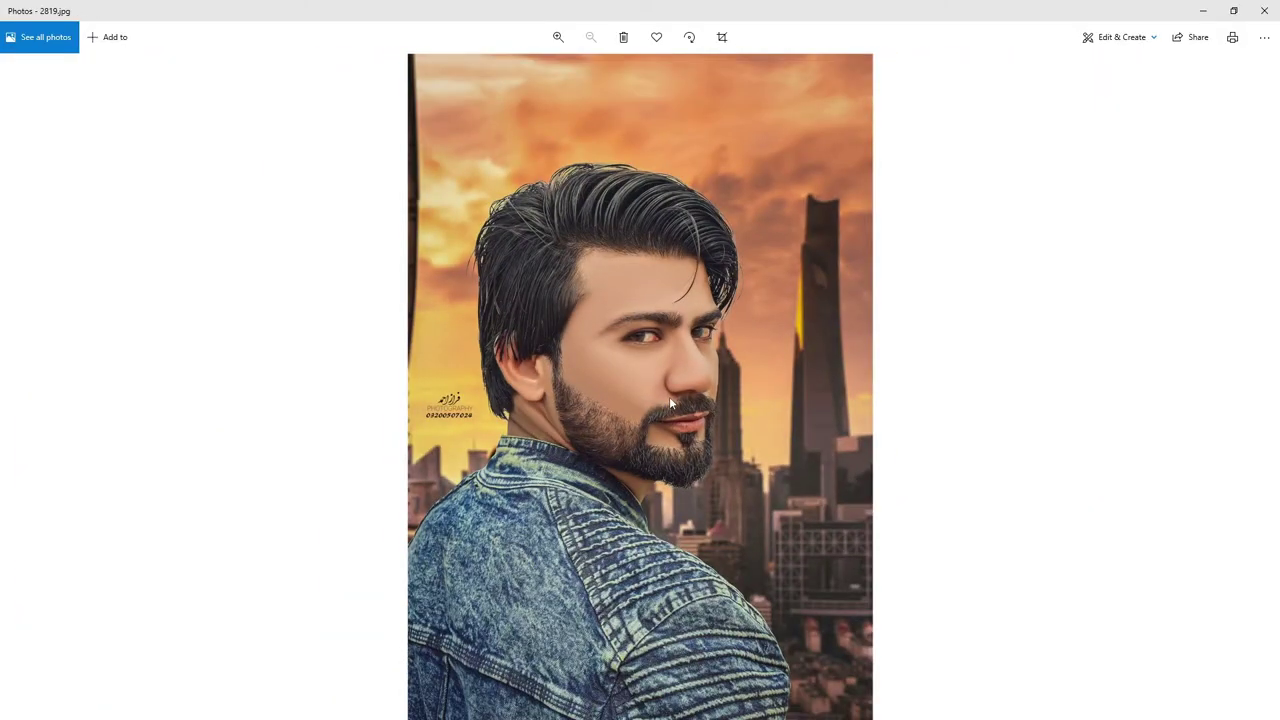
Zoom and pan across the eyes, skin and beard, then minimize Photos.
{"action": "scroll", "coordinate": [670, 402], "scroll_direction": "up", "scroll_amount": 2}
{"action": "scroll", "coordinate": [670, 402], "scroll_direction": "up", "scroll_amount": 1}
{"action": "scroll", "coordinate": [670, 402], "scroll_direction": "up", "scroll_amount": 2}
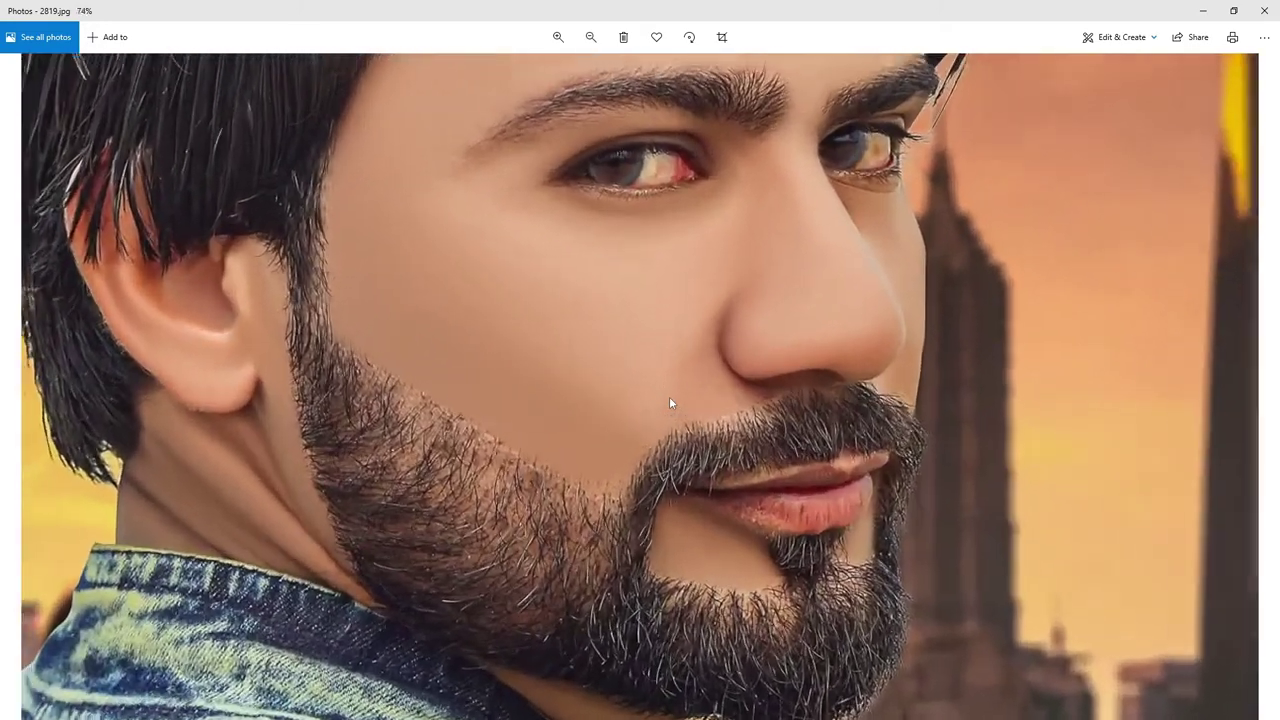
{"action": "scroll", "coordinate": [670, 402], "scroll_direction": "up", "scroll_amount": 1}
{"action": "scroll", "coordinate": [670, 402], "scroll_direction": "up", "scroll_amount": 1}
{"action": "scroll", "coordinate": [672, 573], "scroll_direction": "up", "scroll_amount": 2}
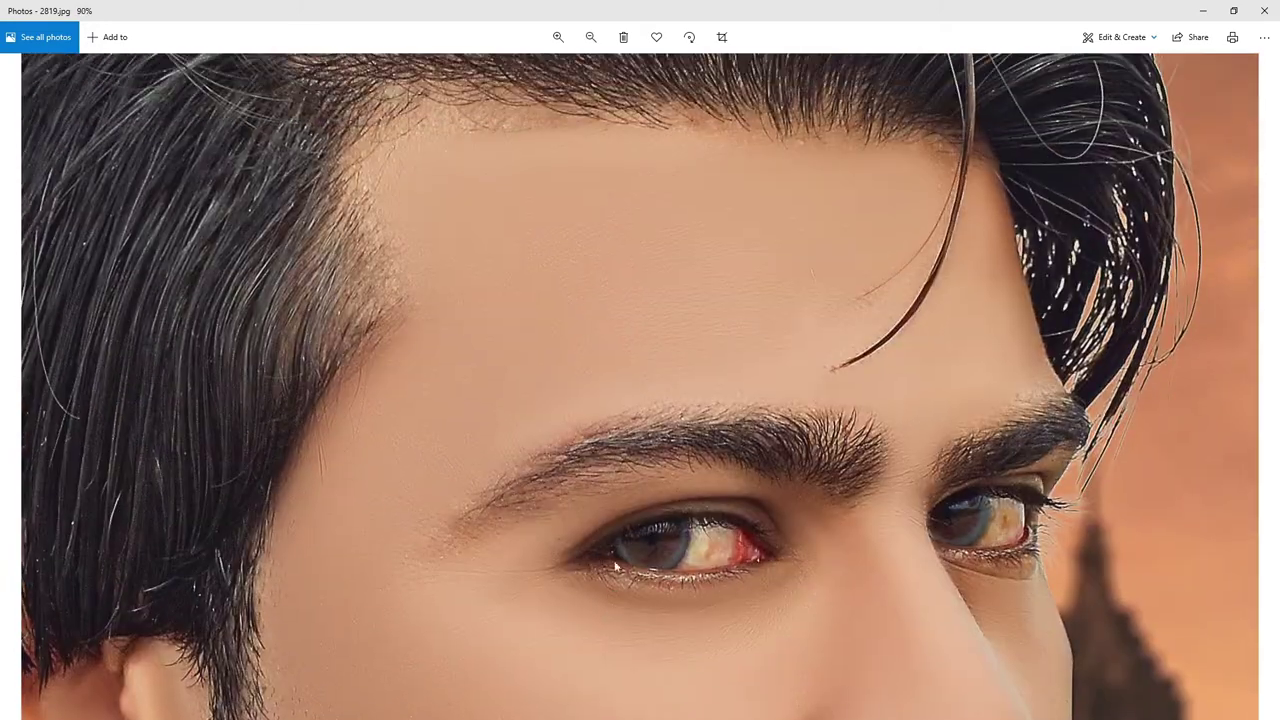
{"action": "scroll", "coordinate": [672, 573], "scroll_direction": "right", "scroll_amount": 3}
{"action": "scroll", "coordinate": [615, 291], "scroll_direction": "down", "scroll_amount": 2}
{"action": "scroll", "coordinate": [650, 430], "scroll_direction": "down", "scroll_amount": 1}
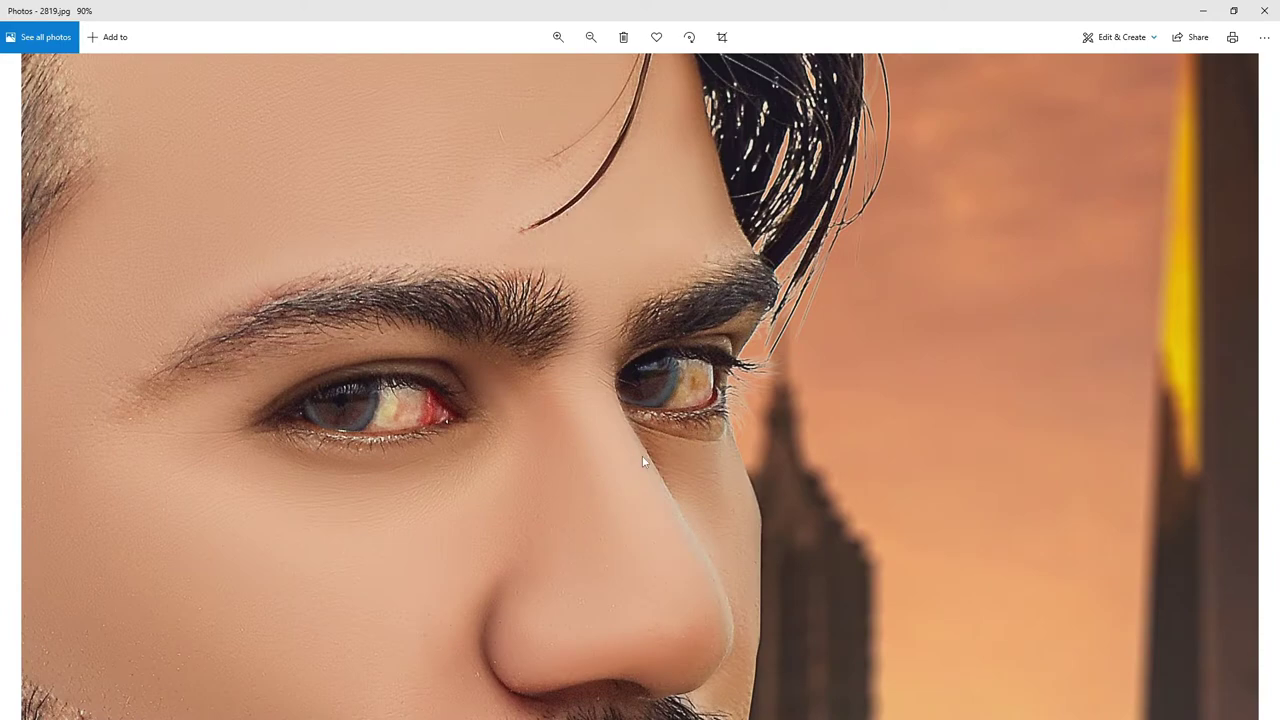
{"action": "scroll", "coordinate": [642, 455], "scroll_direction": "down", "scroll_amount": 3}
{"action": "scroll", "coordinate": [667, 402], "scroll_direction": "up", "scroll_amount": 2}
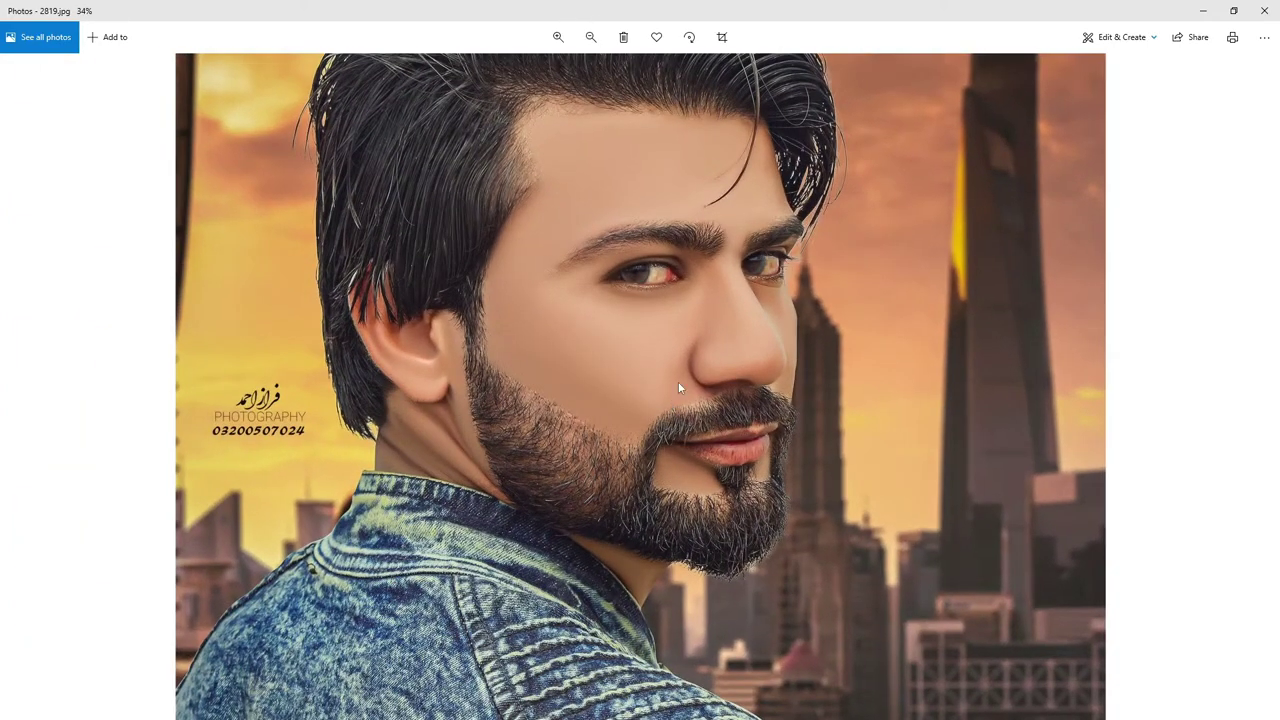
{"action": "left_click", "coordinate": [1199, 12]}
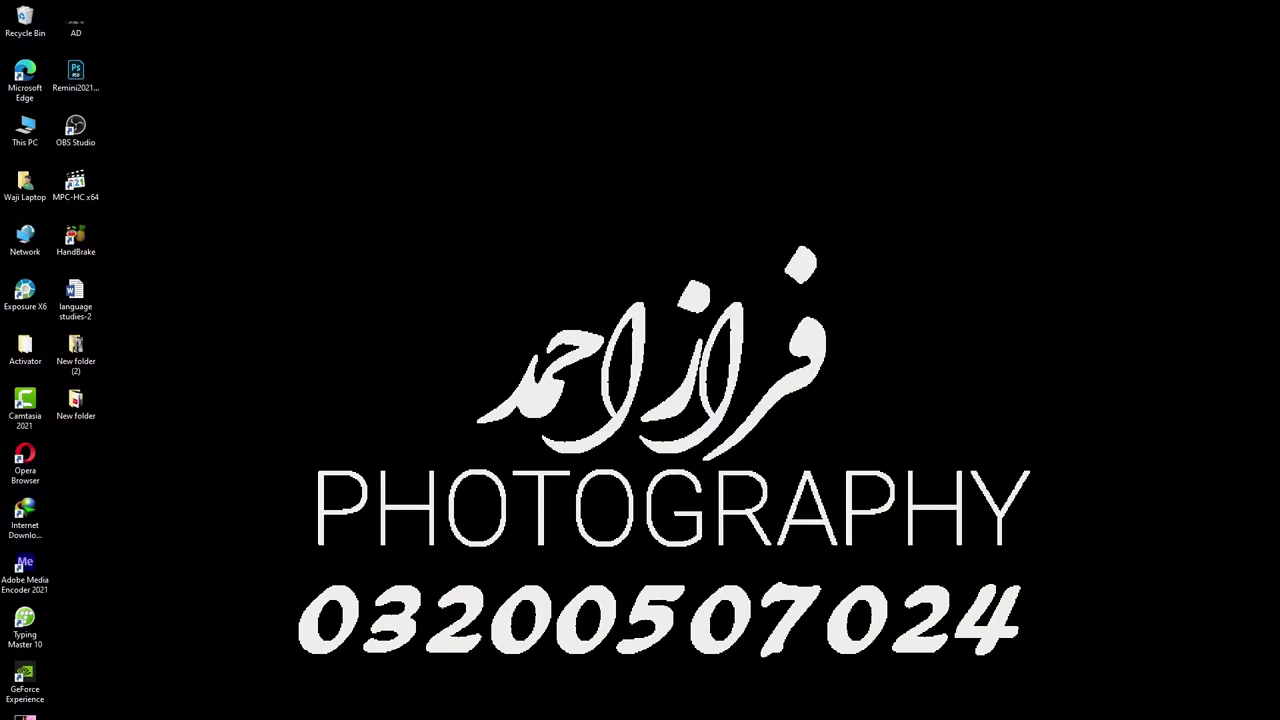
Subscribe to FM Photography on YouTube with notifications set to All.
{"action": "key", "text": "alt+Tab"}
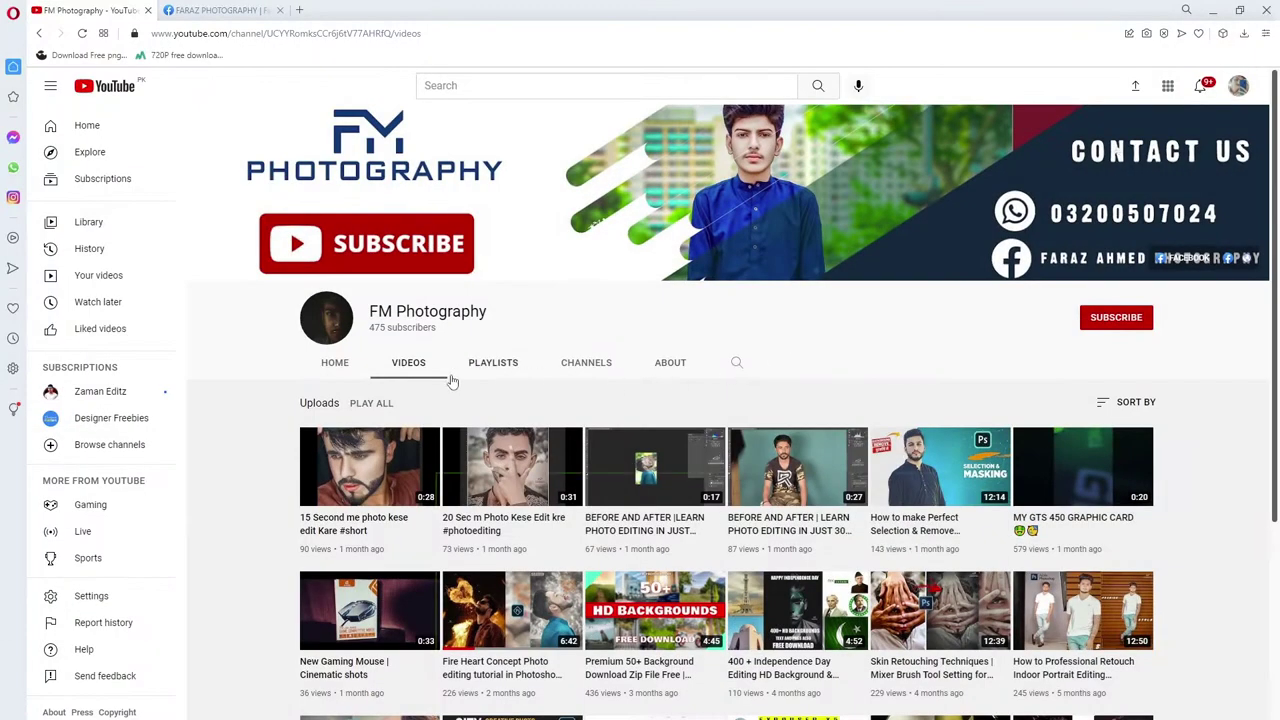
{"action": "left_click", "coordinate": [1116, 317]}
{"action": "left_click", "coordinate": [1142, 317]}
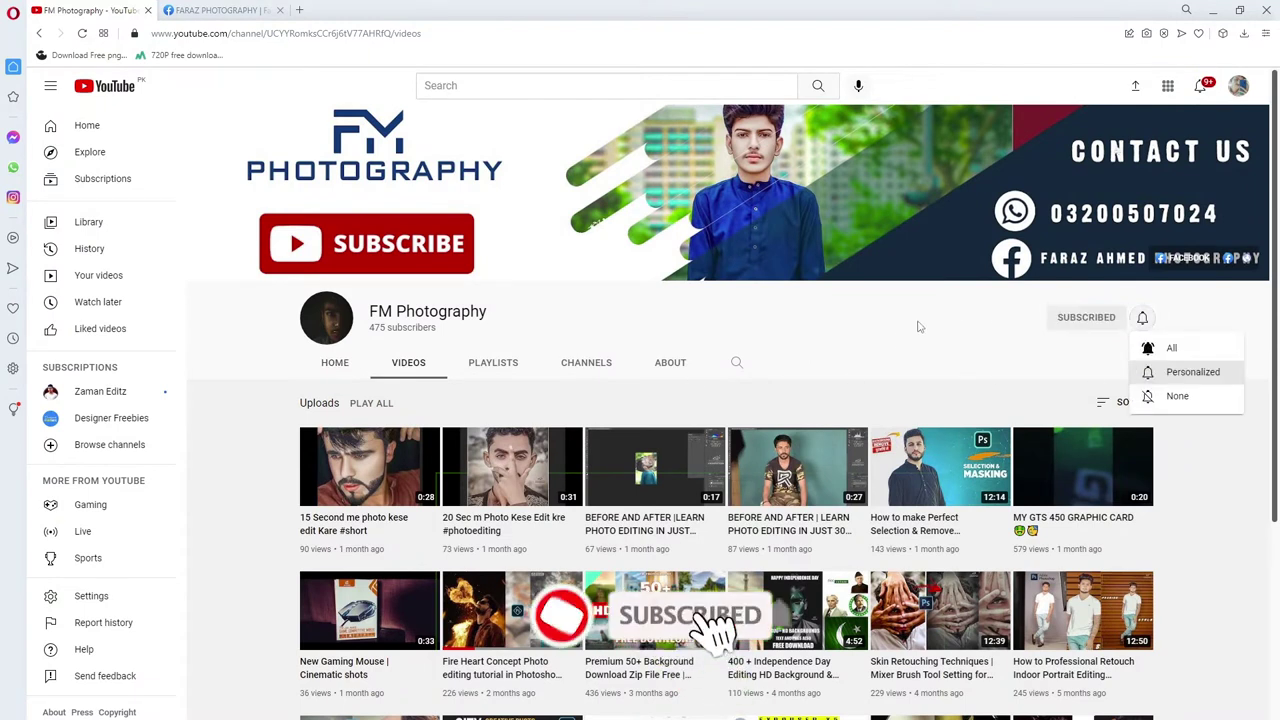
{"action": "left_click", "coordinate": [1165, 347]}
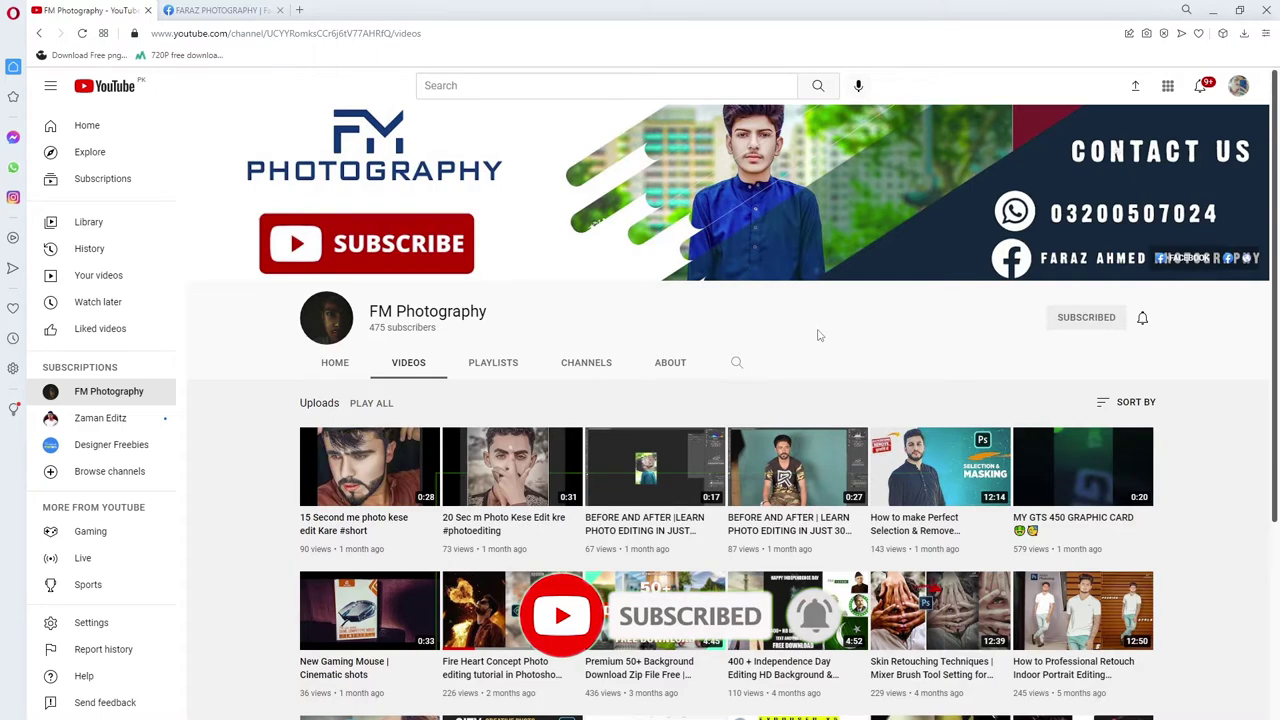
Browse the channel's Videos grid, then switch to the Facebook photography group tab.
{"action": "scroll", "coordinate": [670, 488], "scroll_direction": "down", "scroll_amount": 1}
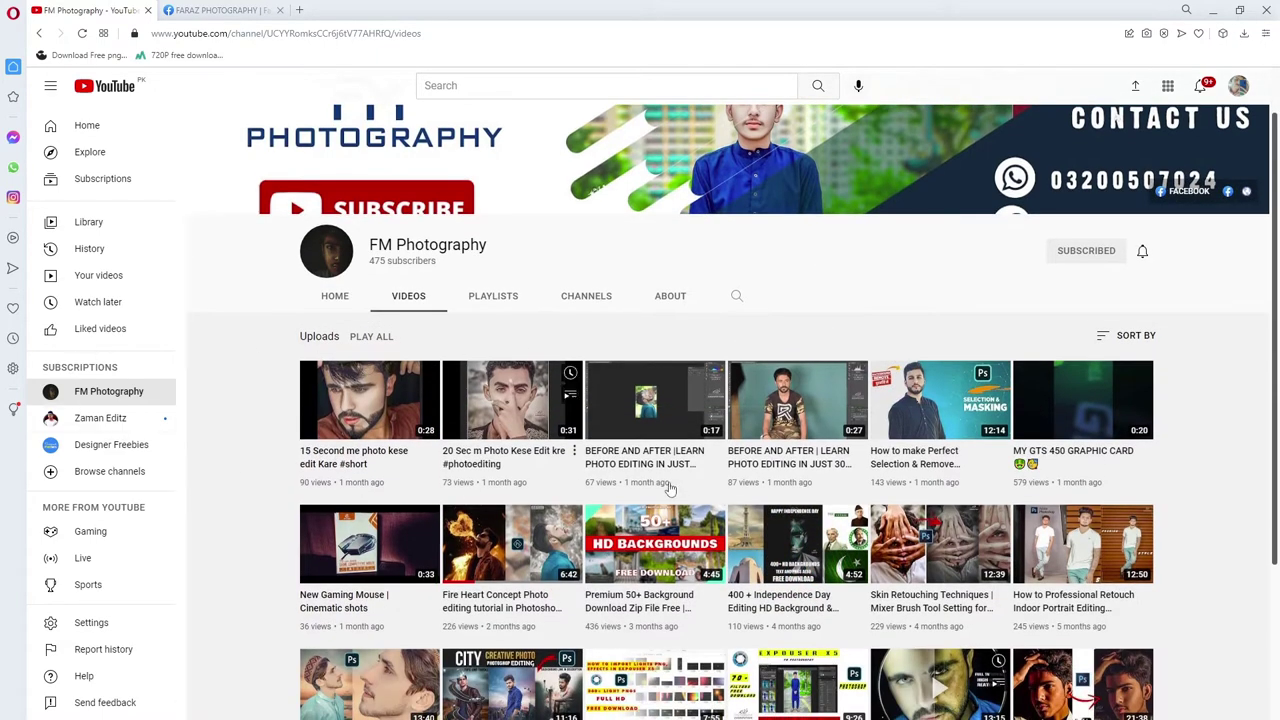
{"action": "scroll", "coordinate": [803, 478], "scroll_direction": "down", "scroll_amount": 1}
{"action": "scroll", "coordinate": [447, 510], "scroll_direction": "down", "scroll_amount": 1}
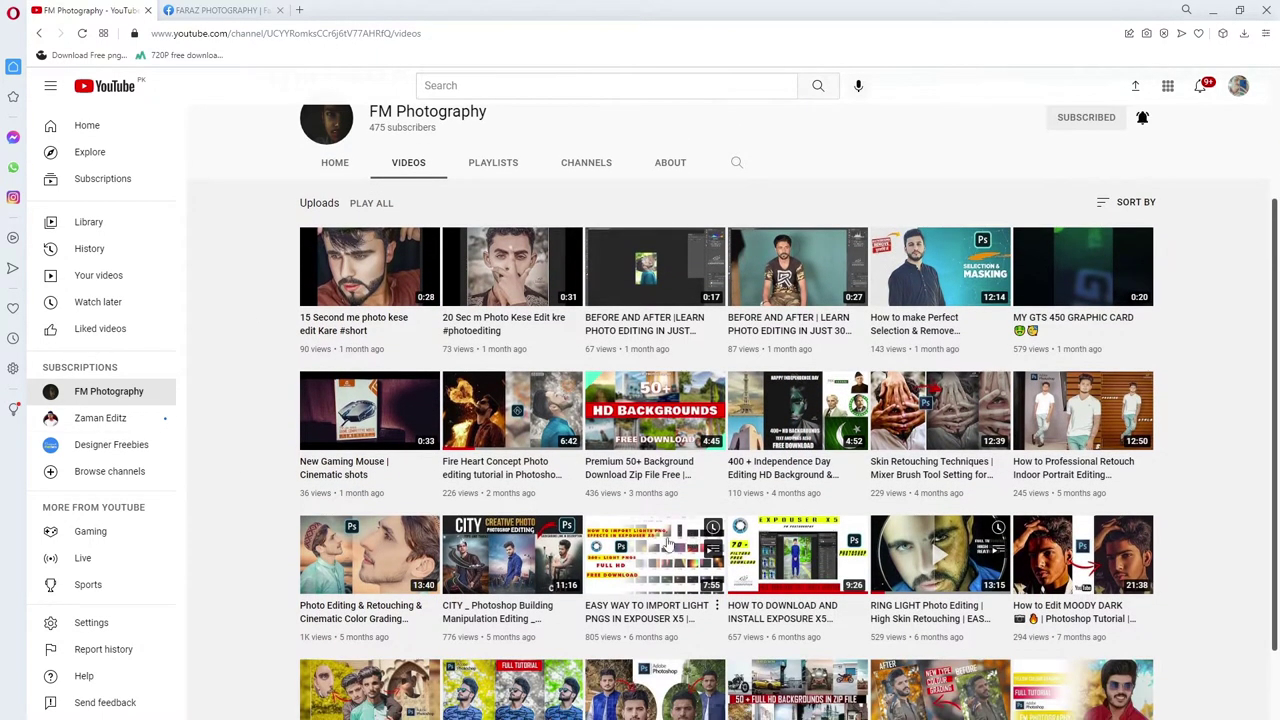
{"action": "scroll", "coordinate": [530, 525], "scroll_direction": "down", "scroll_amount": 2}
{"action": "scroll", "coordinate": [613, 543], "scroll_direction": "down", "scroll_amount": 1}
{"action": "scroll", "coordinate": [605, 543], "scroll_direction": "up", "scroll_amount": 3}
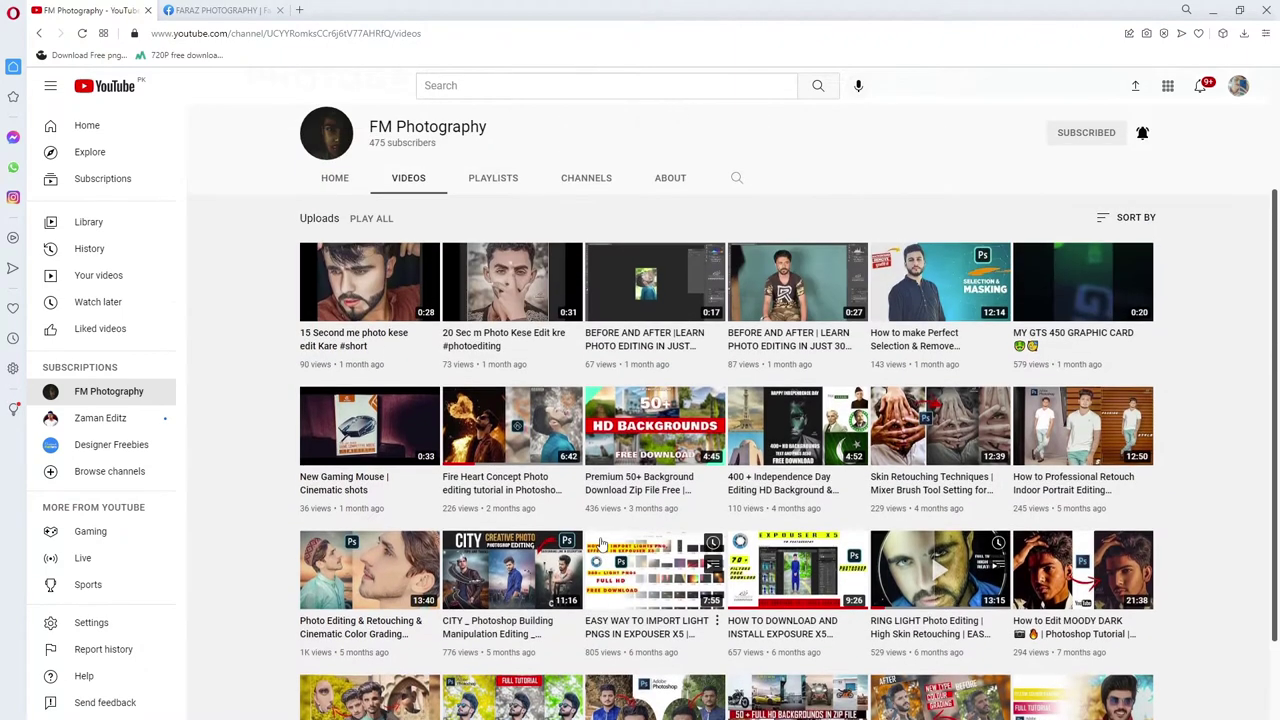
{"action": "scroll", "coordinate": [601, 543], "scroll_direction": "down", "scroll_amount": 1}
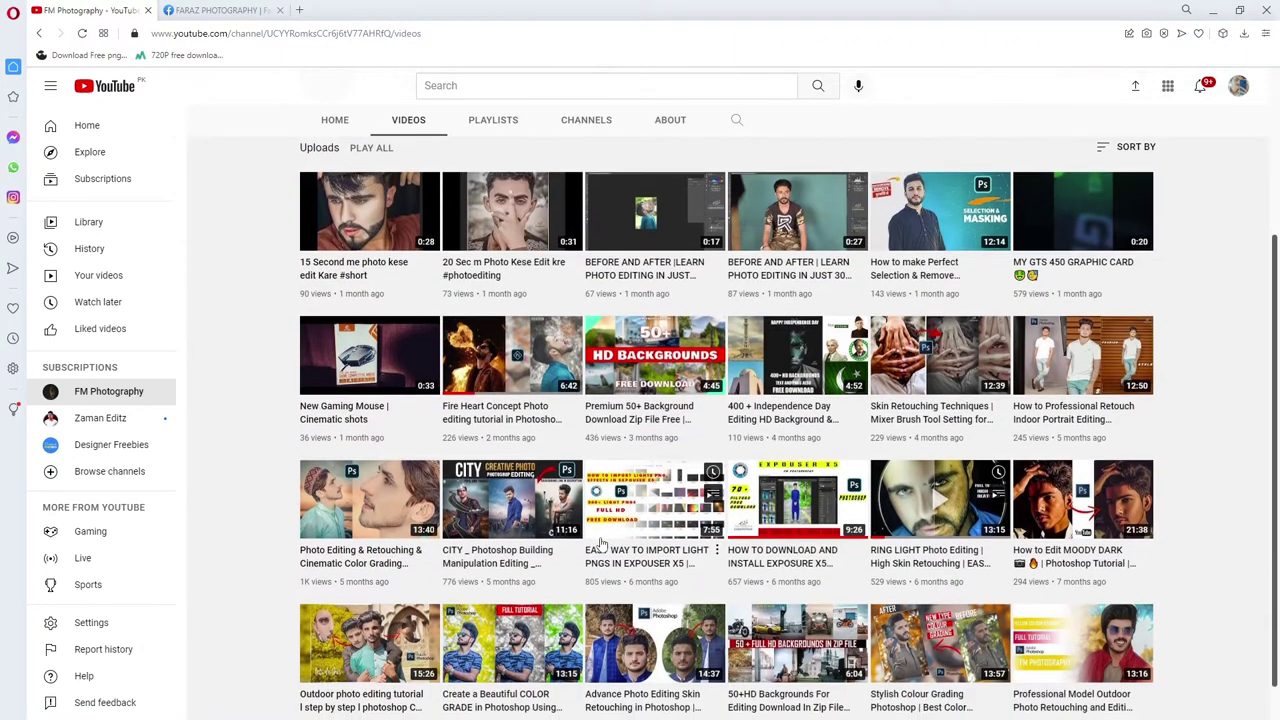
{"action": "scroll", "coordinate": [858, 262], "scroll_direction": "up", "scroll_amount": 2}
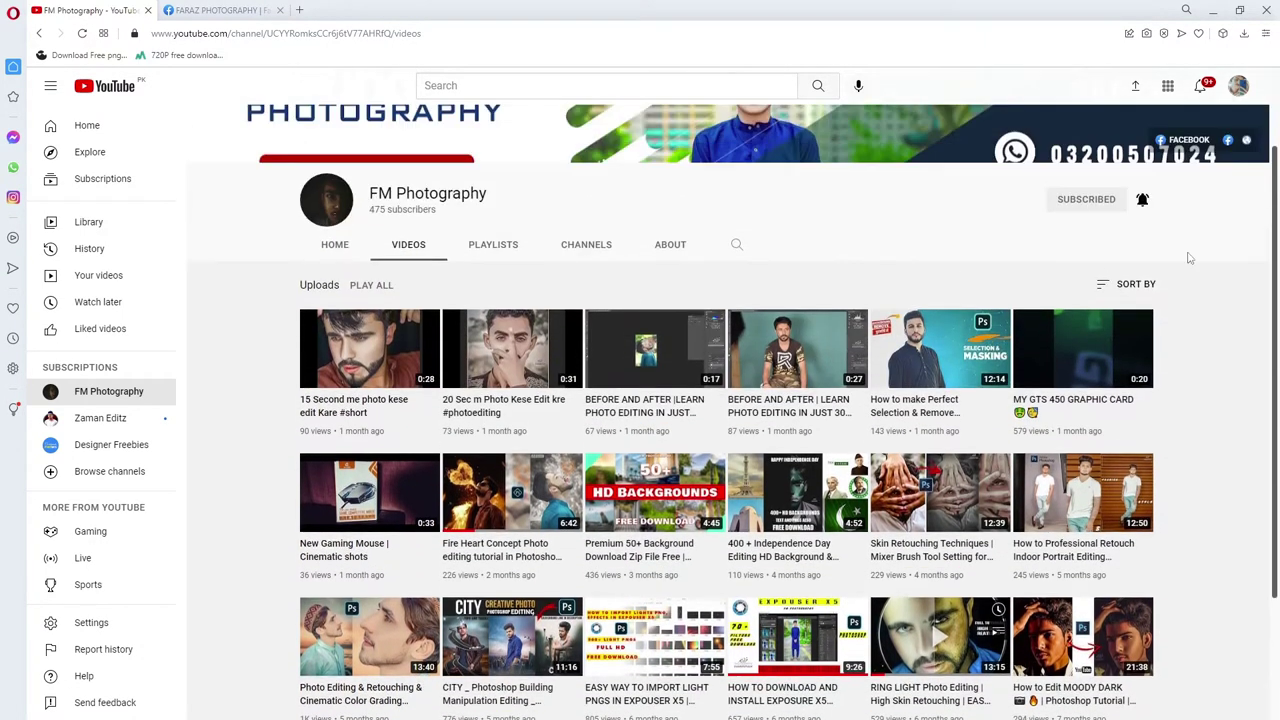
{"action": "scroll", "coordinate": [897, 327], "scroll_direction": "down", "scroll_amount": 2}
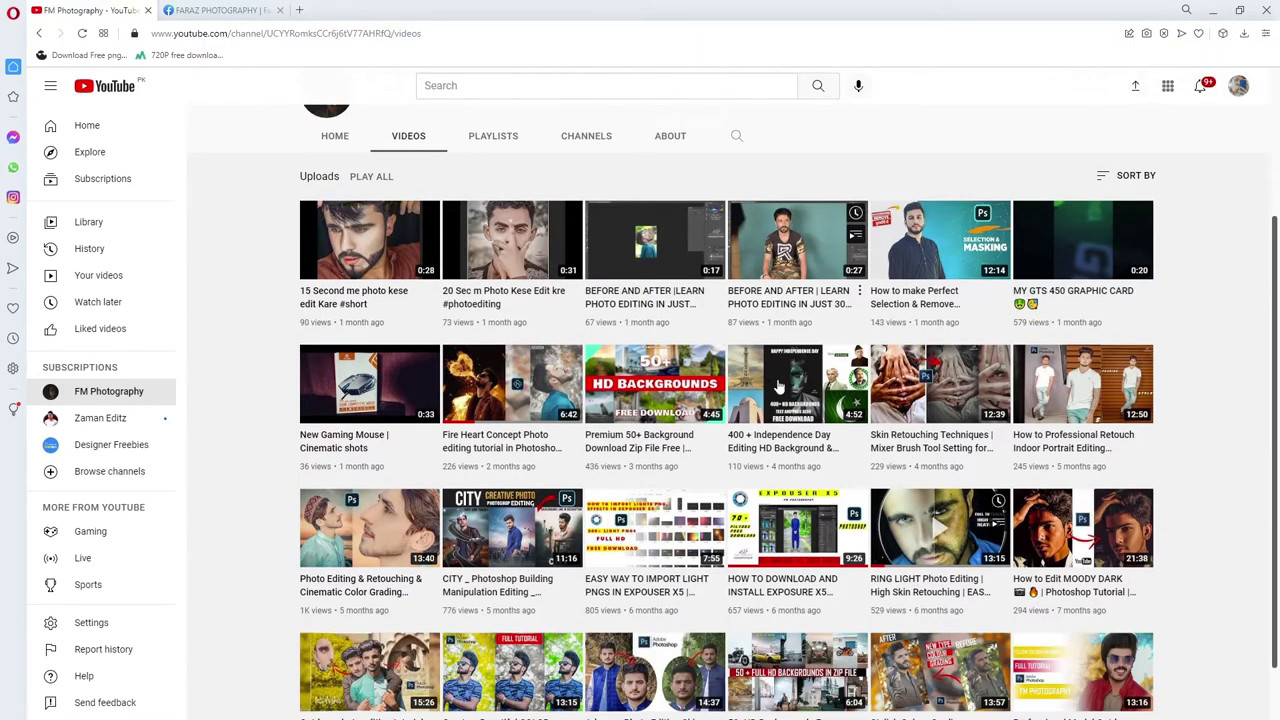
{"action": "scroll", "coordinate": [897, 327], "scroll_direction": "down", "scroll_amount": 2}
{"action": "scroll", "coordinate": [897, 327], "scroll_direction": "up", "scroll_amount": 2}
{"action": "left_click", "coordinate": [230, 10]}
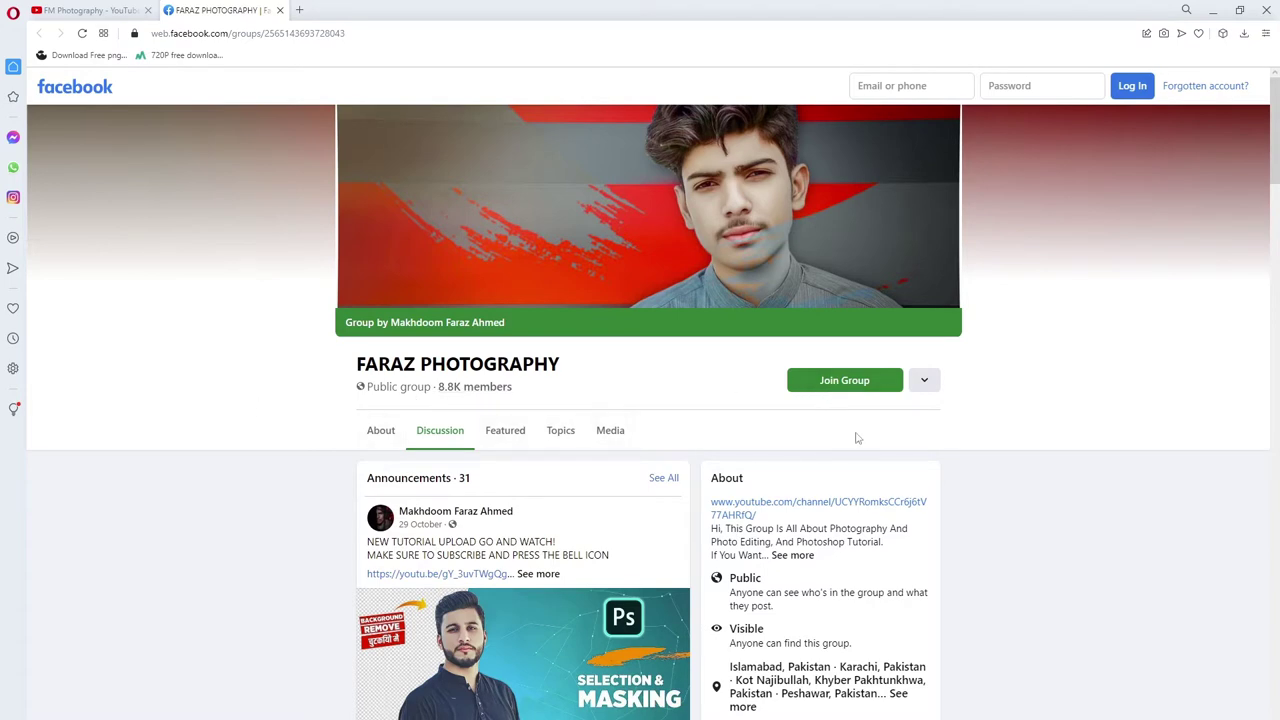
Scroll through the group's edited portrait posts, then go back to the FM Photography YouTube tab.
{"action": "scroll", "coordinate": [856, 438], "scroll_direction": "down", "scroll_amount": 2}
{"action": "scroll", "coordinate": [789, 391], "scroll_direction": "down", "scroll_amount": 1}
{"action": "scroll", "coordinate": [700, 350], "scroll_direction": "down", "scroll_amount": 3}
{"action": "scroll", "coordinate": [654, 323], "scroll_direction": "down", "scroll_amount": 4}
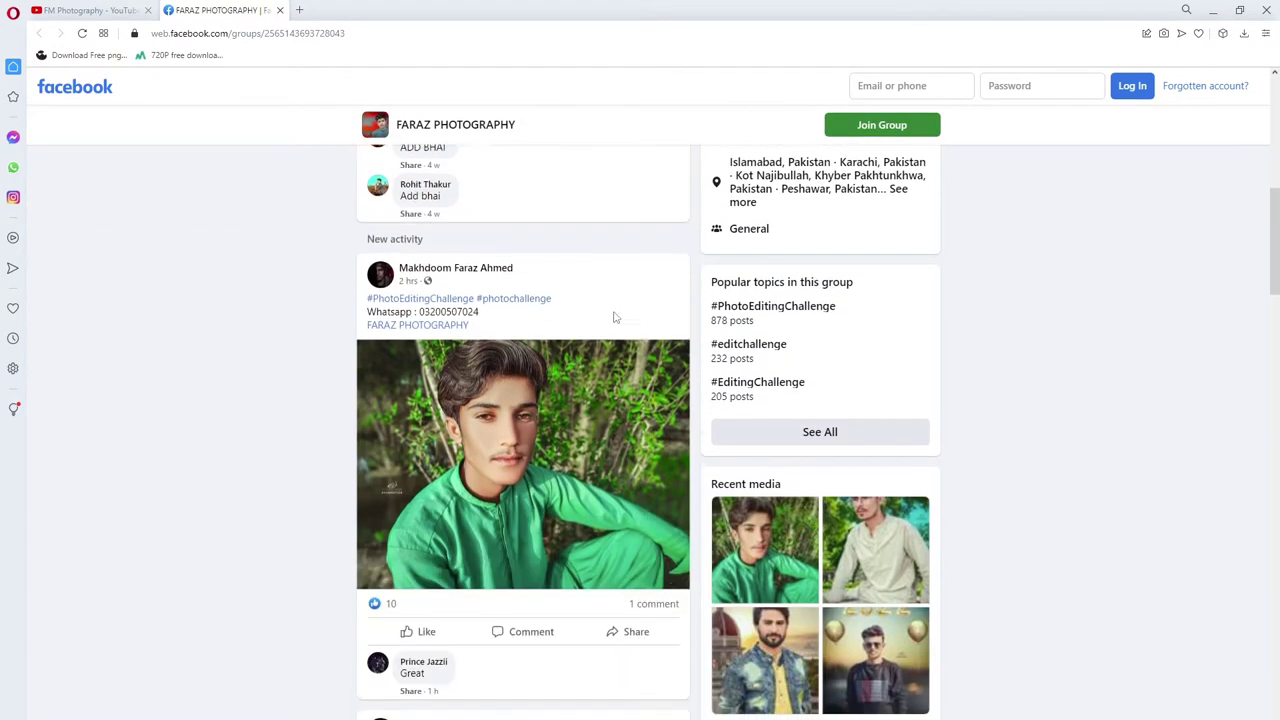
{"action": "scroll", "coordinate": [700, 360], "scroll_direction": "down", "scroll_amount": 2}
{"action": "scroll", "coordinate": [700, 390], "scroll_direction": "down", "scroll_amount": 3}
{"action": "scroll", "coordinate": [600, 380], "scroll_direction": "down", "scroll_amount": 3}
{"action": "scroll", "coordinate": [600, 380], "scroll_direction": "down", "scroll_amount": 3}
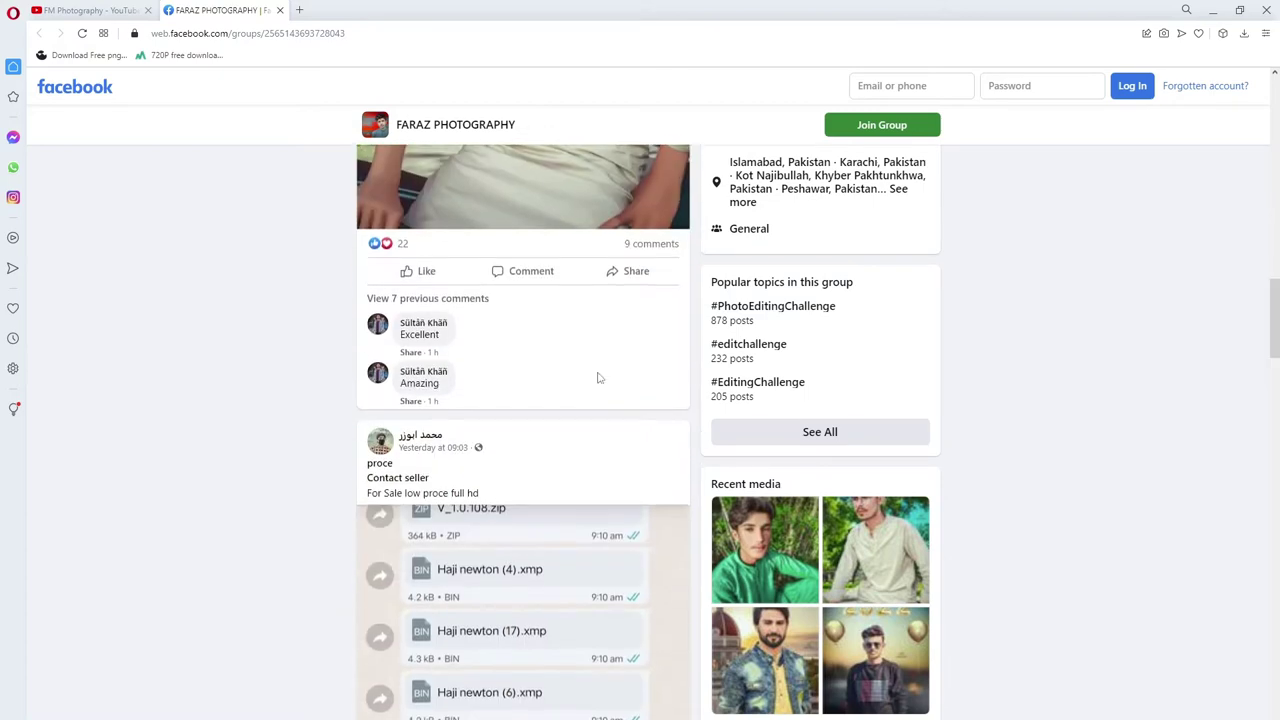
{"action": "scroll", "coordinate": [598, 378], "scroll_direction": "down", "scroll_amount": 3}
{"action": "scroll", "coordinate": [598, 378], "scroll_direction": "down", "scroll_amount": 3}
{"action": "scroll", "coordinate": [598, 378], "scroll_direction": "down", "scroll_amount": 3}
{"action": "scroll", "coordinate": [598, 380], "scroll_direction": "down", "scroll_amount": 3}
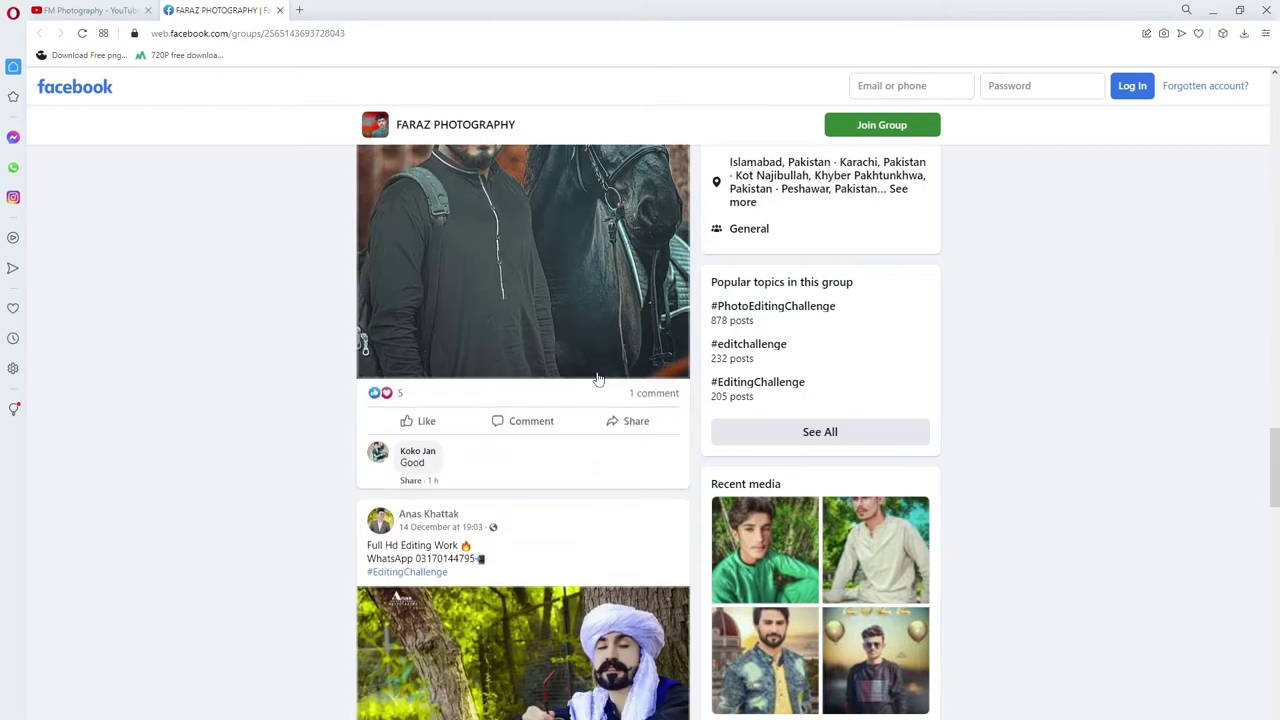
{"action": "scroll", "coordinate": [598, 379], "scroll_direction": "down", "scroll_amount": 3}
{"action": "scroll", "coordinate": [598, 379], "scroll_direction": "down", "scroll_amount": 3}
{"action": "scroll", "coordinate": [598, 379], "scroll_direction": "down", "scroll_amount": 3}
{"action": "scroll", "coordinate": [598, 379], "scroll_direction": "down", "scroll_amount": 3}
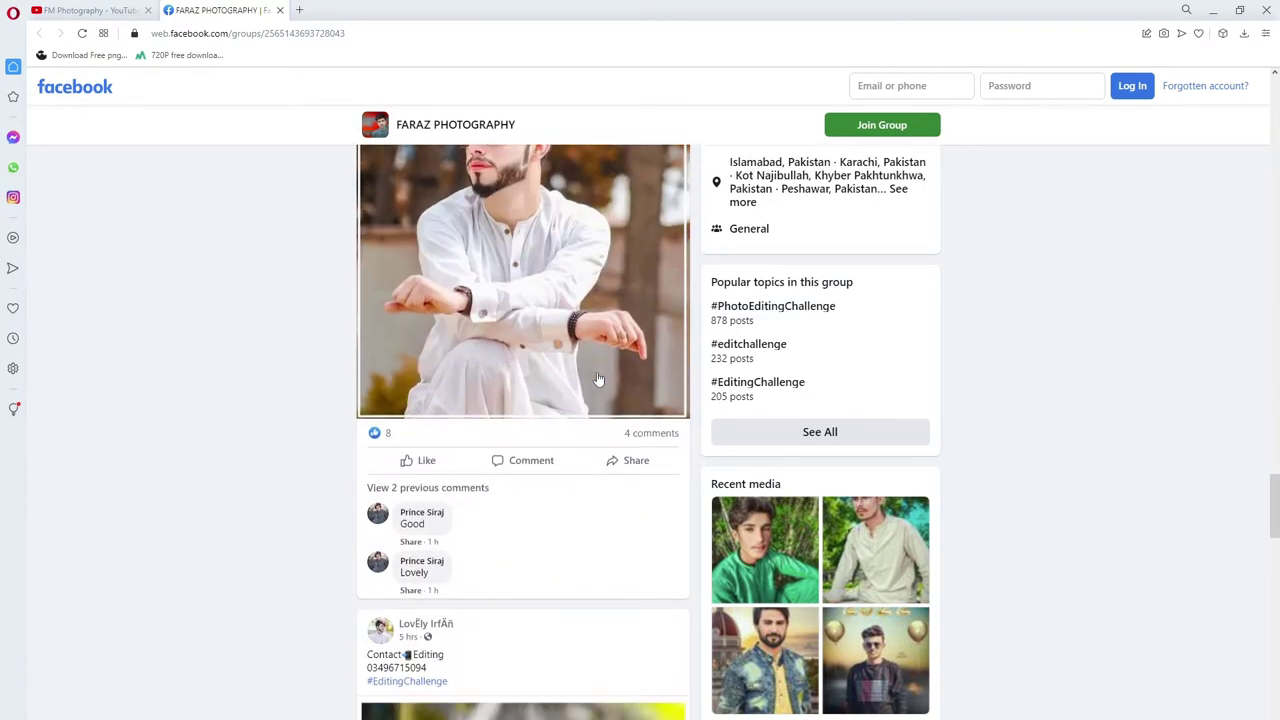
{"action": "scroll", "coordinate": [598, 379], "scroll_direction": "down", "scroll_amount": 3}
{"action": "scroll", "coordinate": [598, 379], "scroll_direction": "down", "scroll_amount": 3}
{"action": "scroll", "coordinate": [598, 379], "scroll_direction": "down", "scroll_amount": 3}
{"action": "scroll", "coordinate": [598, 380], "scroll_direction": "down", "scroll_amount": 2}
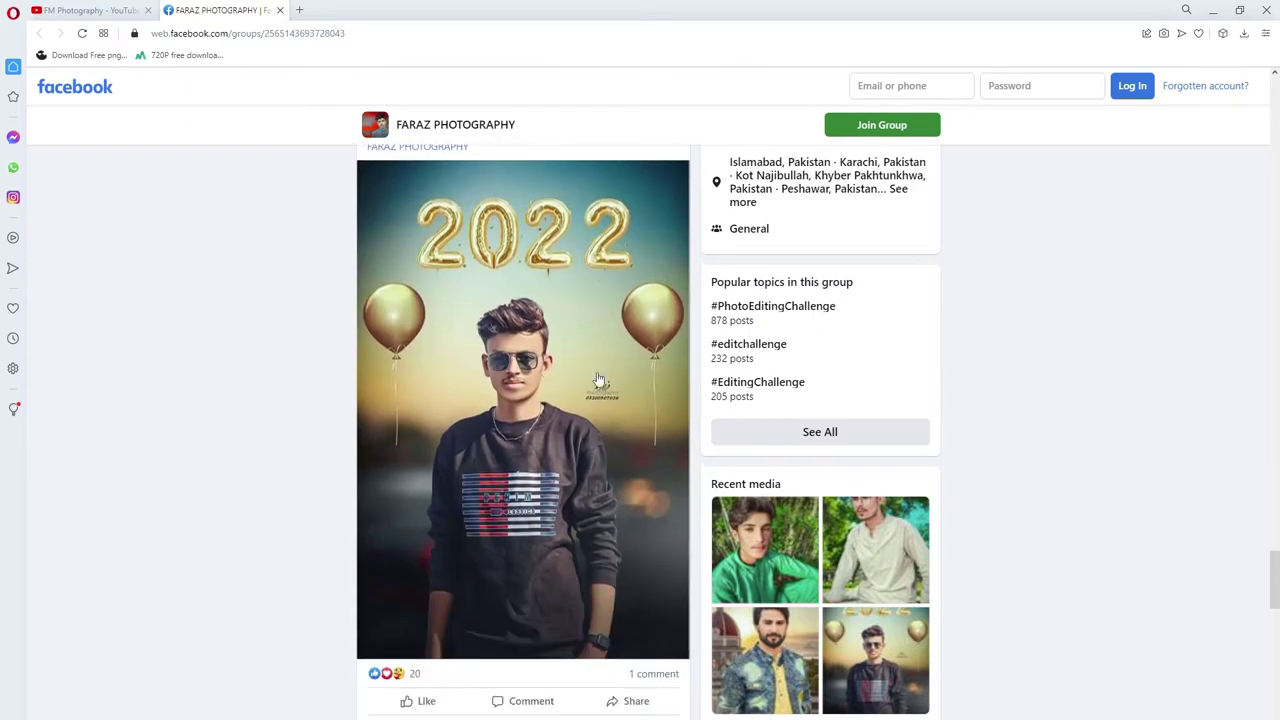
{"action": "scroll", "coordinate": [598, 380], "scroll_direction": "down", "scroll_amount": 2}
{"action": "scroll", "coordinate": [829, 457], "scroll_direction": "down", "scroll_amount": 3}
{"action": "scroll", "coordinate": [829, 457], "scroll_direction": "down", "scroll_amount": 4}
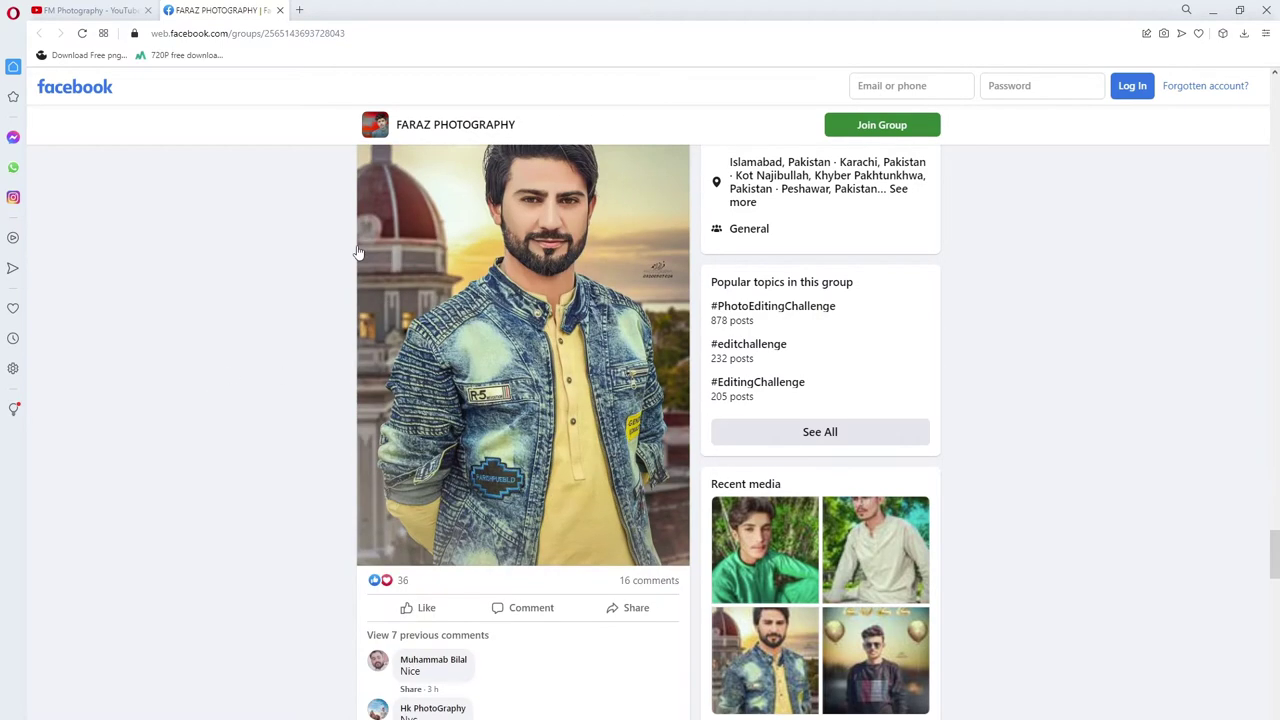
{"action": "scroll", "coordinate": [352, 170], "scroll_direction": "down", "scroll_amount": 3}
{"action": "left_click", "coordinate": [94, 9]}
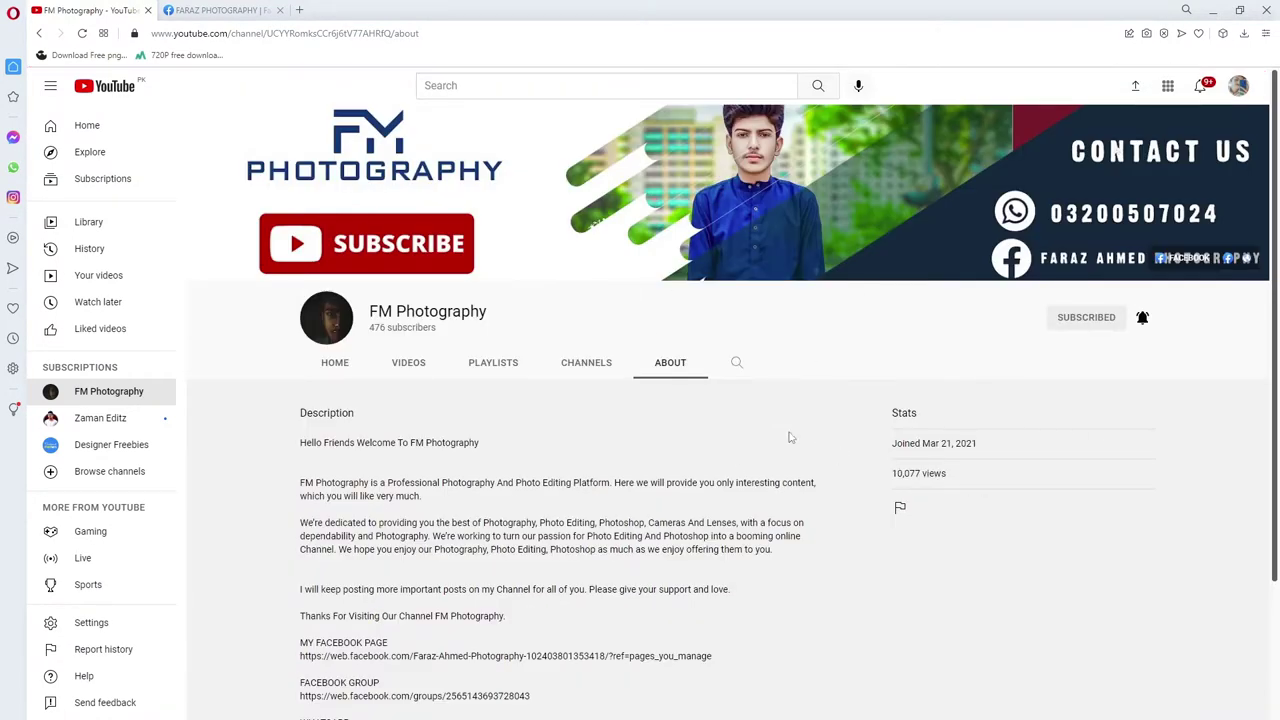
Set the FM Photography channel's notification bell to All and minimize the browser.
{"action": "left_click", "coordinate": [424, 368]}
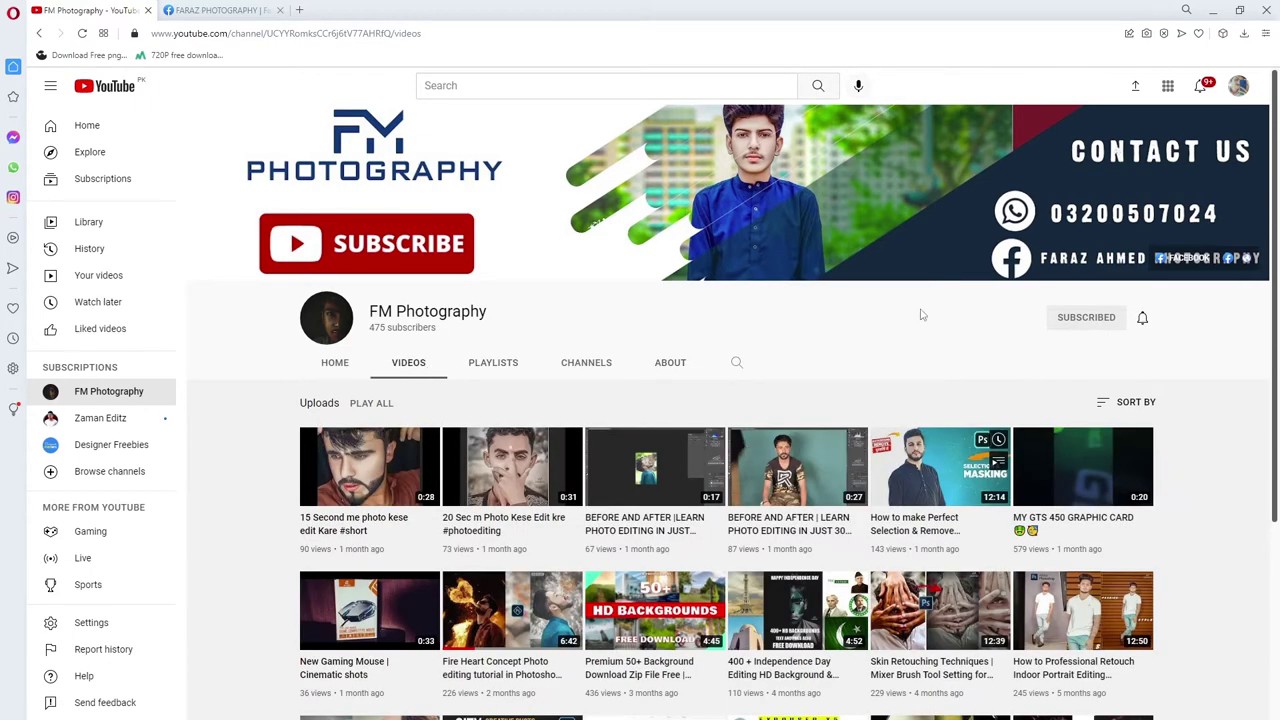
{"action": "left_click", "coordinate": [1143, 318]}
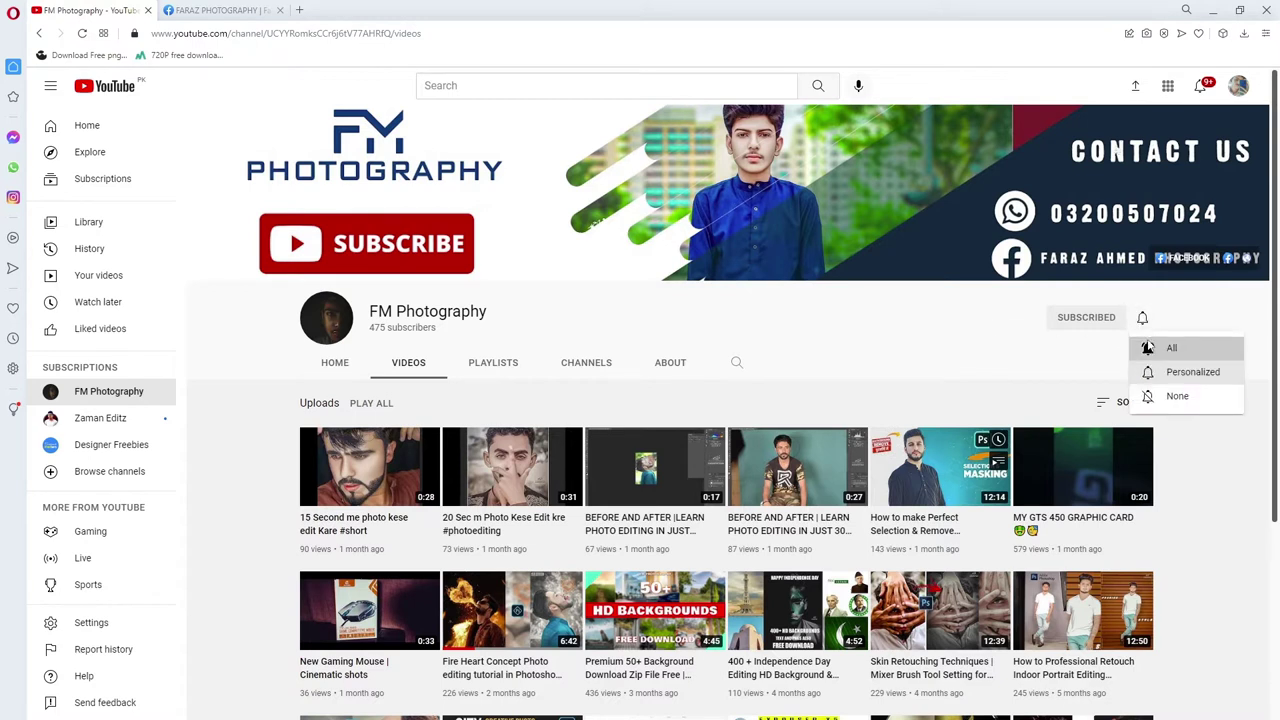
{"action": "left_click", "coordinate": [1150, 346]}
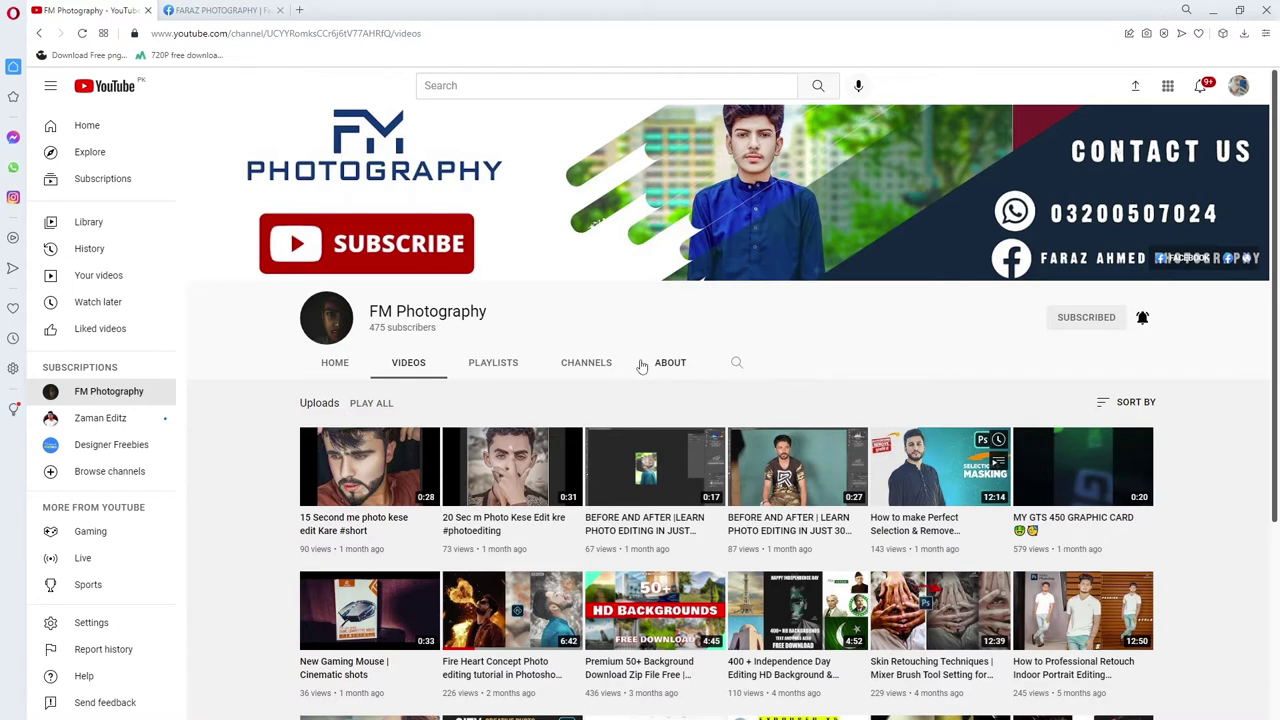
{"action": "left_click", "coordinate": [1212, 10]}
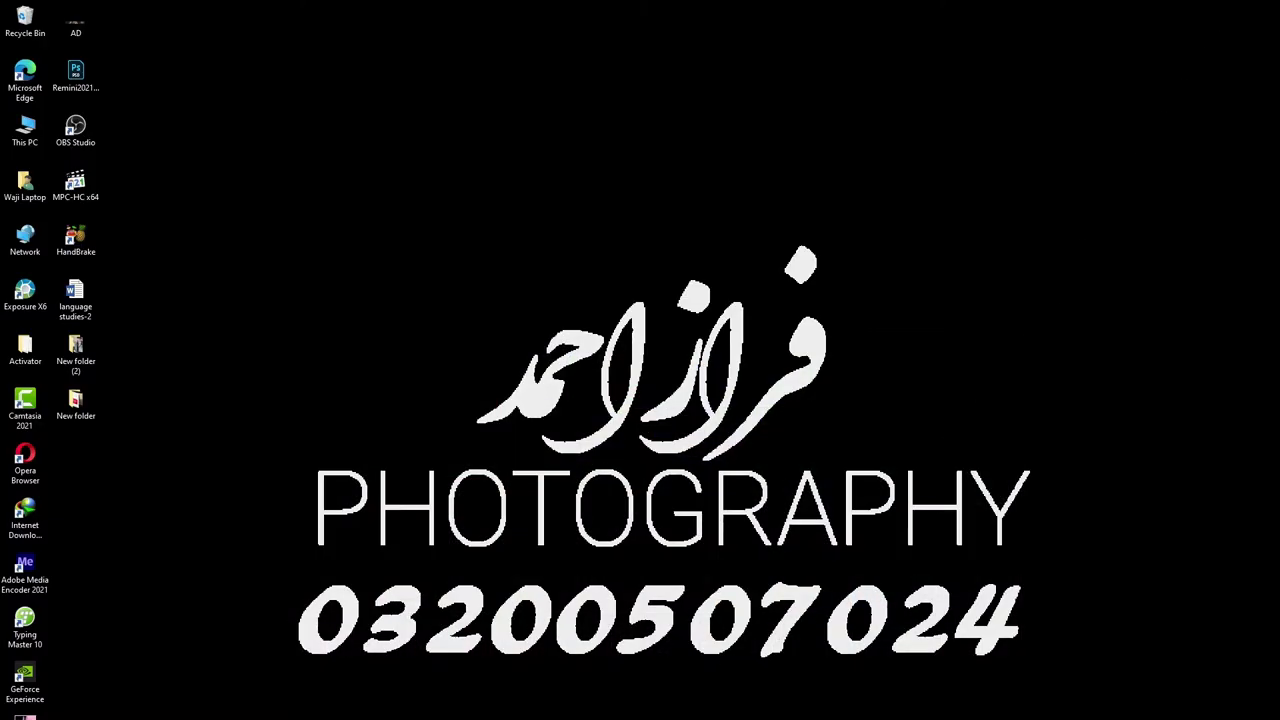
Open the original _DSC0389.JPG full-screen and zoom into the face.
{"action": "left_click", "coordinate": [652, 700]}
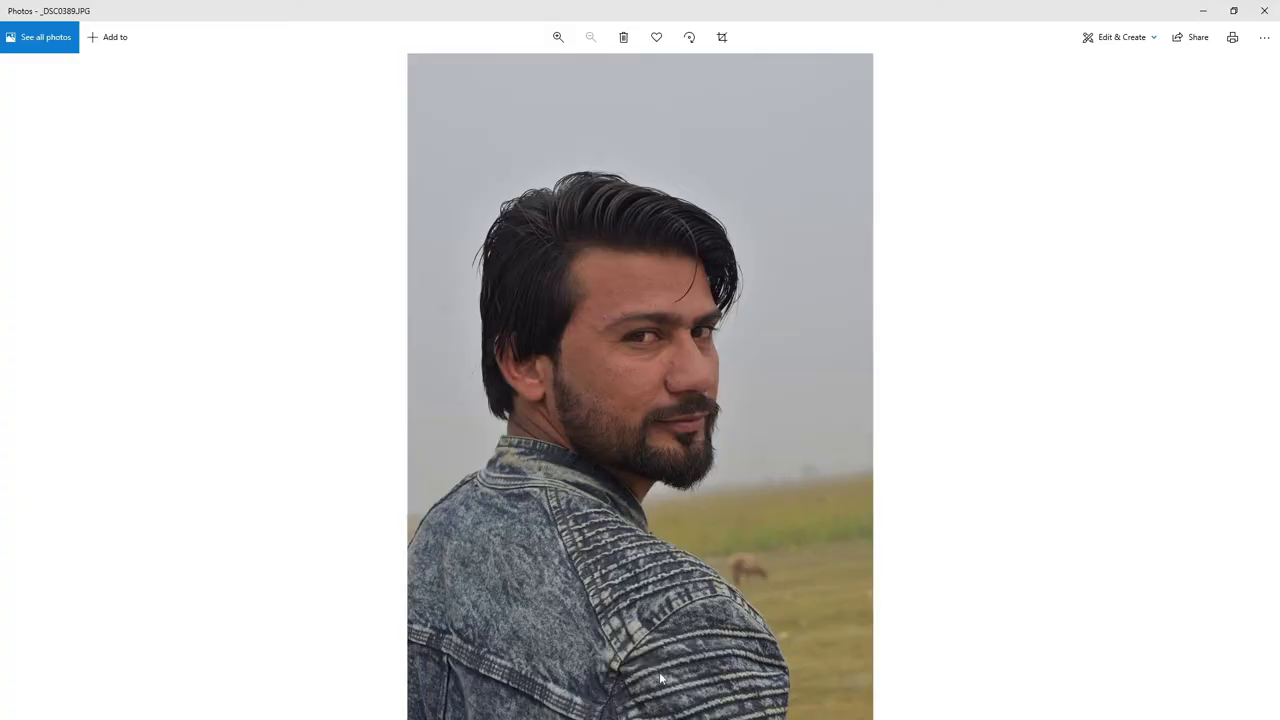
{"action": "scroll", "coordinate": [675, 316], "scroll_direction": "up", "scroll_amount": 2}
{"action": "scroll", "coordinate": [691, 306], "scroll_direction": "up", "scroll_amount": 1}
{"action": "scroll", "coordinate": [666, 397], "scroll_direction": "up", "scroll_amount": 2}
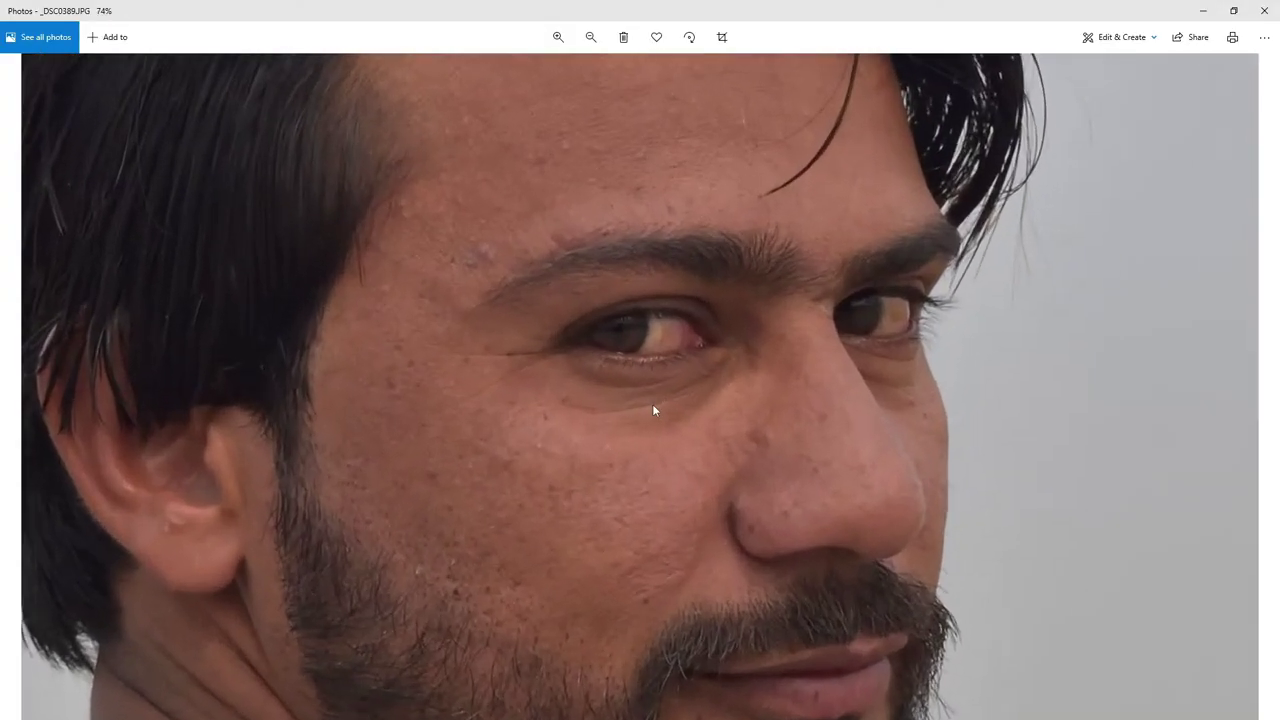
{"action": "scroll", "coordinate": [654, 409], "scroll_direction": "up", "scroll_amount": 2}
{"action": "scroll", "coordinate": [715, 594], "scroll_direction": "down", "scroll_amount": 2}
{"action": "scroll", "coordinate": [720, 386], "scroll_direction": "down", "scroll_amount": 3}
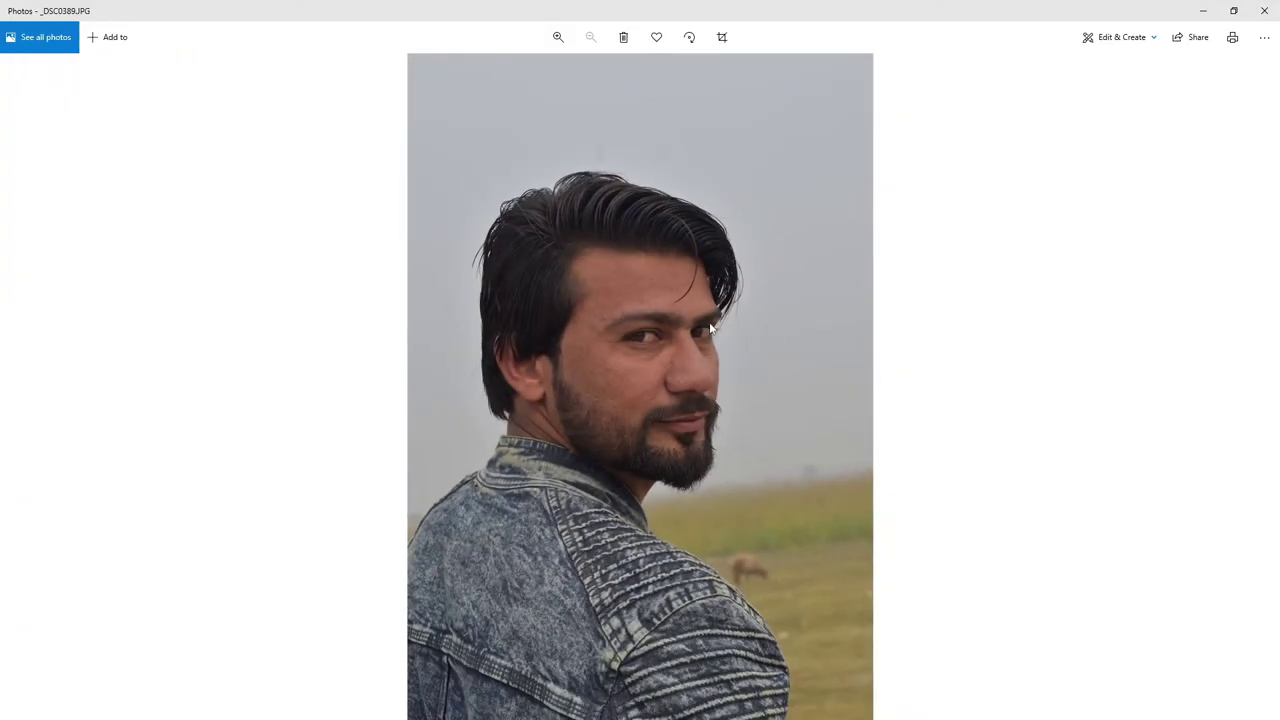
{"action": "scroll", "coordinate": [698, 345], "scroll_direction": "up", "scroll_amount": 1}
{"action": "scroll", "coordinate": [686, 434], "scroll_direction": "up", "scroll_amount": 2}
{"action": "left_click_drag", "start_coordinate": [680, 437], "coordinate": [711, 309]}
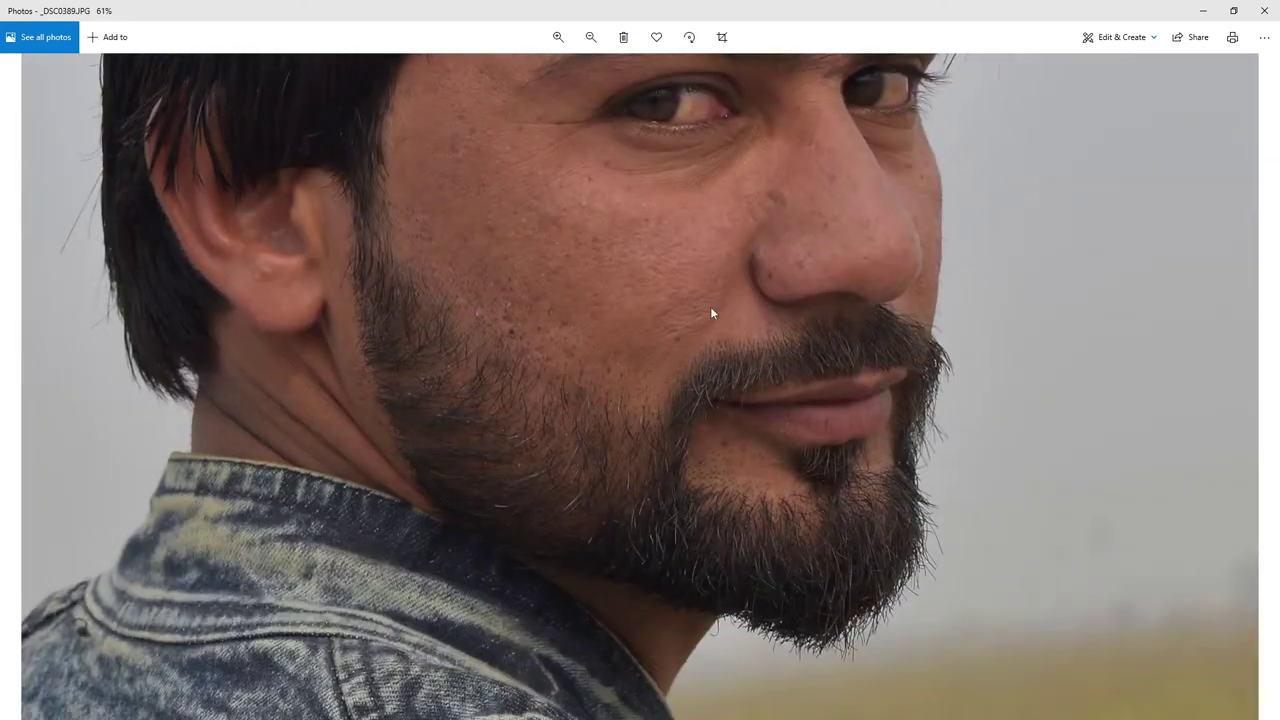
{"action": "scroll", "coordinate": [719, 350], "scroll_direction": "down", "scroll_amount": 3}
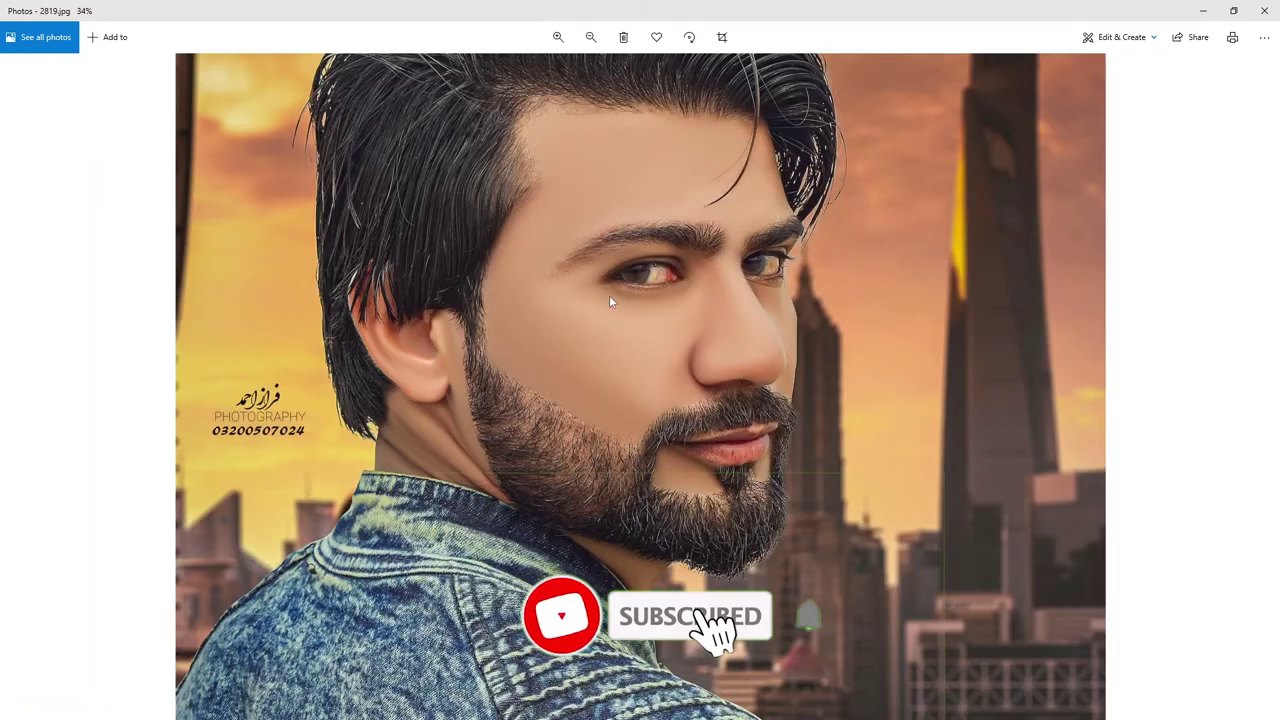
{"action": "scroll", "coordinate": [609, 295], "scroll_direction": "down", "scroll_amount": 1}
{"action": "scroll", "coordinate": [617, 282], "scroll_direction": "up", "scroll_amount": 1}
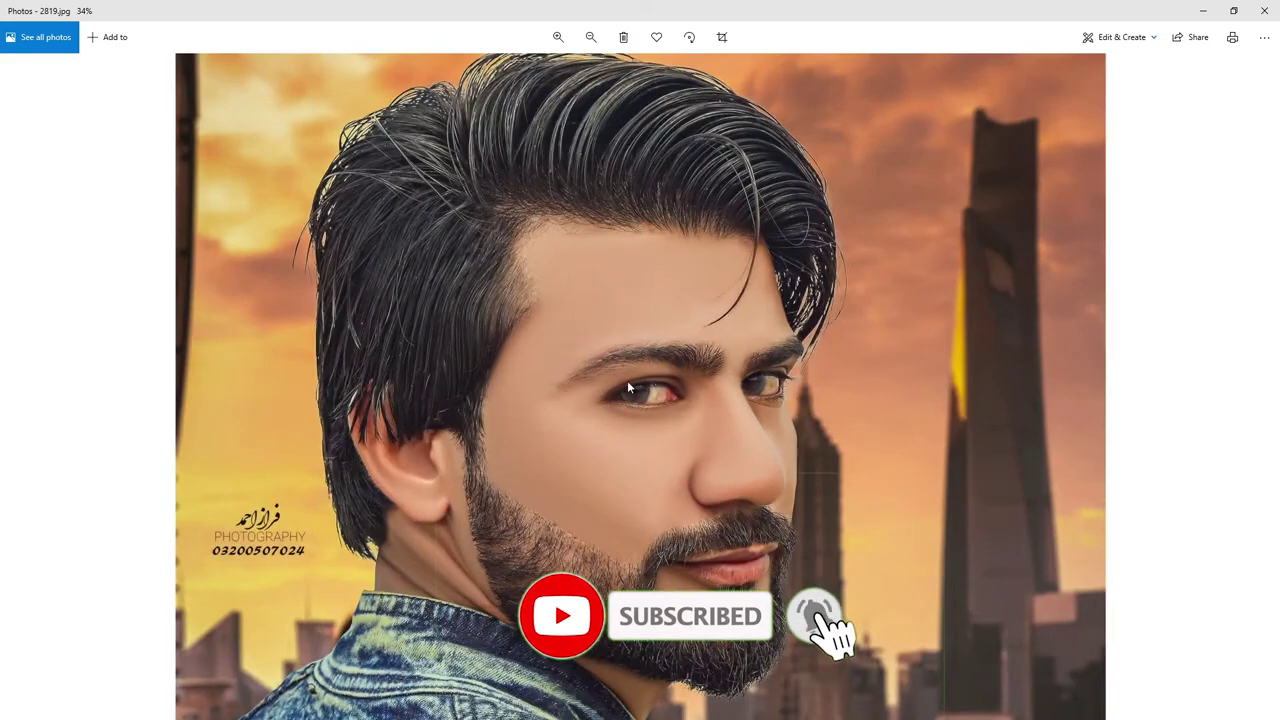
{"action": "scroll", "coordinate": [637, 461], "scroll_direction": "up", "scroll_amount": 1}
{"action": "scroll", "coordinate": [637, 464], "scroll_direction": "up", "scroll_amount": 1}
{"action": "scroll", "coordinate": [646, 491], "scroll_direction": "up", "scroll_amount": 1}
{"action": "scroll", "coordinate": [640, 506], "scroll_direction": "up", "scroll_amount": 1}
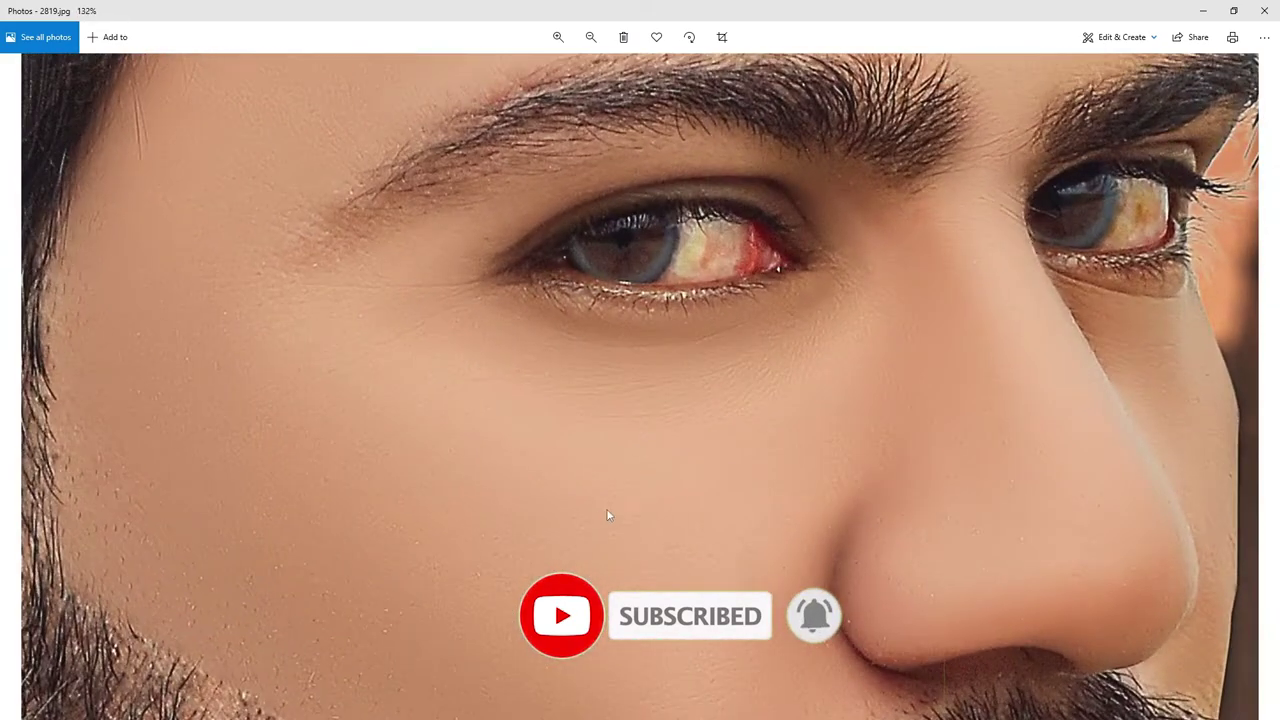
{"action": "scroll", "coordinate": [606, 514], "scroll_direction": "up", "scroll_amount": 1}
Pan across the forehead, hairline, eyes, nose, lips and beard at close zoom.
{"action": "left_click_drag", "start_coordinate": [600, 518], "coordinate": [649, 606]}
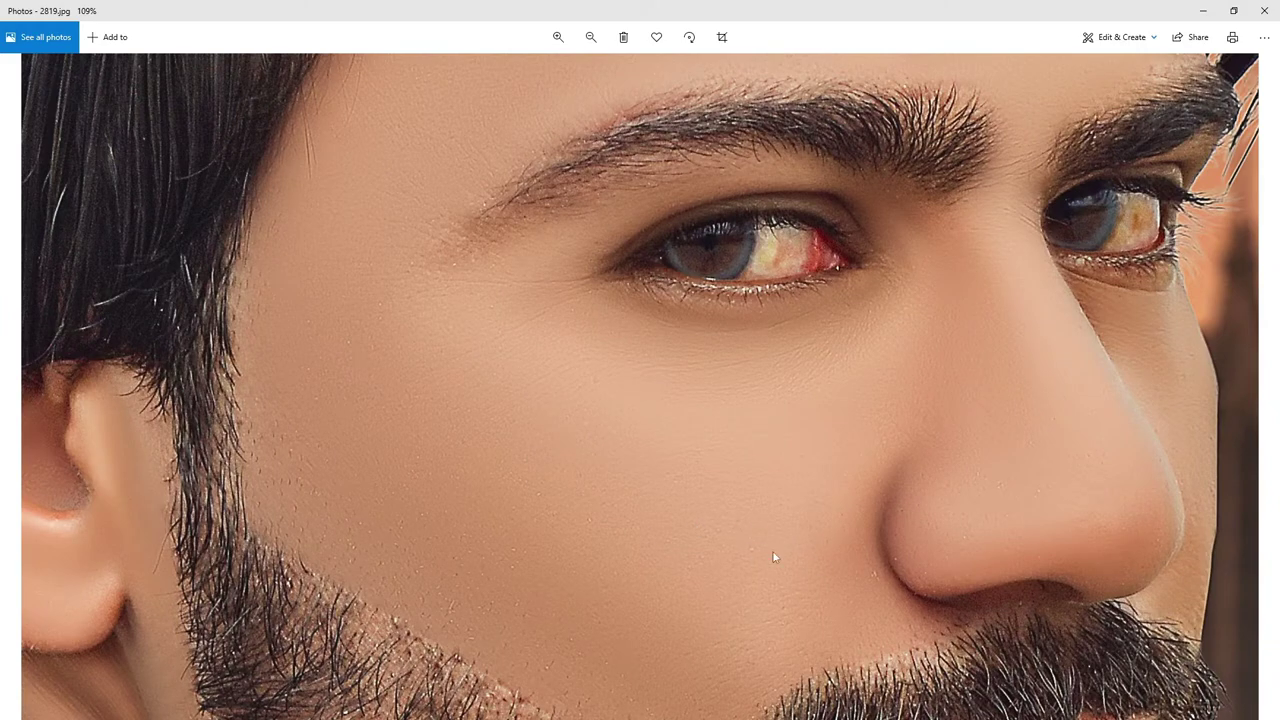
{"action": "left_click_drag", "start_coordinate": [774, 557], "coordinate": [693, 414]}
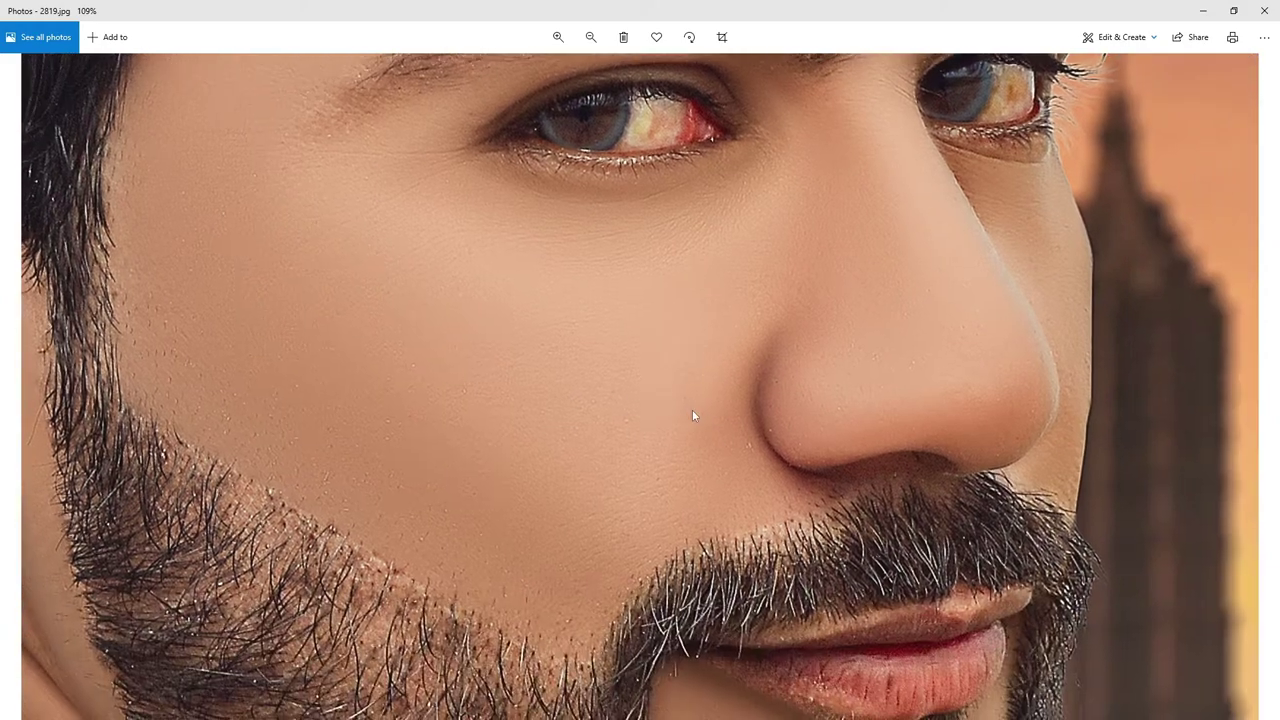
{"action": "scroll", "coordinate": [718, 491], "scroll_direction": "down", "scroll_amount": 1}
{"action": "scroll", "coordinate": [640, 491], "scroll_direction": "down", "scroll_amount": 1}
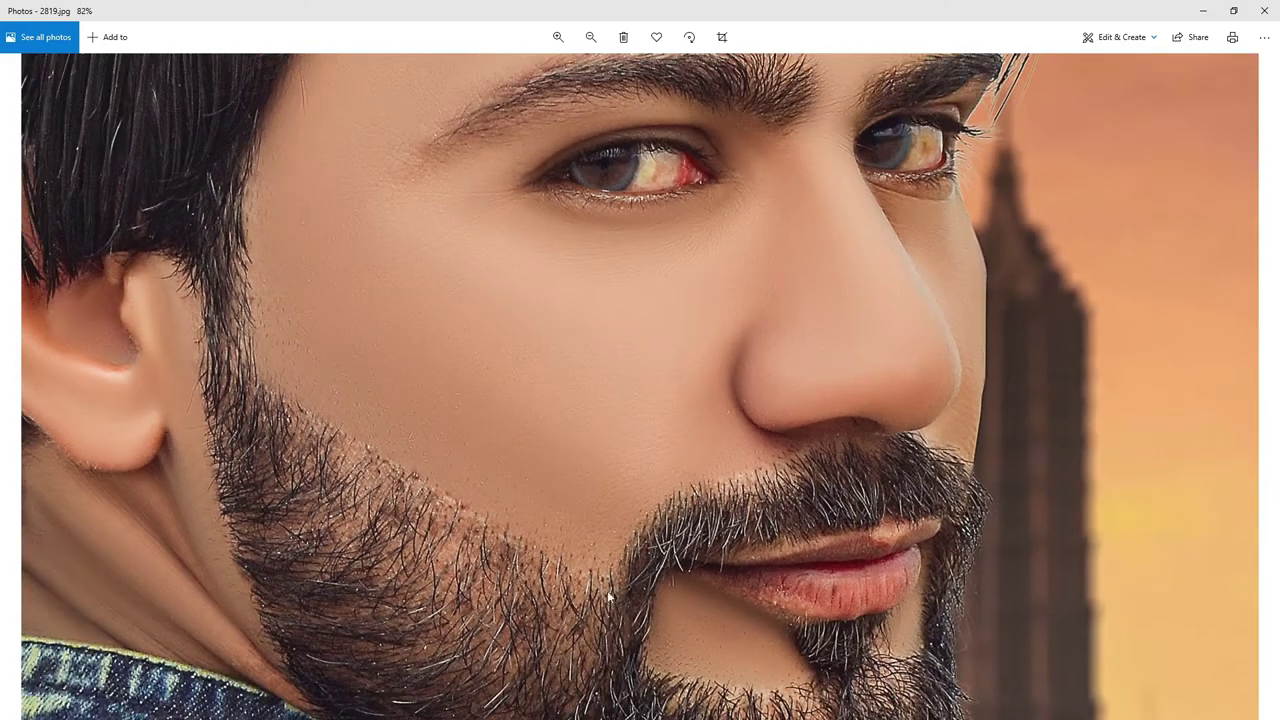
{"action": "left_click_drag", "start_coordinate": [361, 313], "coordinate": [457, 600]}
{"action": "left_click_drag", "start_coordinate": [470, 291], "coordinate": [477, 534]}
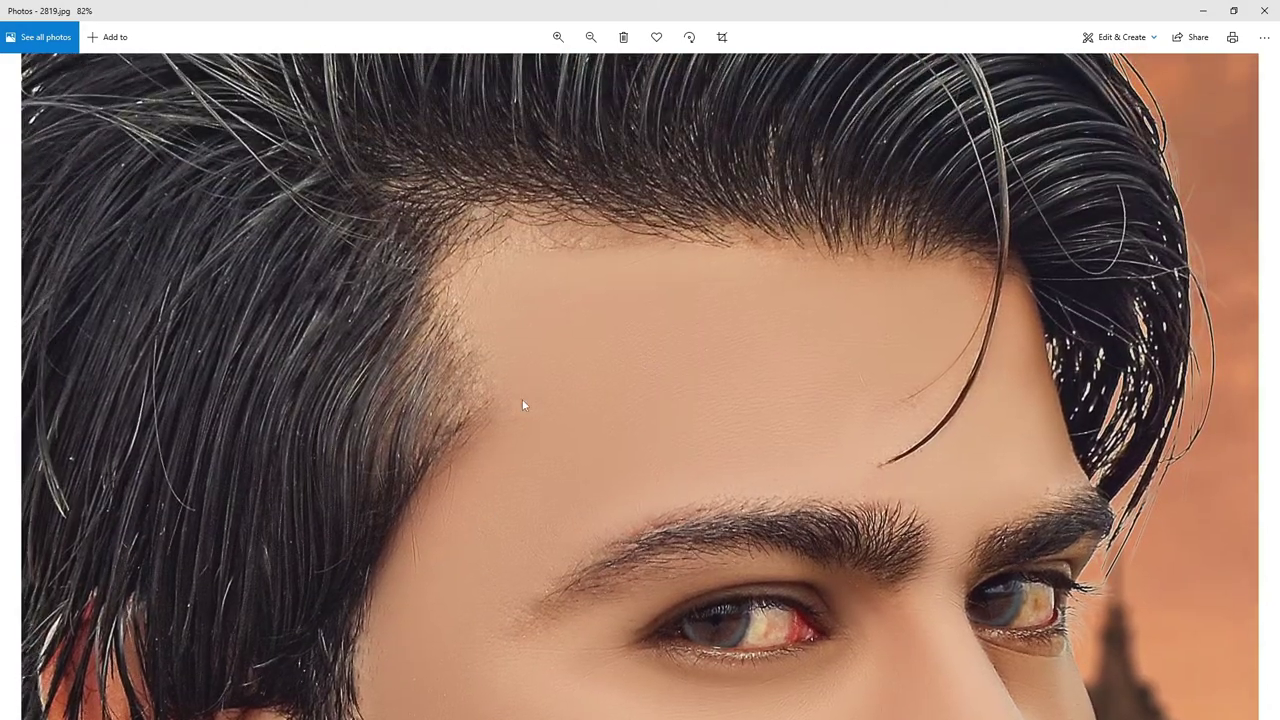
{"action": "mouse_move", "coordinate": [523, 406]}
{"action": "left_mouse_down"}
{"action": "mouse_move", "coordinate": [539, 505]}
{"action": "mouse_move", "coordinate": [572, 331]}
{"action": "left_mouse_up"}
{"action": "left_click_drag", "start_coordinate": [470, 634], "coordinate": [477, 540]}
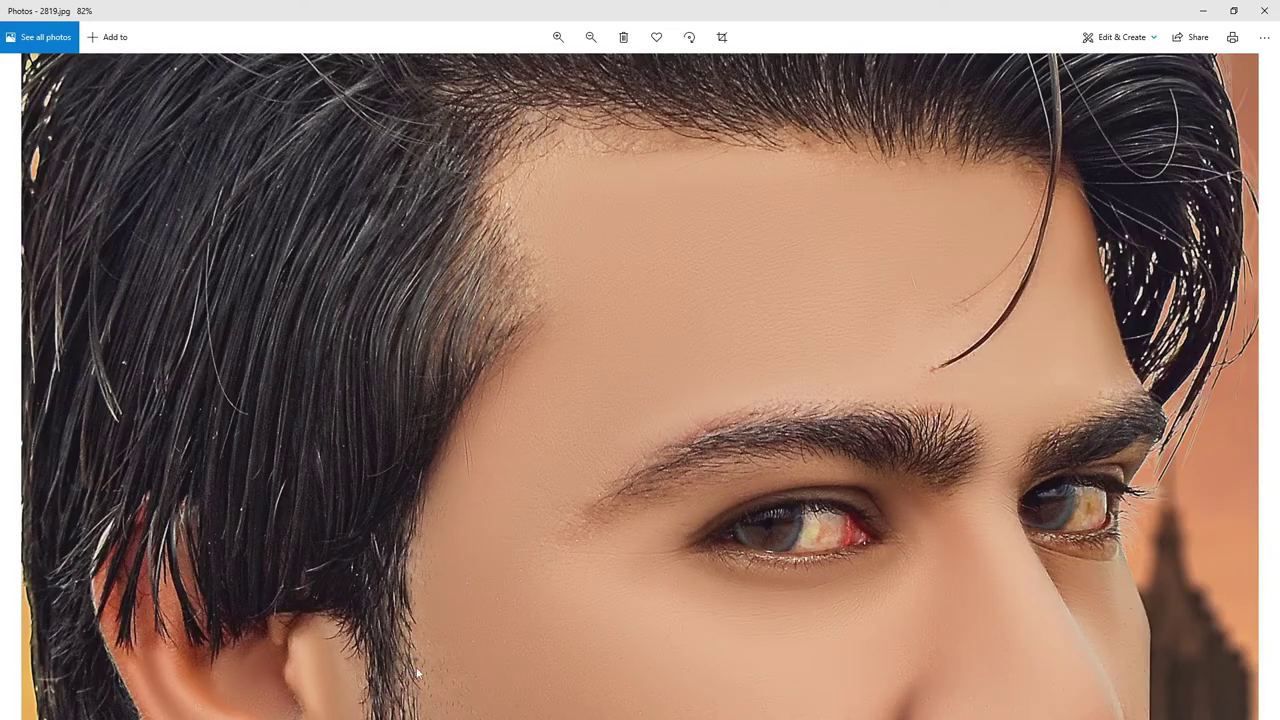
{"action": "scroll", "coordinate": [449, 600], "scroll_direction": "down", "scroll_amount": 3}
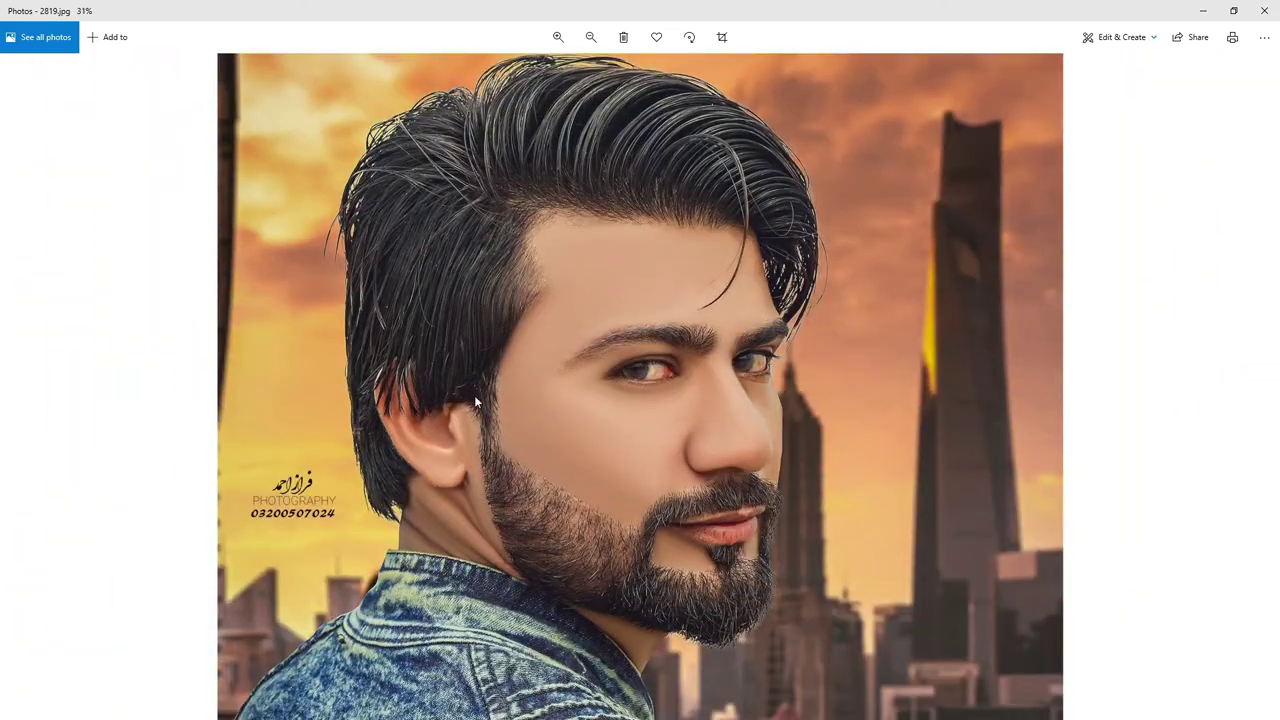
{"action": "scroll", "coordinate": [600, 500], "scroll_direction": "up", "scroll_amount": 1}
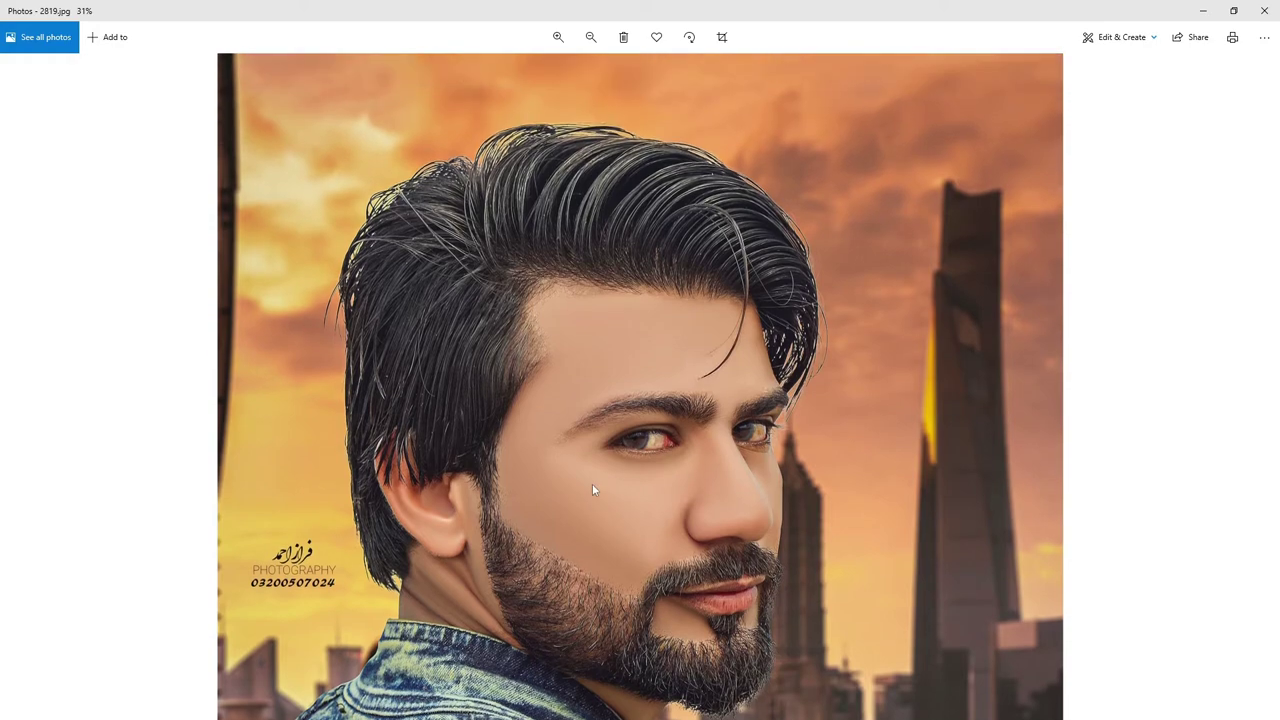
{"action": "scroll", "coordinate": [587, 498], "scroll_direction": "up", "scroll_amount": 3}
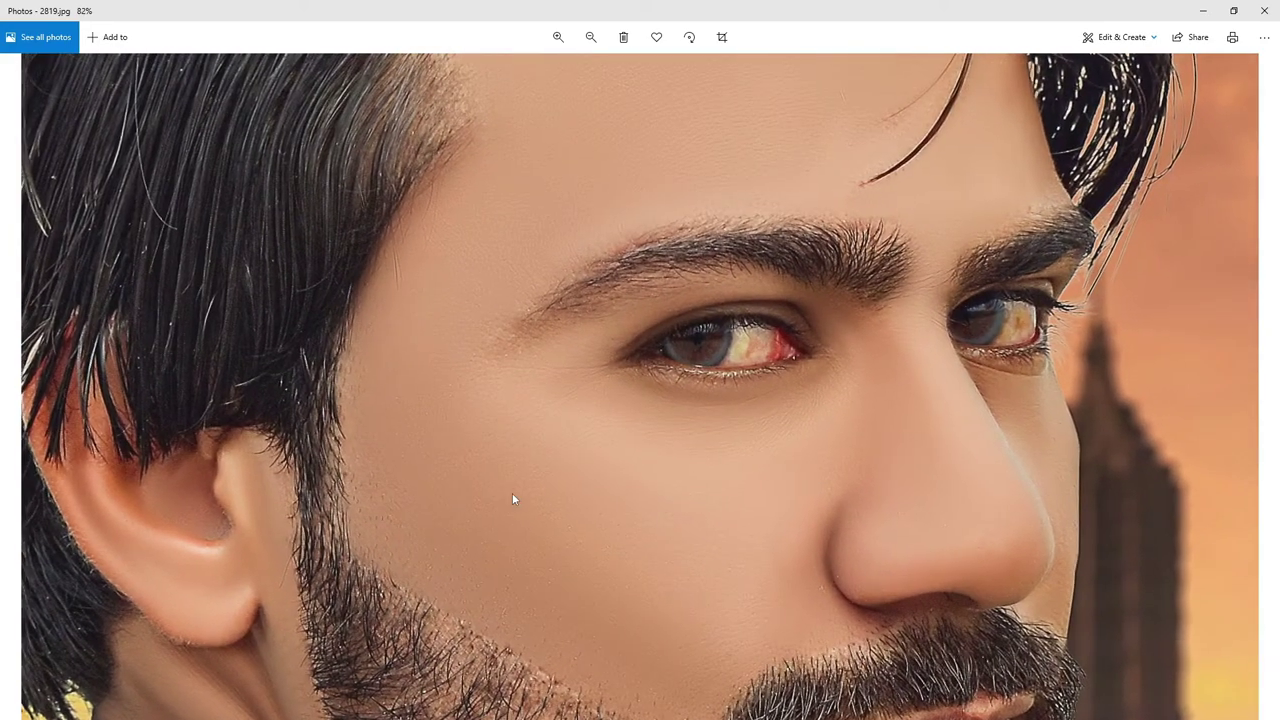
Check the hair and ear, fit the edited 2819.jpg to the window, and close it.
{"action": "mouse_move", "coordinate": [515, 527]}
{"action": "left_mouse_down"}
{"action": "mouse_move", "coordinate": [617, 486]}
{"action": "mouse_move", "coordinate": [610, 562]}
{"action": "left_mouse_up"}
{"action": "scroll", "coordinate": [610, 562], "scroll_direction": "up", "scroll_amount": 4}
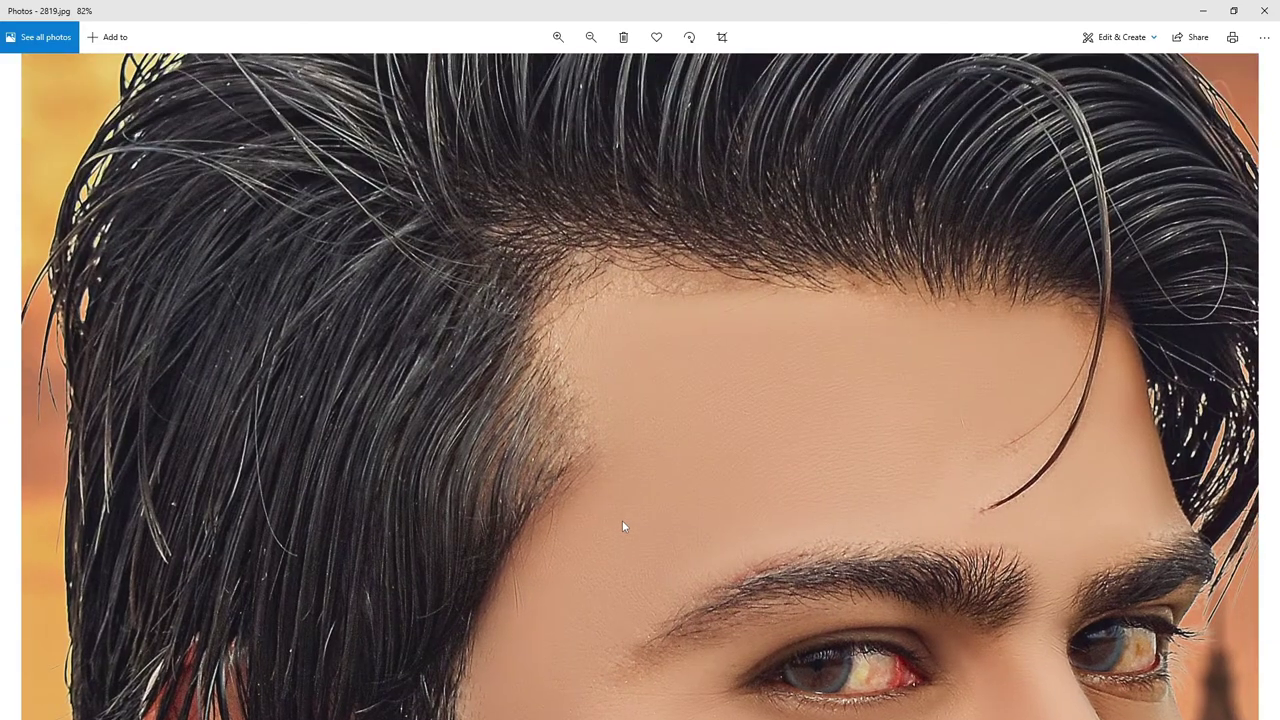
{"action": "scroll", "coordinate": [620, 521], "scroll_direction": "down", "scroll_amount": 5}
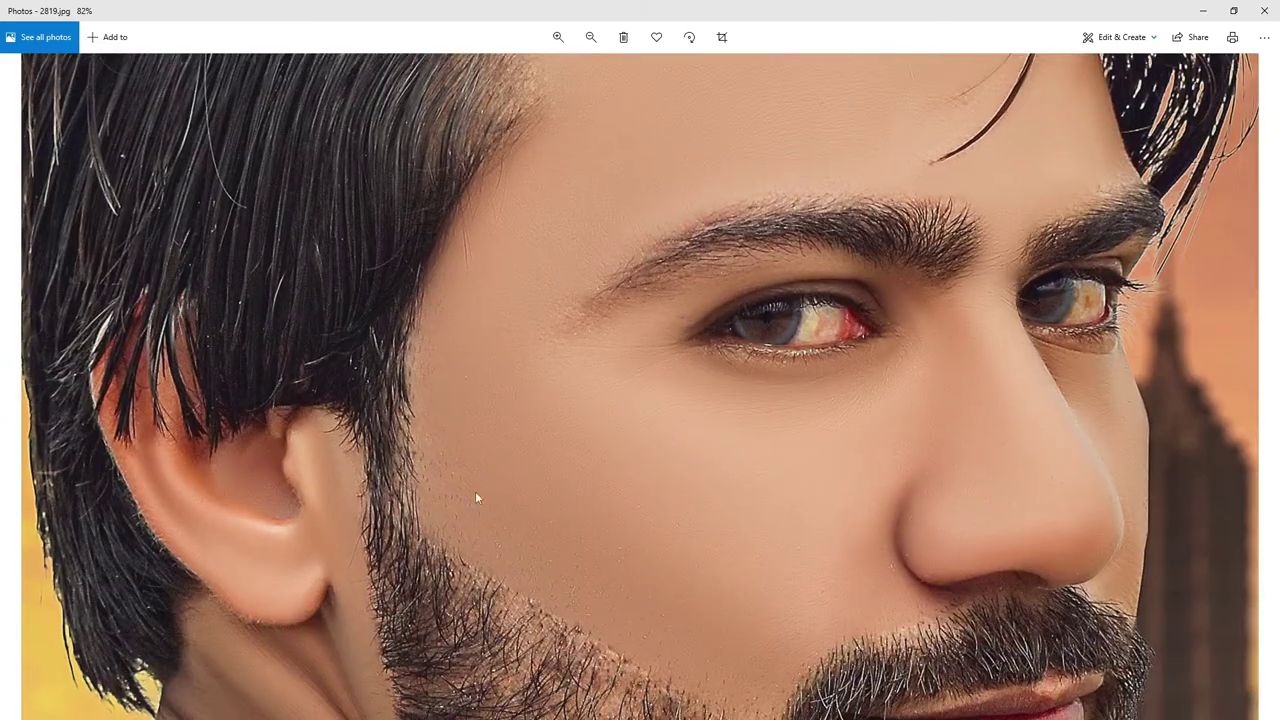
{"action": "scroll", "coordinate": [475, 491], "scroll_direction": "down", "scroll_amount": 4}
{"action": "double_click", "coordinate": [689, 404]}
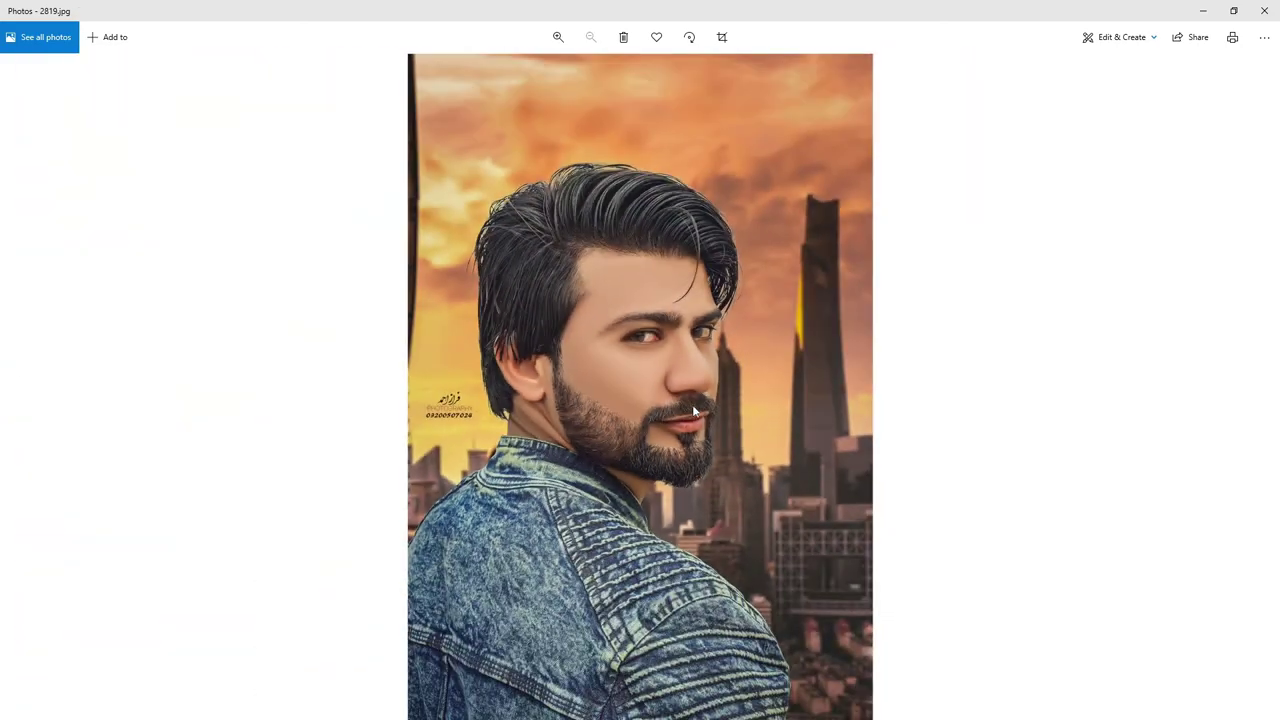
{"action": "left_click", "coordinate": [1268, 15]}
Close Photos, fit _DSC0389 on screen in Photoshop, and duplicate Background as Background copy.
{"action": "left_click", "coordinate": [1268, 15]}
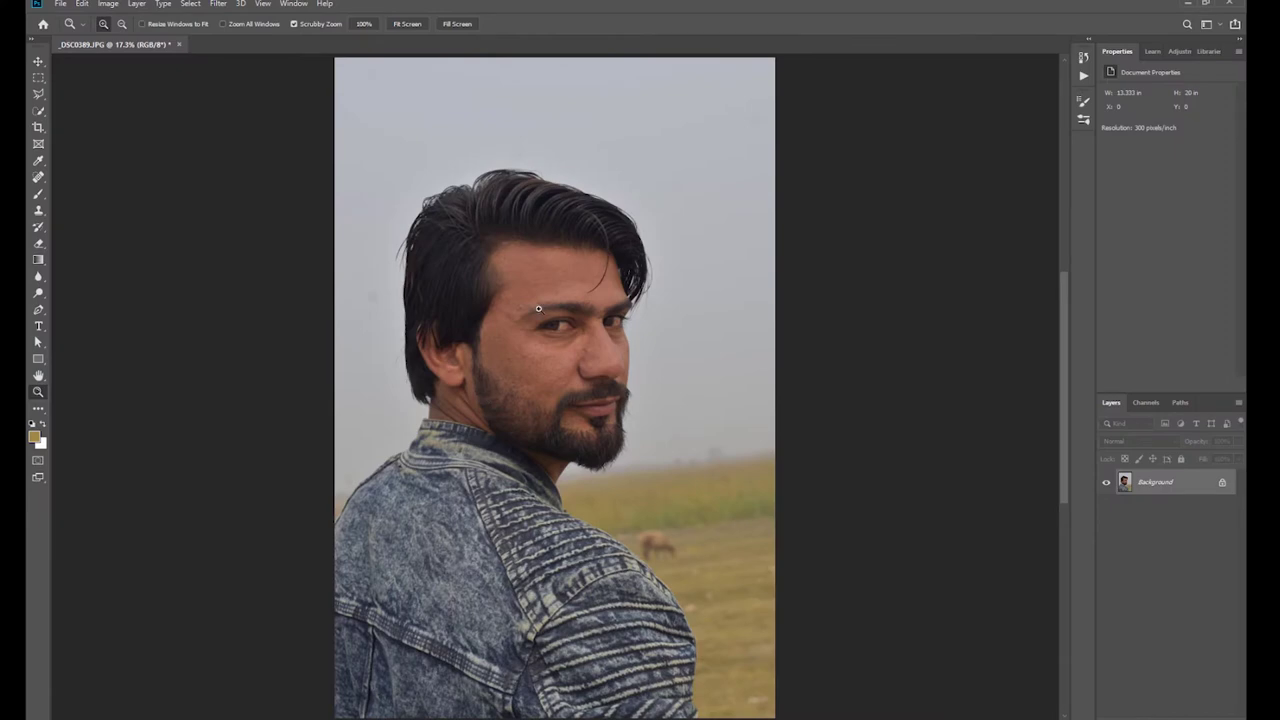
{"action": "left_click_drag", "start_coordinate": [538, 309], "coordinate": [578, 461]}
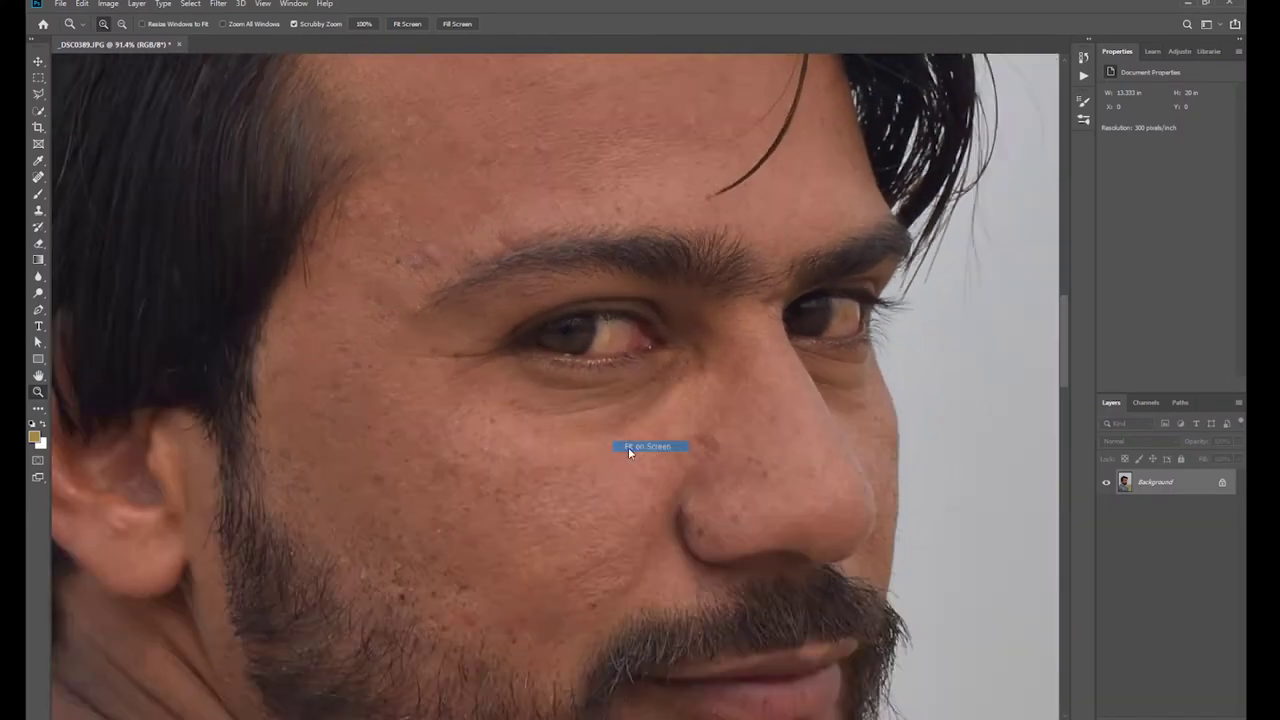
{"action": "key", "text": "ctrl+0"}
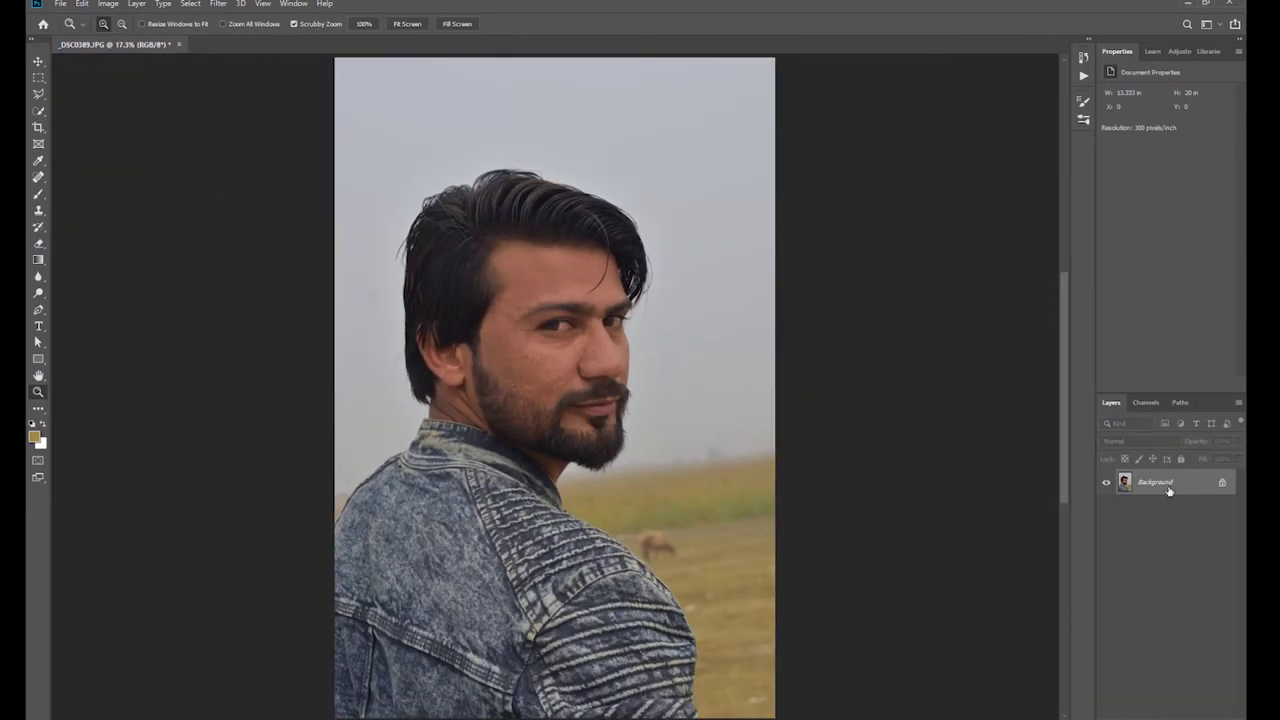
{"action": "left_click_drag", "start_coordinate": [1169, 490], "coordinate": [1220, 712]}
Apply Camera Raw Auto tones to the Background copy and compare before and after.
{"action": "left_click", "coordinate": [220, 3]}
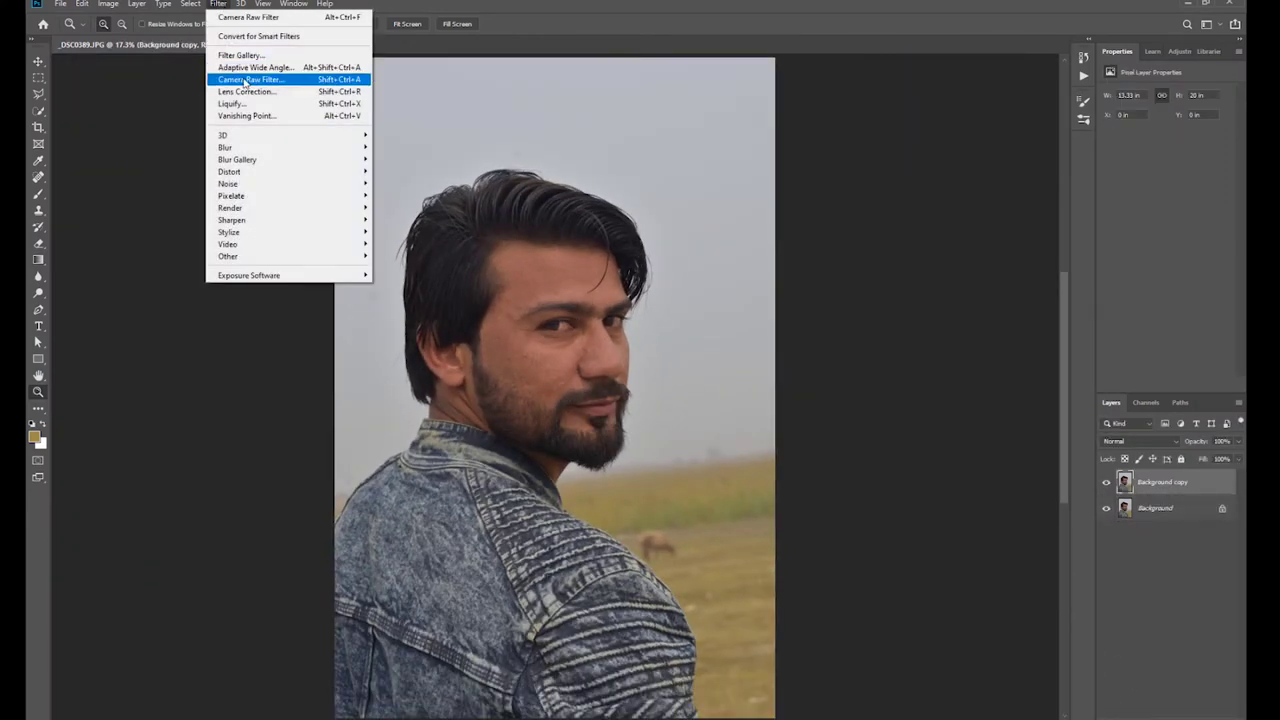
{"action": "left_click", "coordinate": [250, 79]}
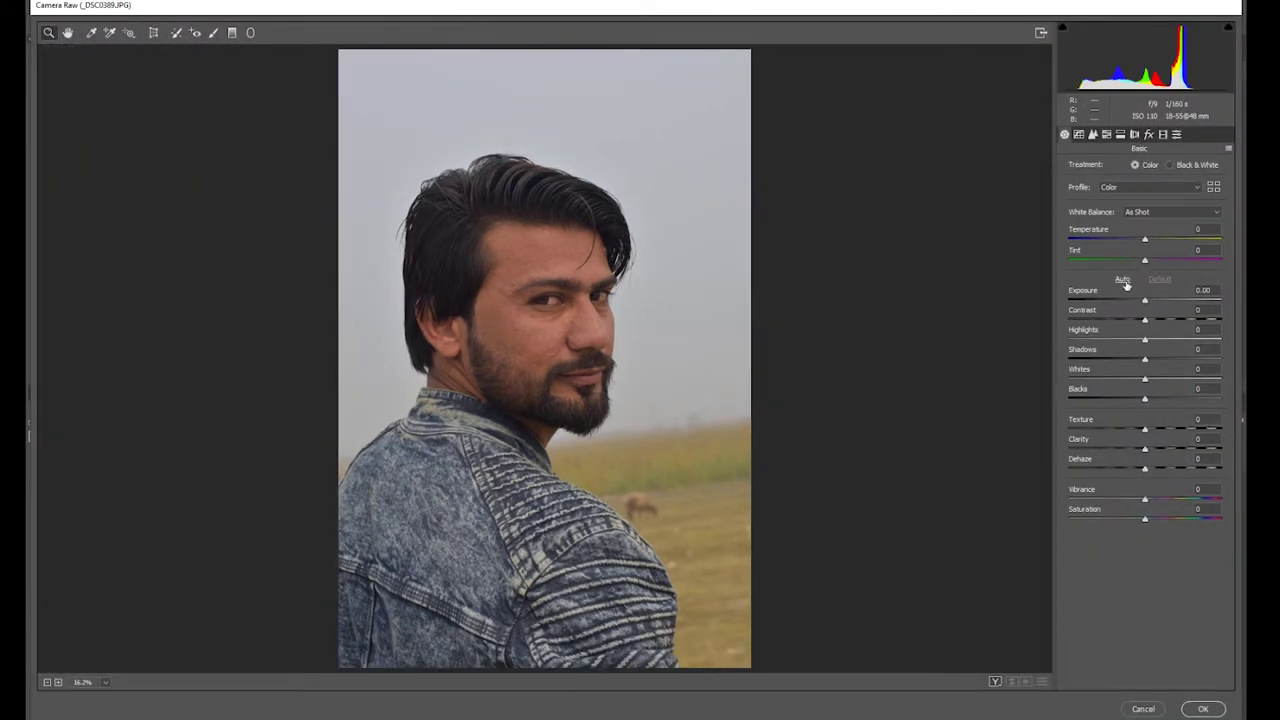
{"action": "left_click", "coordinate": [1122, 280]}
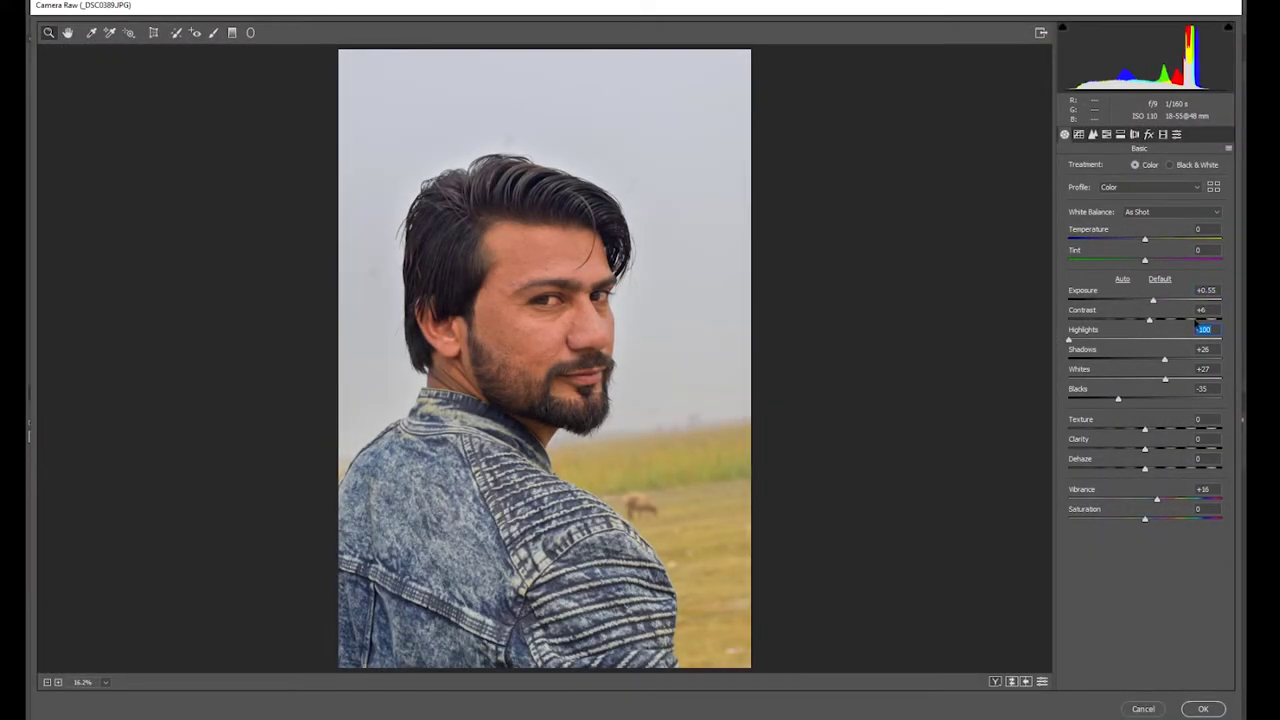
{"action": "key", "text": "p"}
{"action": "key", "text": "p"}
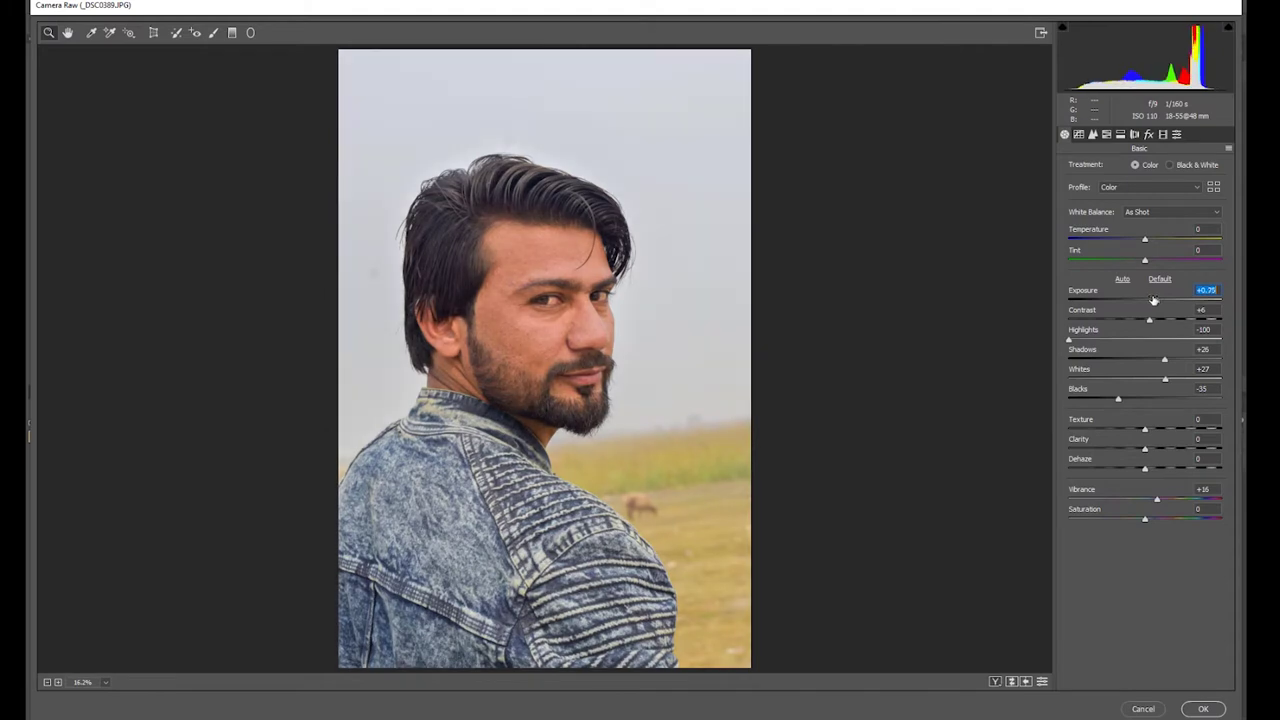
{"action": "key", "text": "p"}
Set Dehaze to about +17 and lift Blacks from -35 to -10.
{"action": "left_click_drag", "start_coordinate": [1169, 473], "coordinate": [1152, 472]}
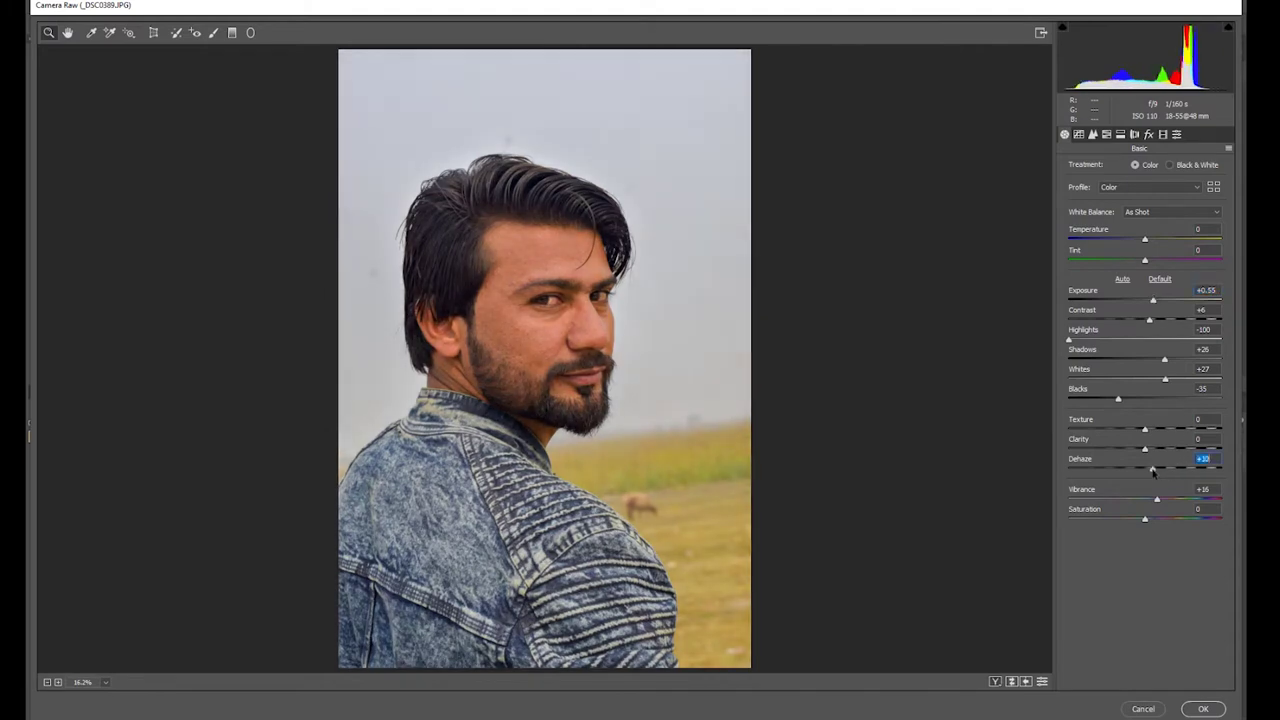
{"action": "left_click_drag", "start_coordinate": [1145, 402], "coordinate": [1137, 402]}
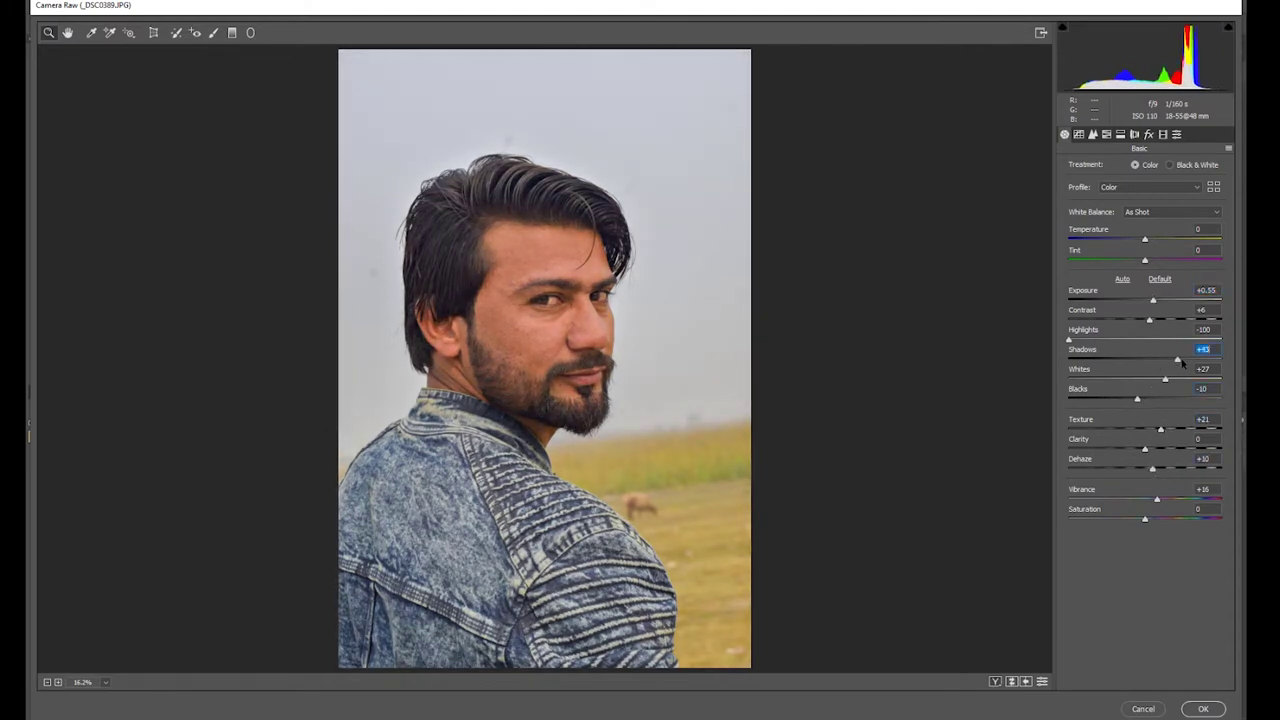
{"action": "left_click_drag", "start_coordinate": [1166, 471], "coordinate": [1158, 471]}
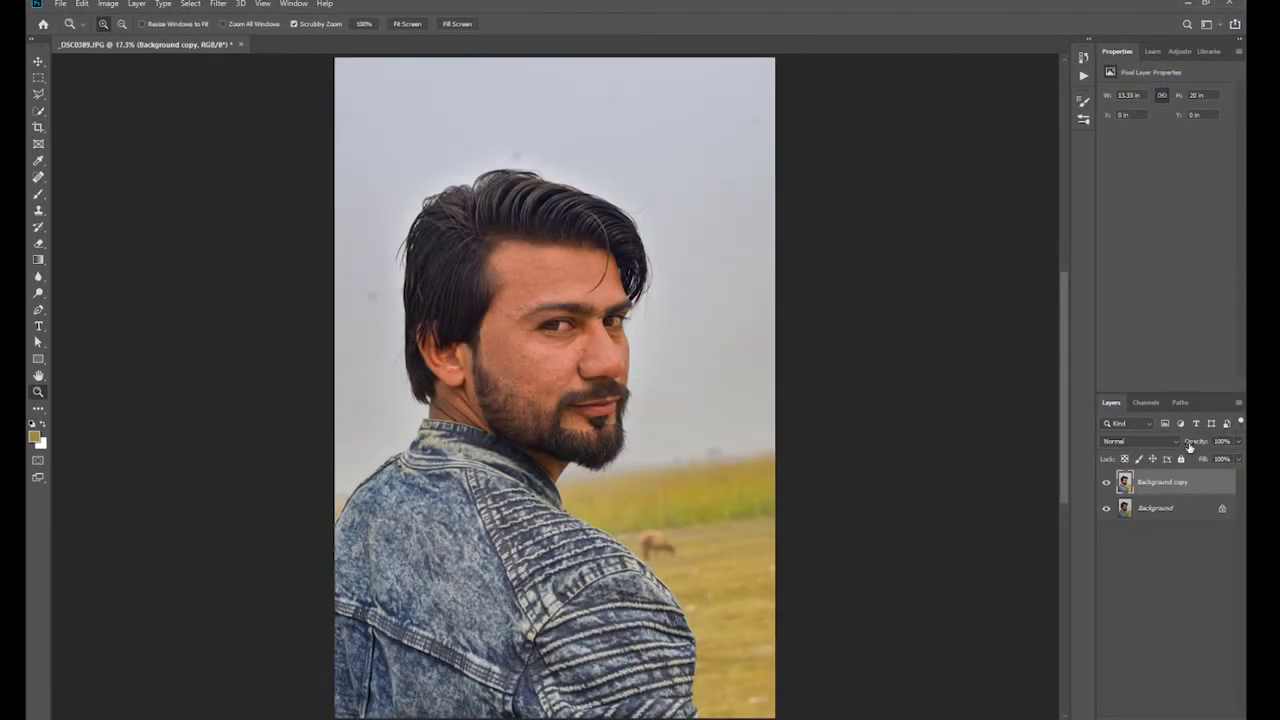
Flatten the image and zoom in on the jacket shoulder edge with the Pen tool.
{"action": "right_click", "coordinate": [1177, 481]}
{"action": "left_click", "coordinate": [1125, 585]}
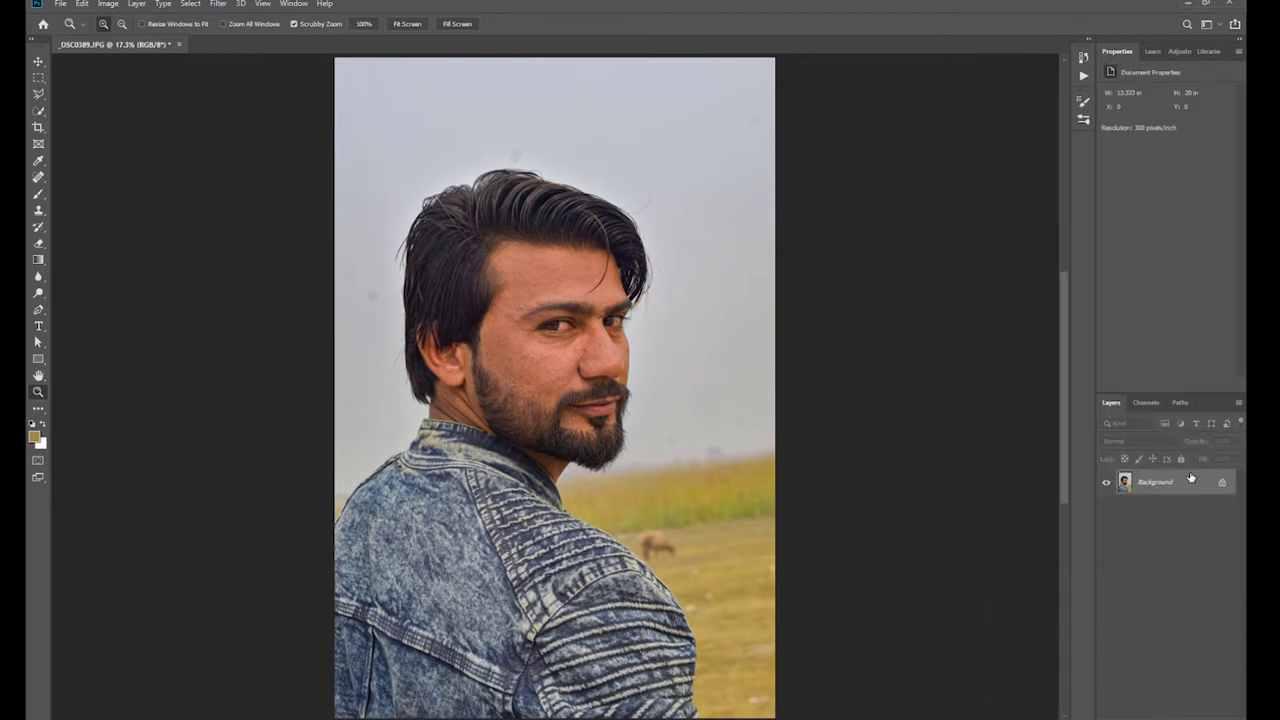
{"action": "left_click", "coordinate": [355, 489]}
{"action": "key", "text": "p"}
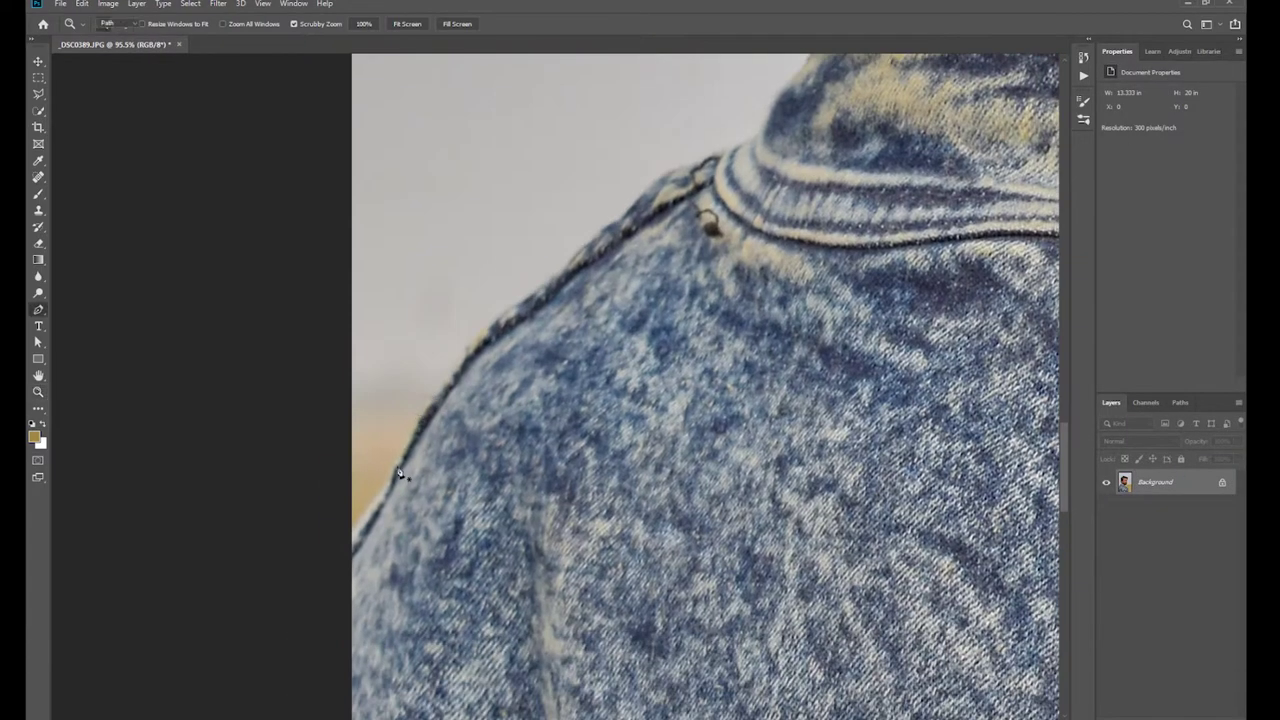
{"action": "scroll", "coordinate": [359, 531], "scroll_direction": "up", "scroll_amount": 2}
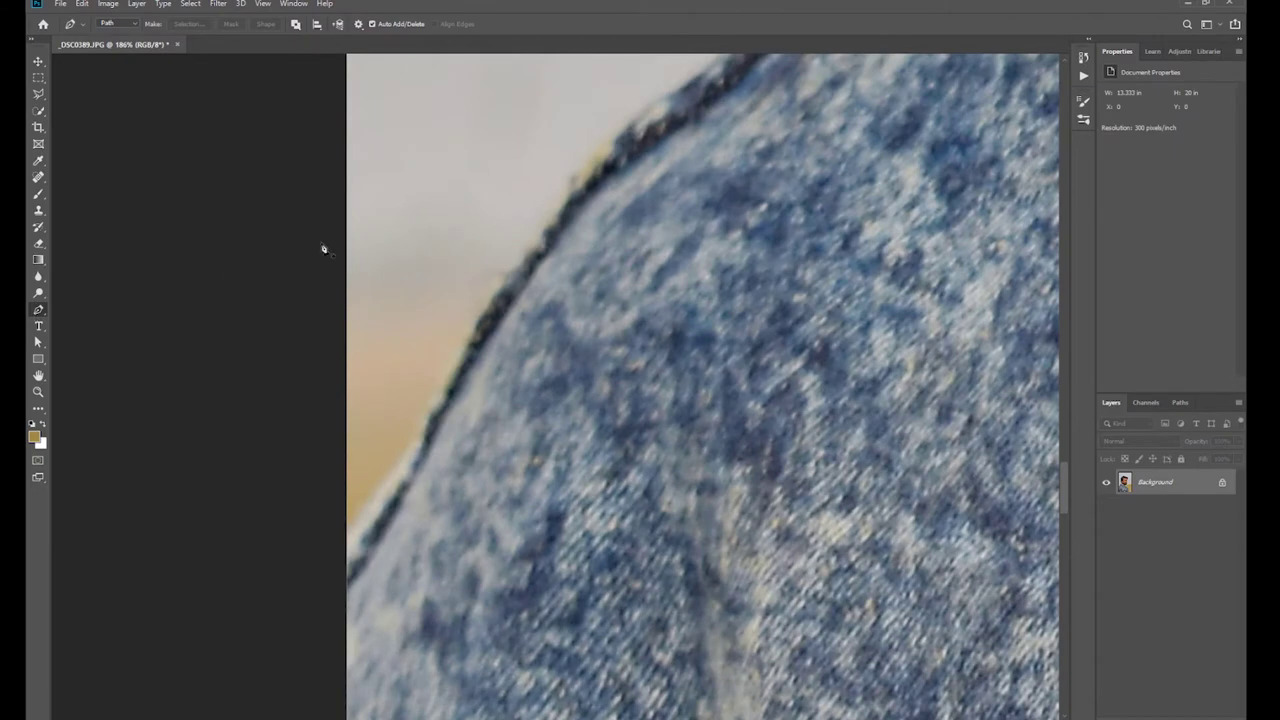
{"action": "scroll", "coordinate": [345, 543], "scroll_direction": "up", "scroll_amount": 1}
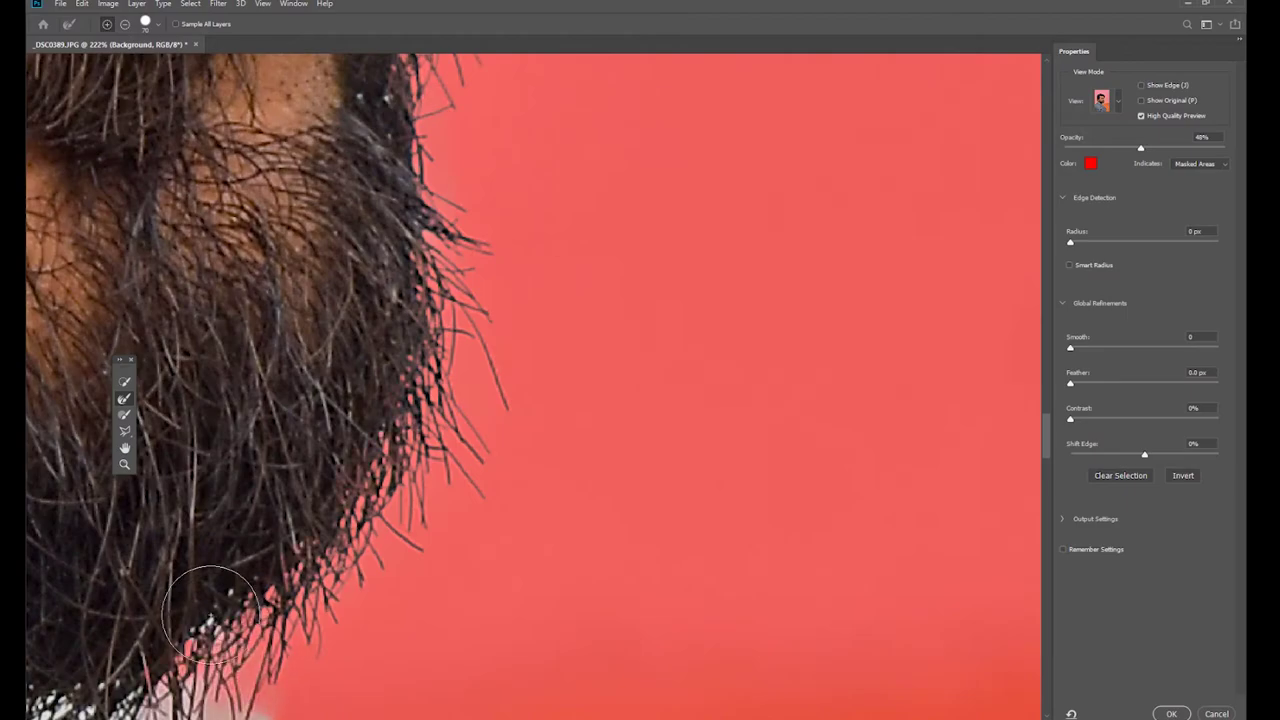
Save the document as a Photoshop PSD file.
{"action": "key", "text": "ctrl+shift+s"}
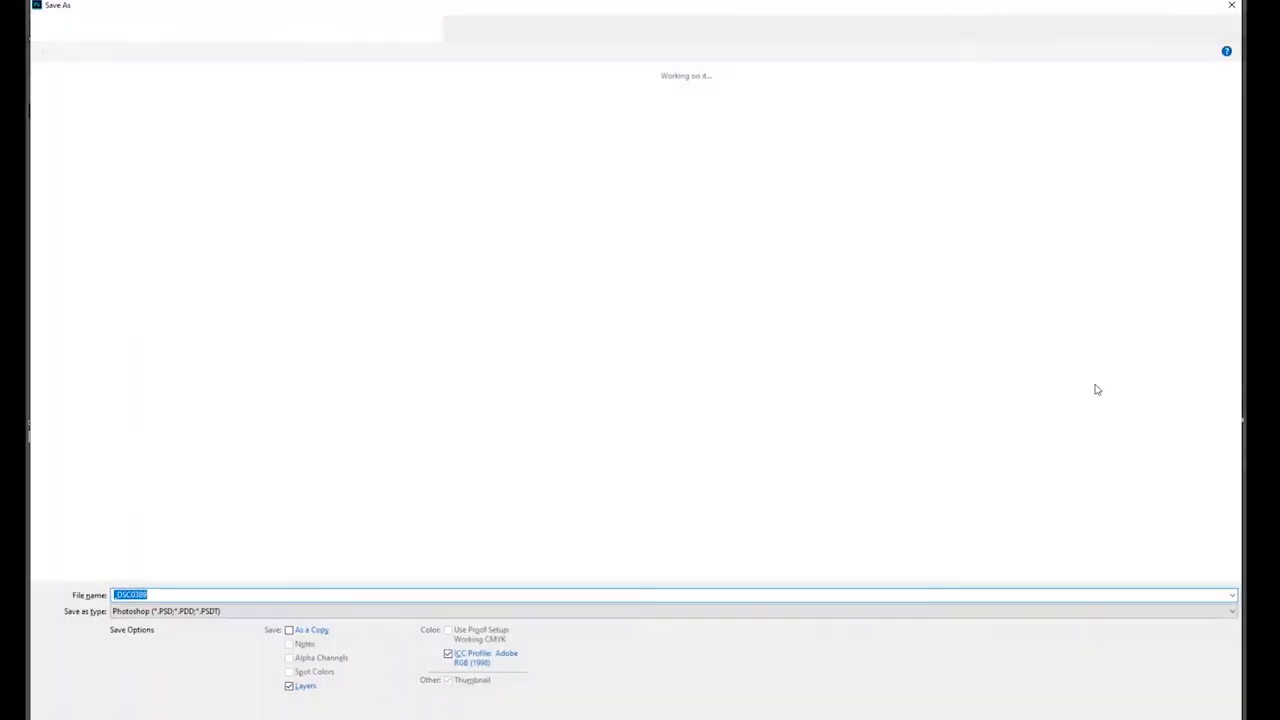
{"action": "key", "text": "Return"}
{"action": "key", "text": "z"}
Place the sunset city photo embedded above the Background and position it behind the man.
{"action": "key", "text": "v"}
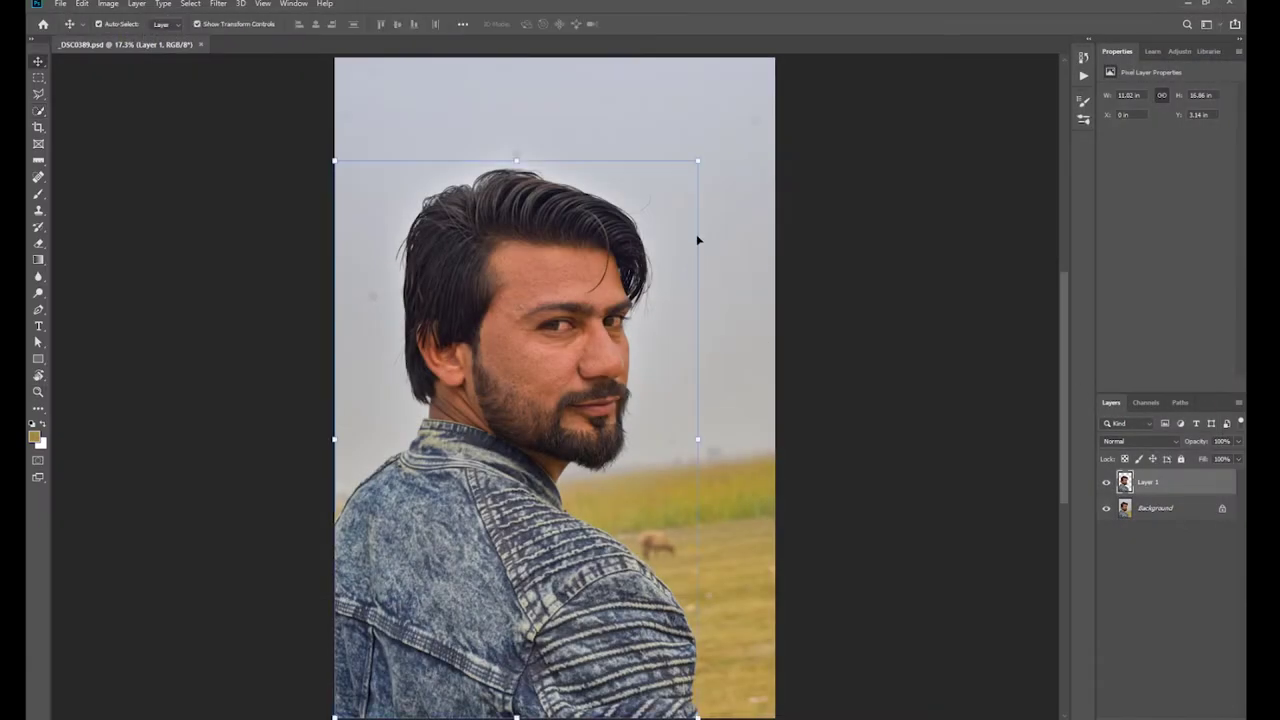
{"action": "right_click", "coordinate": [698, 233]}
{"action": "left_click", "coordinate": [718, 238]}
{"action": "left_click", "coordinate": [60, 4]}
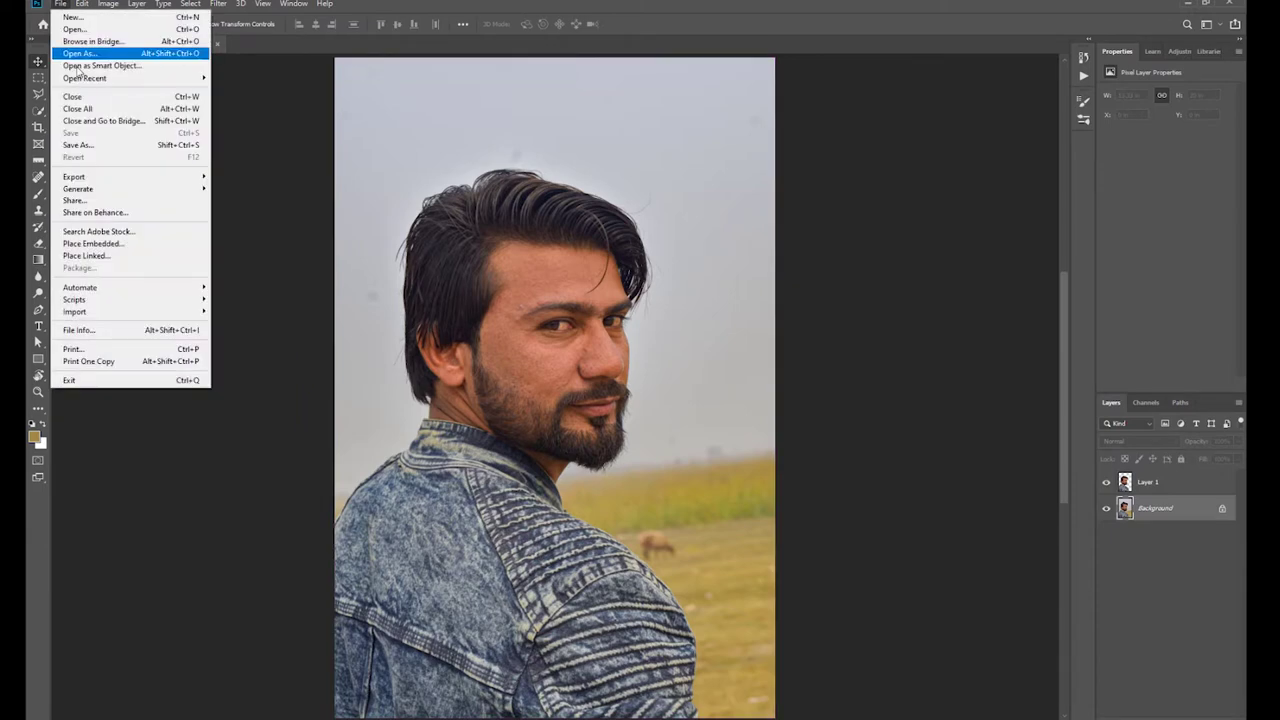
{"action": "left_click", "coordinate": [91, 239]}
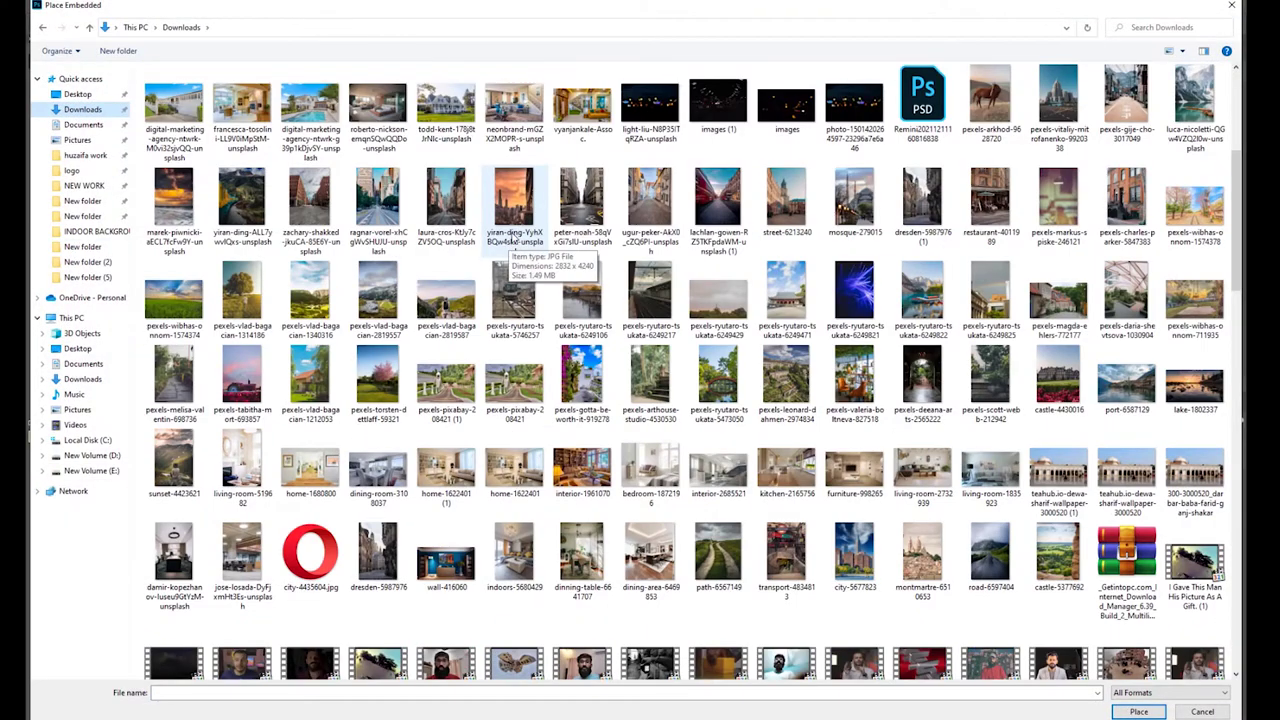
{"action": "double_click", "coordinate": [513, 205]}
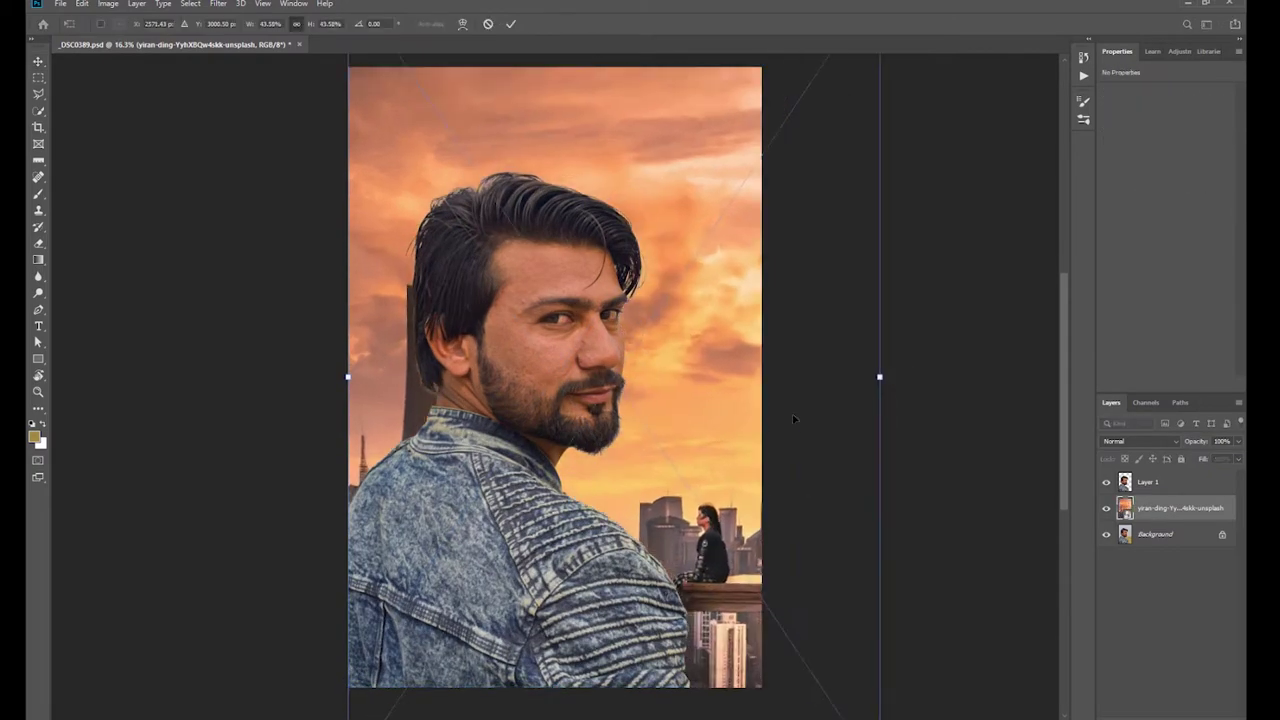
{"action": "left_click_drag", "start_coordinate": [793, 419], "coordinate": [690, 383]}
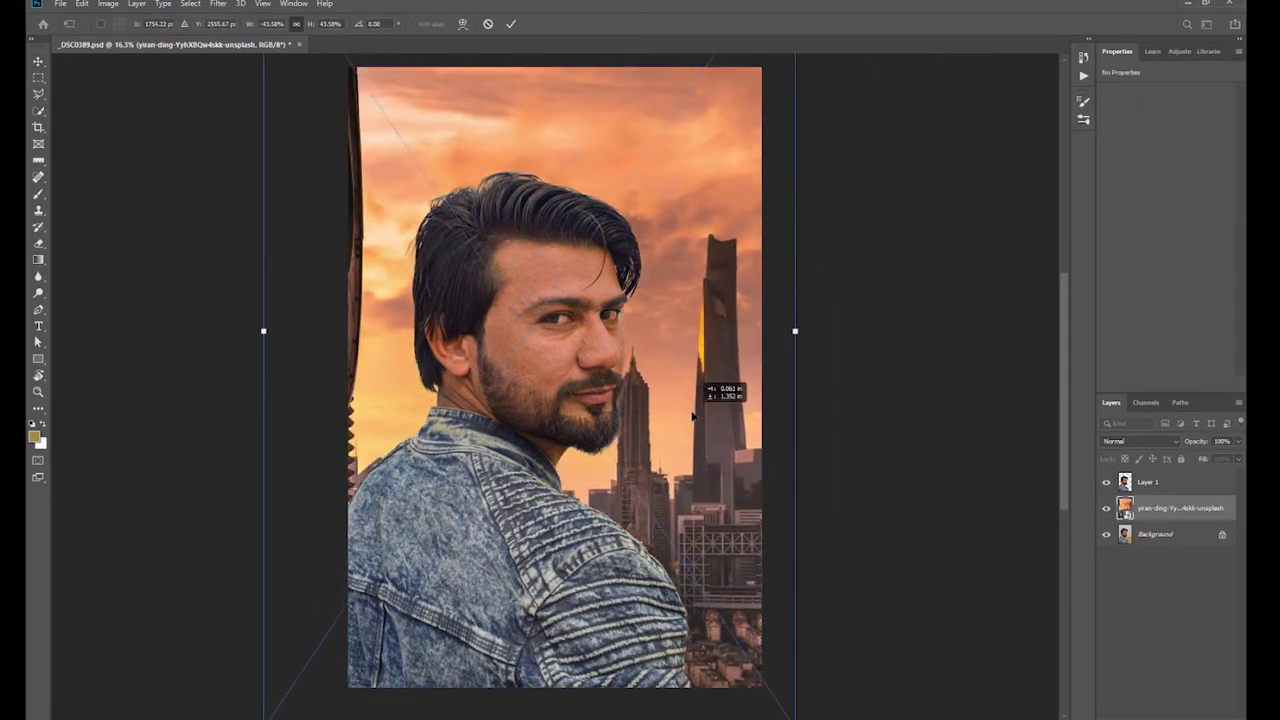
{"action": "key", "text": "Return"}
Check the beard edge up close, fit the view, and merge the city photo into the Background.
{"action": "key", "text": "z"}
{"action": "left_click", "coordinate": [451, 410]}
{"action": "left_click", "coordinate": [451, 410]}
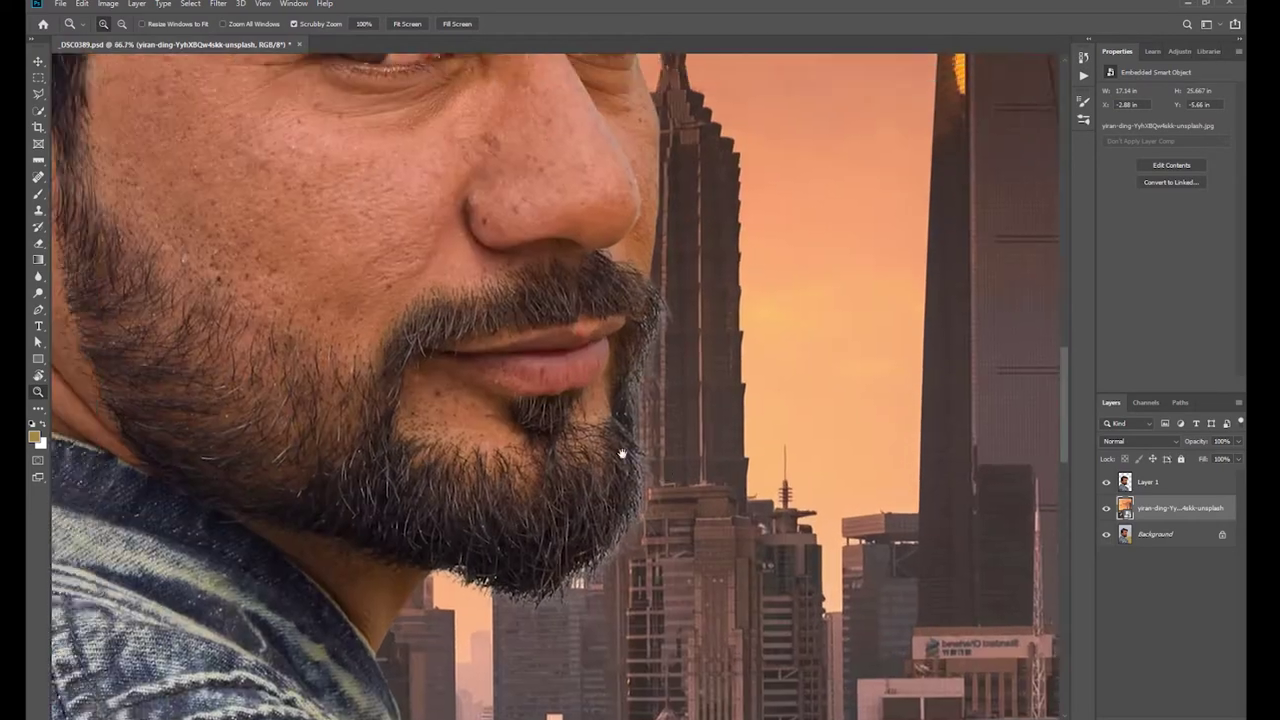
{"action": "right_click", "coordinate": [655, 420]}
{"action": "left_click", "coordinate": [690, 428]}
{"action": "key", "text": "v"}
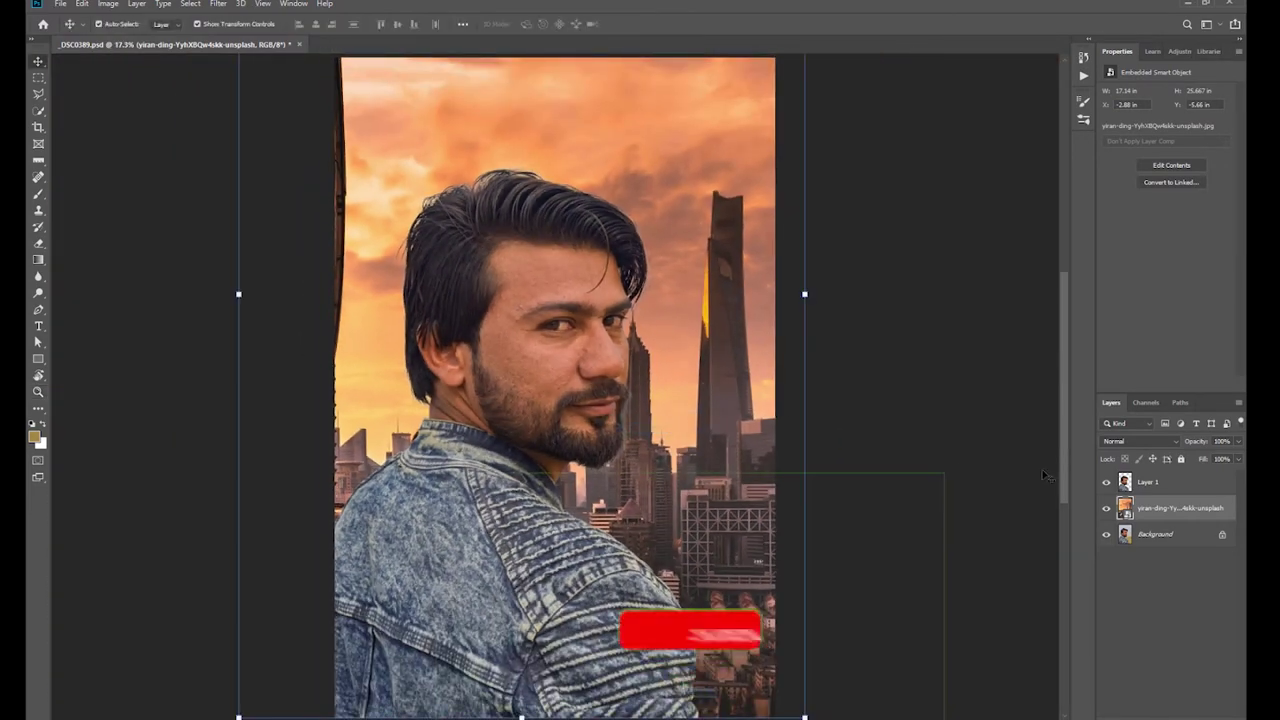
{"action": "key", "text": "ctrl+e"}
{"action": "left_click", "coordinate": [218, 4]}
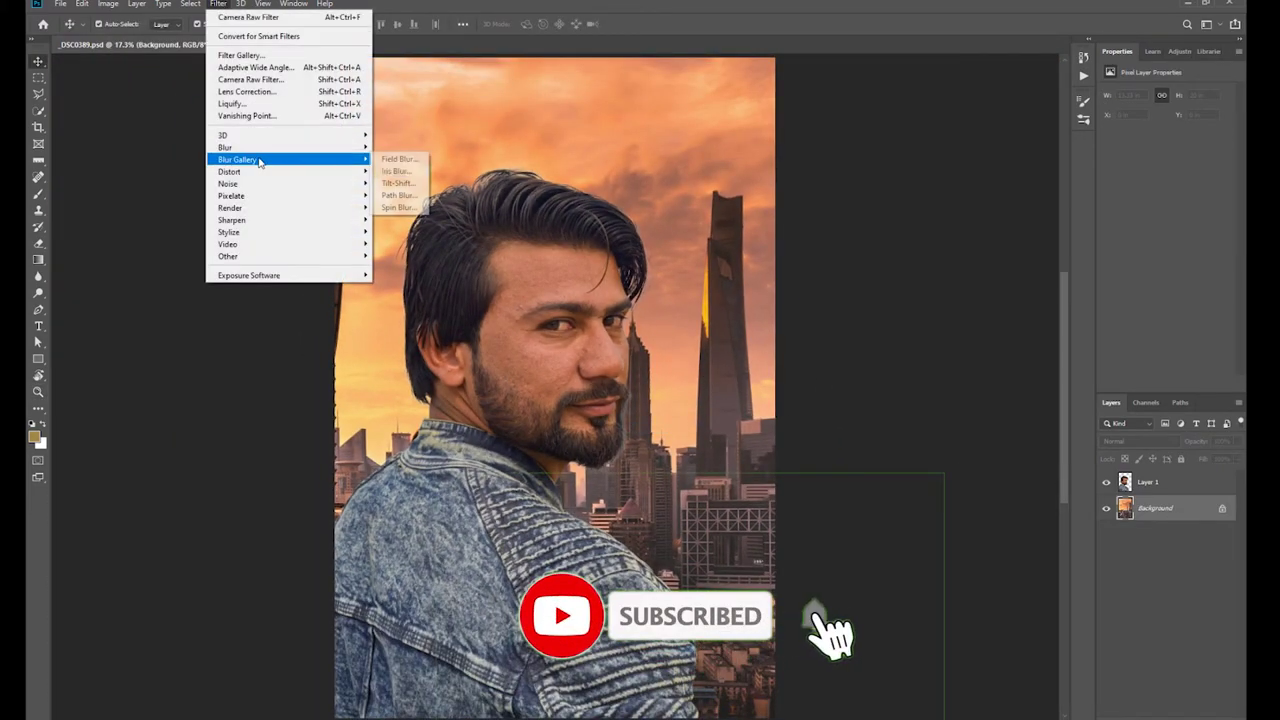
Apply a 15 px Field Blur to the sunset skyline background.
{"action": "left_click", "coordinate": [395, 158]}
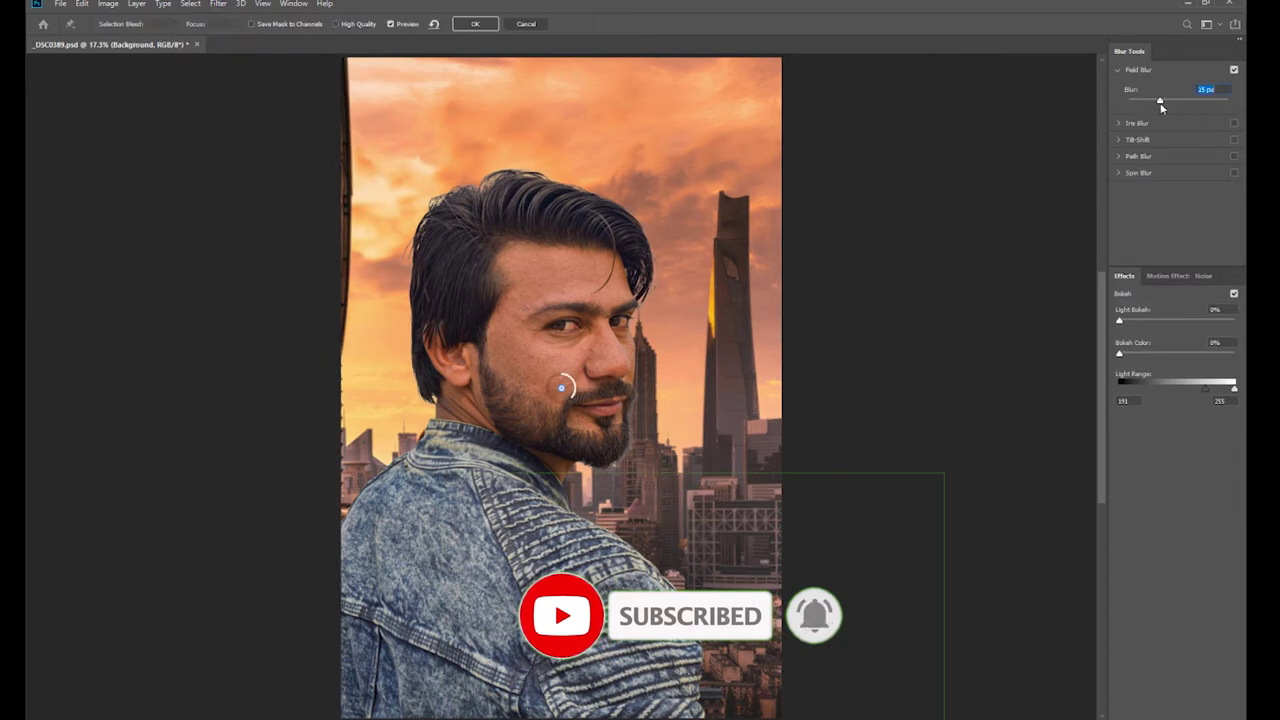
{"action": "left_click", "coordinate": [474, 24]}
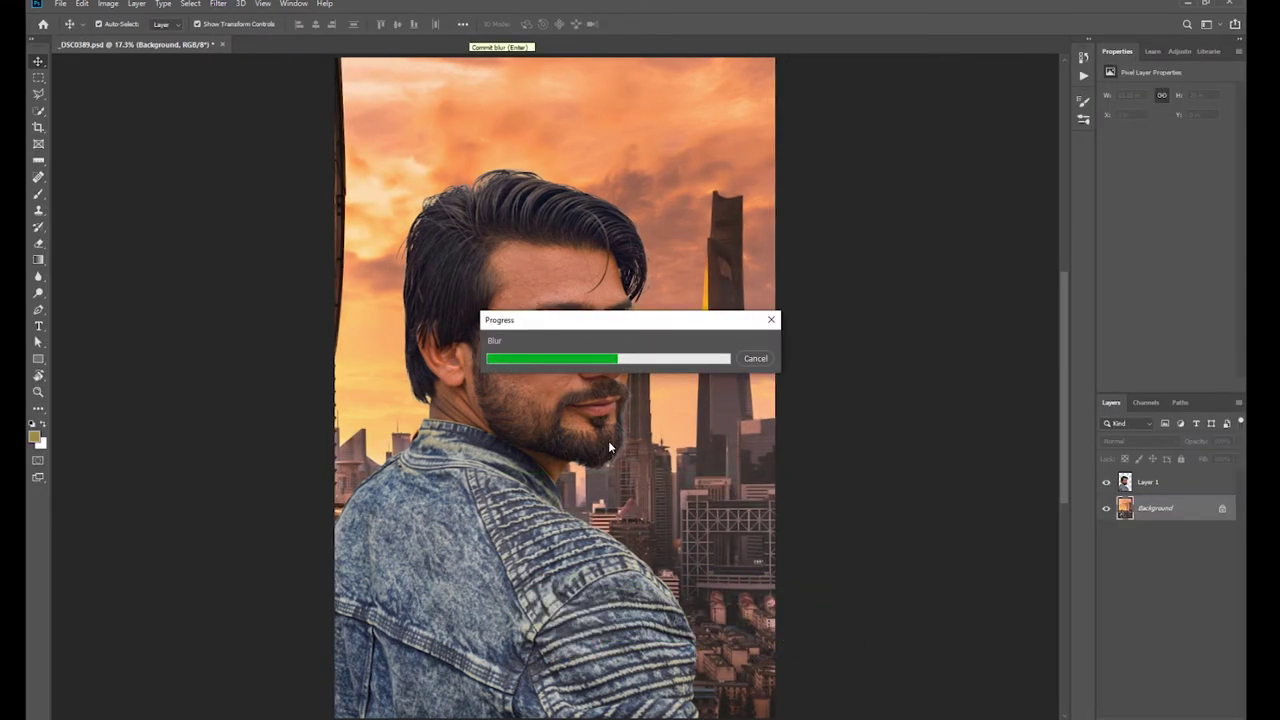
{"action": "scroll", "coordinate": [612, 440], "scroll_direction": "up", "scroll_amount": 4}
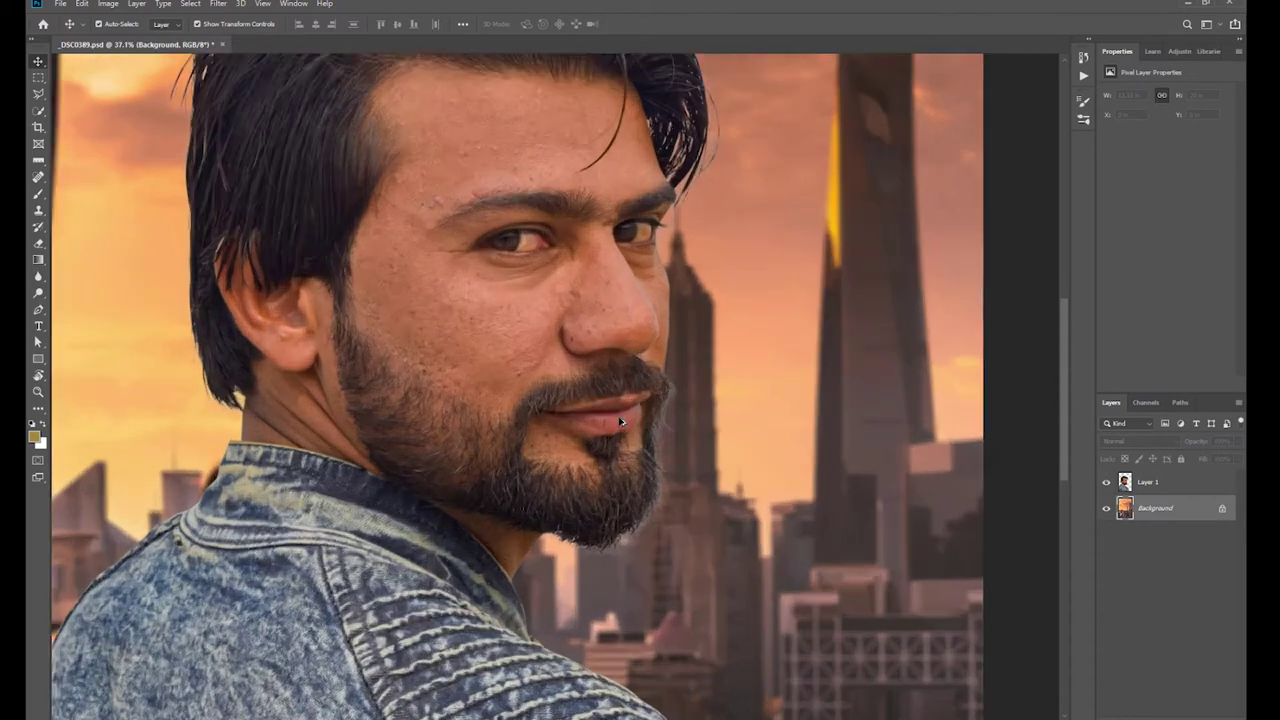
{"action": "scroll", "coordinate": [620, 422], "scroll_direction": "up", "scroll_amount": 2}
{"action": "left_click", "coordinate": [785, 490]}
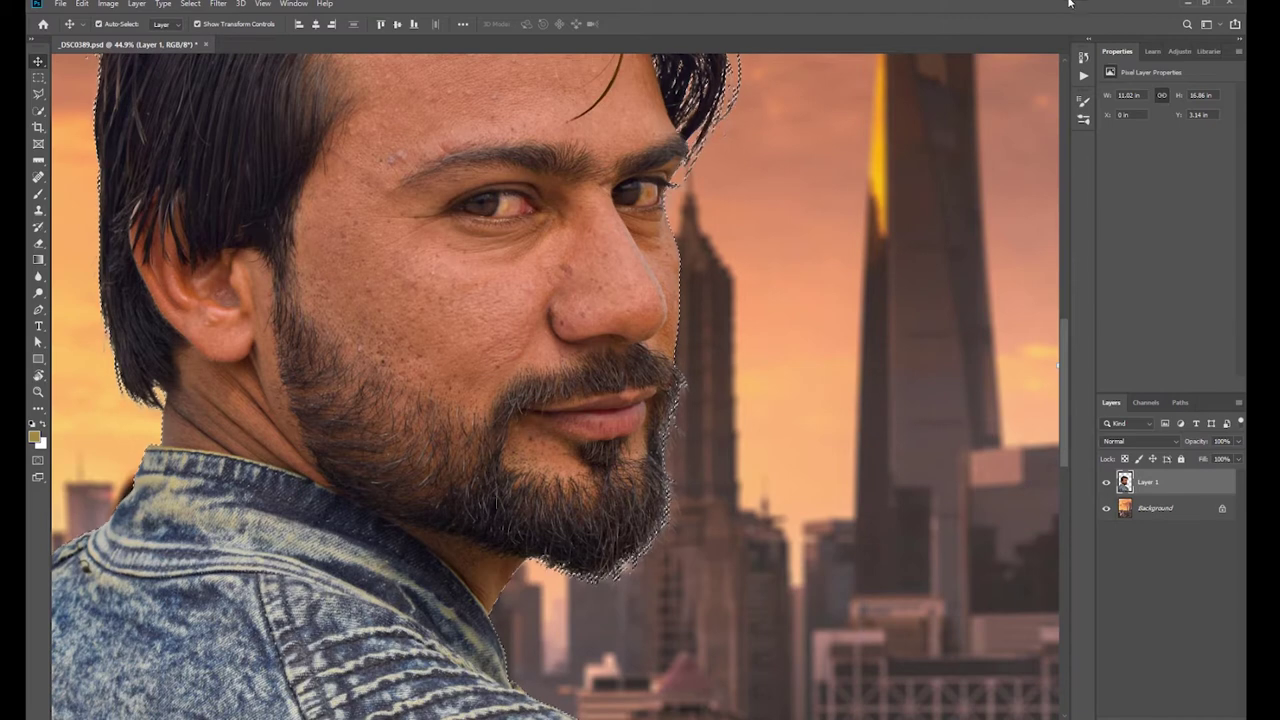
Finish the hair-fringe cleanup on the man's layer, deselect, and fit the image on screen.
{"action": "left_click", "coordinate": [1083, 57]}
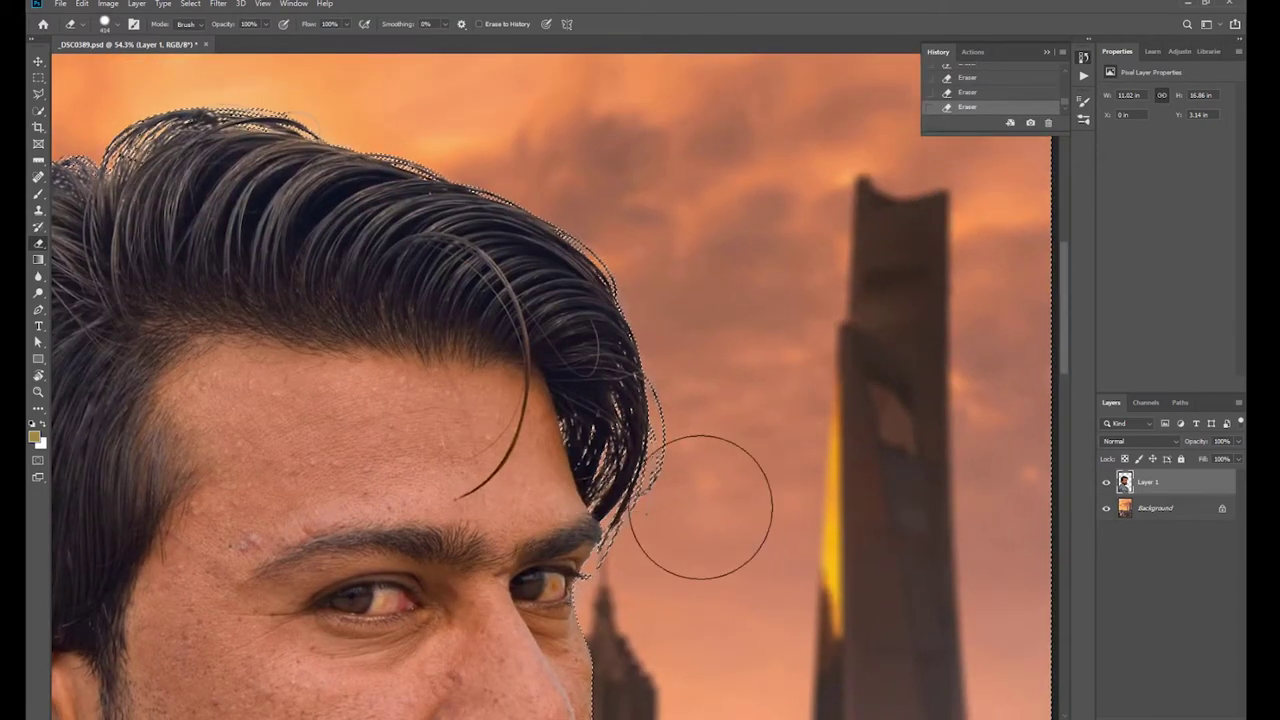
{"action": "key", "text": "ctrl+d"}
{"action": "scroll", "coordinate": [567, 273], "scroll_direction": "down", "scroll_amount": 8}
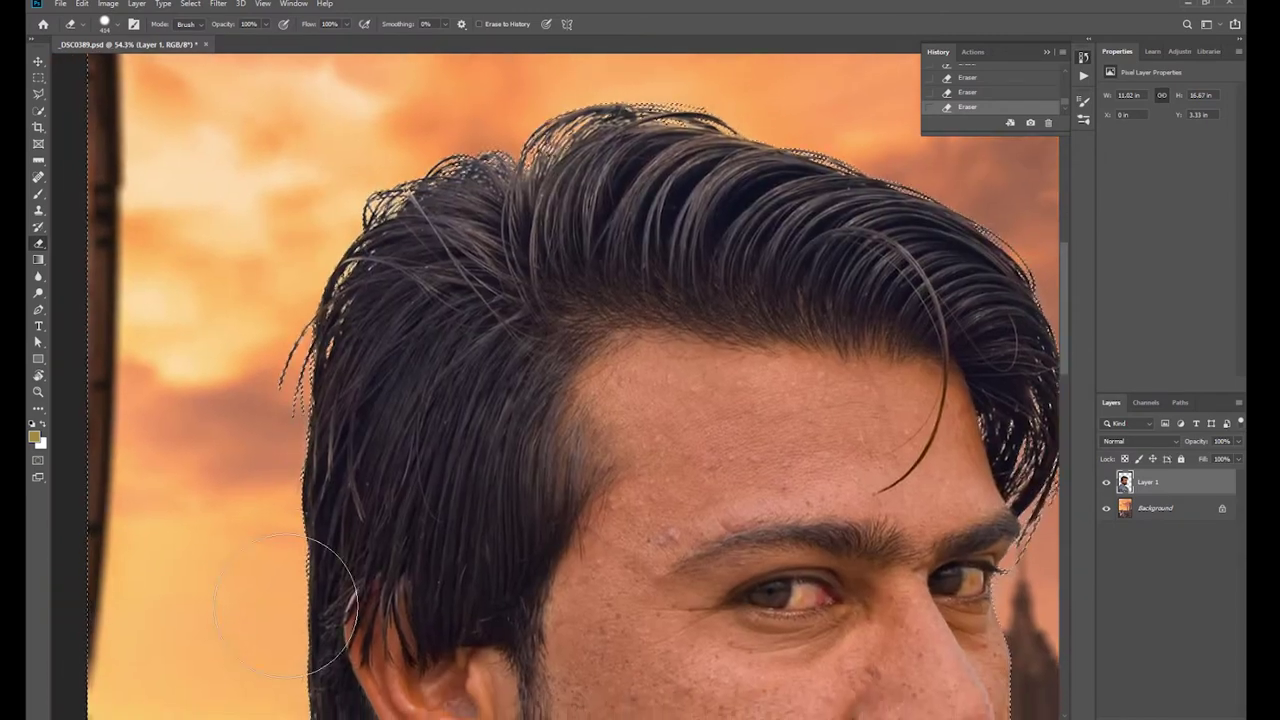
{"action": "scroll", "coordinate": [530, 400], "scroll_direction": "left", "scroll_amount": 3}
{"action": "key", "text": "z"}
{"action": "key", "text": "ctrl+0"}
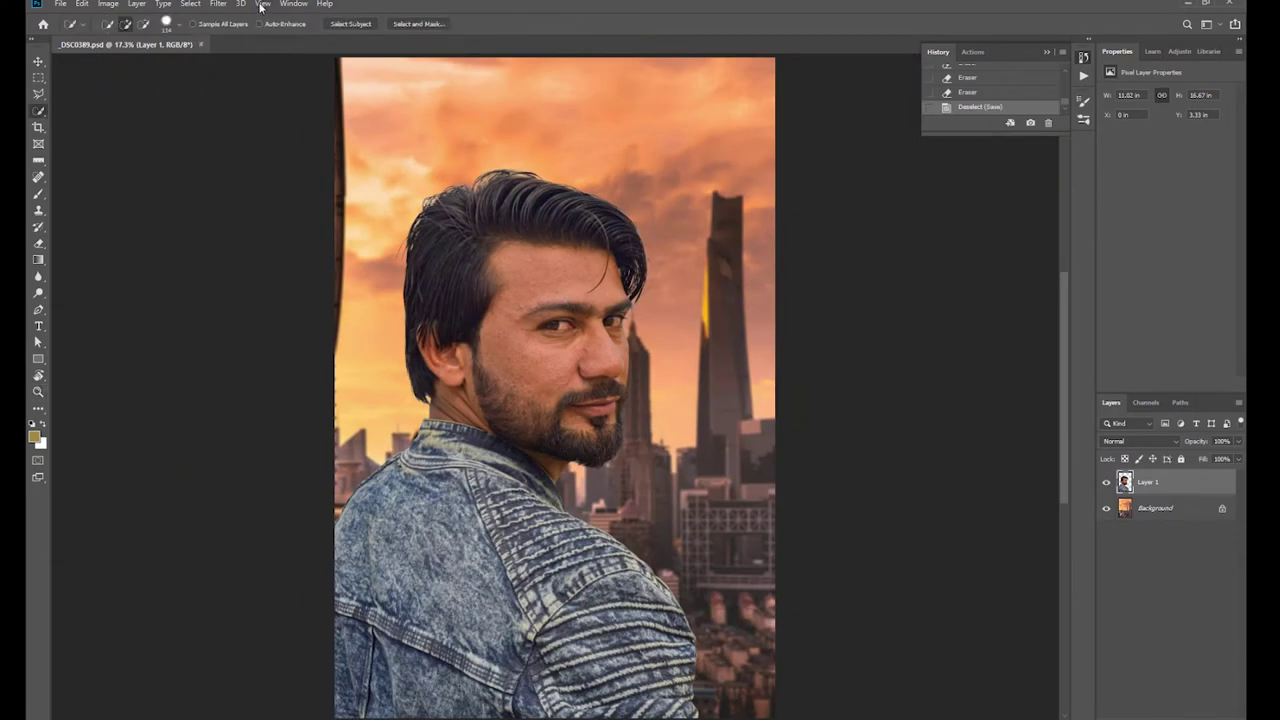
{"action": "left_click", "coordinate": [218, 4]}
Push the man's hair outline fuller with Liquify's Forward Warp, brush size 490.
{"action": "left_click", "coordinate": [265, 103]}
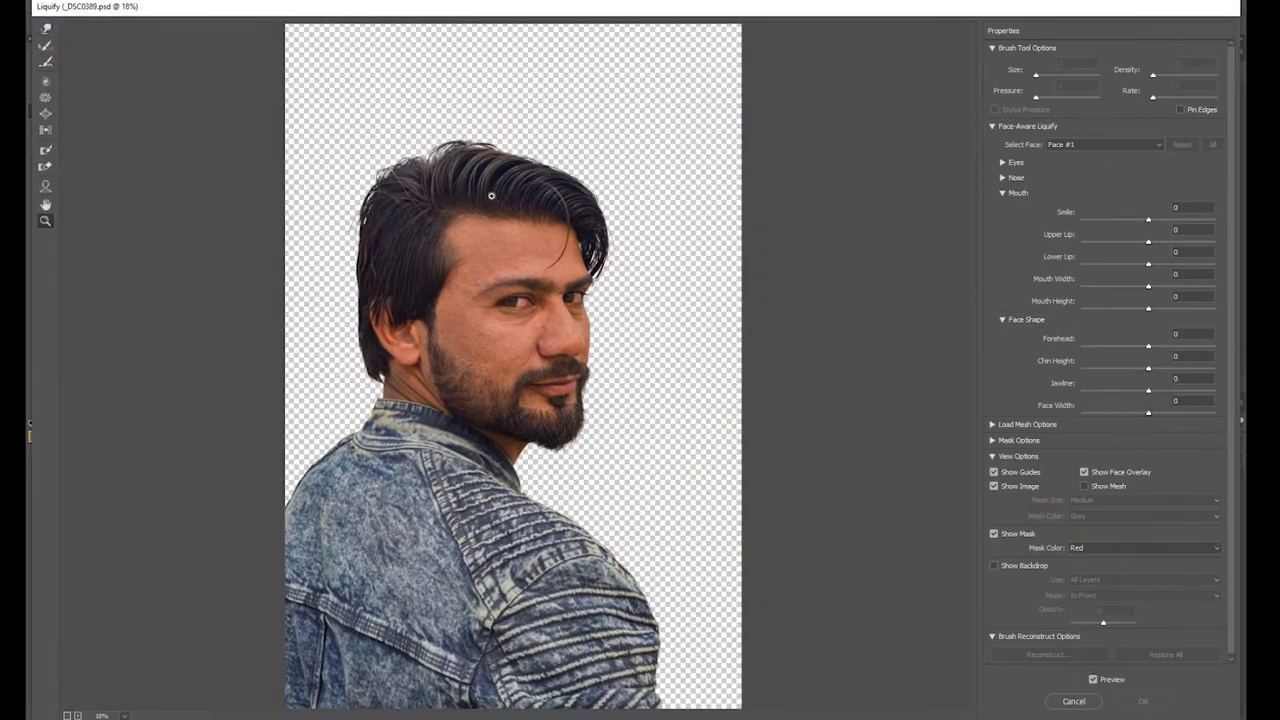
{"action": "left_click", "coordinate": [491, 195]}
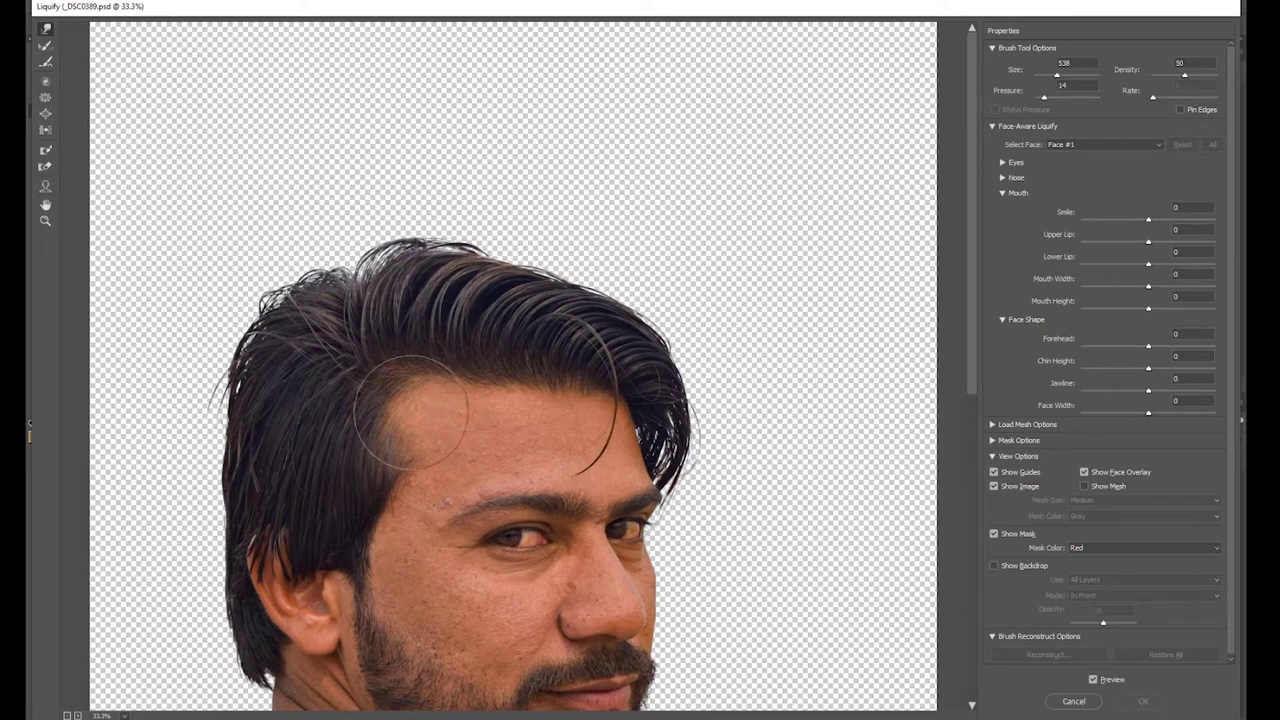
{"action": "left_click_drag", "start_coordinate": [411, 412], "coordinate": [393, 408]}
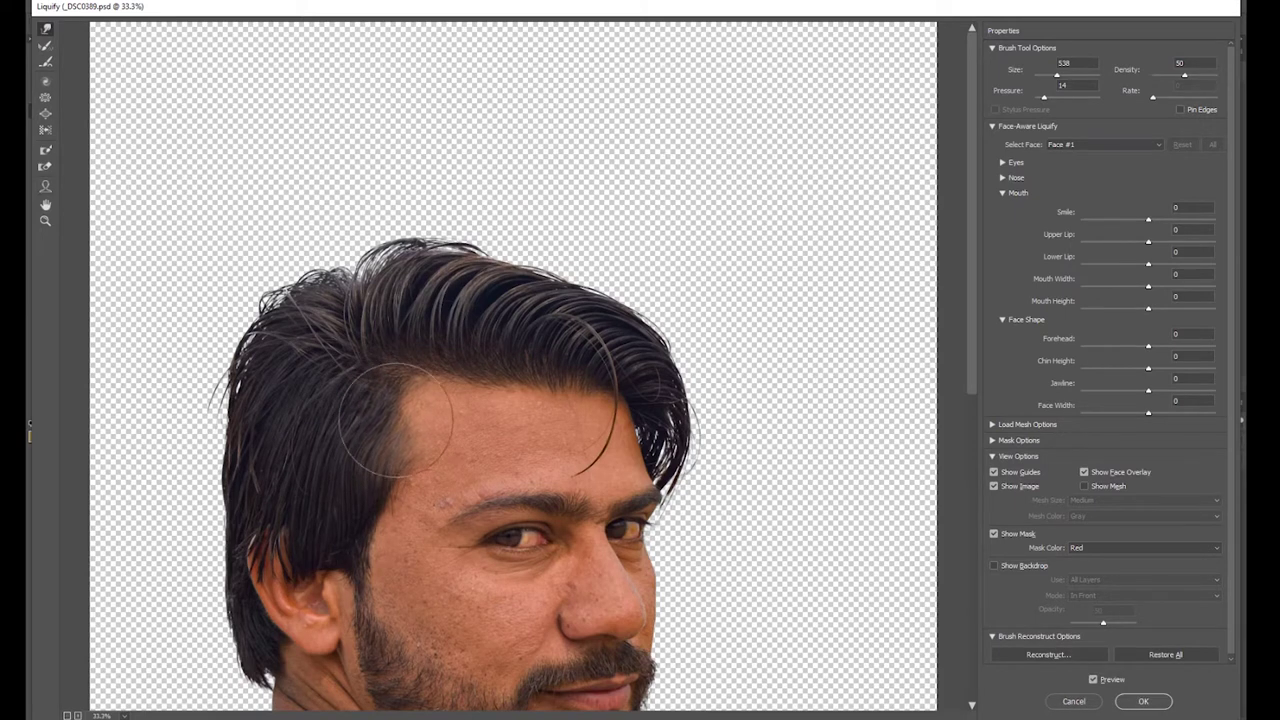
{"action": "key", "text": "bracketright"}
{"action": "key", "text": "bracketright"}
{"action": "key", "text": "bracketright"}
{"action": "key", "text": "bracketright"}
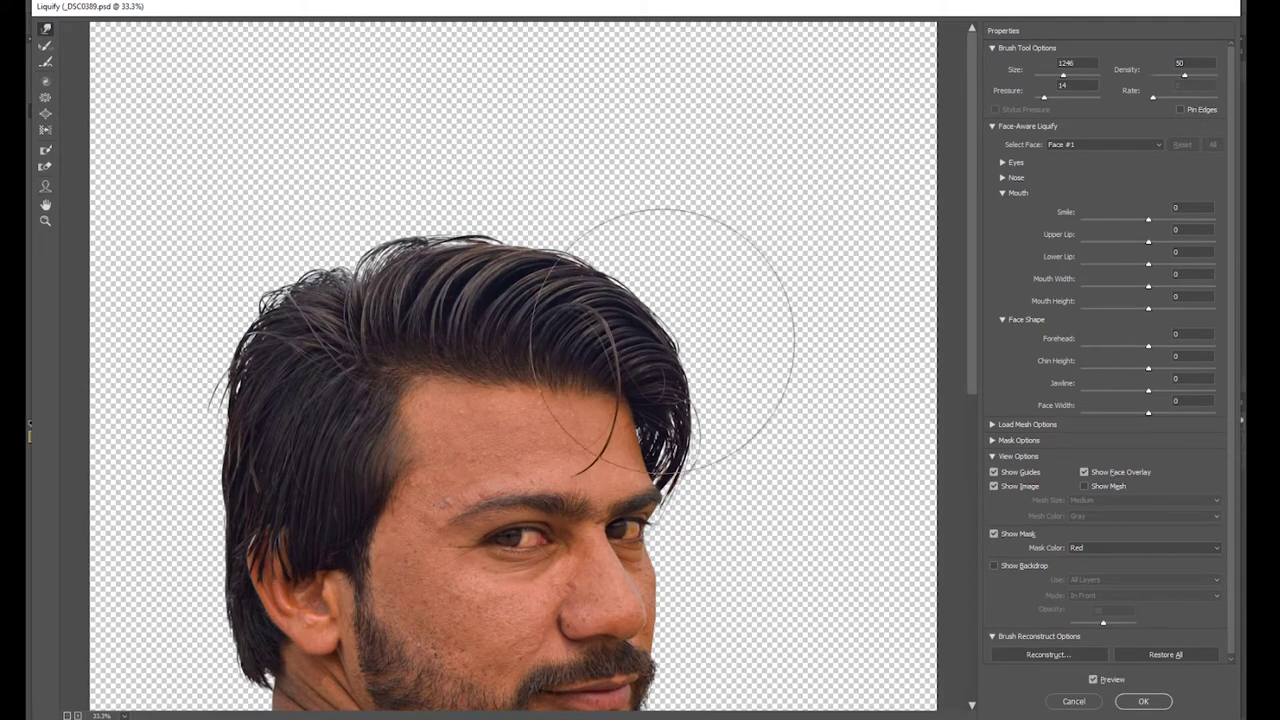
{"action": "key", "text": "bracketright"}
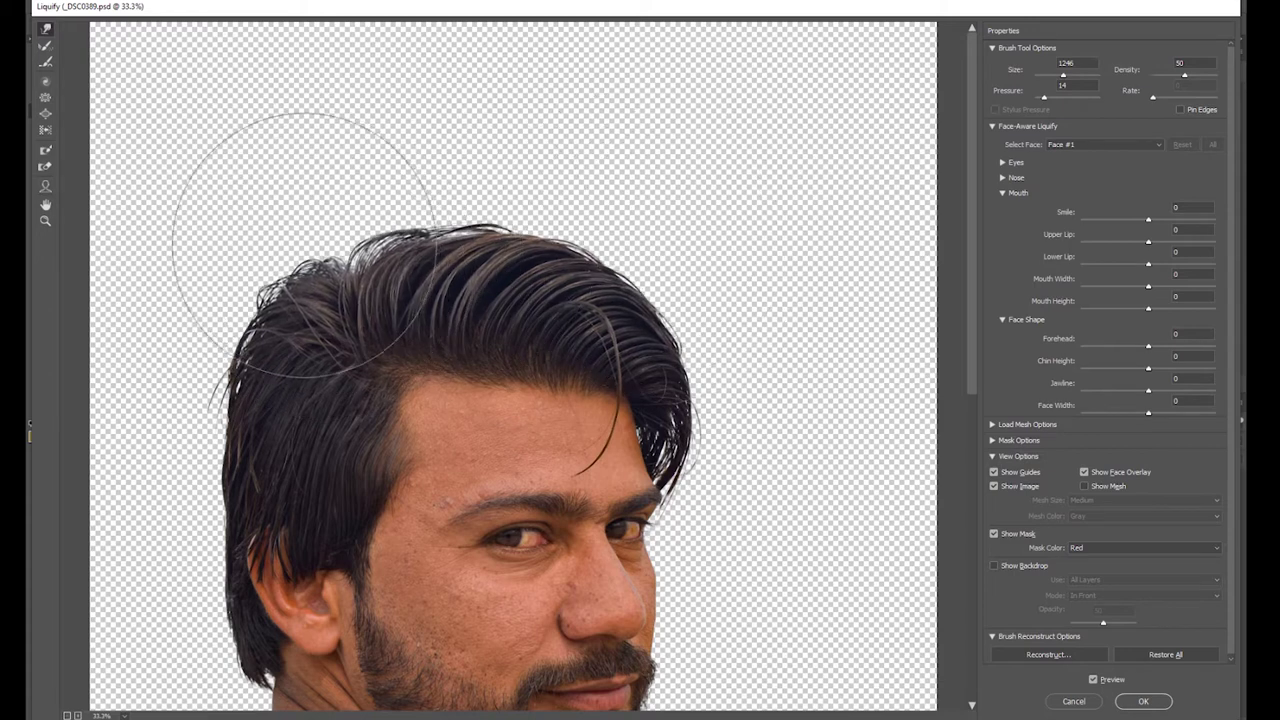
{"action": "left_click_drag", "start_coordinate": [171, 514], "coordinate": [150, 514]}
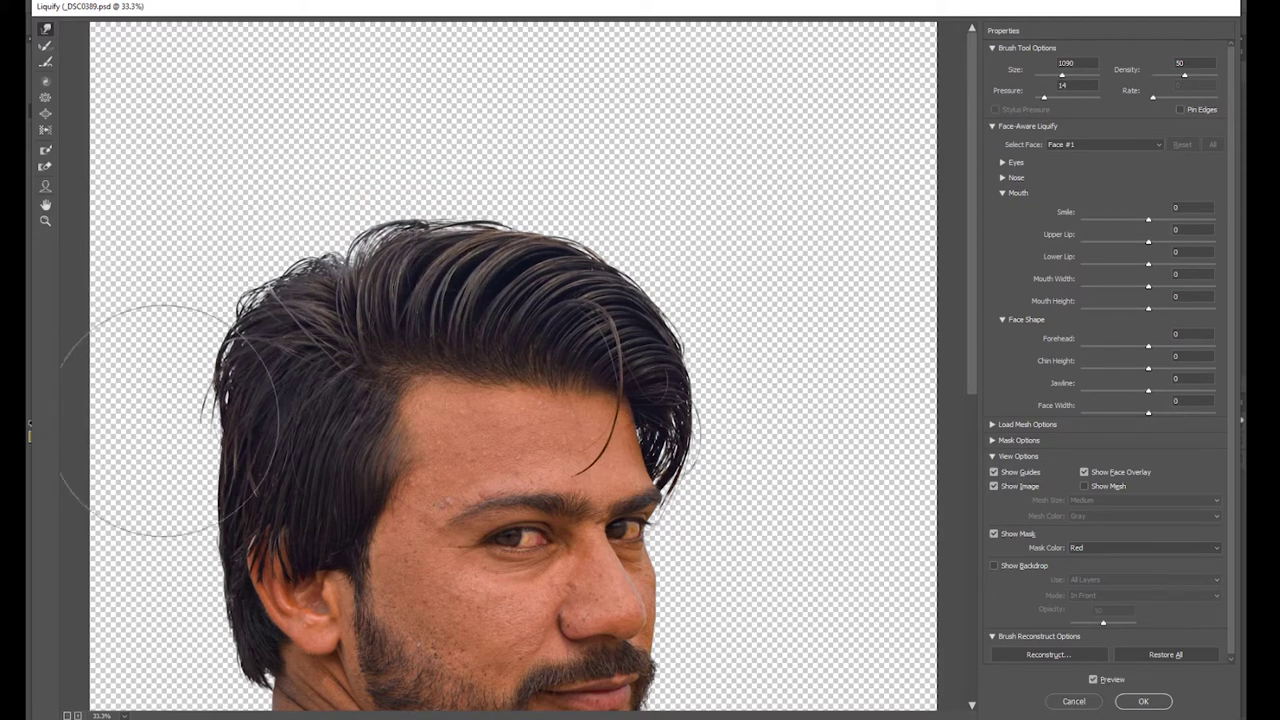
Partly reconstruct the warp at 86 and apply the Liquify change.
{"action": "left_click", "coordinate": [1089, 656]}
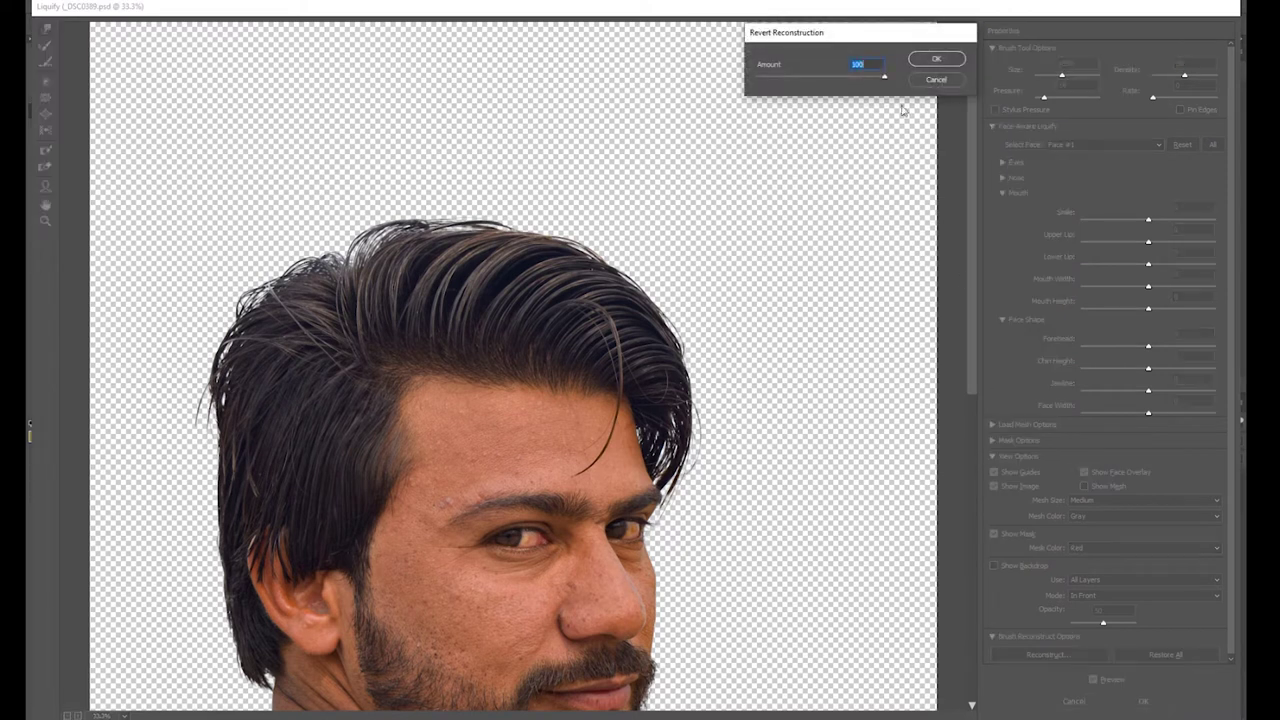
{"action": "left_click", "coordinate": [847, 78]}
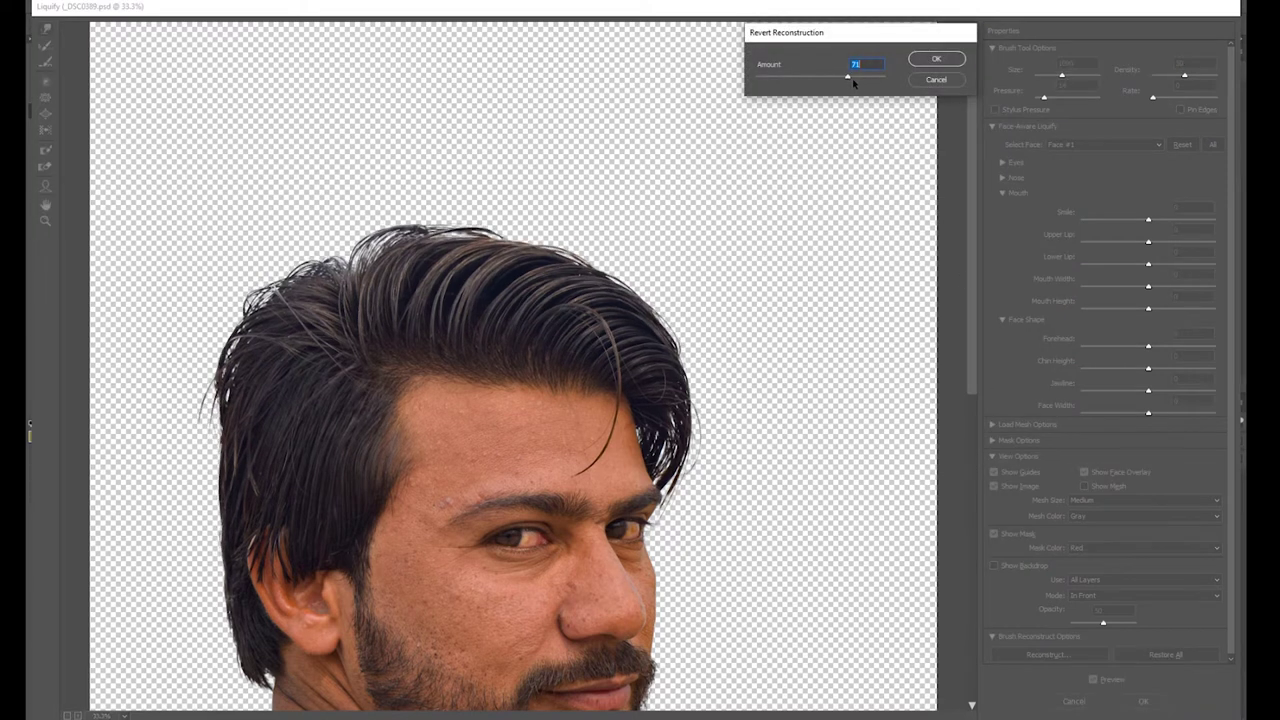
{"action": "left_click", "coordinate": [916, 60]}
{"action": "left_click", "coordinate": [1143, 701]}
Fit the image on screen, duplicate and hide the man's layer, and merge the visible layers.
{"action": "right_click", "coordinate": [566, 234]}
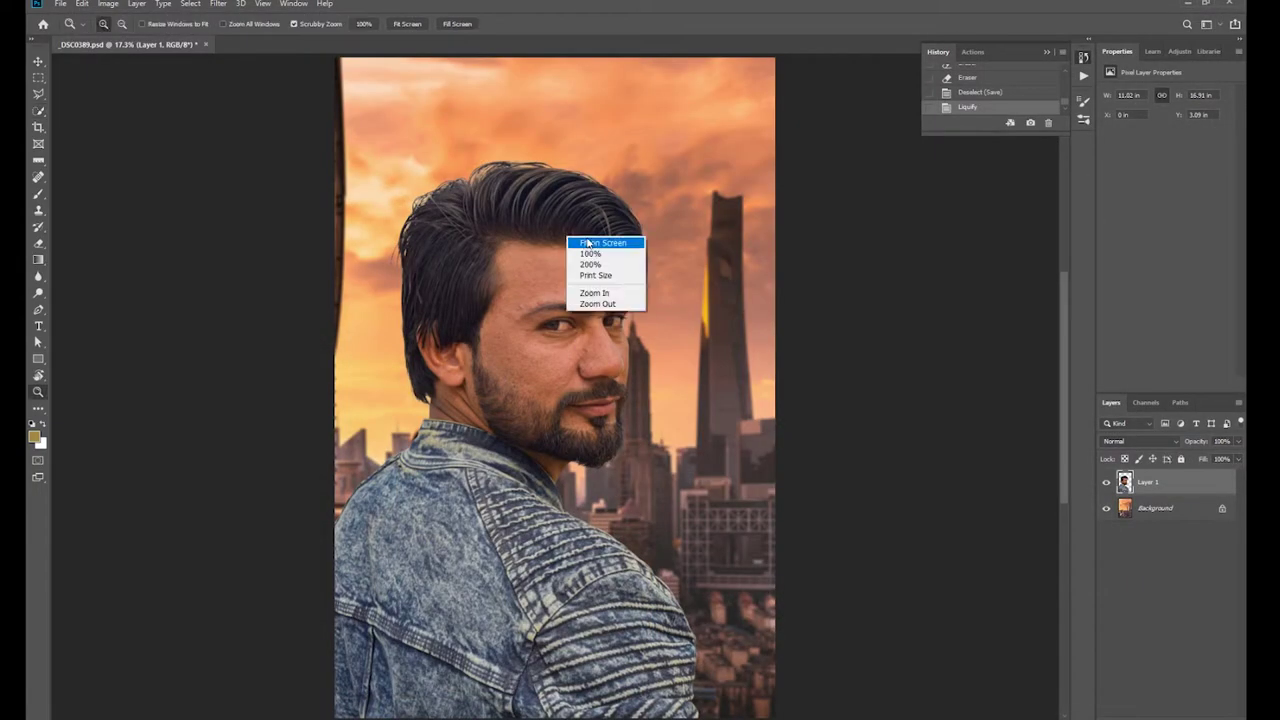
{"action": "left_click", "coordinate": [632, 455]}
{"action": "left_click", "coordinate": [627, 440]}
{"action": "right_click", "coordinate": [627, 440]}
{"action": "left_click", "coordinate": [630, 441]}
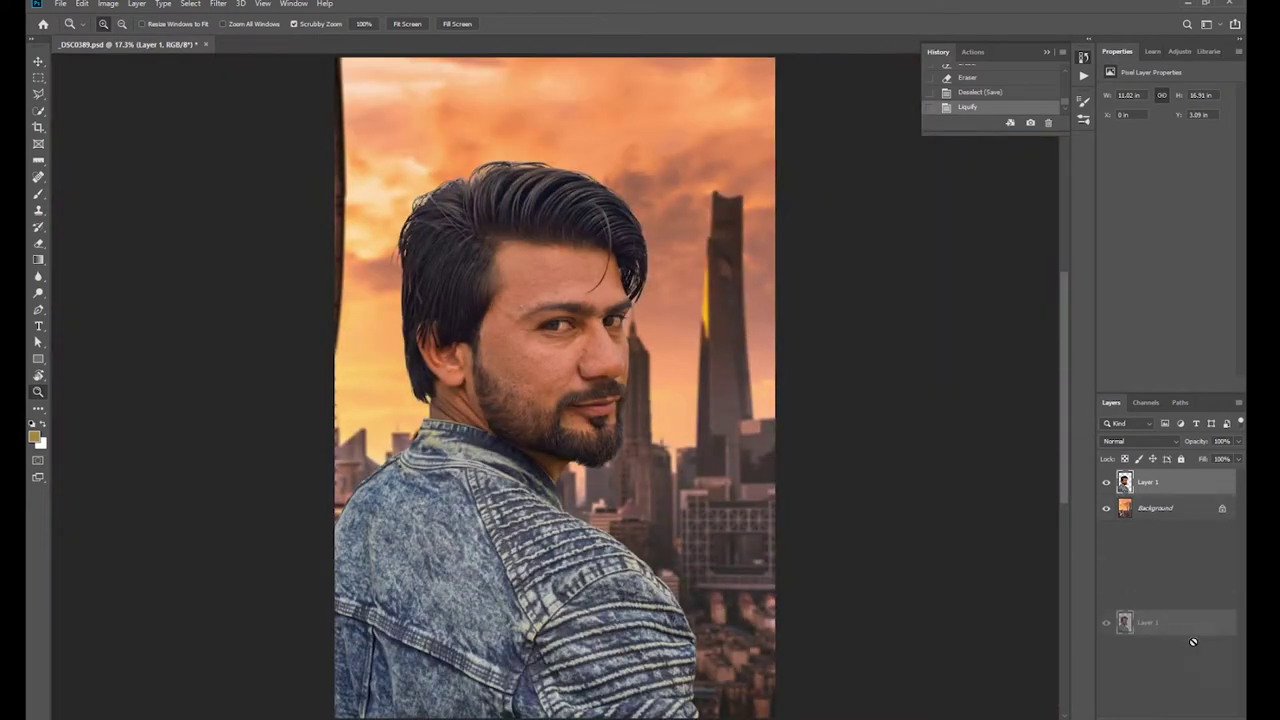
{"action": "left_click_drag", "start_coordinate": [1193, 641], "coordinate": [1211, 712]}
{"action": "left_click", "coordinate": [1106, 482]}
{"action": "right_click", "coordinate": [1130, 530]}
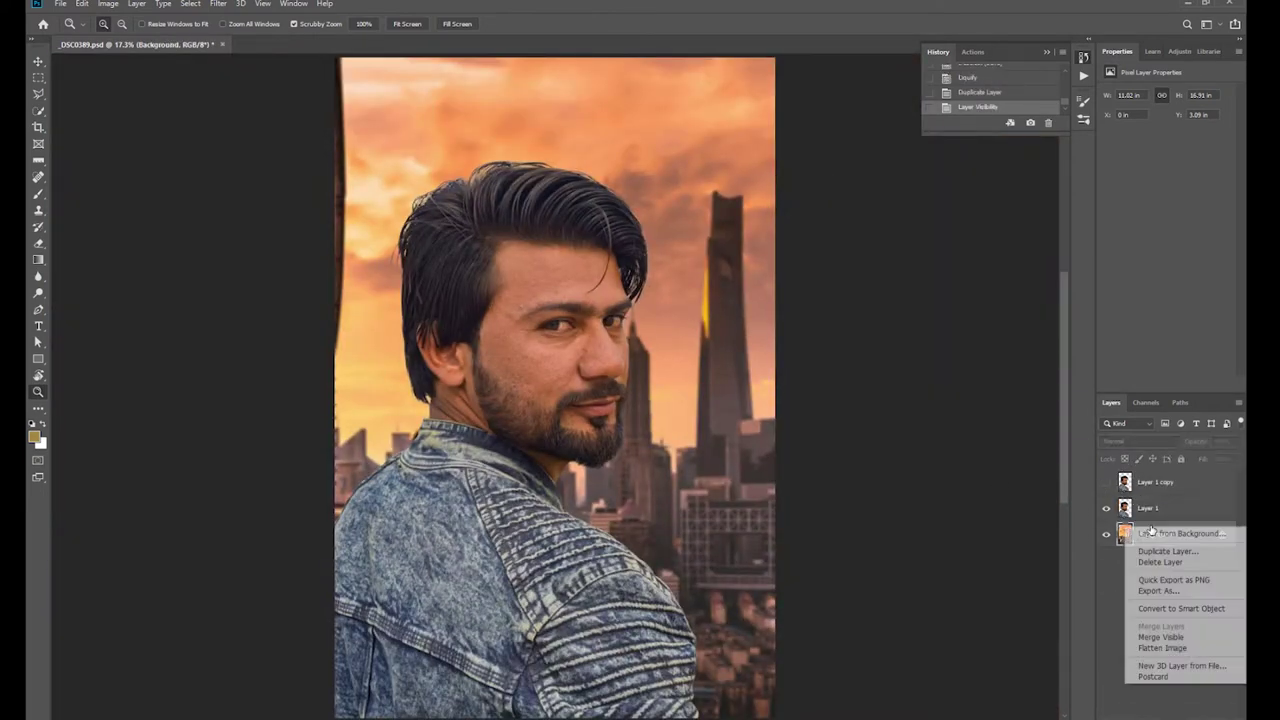
{"action": "left_click", "coordinate": [1160, 637]}
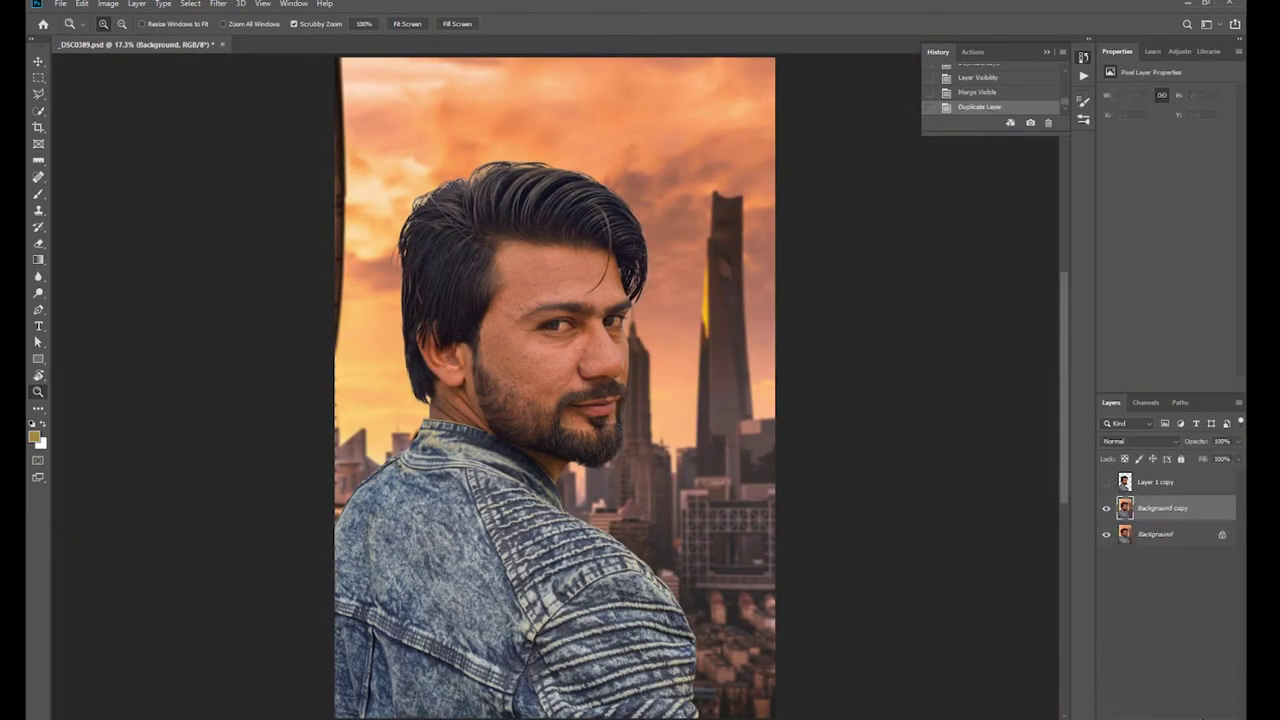
Grade the copy in Camera Raw with Highlights -100 and Exposure +0.20, then merge it down.
{"action": "left_click", "coordinate": [218, 3]}
{"action": "left_click", "coordinate": [260, 79]}
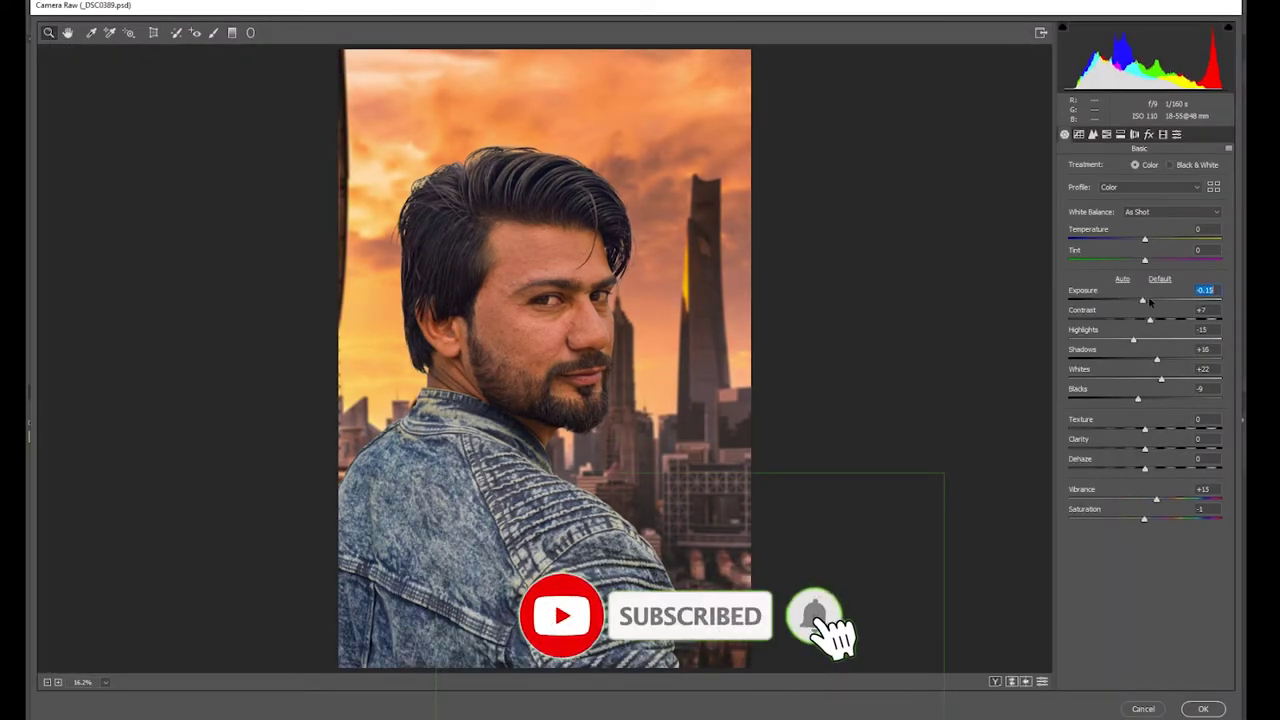
{"action": "left_click_drag", "start_coordinate": [1141, 342], "coordinate": [1068, 340]}
{"action": "left_click_drag", "start_coordinate": [1151, 300], "coordinate": [1147, 300]}
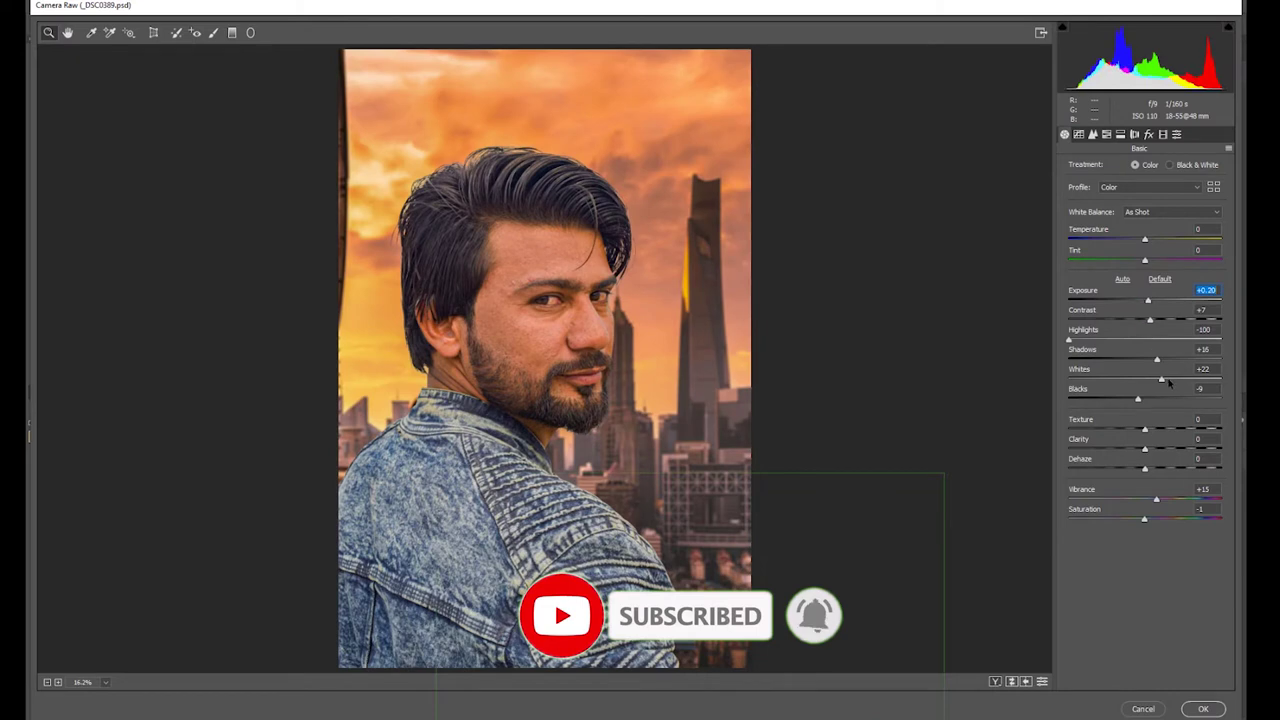
{"action": "left_click", "coordinate": [1203, 707]}
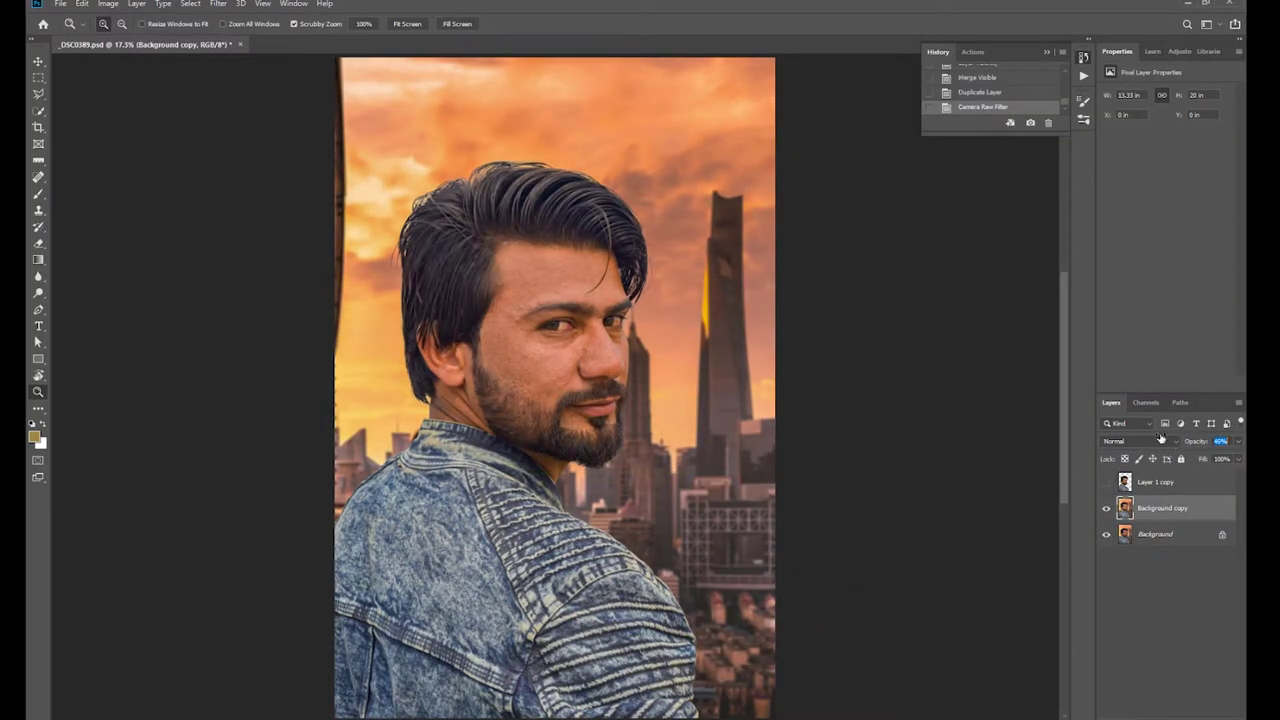
{"action": "right_click", "coordinate": [1175, 551]}
{"action": "left_click", "coordinate": [1170, 634]}
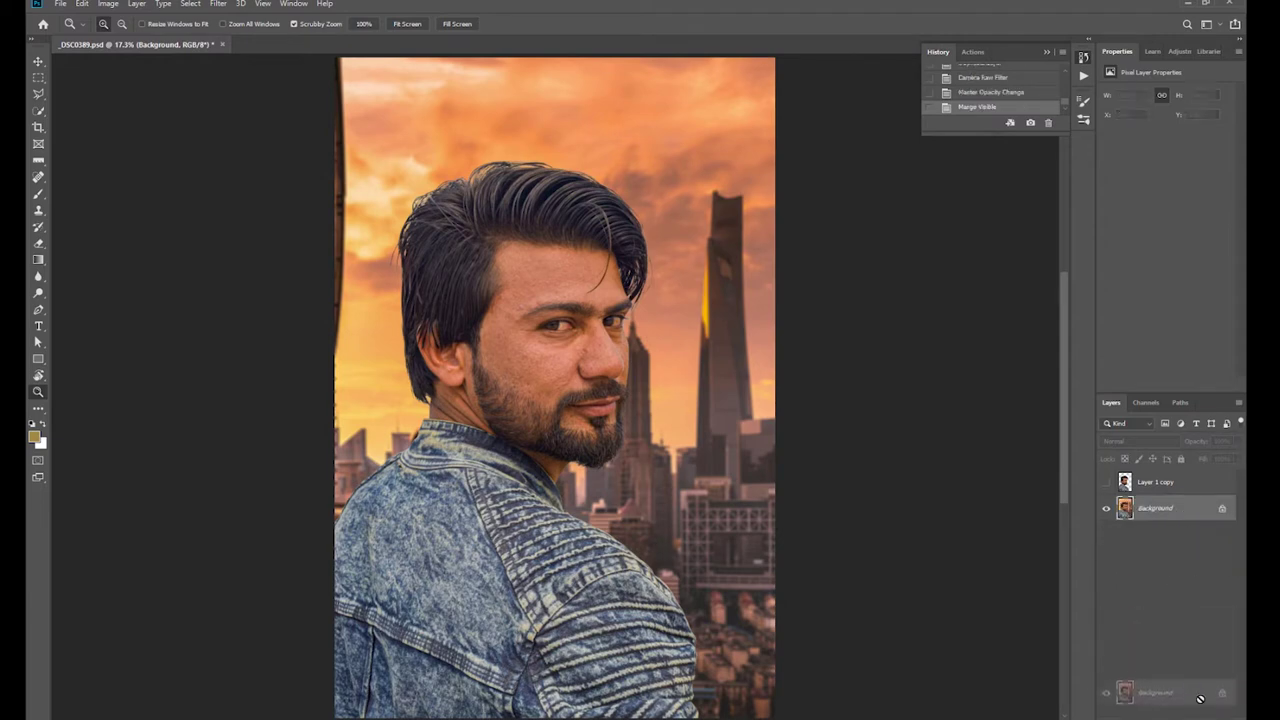
In Camera Raw's HSL panel, lower Oranges saturation on the Background copy and apply.
{"action": "left_click", "coordinate": [220, 3]}
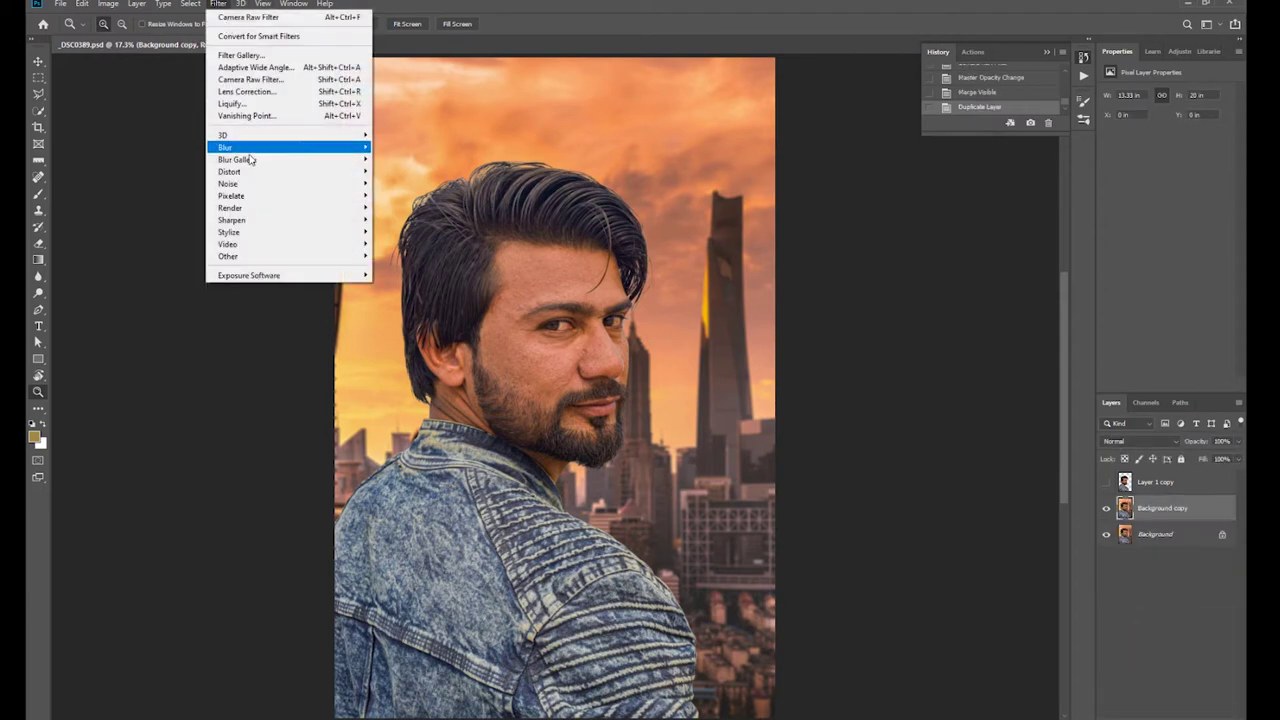
{"action": "left_click", "coordinate": [252, 84]}
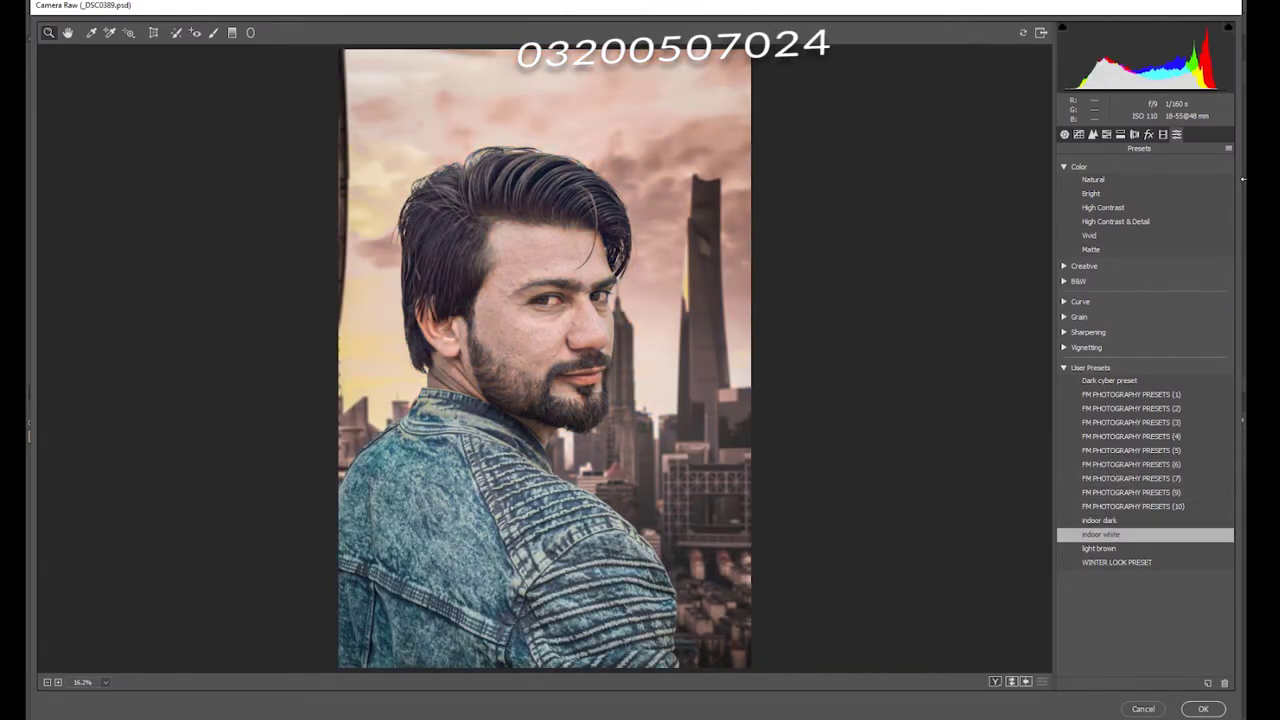
{"action": "left_click", "coordinate": [1106, 134]}
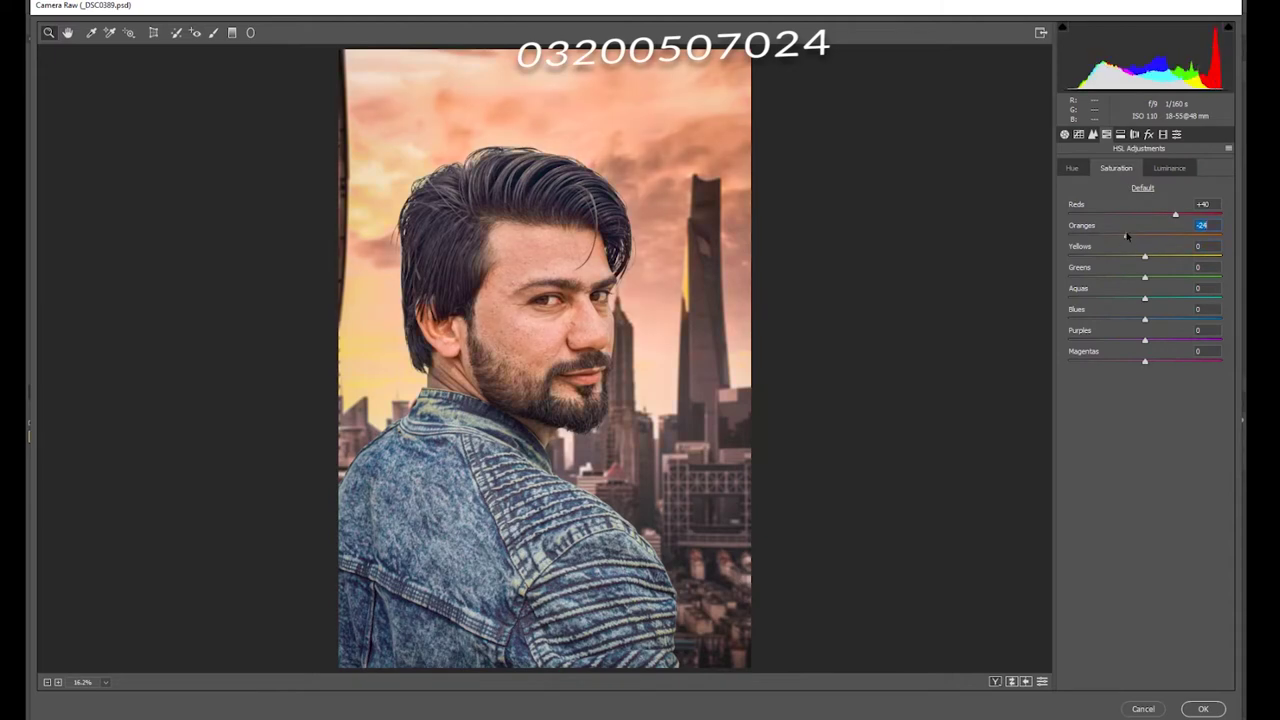
{"action": "left_click_drag", "start_coordinate": [1122, 231], "coordinate": [1133, 222]}
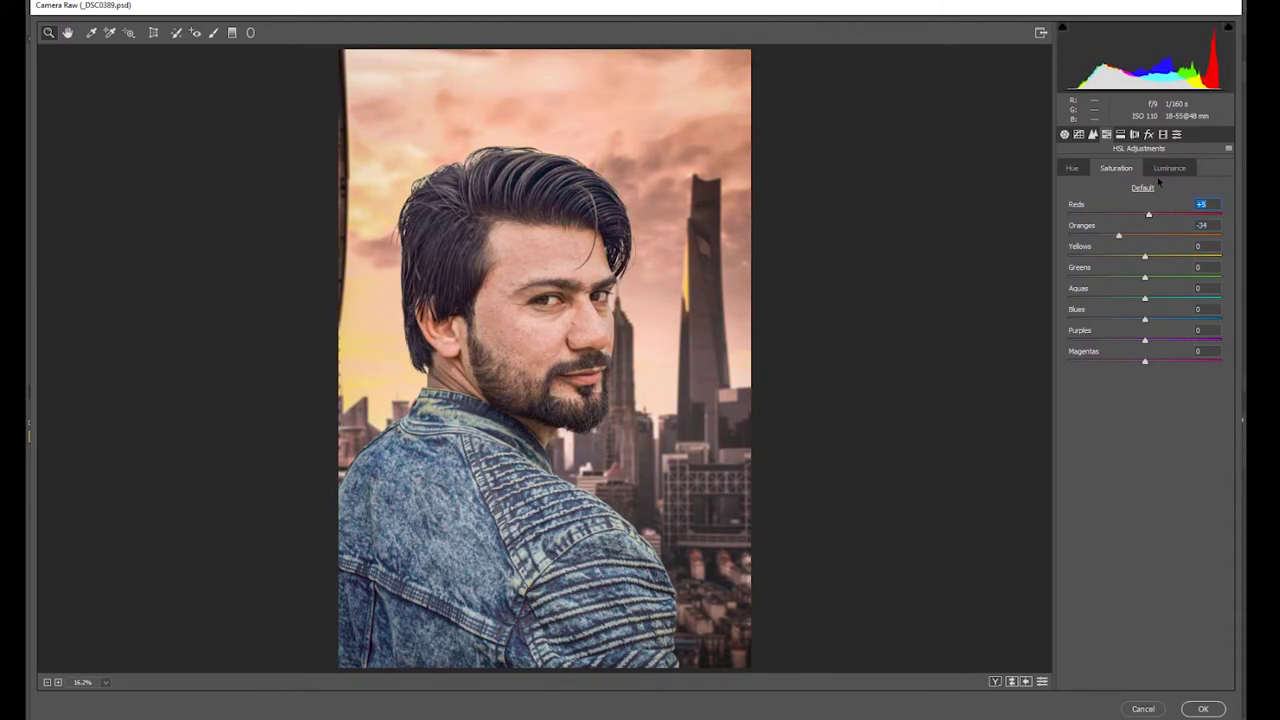
{"action": "left_click", "coordinate": [1203, 708]}
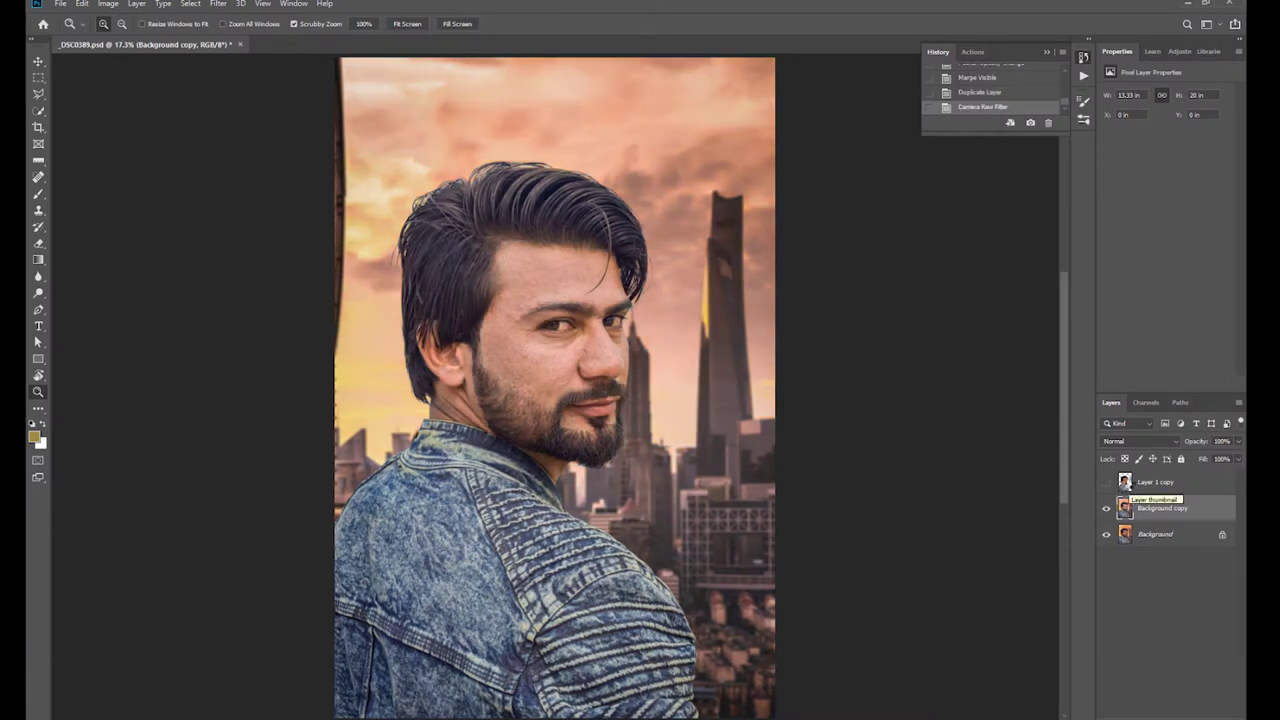
Mask the graded layer to the man, duplicate it with an inverted mask at 15% opacity.
{"action": "left_click", "coordinate": [1156, 689]}
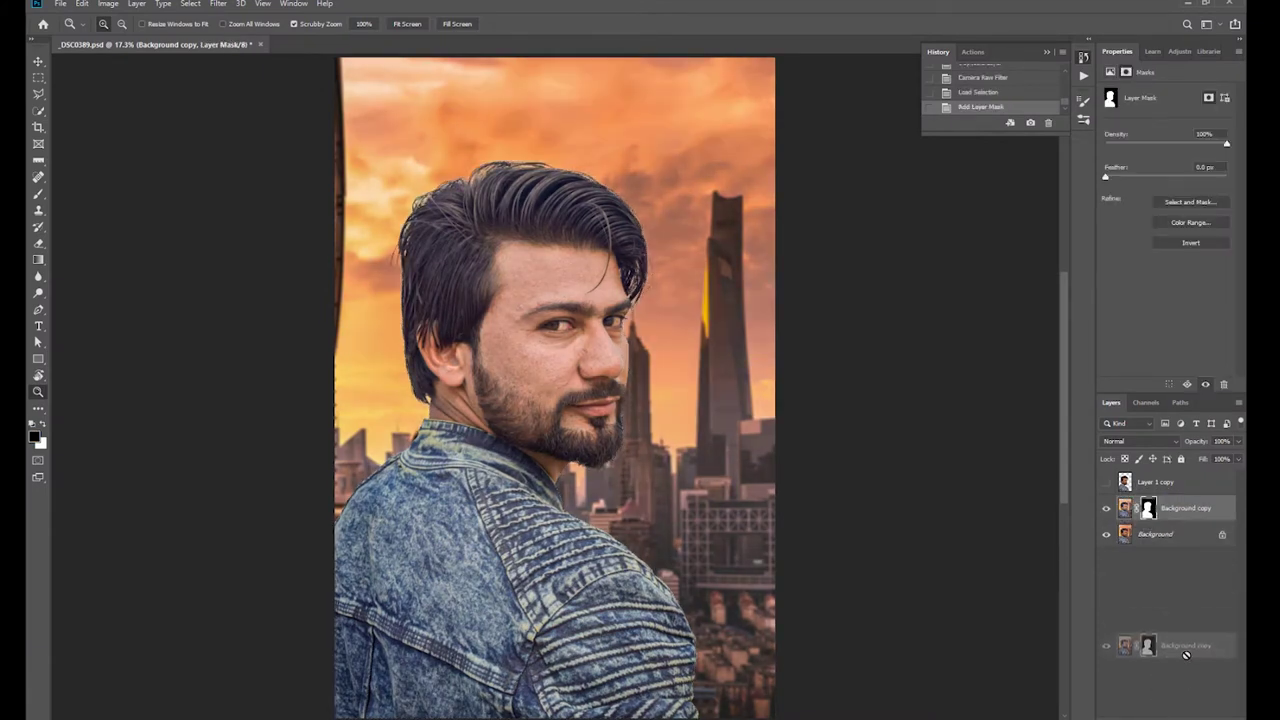
{"action": "left_click_drag", "start_coordinate": [1168, 515], "coordinate": [1190, 712]}
{"action": "left_click", "coordinate": [1149, 509]}
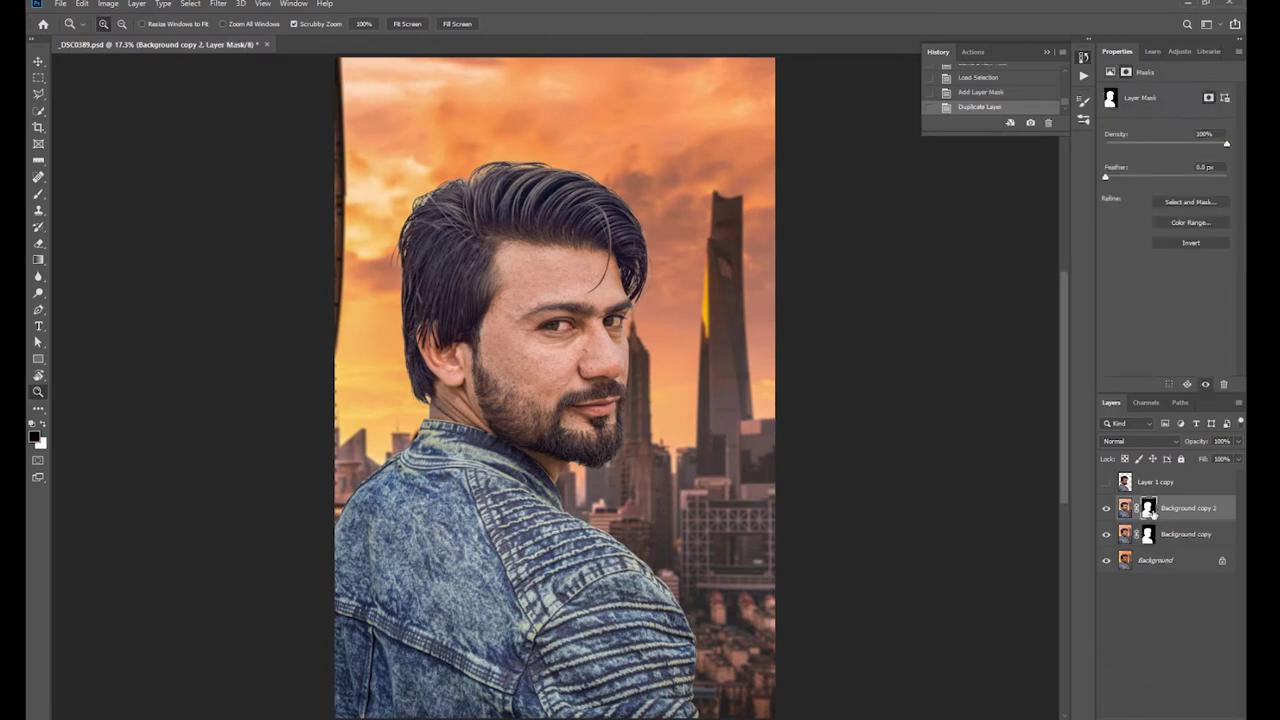
{"action": "key", "text": "ctrl+i"}
{"action": "left_click_drag", "start_coordinate": [1166, 441], "coordinate": [1145, 439]}
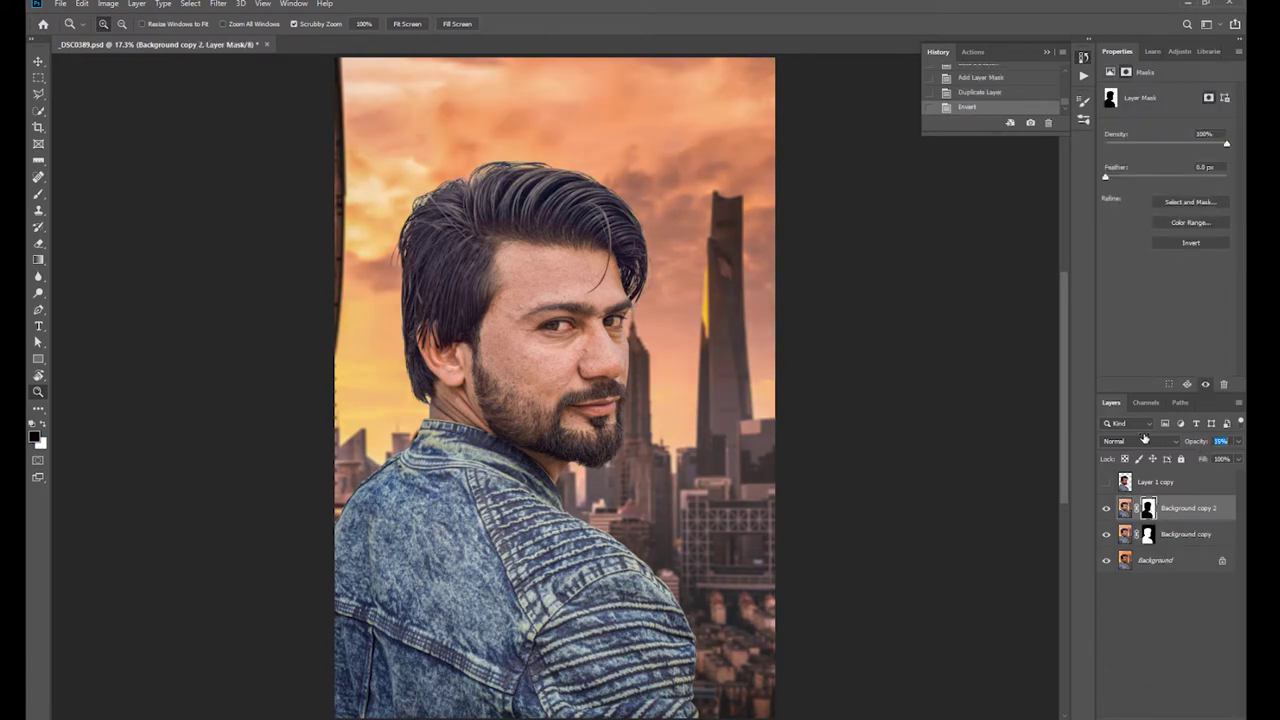
Merge all visible layers into the Background and duplicate the Background.
{"action": "left_click", "coordinate": [1185, 532]}
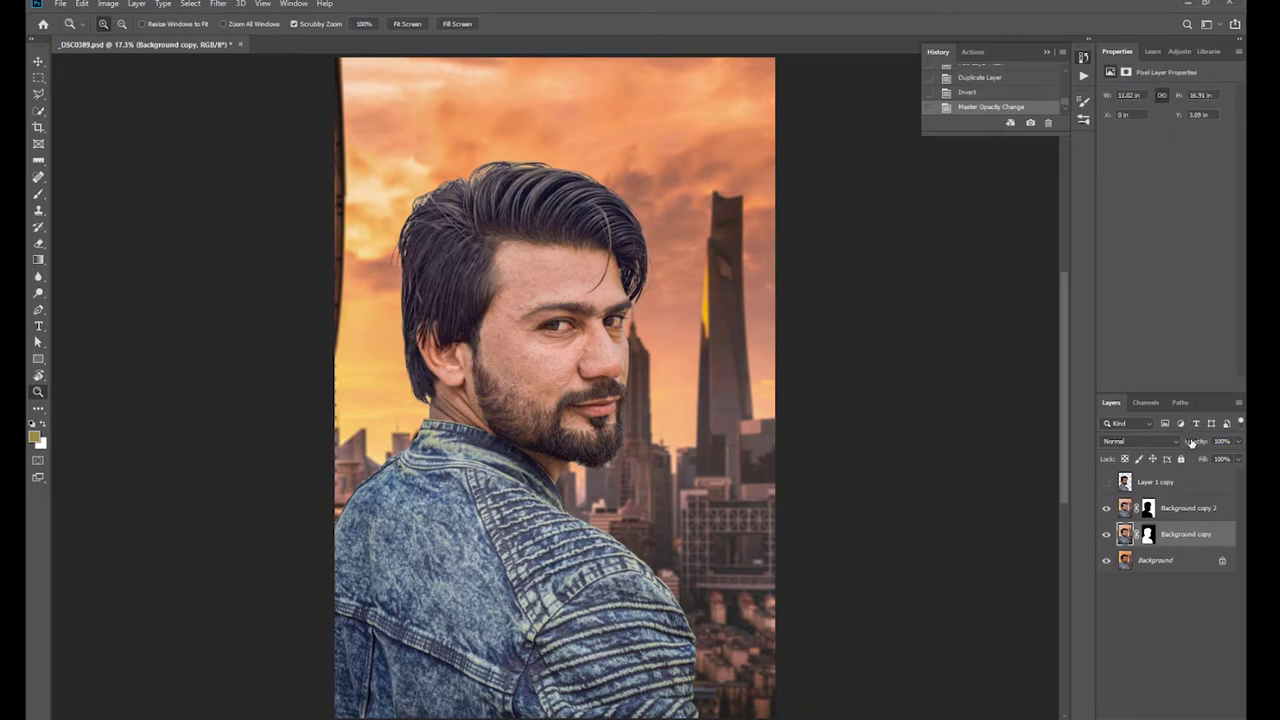
{"action": "right_click", "coordinate": [1163, 562]}
{"action": "left_click", "coordinate": [1150, 400]}
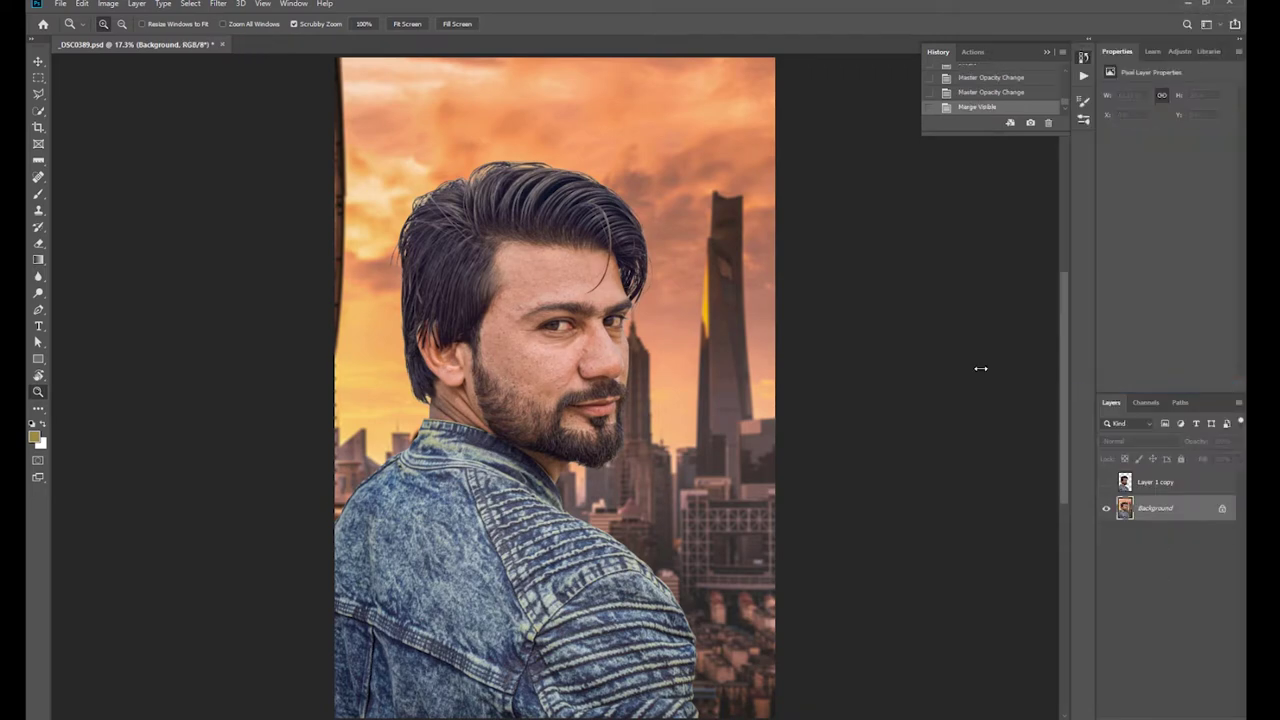
{"action": "left_click_drag", "start_coordinate": [1174, 527], "coordinate": [1210, 716]}
Zoom into the face and trace a Pen path along forehead, cheek and beard line.
{"action": "mouse_move", "coordinate": [541, 311]}
{"action": "left_mouse_down"}
{"action": "mouse_move", "coordinate": [589, 293]}
{"action": "mouse_move", "coordinate": [627, 380]}
{"action": "left_mouse_up"}
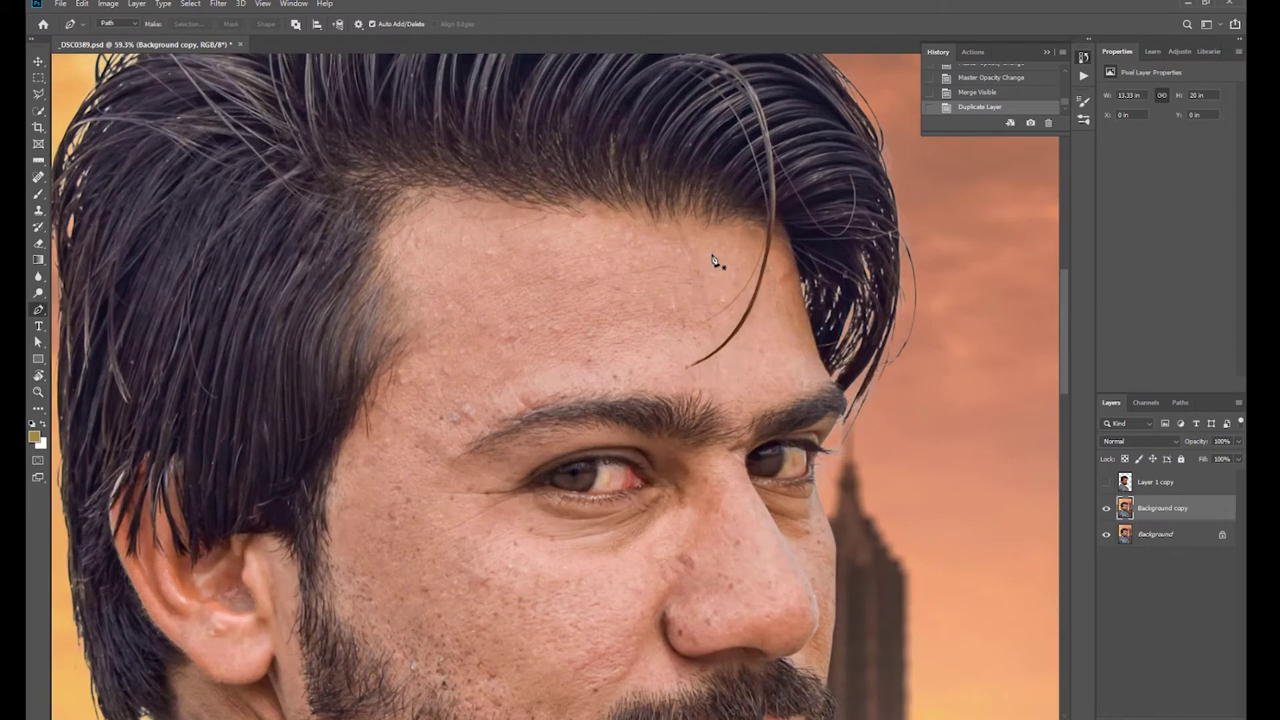
{"action": "mouse_move", "coordinate": [698, 292]}
{"action": "left_mouse_down"}
{"action": "mouse_move", "coordinate": [580, 303]}
{"action": "mouse_move", "coordinate": [757, 236]}
{"action": "left_mouse_up"}
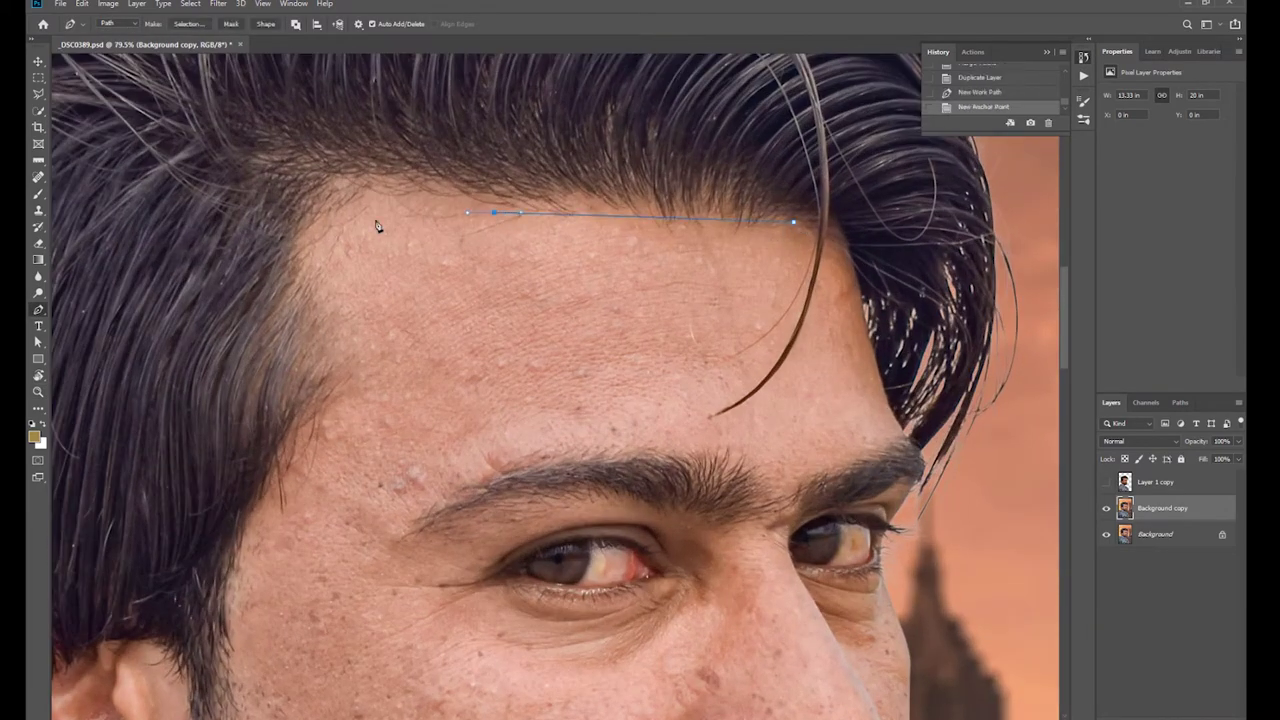
{"action": "scroll", "coordinate": [377, 226], "scroll_direction": "down", "scroll_amount": 2}
{"action": "left_click", "coordinate": [386, 160]}
{"action": "scroll", "coordinate": [322, 418], "scroll_direction": "down", "scroll_amount": 2}
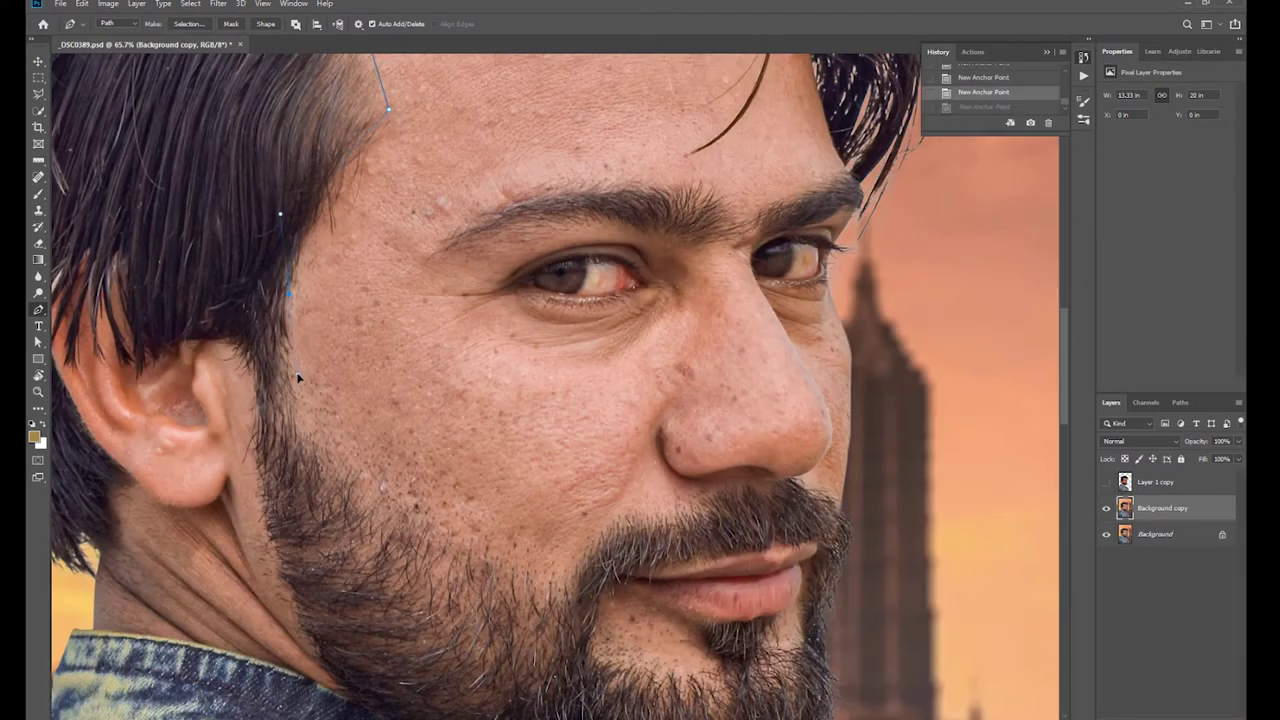
{"action": "left_click", "coordinate": [289, 293]}
{"action": "scroll", "coordinate": [289, 300], "scroll_direction": "up", "scroll_amount": 2}
{"action": "left_click", "coordinate": [300, 477]}
{"action": "scroll", "coordinate": [578, 502], "scroll_direction": "down", "scroll_amount": 2}
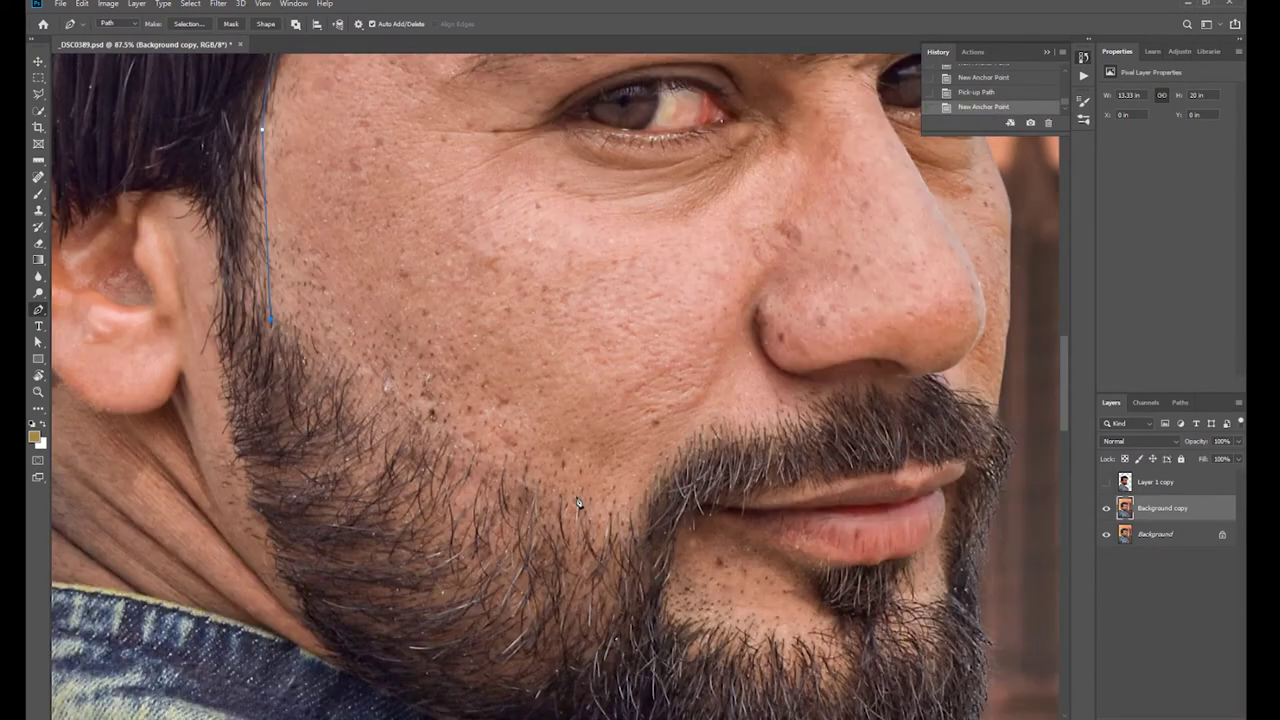
{"action": "left_click", "coordinate": [614, 527]}
{"action": "scroll", "coordinate": [535, 365], "scroll_direction": "up", "scroll_amount": 2}
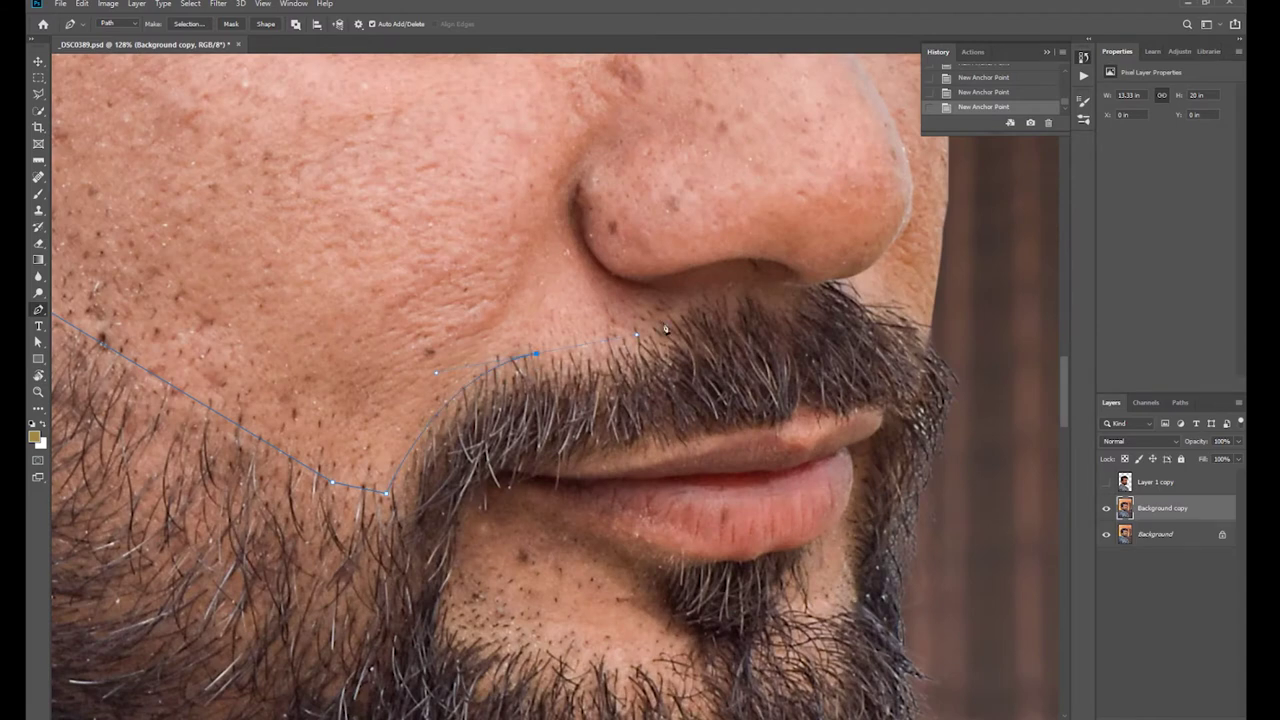
{"action": "left_click", "coordinate": [694, 302]}
Turn the finished face-skin path into a selection.
{"action": "scroll", "coordinate": [620, 400], "scroll_direction": "up", "scroll_amount": 3}
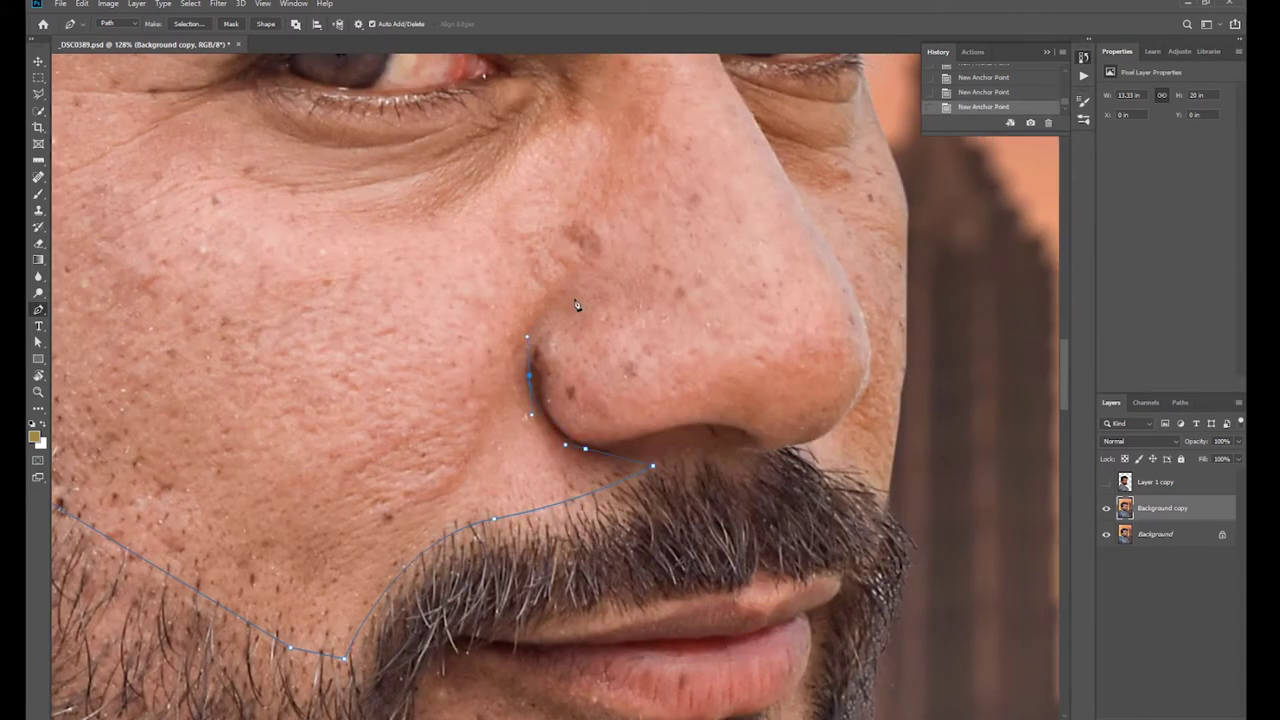
{"action": "scroll", "coordinate": [576, 305], "scroll_direction": "up", "scroll_amount": 5}
{"action": "scroll", "coordinate": [576, 305], "scroll_direction": "up", "scroll_amount": 5}
{"action": "right_click", "coordinate": [643, 362]}
{"action": "left_click", "coordinate": [700, 391]}
{"action": "key", "text": "Return"}
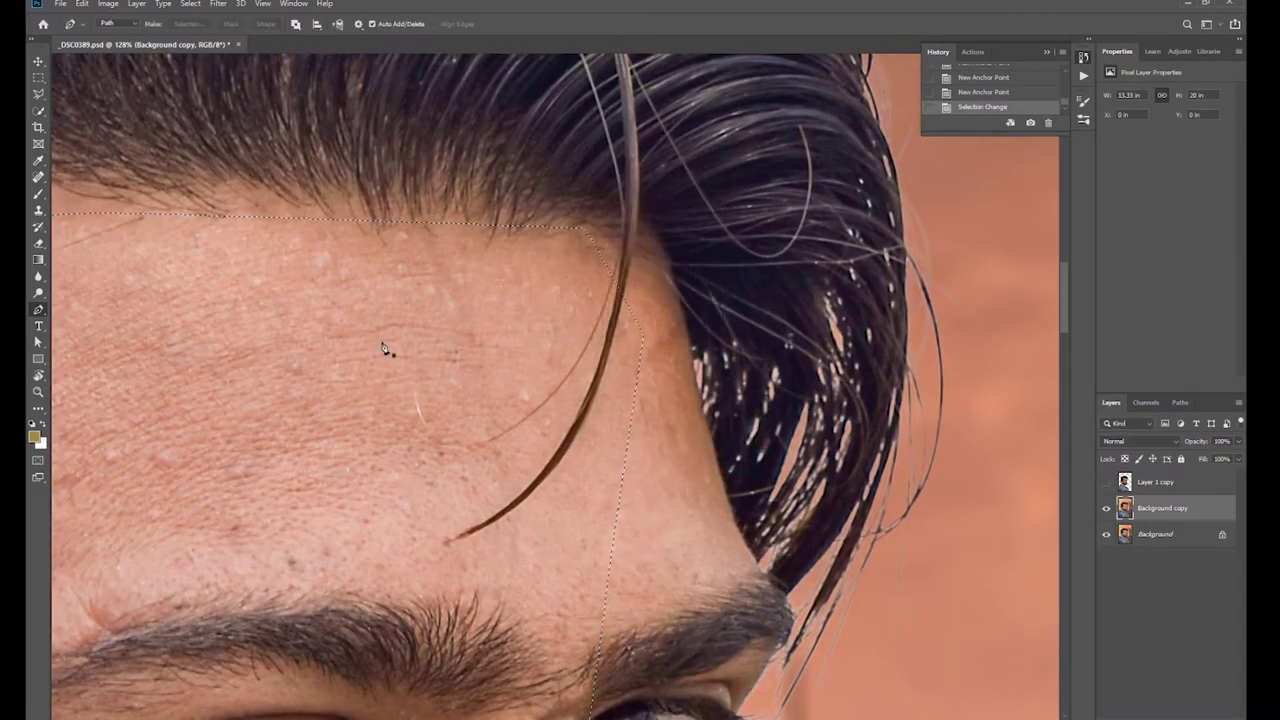
Feather the cheek selection so its edge is softened.
{"action": "key", "text": "w"}
{"action": "right_click", "coordinate": [246, 392]}
{"action": "left_click", "coordinate": [271, 417]}
{"action": "key", "text": "Return"}
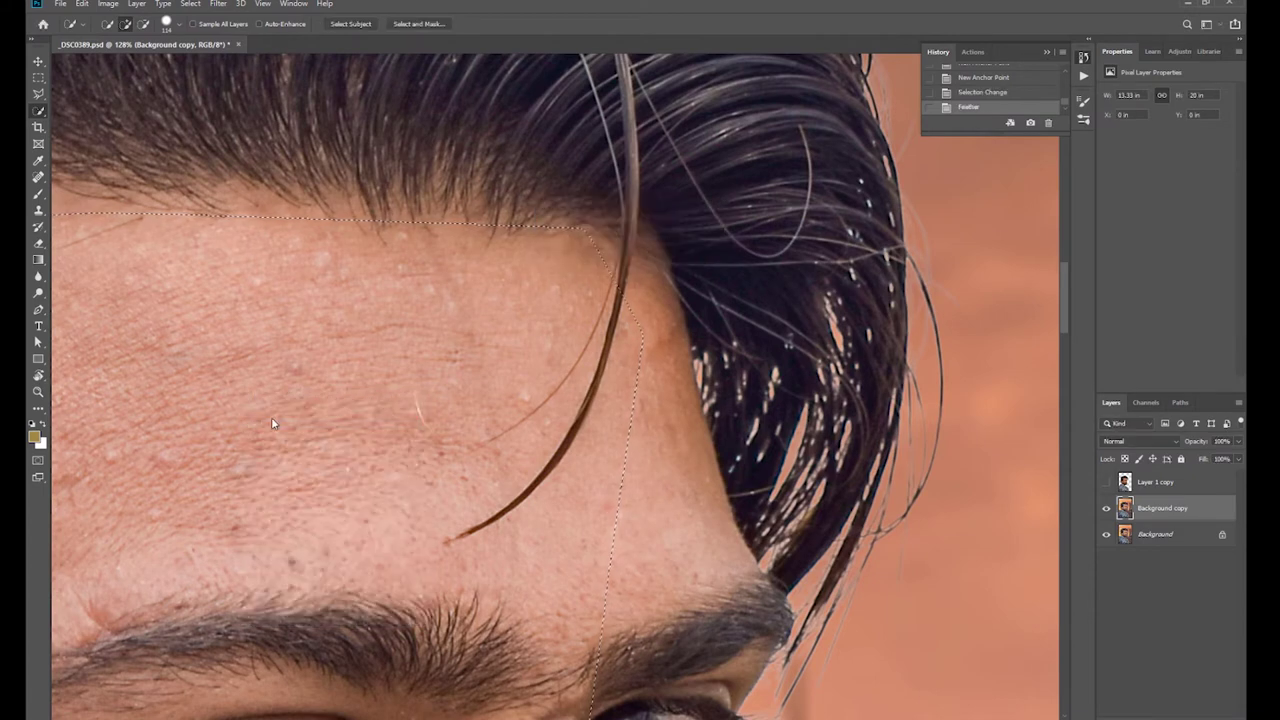
{"action": "scroll", "coordinate": [271, 417], "scroll_direction": "down", "scroll_amount": 5}
{"action": "scroll", "coordinate": [271, 417], "scroll_direction": "down", "scroll_amount": 5}
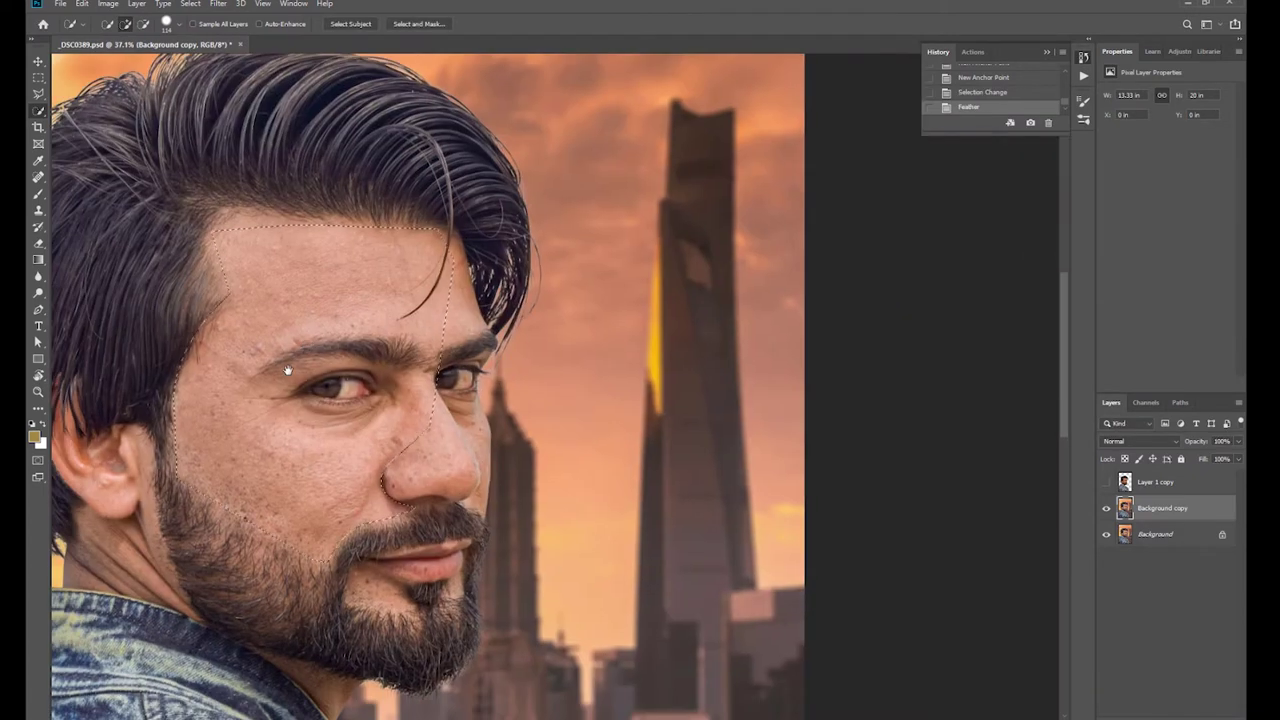
Switch to the Mixer Brush and size it to about 250 px.
{"action": "key", "text": "b"}
{"action": "scroll", "coordinate": [270, 480], "scroll_direction": "up", "scroll_amount": 2}
{"action": "scroll", "coordinate": [270, 480], "scroll_direction": "up", "scroll_amount": 2}
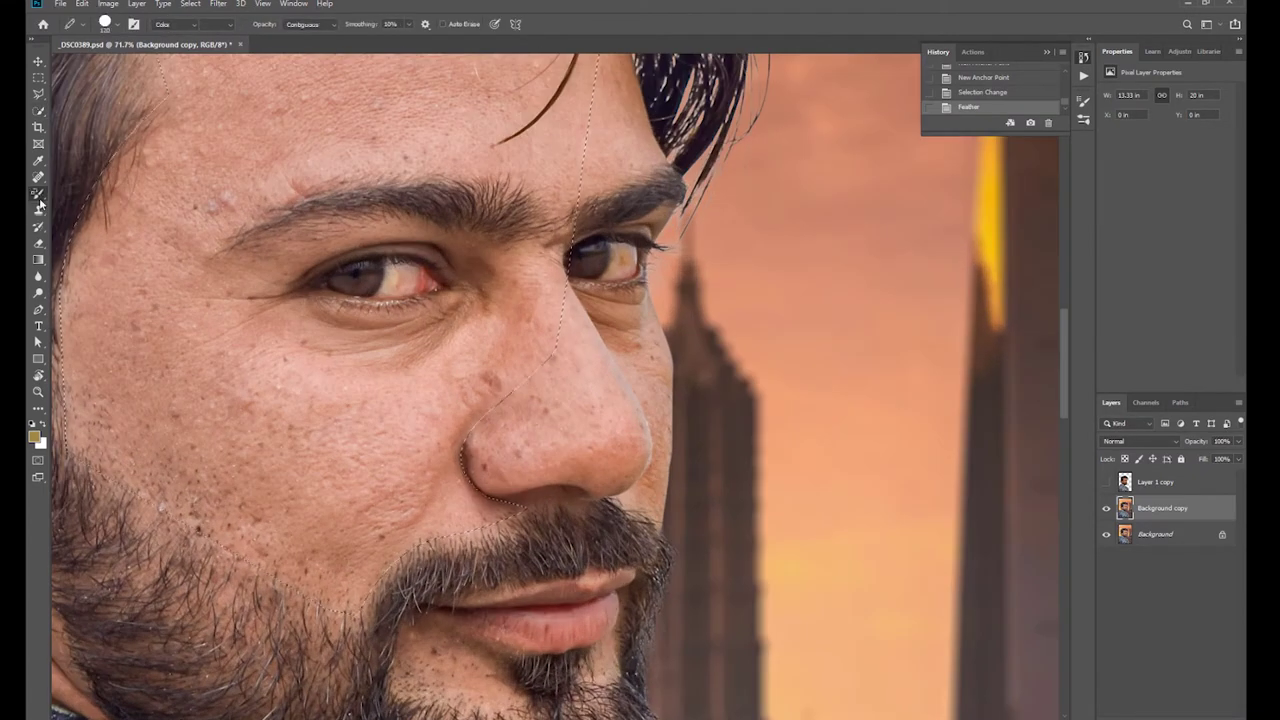
{"action": "key", "text": "shift+b"}
{"action": "key", "text": "shift+b"}
{"action": "scroll", "coordinate": [292, 389], "scroll_direction": "down", "scroll_amount": 1}
{"action": "scroll", "coordinate": [292, 389], "scroll_direction": "up", "scroll_amount": 1}
{"action": "scroll", "coordinate": [292, 389], "scroll_direction": "up", "scroll_amount": 2}
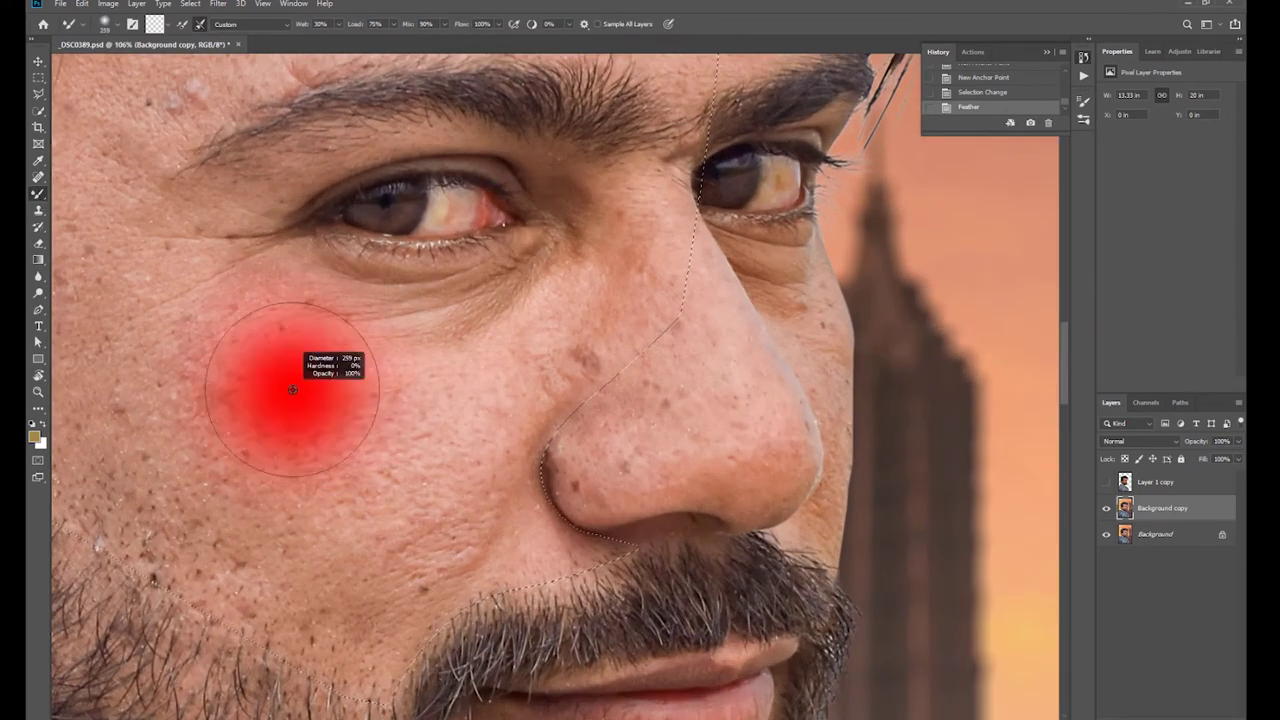
{"action": "left_click_drag", "start_coordinate": [292, 389], "coordinate": [401, 420]}
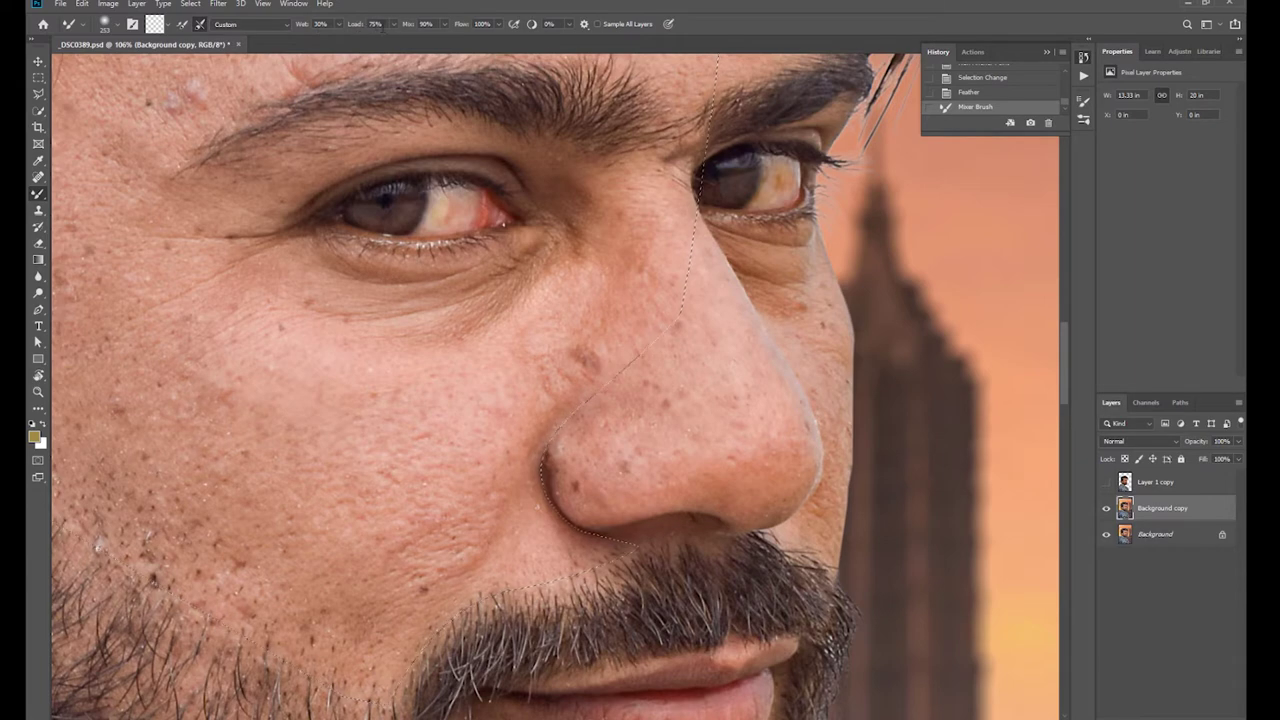
Choose a soft round brush tip and shrink it for the forehead.
{"action": "right_click", "coordinate": [345, 331]}
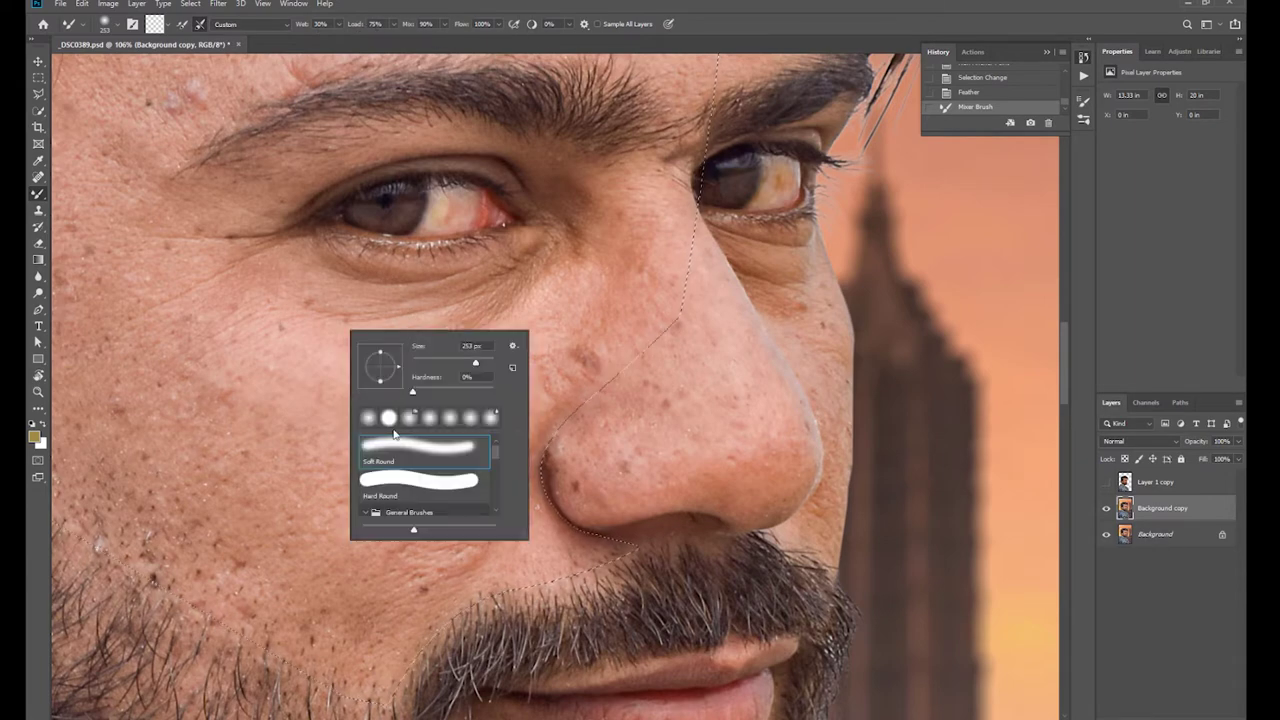
{"action": "left_click", "coordinate": [295, 363]}
{"action": "scroll", "coordinate": [295, 363], "scroll_direction": "down", "scroll_amount": 2}
{"action": "scroll", "coordinate": [320, 370], "scroll_direction": "down", "scroll_amount": 2}
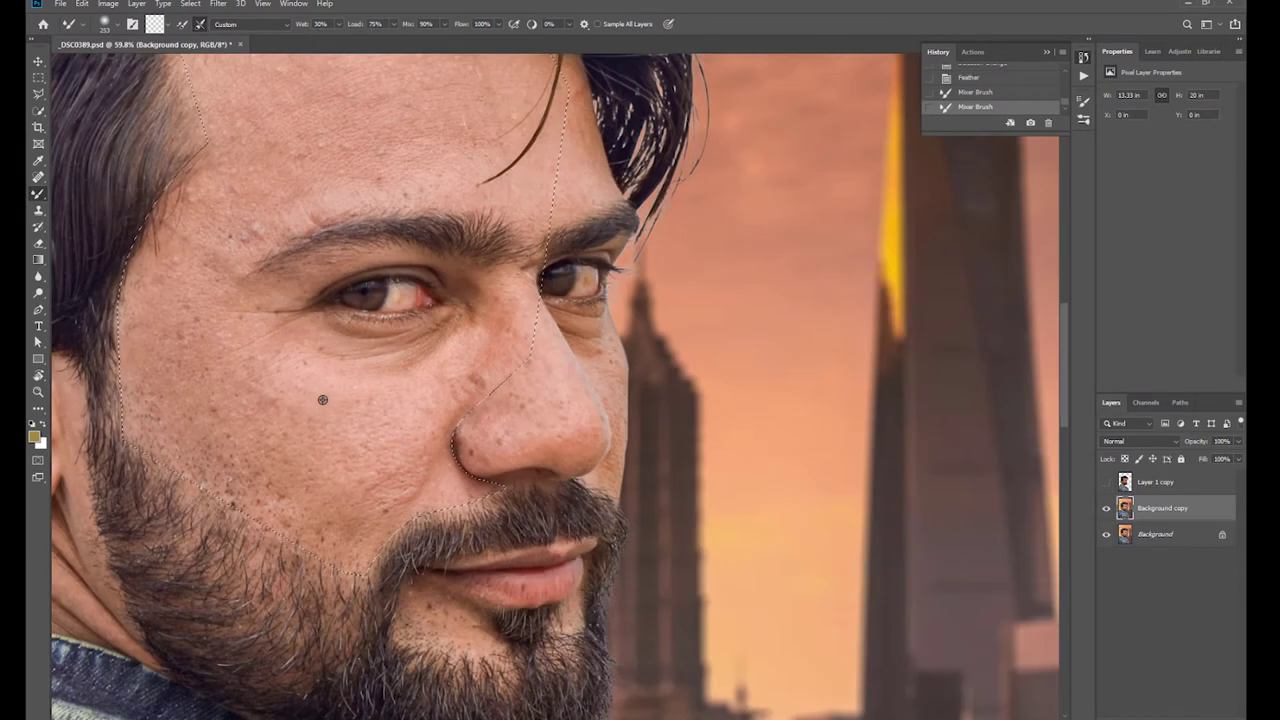
{"action": "scroll", "coordinate": [348, 383], "scroll_direction": "down", "scroll_amount": 2}
{"action": "scroll", "coordinate": [348, 383], "scroll_direction": "up", "scroll_amount": 3}
{"action": "left_click_drag", "start_coordinate": [300, 266], "coordinate": [298, 362]}
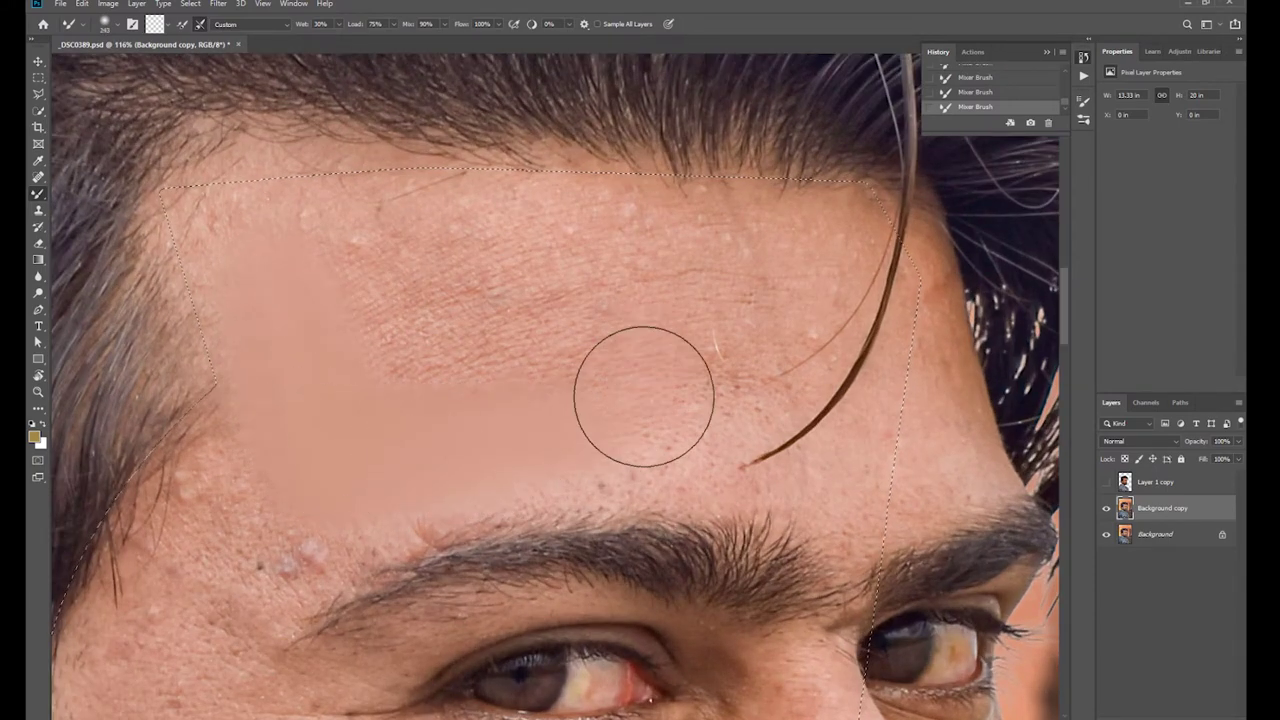
Blend away texture on the forehead, temple and cheek skin with Mixer Brush strokes.
{"action": "left_click_drag", "start_coordinate": [643, 396], "coordinate": [554, 266]}
{"action": "scroll", "coordinate": [294, 466], "scroll_direction": "down", "scroll_amount": 2}
{"action": "left_click_drag", "start_coordinate": [294, 466], "coordinate": [260, 400]}
{"action": "scroll", "coordinate": [463, 329], "scroll_direction": "down", "scroll_amount": 2}
{"action": "left_click_drag", "start_coordinate": [463, 329], "coordinate": [370, 470]}
{"action": "scroll", "coordinate": [585, 494], "scroll_direction": "down", "scroll_amount": 3}
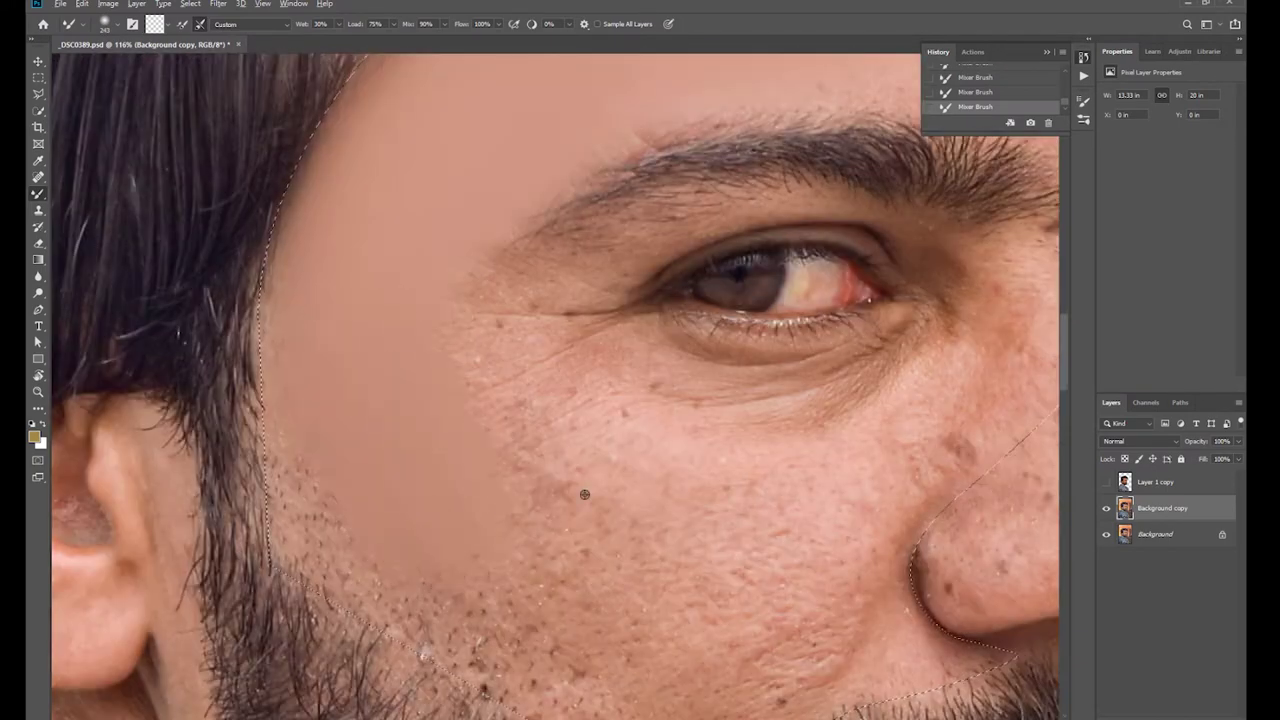
{"action": "scroll", "coordinate": [585, 494], "scroll_direction": "down", "scroll_amount": 2}
{"action": "left_click_drag", "start_coordinate": [643, 531], "coordinate": [690, 540]}
{"action": "scroll", "coordinate": [643, 531], "scroll_direction": "down", "scroll_amount": 3}
{"action": "scroll", "coordinate": [560, 460], "scroll_direction": "up", "scroll_amount": 3}
{"action": "left_click_drag", "start_coordinate": [560, 460], "coordinate": [500, 490]}
{"action": "scroll", "coordinate": [479, 451], "scroll_direction": "down", "scroll_amount": 2}
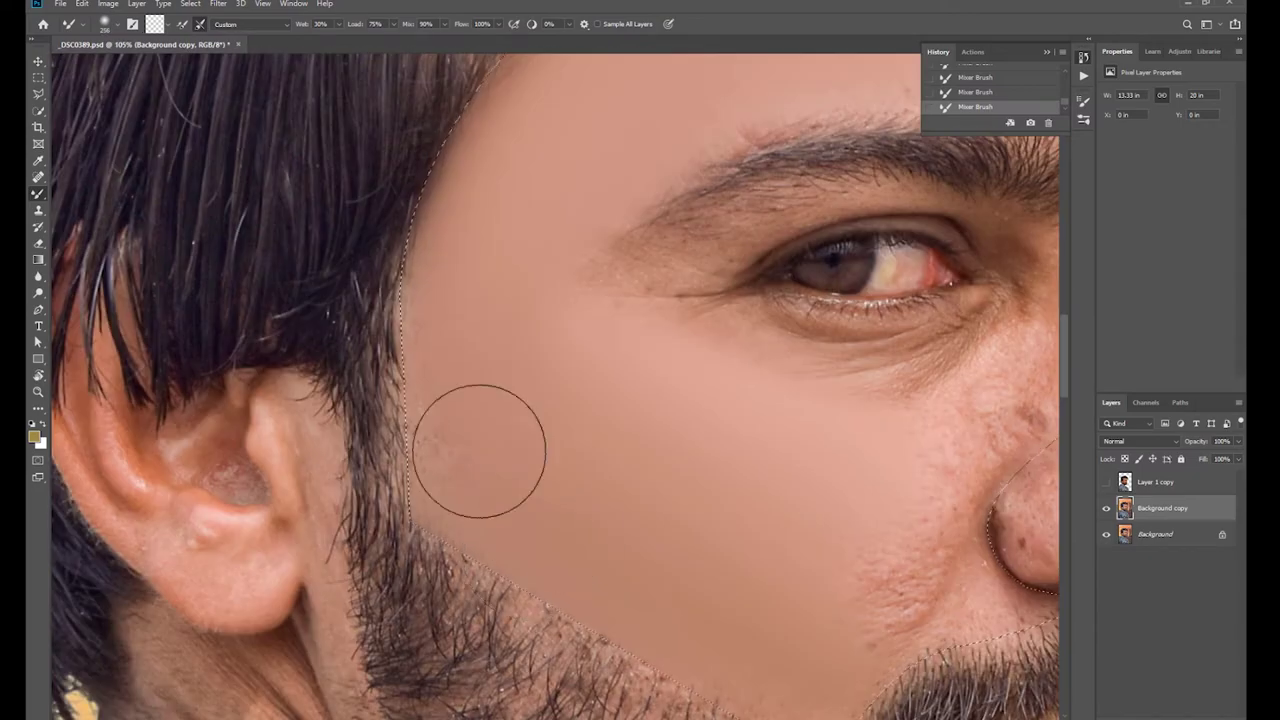
{"action": "scroll", "coordinate": [479, 451], "scroll_direction": "down", "scroll_amount": 3}
{"action": "scroll", "coordinate": [480, 414], "scroll_direction": "up", "scroll_amount": 2}
{"action": "scroll", "coordinate": [560, 243], "scroll_direction": "up", "scroll_amount": 3}
{"action": "scroll", "coordinate": [674, 371], "scroll_direction": "down", "scroll_amount": 1}
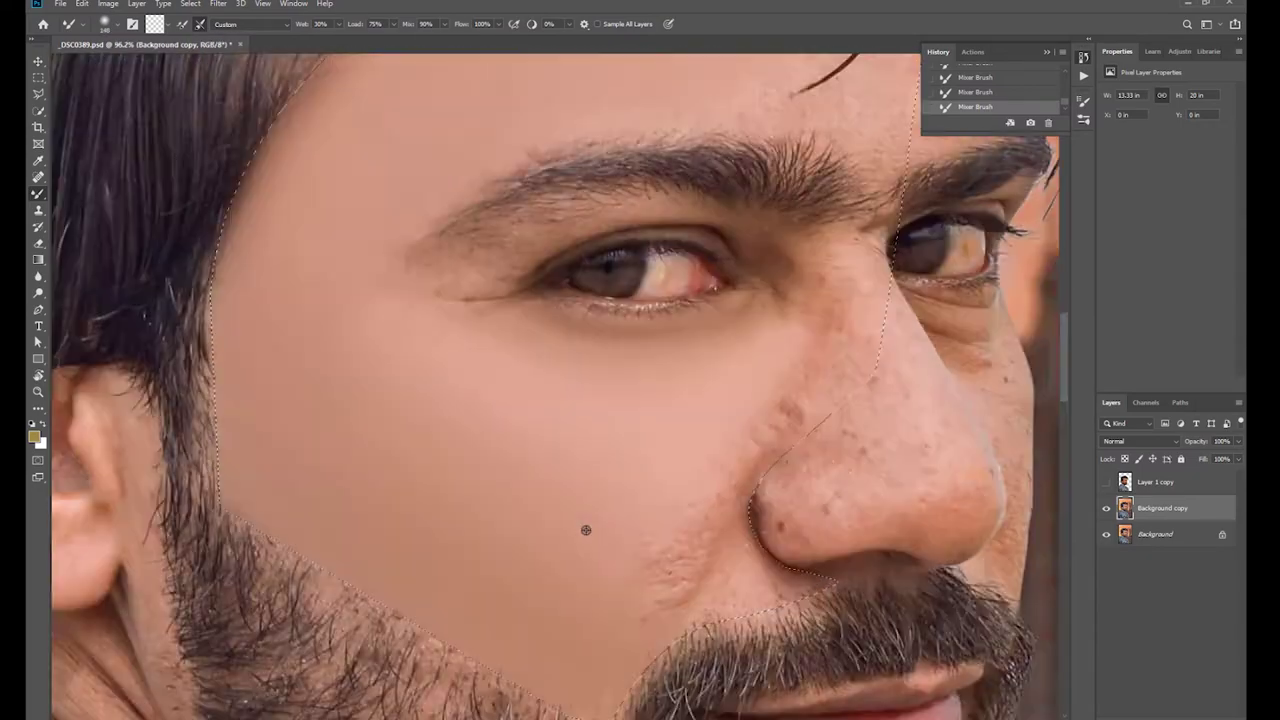
{"action": "scroll", "coordinate": [597, 240], "scroll_direction": "up", "scroll_amount": 3}
{"action": "scroll", "coordinate": [603, 523], "scroll_direction": "down", "scroll_amount": 2}
{"action": "scroll", "coordinate": [689, 334], "scroll_direction": "up", "scroll_amount": 3}
Deselect the cheek area and smooth the skin on the nose.
{"action": "key", "text": "ctrl+d"}
{"action": "scroll", "coordinate": [549, 499], "scroll_direction": "down", "scroll_amount": 2}
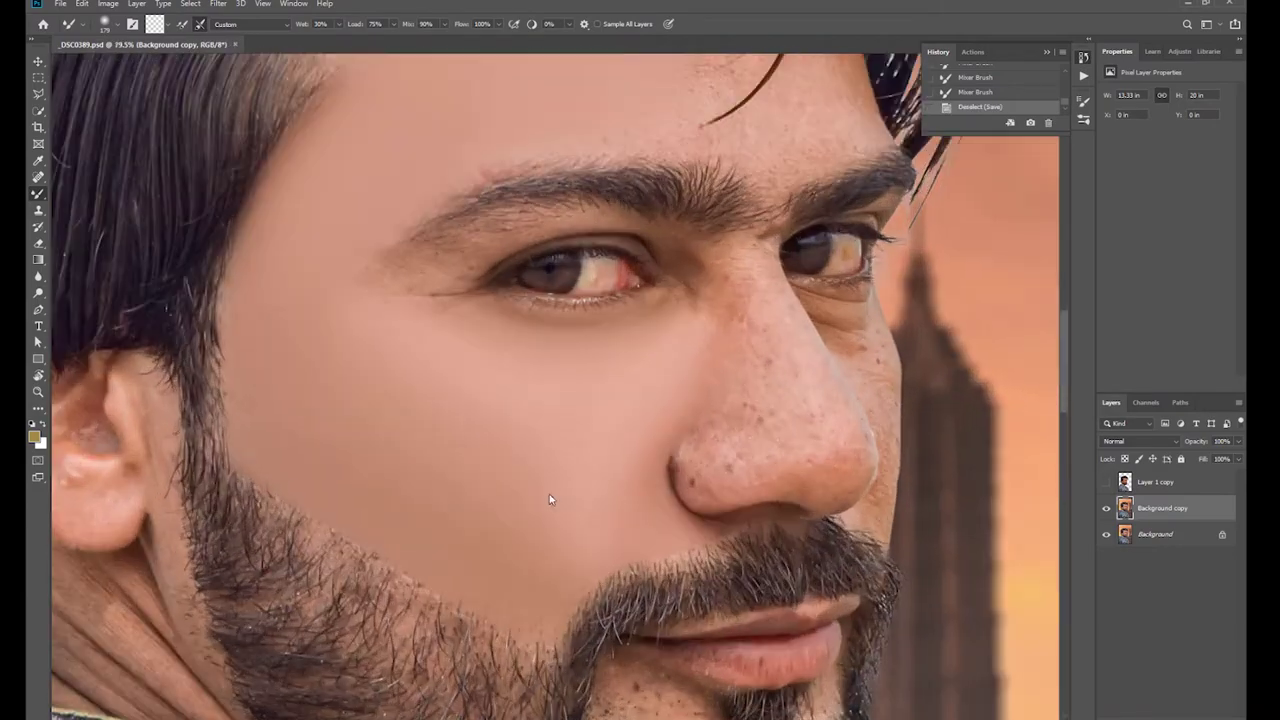
{"action": "scroll", "coordinate": [549, 499], "scroll_direction": "up", "scroll_amount": 2}
{"action": "scroll", "coordinate": [460, 494], "scroll_direction": "up", "scroll_amount": 3}
{"action": "left_click_drag", "start_coordinate": [460, 494], "coordinate": [560, 440]}
{"action": "scroll", "coordinate": [746, 583], "scroll_direction": "right", "scroll_amount": 2}
{"action": "scroll", "coordinate": [714, 420], "scroll_direction": "down", "scroll_amount": 1}
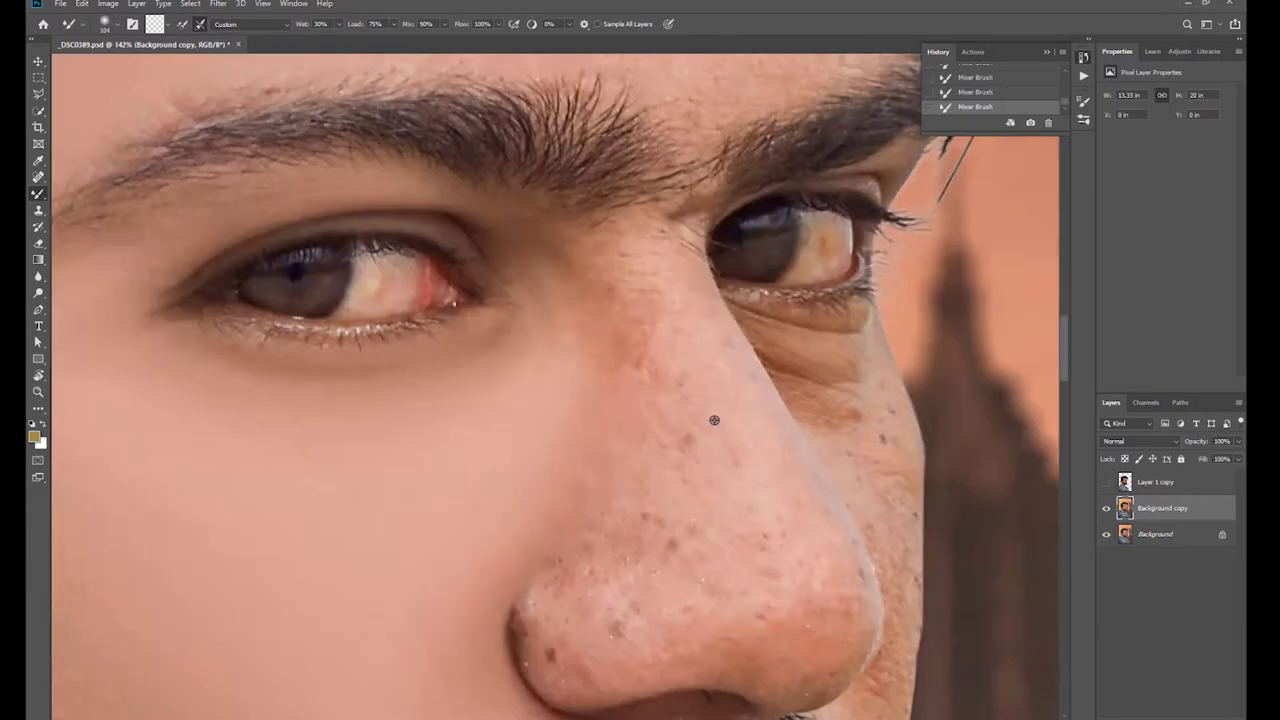
{"action": "scroll", "coordinate": [714, 351], "scroll_direction": "up", "scroll_amount": 1}
{"action": "scroll", "coordinate": [741, 453], "scroll_direction": "up", "scroll_amount": 2}
{"action": "scroll", "coordinate": [574, 551], "scroll_direction": "down", "scroll_amount": 1}
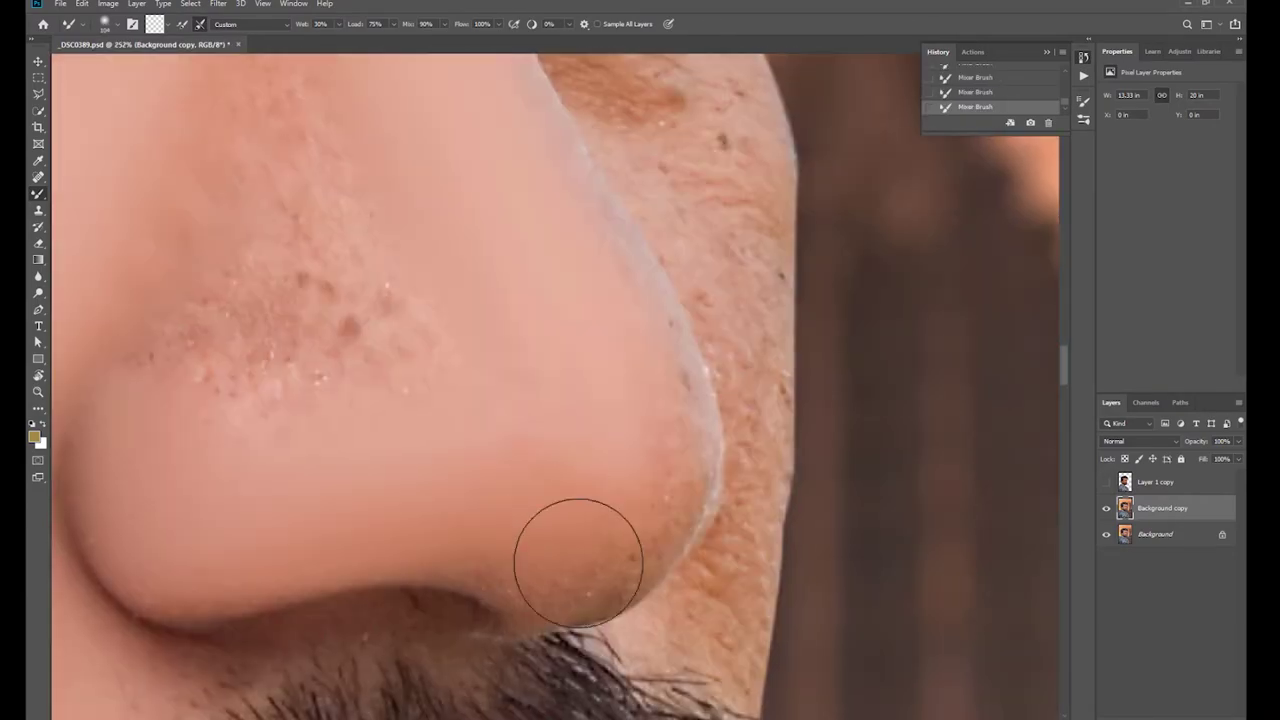
{"action": "scroll", "coordinate": [486, 266], "scroll_direction": "down", "scroll_amount": 2}
{"action": "scroll", "coordinate": [521, 577], "scroll_direction": "up", "scroll_amount": 2}
{"action": "scroll", "coordinate": [666, 309], "scroll_direction": "down", "scroll_amount": 2}
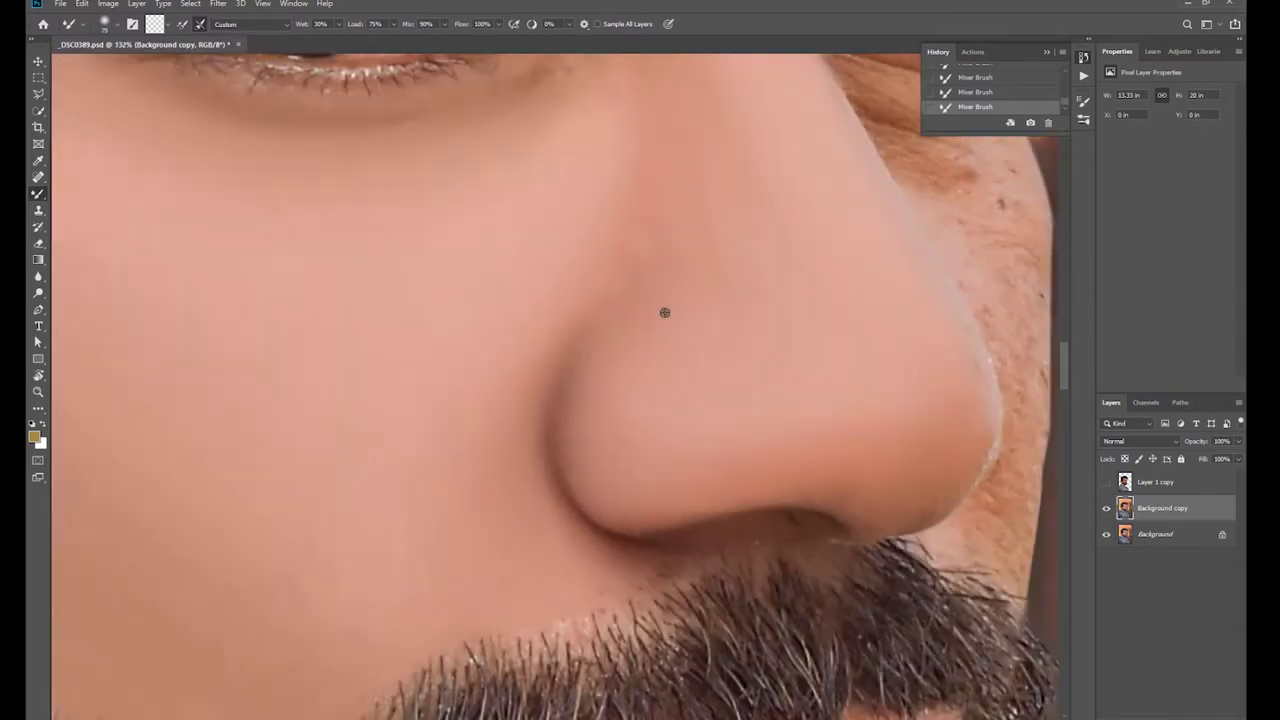
{"action": "scroll", "coordinate": [646, 434], "scroll_direction": "up", "scroll_amount": 2}
{"action": "scroll", "coordinate": [643, 546], "scroll_direction": "up", "scroll_amount": 1}
{"action": "scroll", "coordinate": [646, 303], "scroll_direction": "down", "scroll_amount": 2}
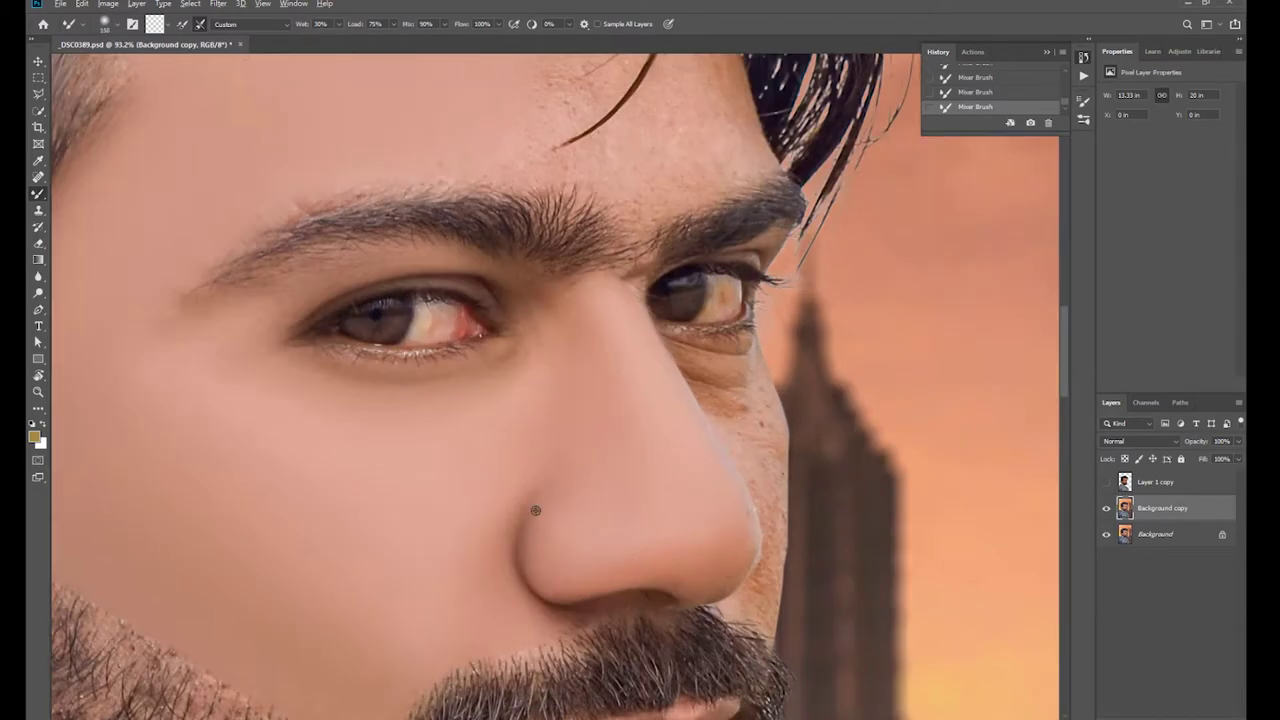
{"action": "scroll", "coordinate": [594, 486], "scroll_direction": "up", "scroll_amount": 3}
{"action": "scroll", "coordinate": [154, 434], "scroll_direction": "down", "scroll_amount": 1}
{"action": "scroll", "coordinate": [588, 421], "scroll_direction": "down", "scroll_amount": 2}
{"action": "scroll", "coordinate": [588, 421], "scroll_direction": "up", "scroll_amount": 3}
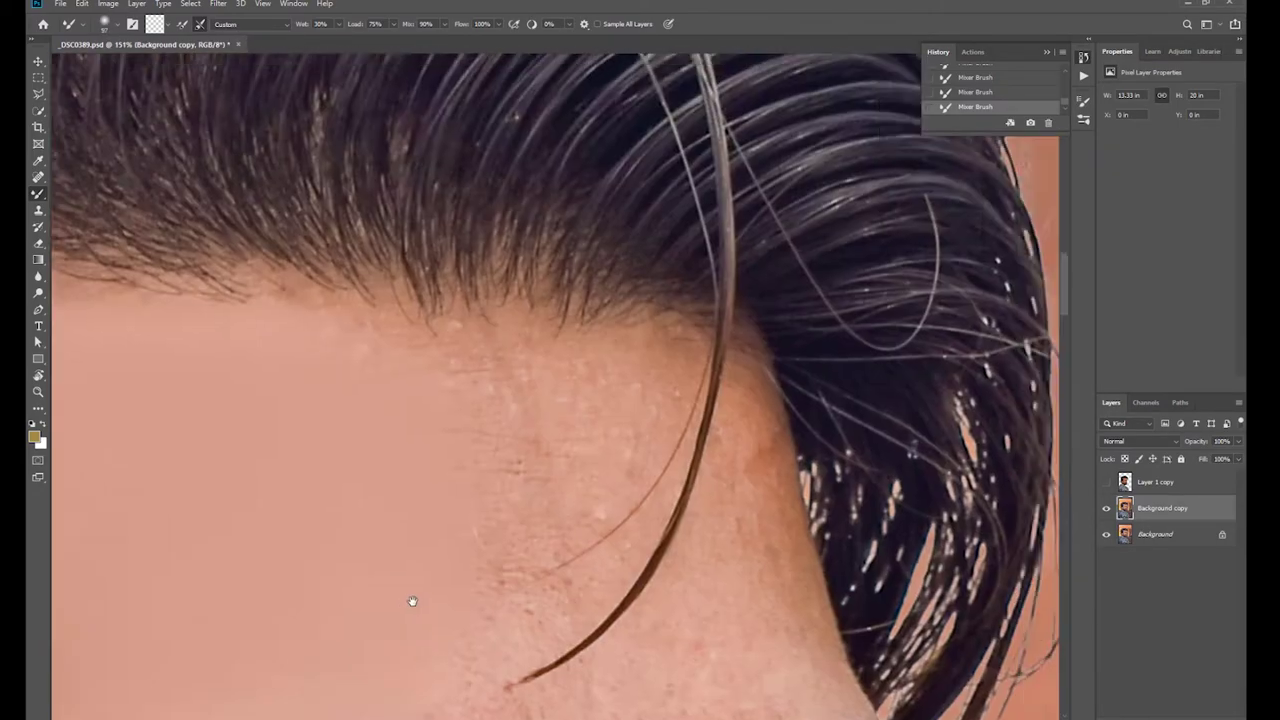
{"action": "scroll", "coordinate": [614, 243], "scroll_direction": "down", "scroll_amount": 2}
{"action": "scroll", "coordinate": [606, 400], "scroll_direction": "up", "scroll_amount": 2}
{"action": "scroll", "coordinate": [533, 475], "scroll_direction": "down", "scroll_amount": 2}
{"action": "scroll", "coordinate": [533, 475], "scroll_direction": "down", "scroll_amount": 1}
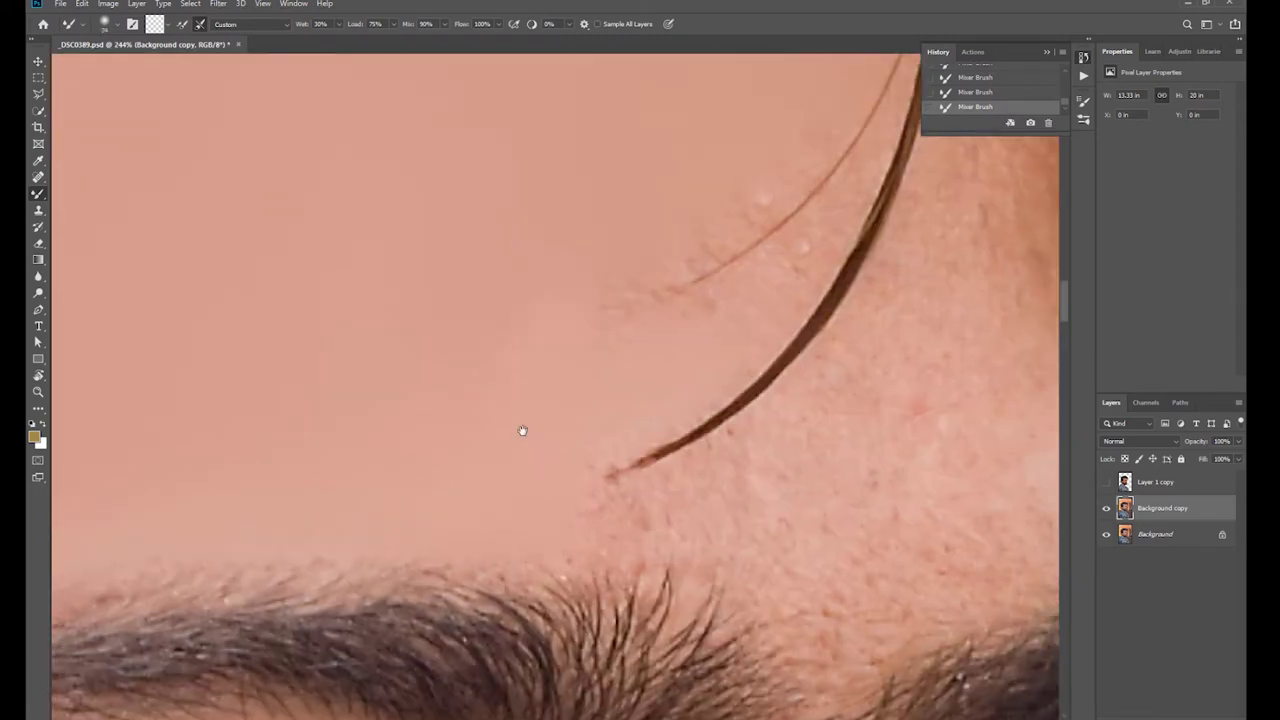
{"action": "scroll", "coordinate": [520, 431], "scroll_direction": "up", "scroll_amount": 1}
{"action": "scroll", "coordinate": [663, 423], "scroll_direction": "up", "scroll_amount": 2}
{"action": "scroll", "coordinate": [534, 486], "scroll_direction": "up", "scroll_amount": 1}
{"action": "scroll", "coordinate": [495, 390], "scroll_direction": "up", "scroll_amount": 1}
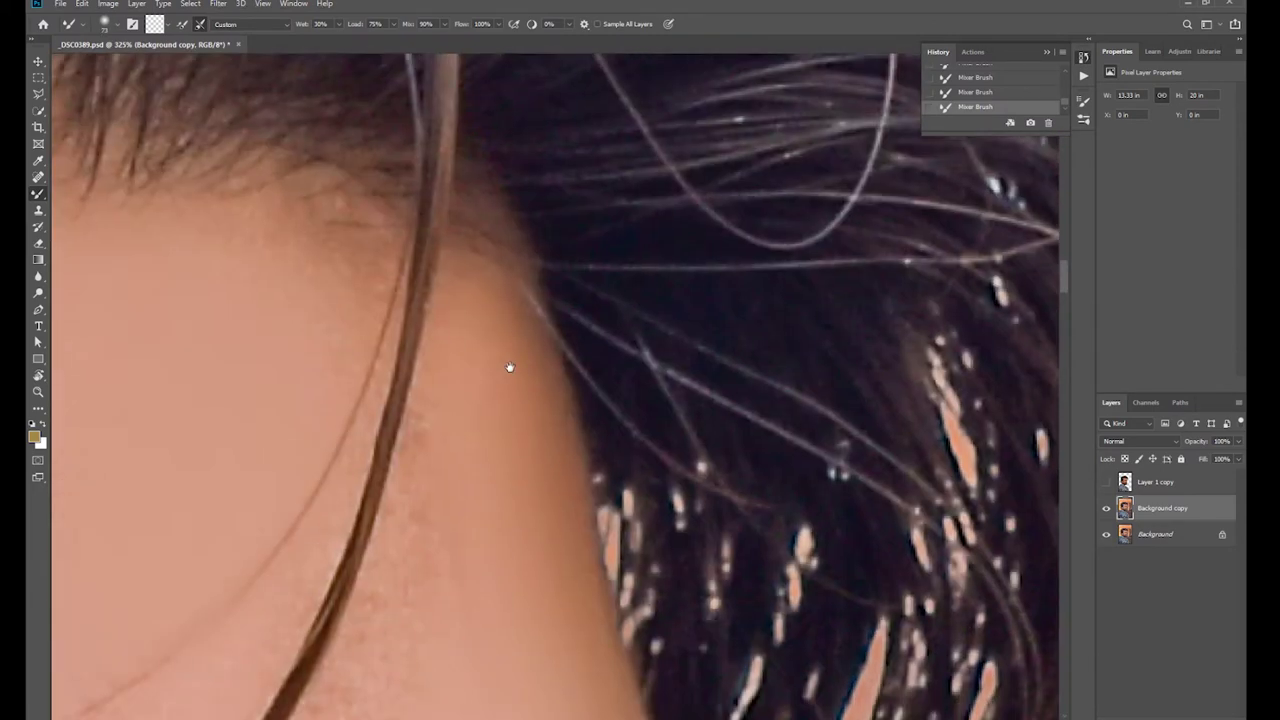
{"action": "scroll", "coordinate": [509, 366], "scroll_direction": "down", "scroll_amount": 1}
{"action": "scroll", "coordinate": [400, 451], "scroll_direction": "down", "scroll_amount": 1}
{"action": "scroll", "coordinate": [306, 509], "scroll_direction": "down", "scroll_amount": 1}
{"action": "scroll", "coordinate": [630, 314], "scroll_direction": "down", "scroll_amount": 1}
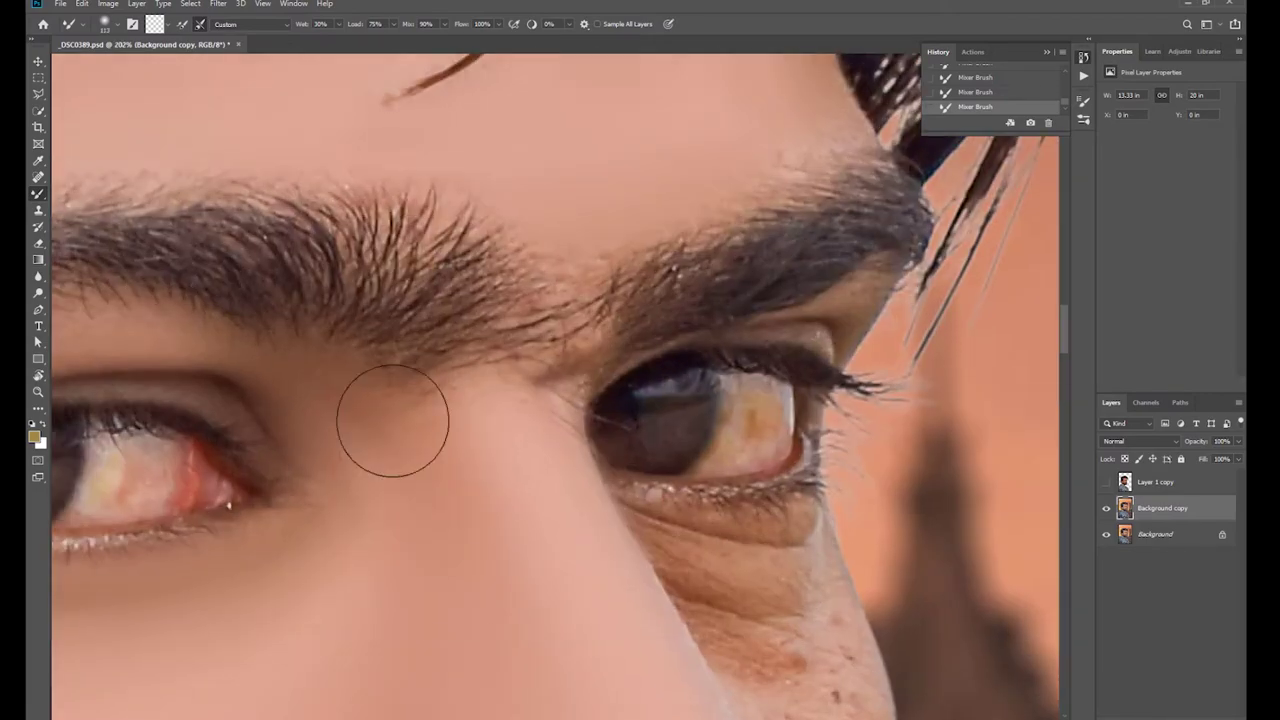
{"action": "scroll", "coordinate": [394, 423], "scroll_direction": "down", "scroll_amount": 1}
{"action": "scroll", "coordinate": [500, 457], "scroll_direction": "up", "scroll_amount": 1}
{"action": "scroll", "coordinate": [451, 609], "scroll_direction": "up", "scroll_amount": 1}
{"action": "key", "text": "l"}
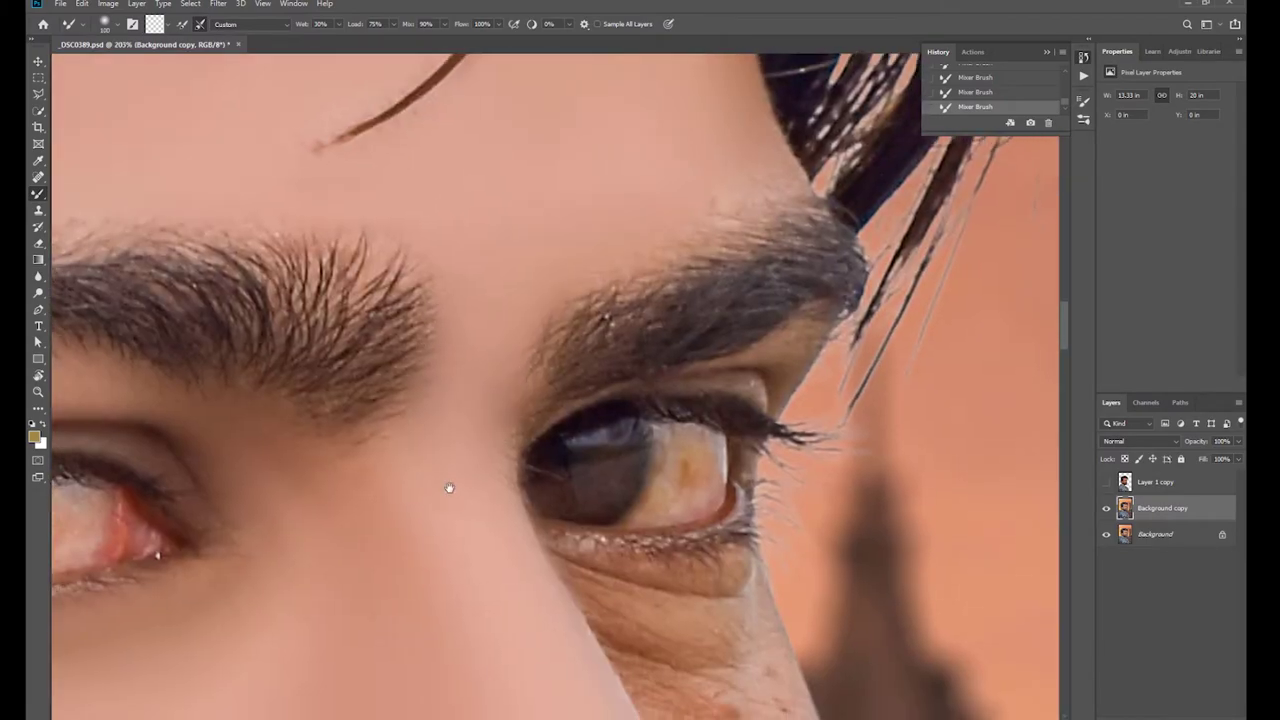
{"action": "scroll", "coordinate": [449, 489], "scroll_direction": "down", "scroll_amount": 3}
{"action": "right_click", "coordinate": [322, 362]}
Lasso the bare skin patch under the lower lip and smooth it with the Mixer Brush.
{"action": "scroll", "coordinate": [322, 362], "scroll_direction": "down", "scroll_amount": 5}
{"action": "left_click_drag", "start_coordinate": [330, 232], "coordinate": [297, 525]}
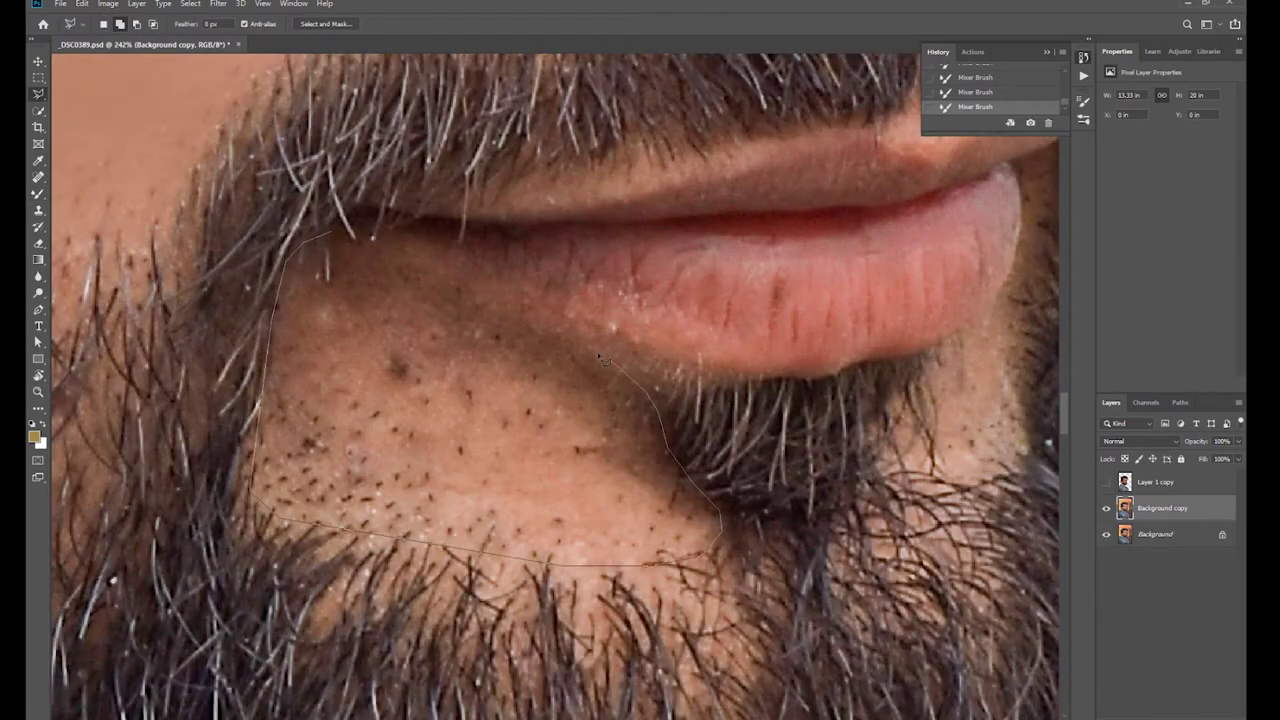
{"action": "left_click_drag", "start_coordinate": [603, 358], "coordinate": [330, 232]}
{"action": "key", "text": "b"}
{"action": "scroll", "coordinate": [450, 400], "scroll_direction": "up", "scroll_amount": 1}
{"action": "mouse_move", "coordinate": [600, 450]}
{"action": "left_mouse_down"}
{"action": "mouse_move", "coordinate": [506, 506]}
{"action": "mouse_move", "coordinate": [432, 325]}
{"action": "left_mouse_up"}
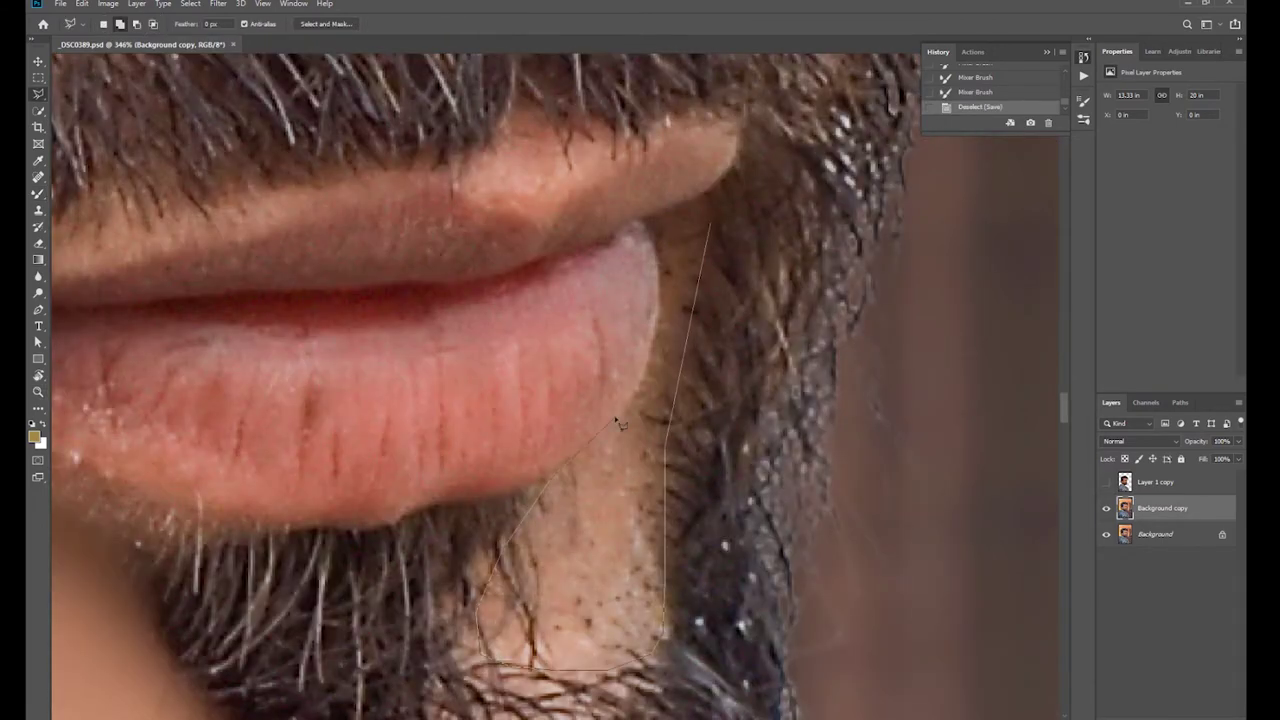
Outline the skin patch beside the lip corner and smooth it with Mixer Brush strokes.
{"action": "left_click_drag", "start_coordinate": [620, 425], "coordinate": [623, 440]}
{"action": "right_click", "coordinate": [623, 440]}
{"action": "key", "text": "Escape"}
{"action": "key", "text": "b"}
{"action": "scroll", "coordinate": [563, 408], "scroll_direction": "up", "scroll_amount": 2}
{"action": "left_click_drag", "start_coordinate": [563, 408], "coordinate": [624, 342]}
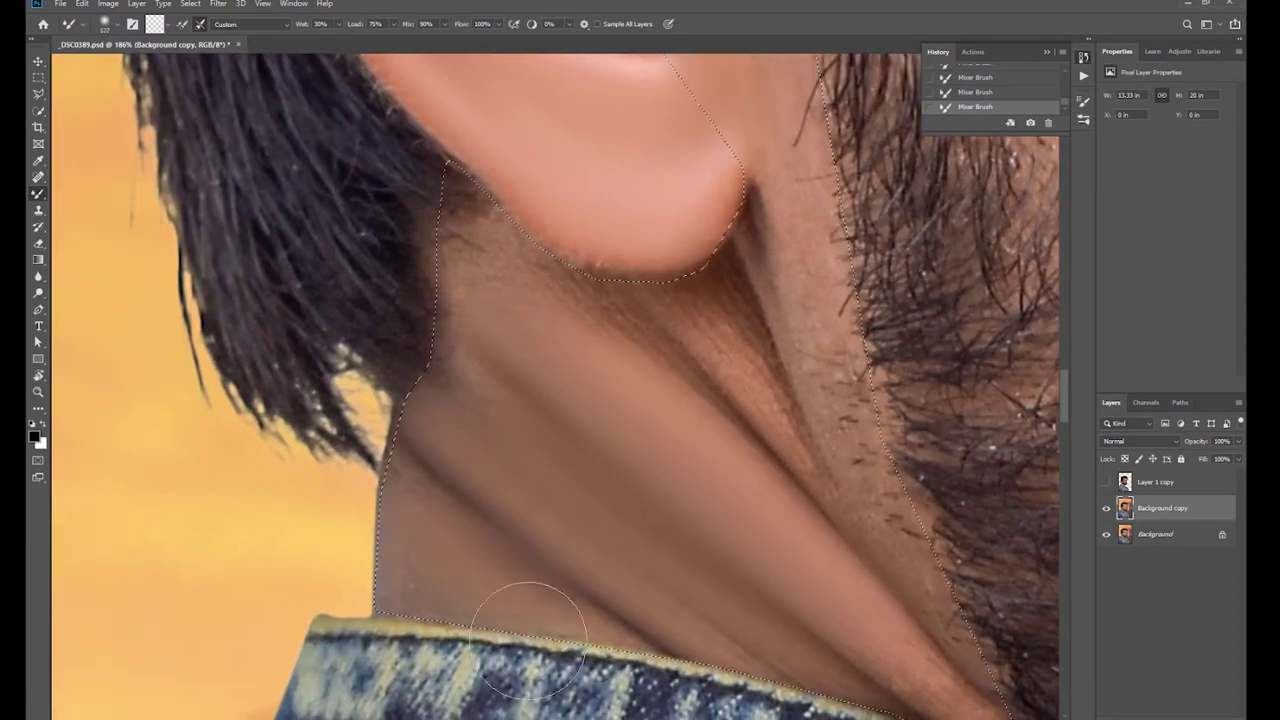
{"action": "scroll", "coordinate": [920, 508], "scroll_direction": "down", "scroll_amount": 3}
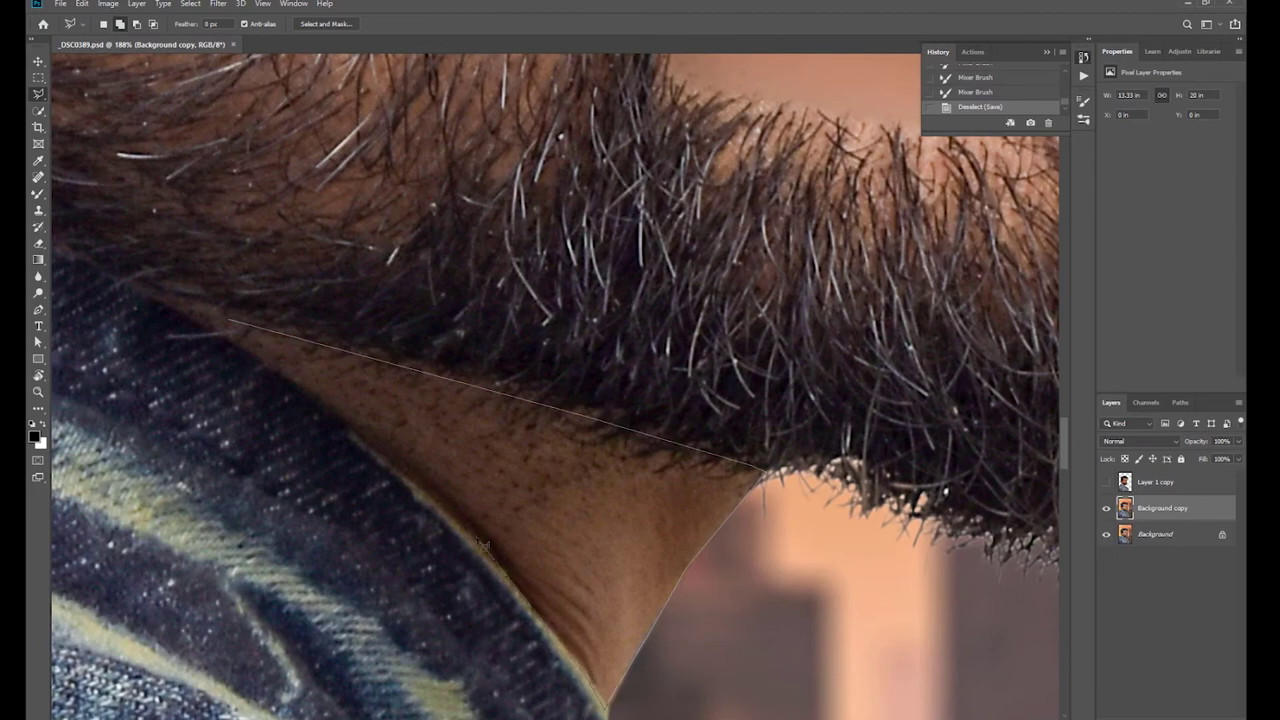
{"action": "right_click", "coordinate": [368, 412]}
{"action": "key", "text": "Escape"}
{"action": "key", "text": "b"}
{"action": "scroll", "coordinate": [543, 471], "scroll_direction": "up", "scroll_amount": 2}
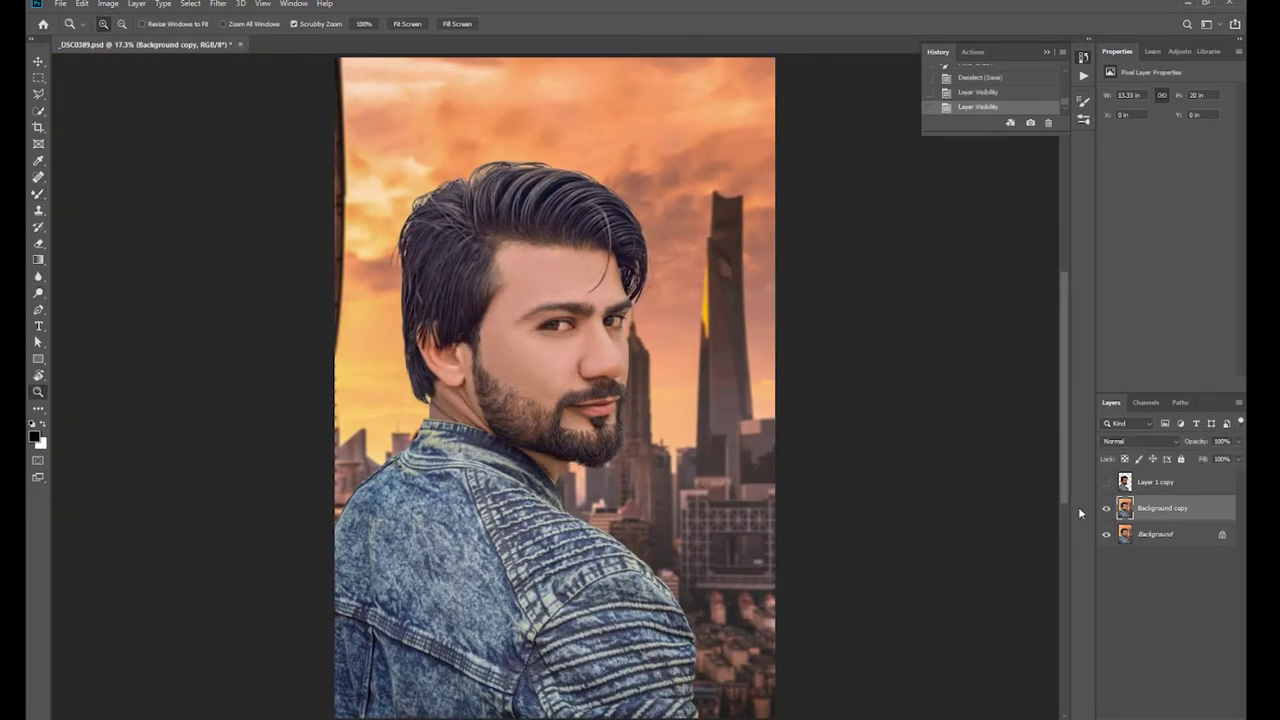
Zoom in, draw an Elliptical Marquee crescent under the left iris, and add empty Layer 1.
{"action": "right_click", "coordinate": [589, 443]}
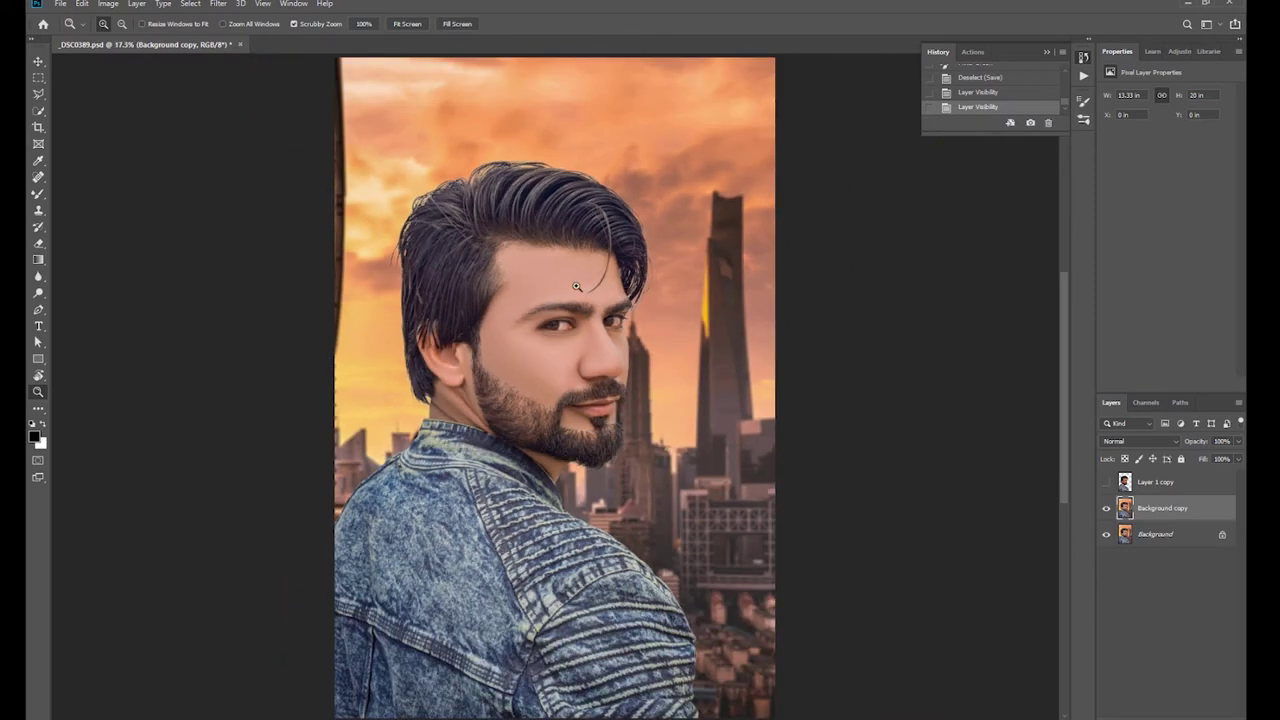
{"action": "mouse_move", "coordinate": [540, 335]}
{"action": "left_mouse_down"}
{"action": "mouse_move", "coordinate": [575, 335]}
{"action": "mouse_move", "coordinate": [597, 449]}
{"action": "left_mouse_up"}
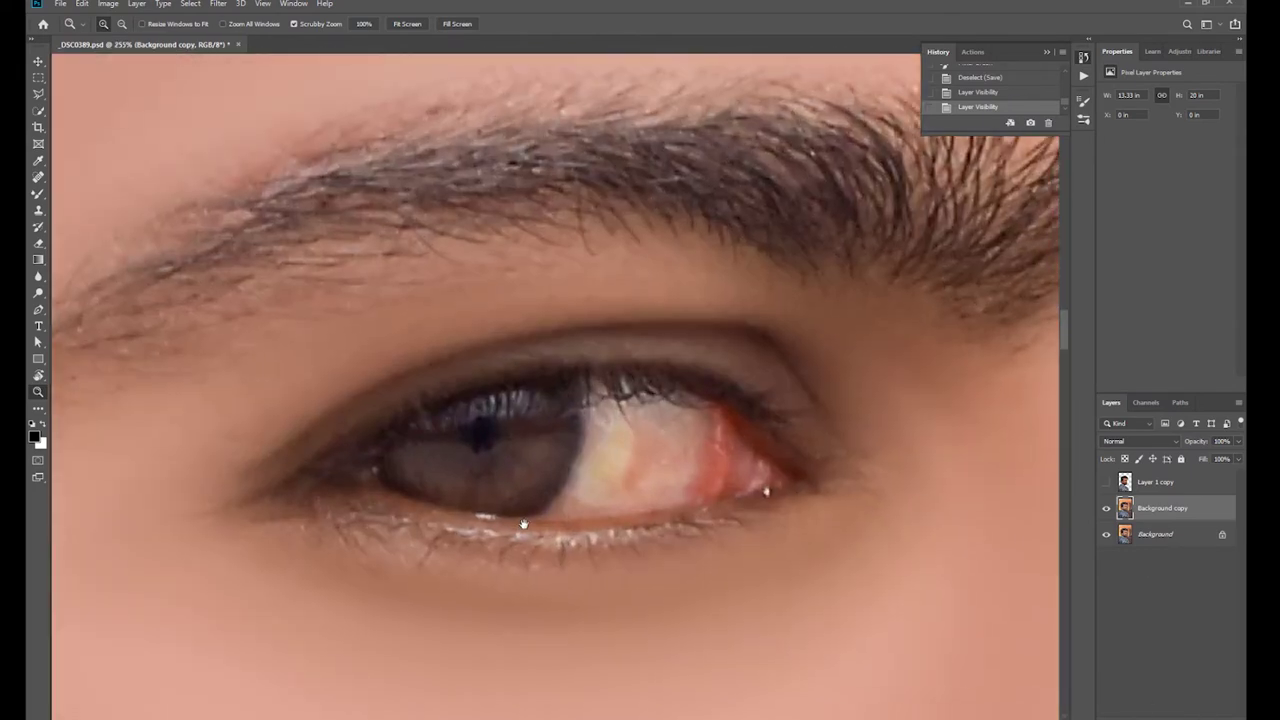
{"action": "key", "text": "m"}
{"action": "left_click", "coordinate": [38, 77]}
{"action": "left_click", "coordinate": [95, 88]}
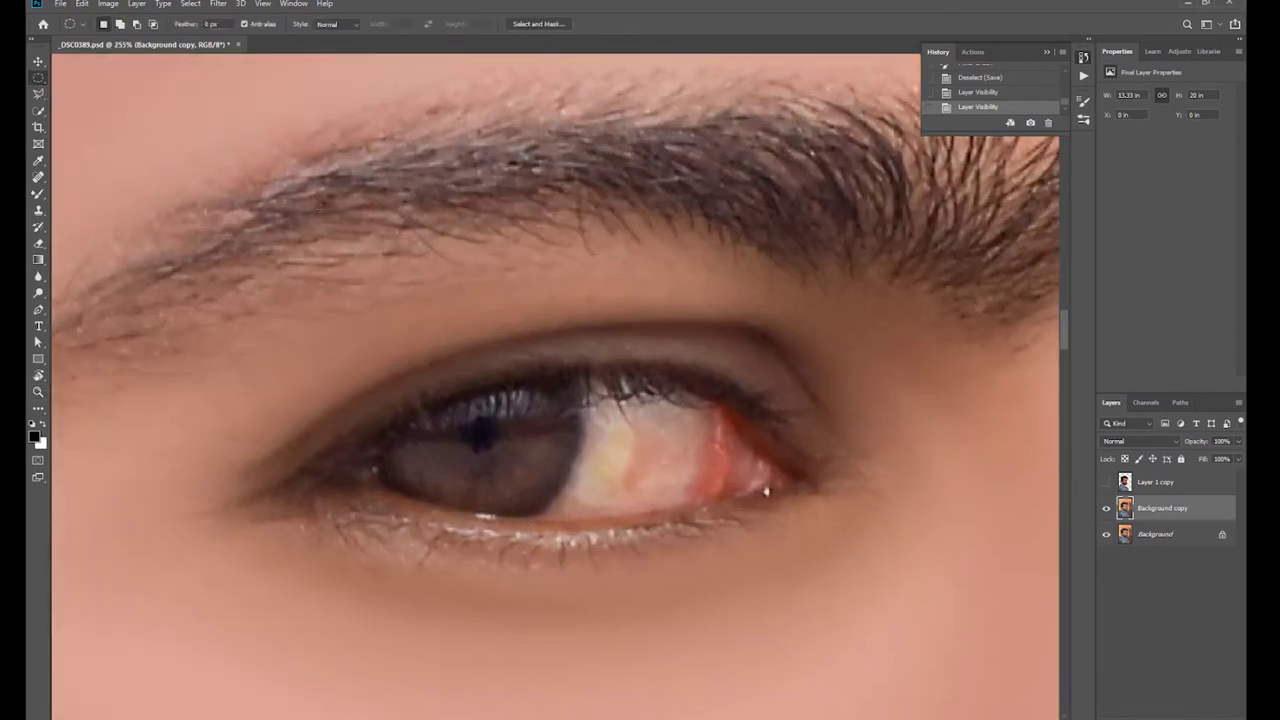
{"action": "scroll", "coordinate": [480, 445], "scroll_direction": "up", "scroll_amount": 2}
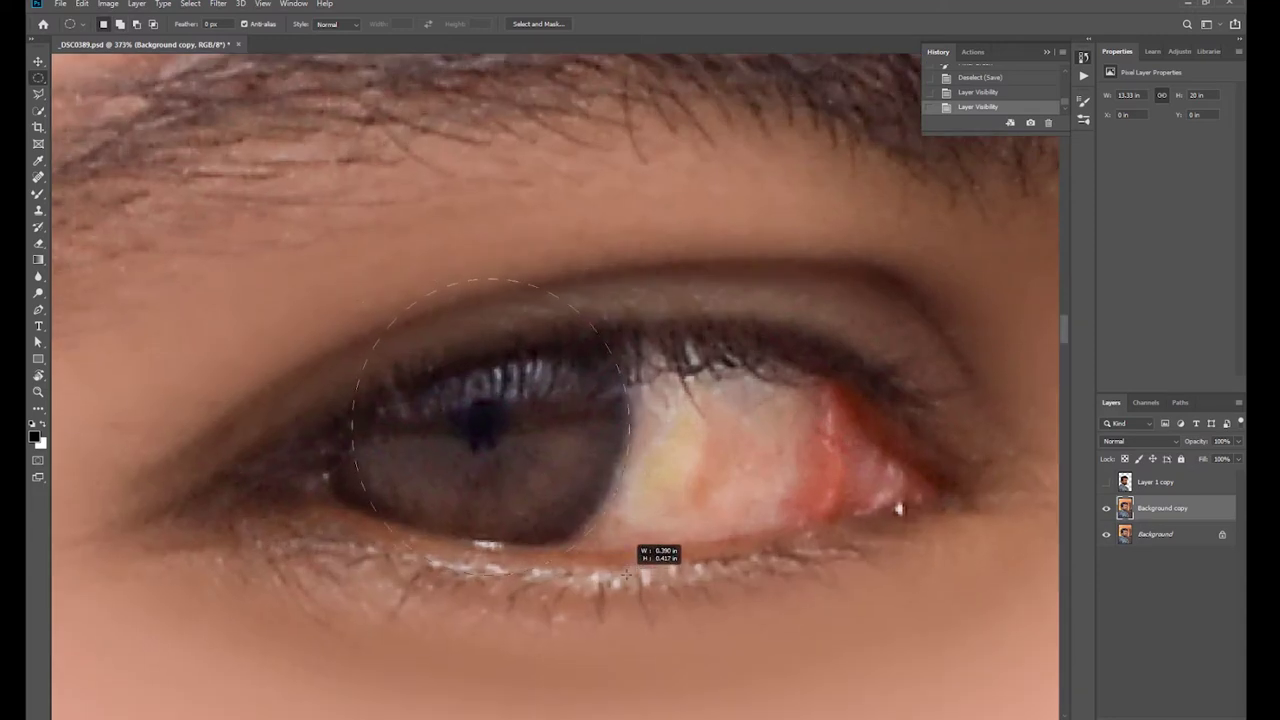
{"action": "left_click_drag", "start_coordinate": [551, 468], "coordinate": [552, 469]}
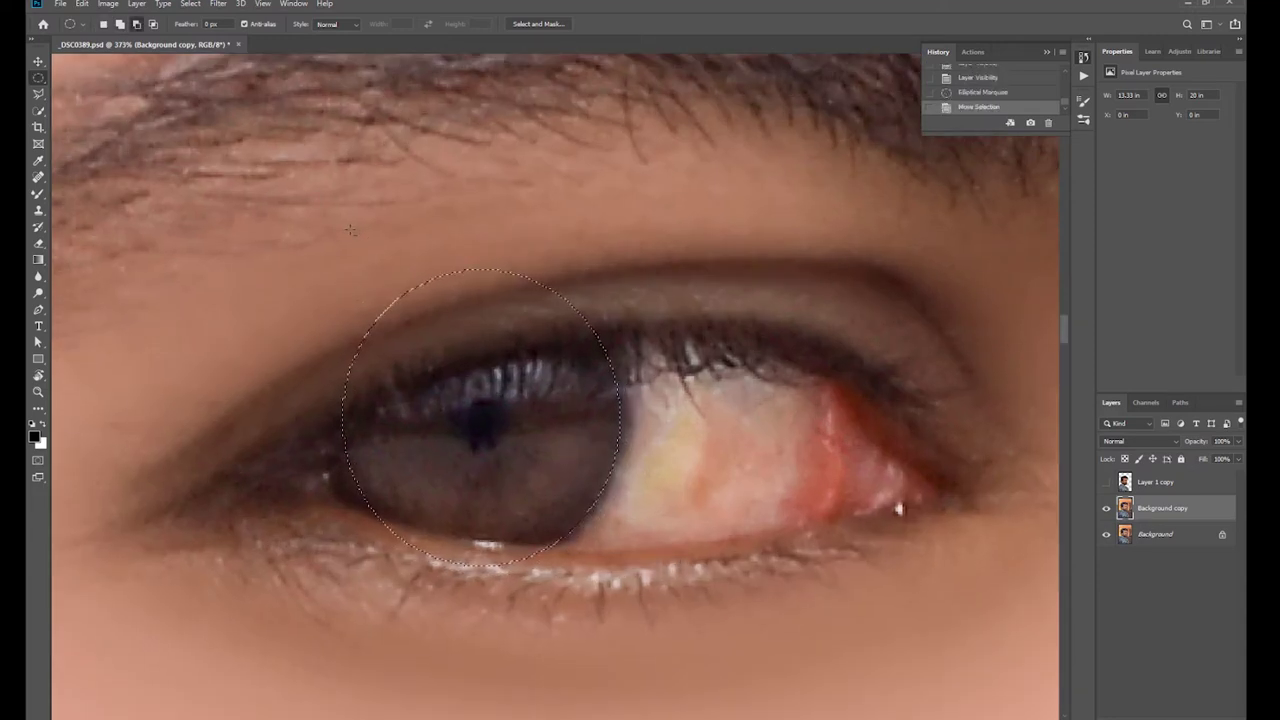
{"action": "left_click_drag", "start_coordinate": [558, 516], "coordinate": [603, 531]}
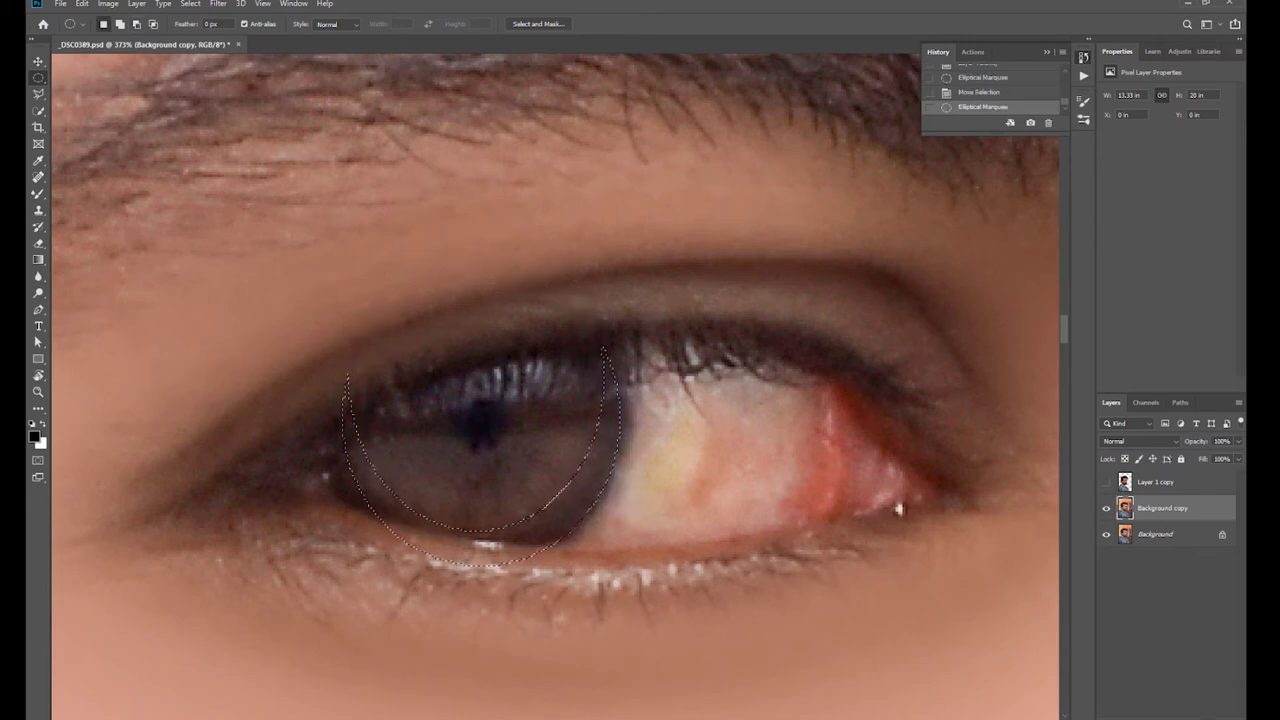
{"action": "key", "text": "ctrl+shift+alt+n"}
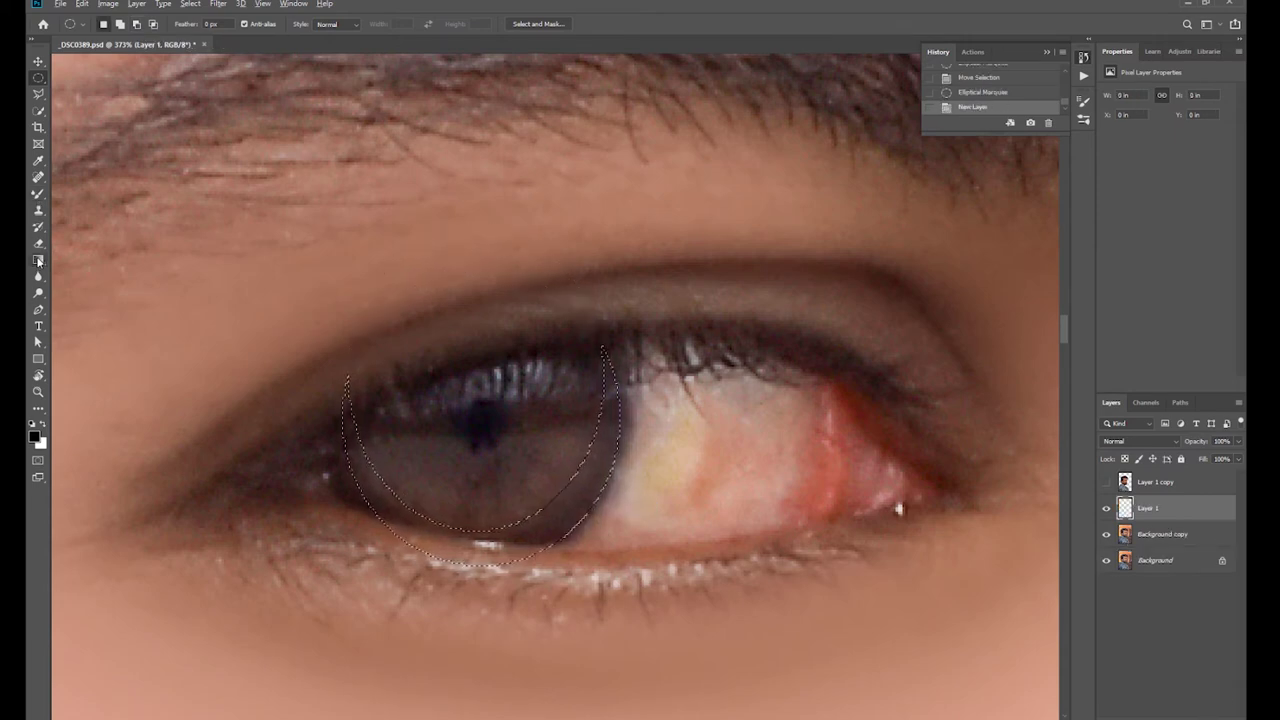
Fill the crescent with white using the Paint Bucket, then deselect.
{"action": "key", "text": "shift+g"}
{"action": "key", "text": "x"}
{"action": "left_click", "coordinate": [534, 523]}
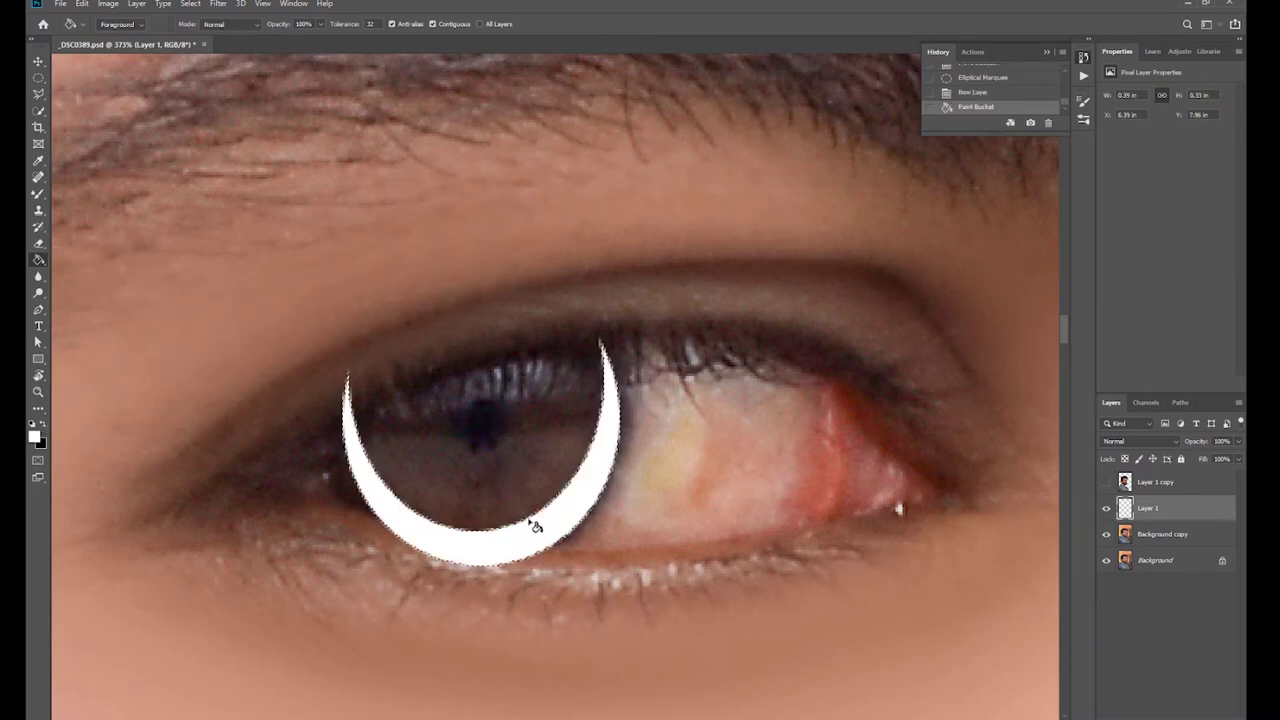
{"action": "key", "text": "ctrl+d"}
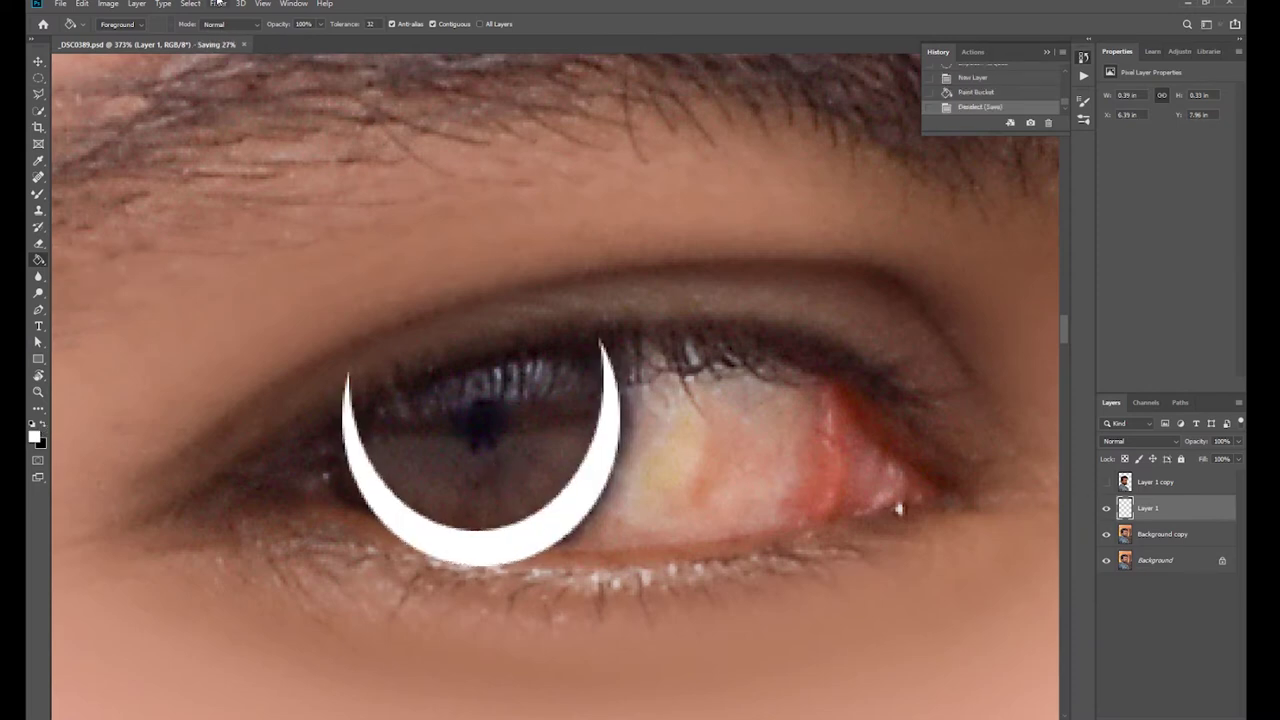
Fit the portrait on screen, zoom into the left eye, and reselect the crescent.
{"action": "left_click", "coordinate": [217, 3]}
{"action": "key", "text": "z"}
{"action": "right_click", "coordinate": [430, 212]}
{"action": "left_click", "coordinate": [455, 218]}
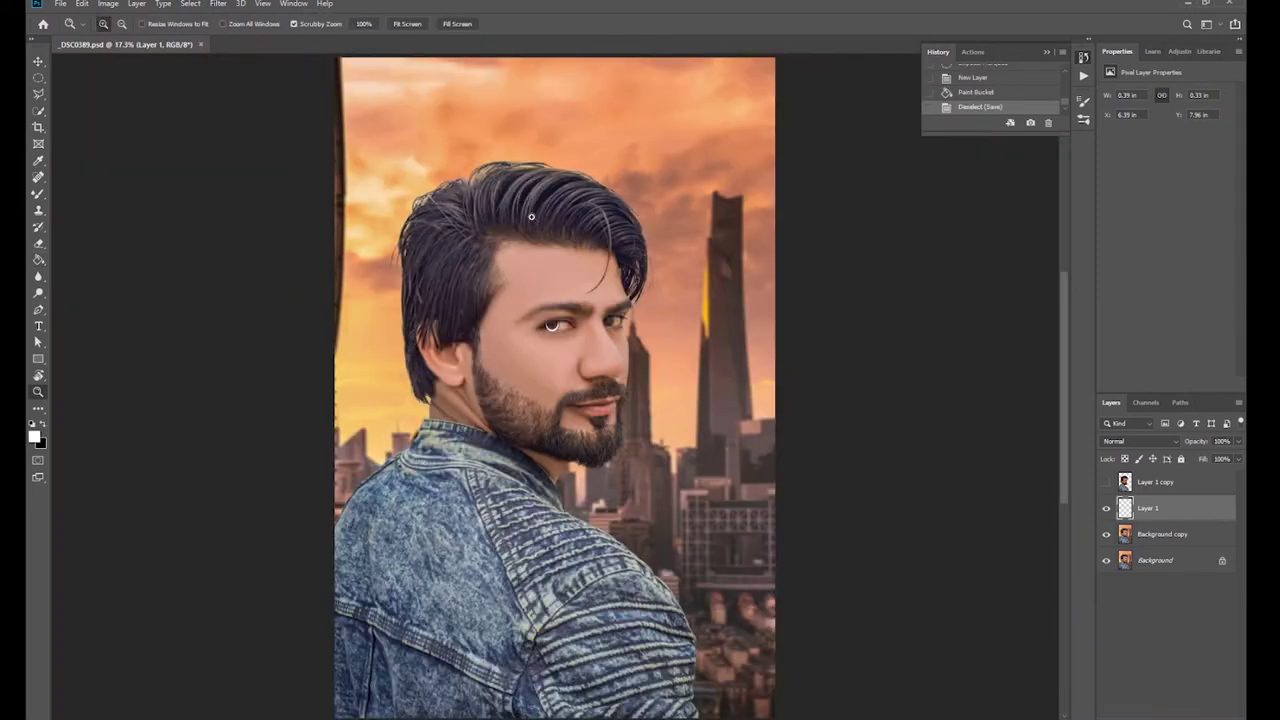
{"action": "left_click_drag", "start_coordinate": [552, 310], "coordinate": [620, 312]}
{"action": "key", "text": "v"}
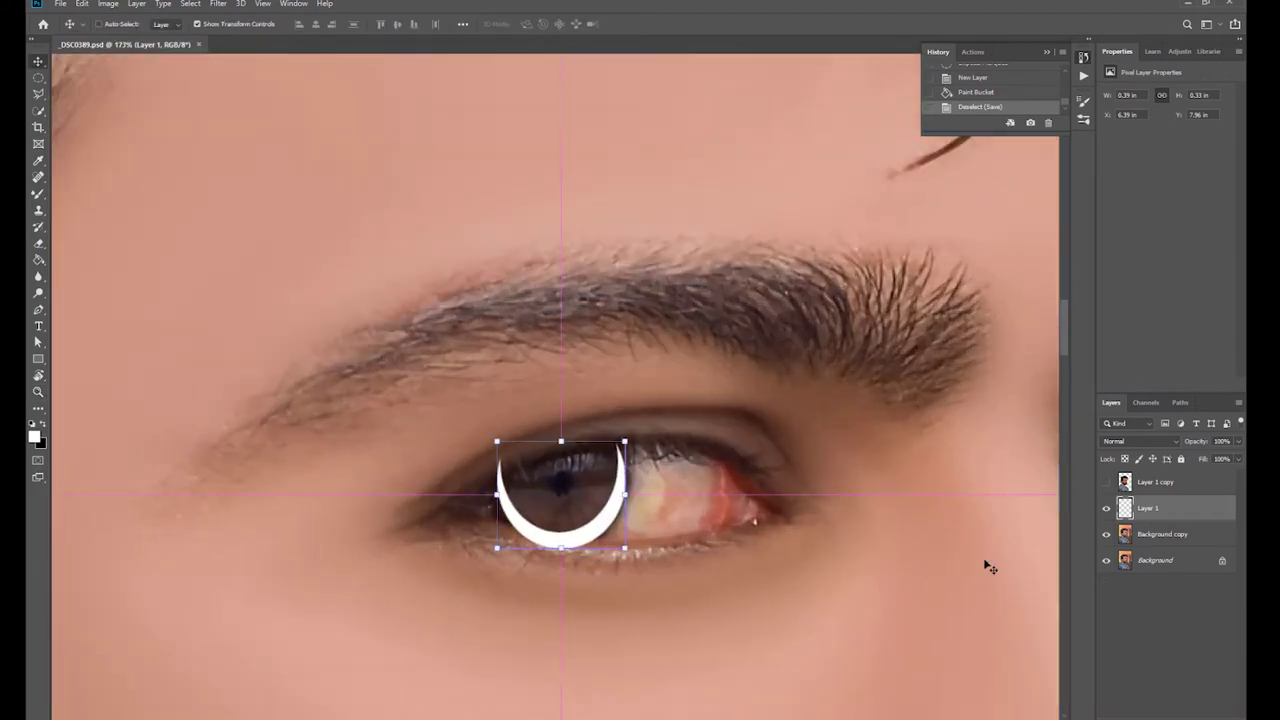
{"action": "key", "text": "ctrl+shift+d"}
Set the foreground colour to orange #af6728 and refill the crescent with it.
{"action": "left_click", "coordinate": [34, 440]}
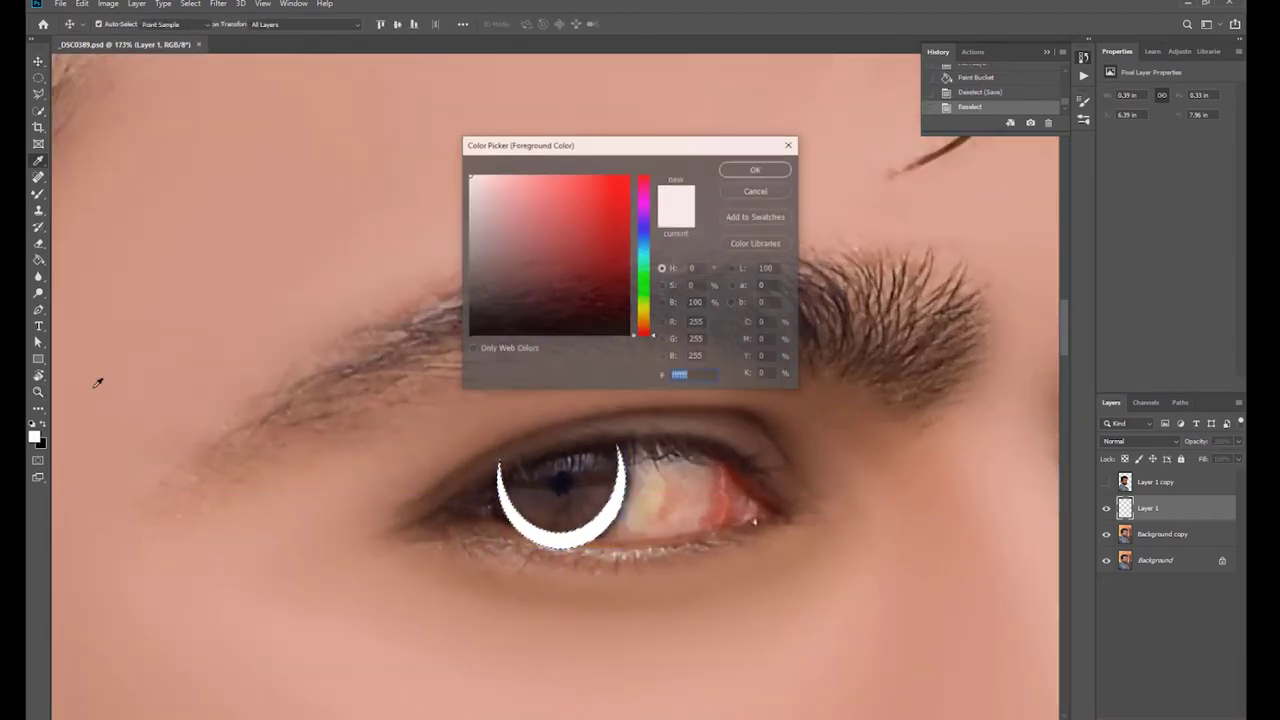
{"action": "left_click_drag", "start_coordinate": [649, 320], "coordinate": [648, 325]}
{"action": "left_click", "coordinate": [600, 232]}
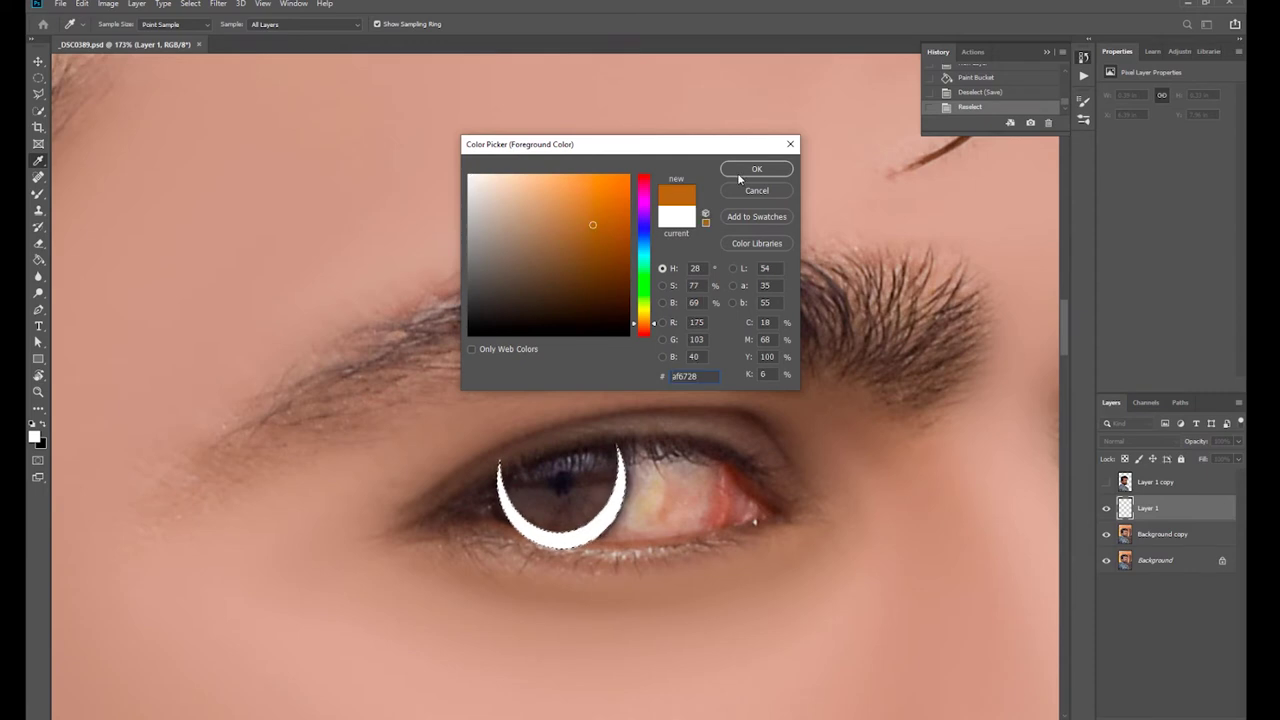
{"action": "left_click", "coordinate": [757, 169]}
{"action": "left_click", "coordinate": [580, 522]}
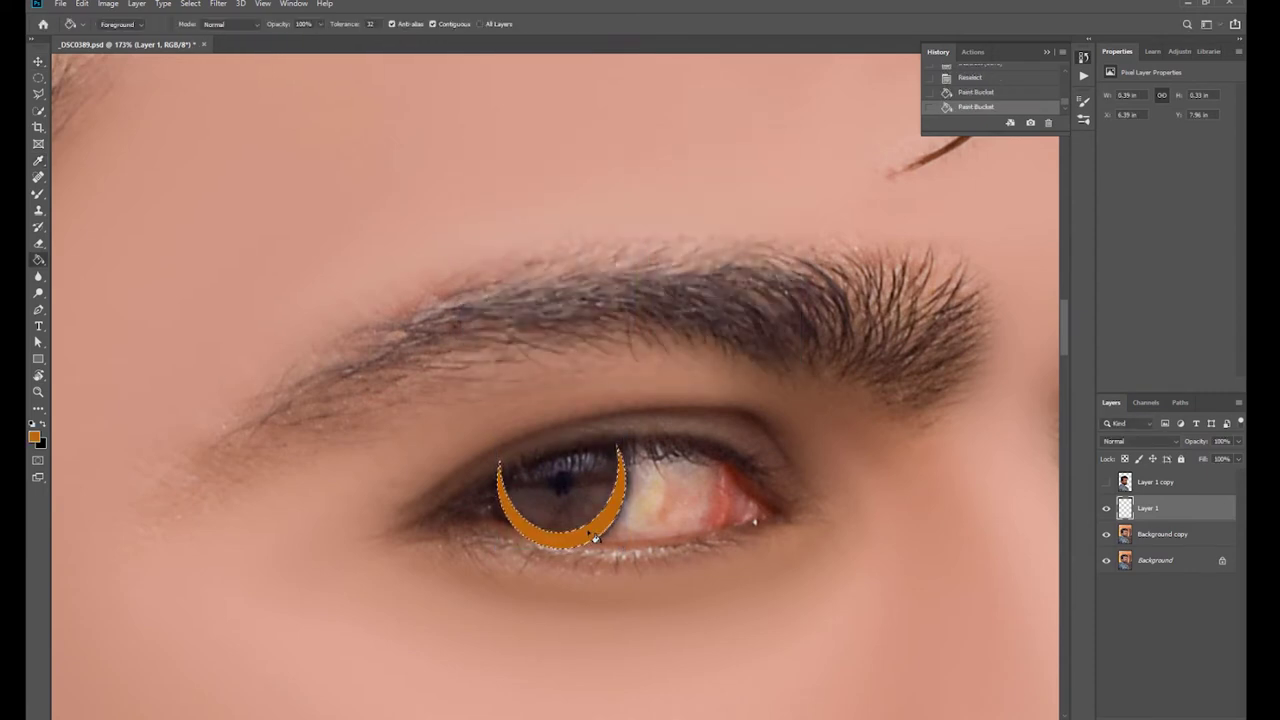
Soften the orange iris ring with a 5-pixel Gaussian Blur.
{"action": "left_click", "coordinate": [216, 4]}
{"action": "mouse_move", "coordinate": [225, 147]}
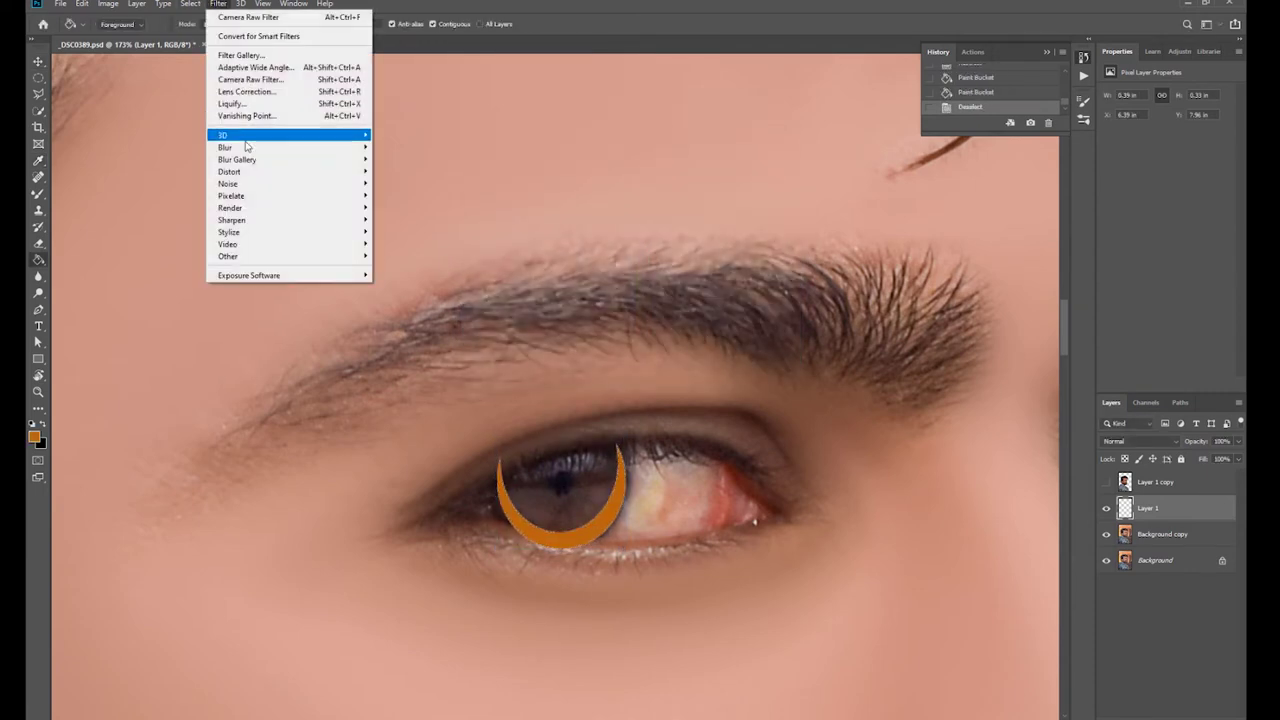
{"action": "left_click", "coordinate": [400, 197]}
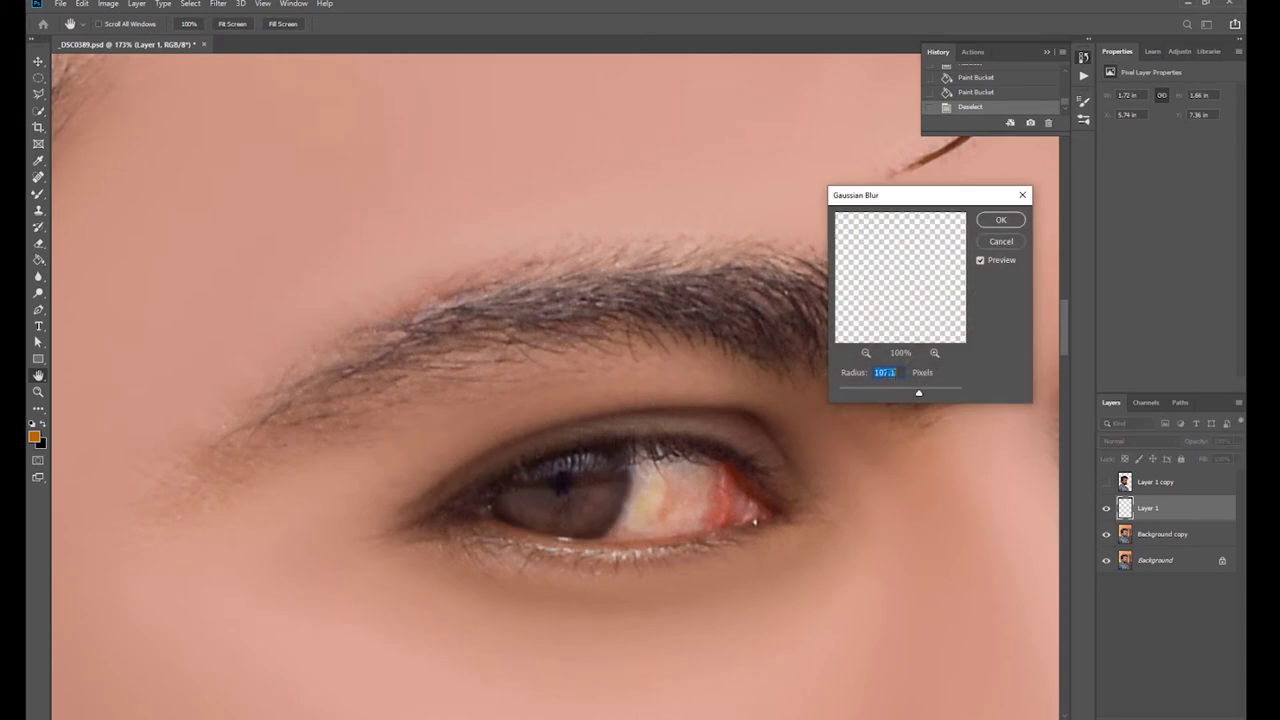
{"action": "type", "text": "5"}
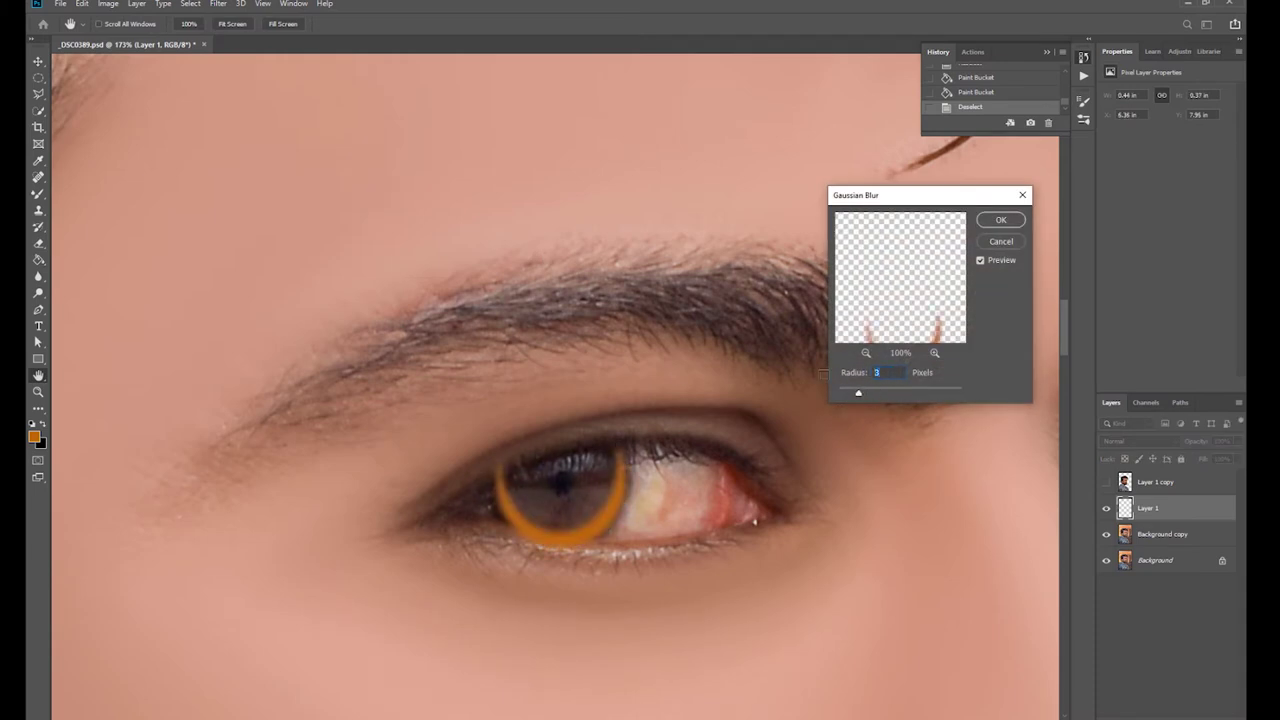
{"action": "left_click", "coordinate": [1001, 220]}
{"action": "scroll", "coordinate": [595, 497], "scroll_direction": "up", "scroll_amount": 2}
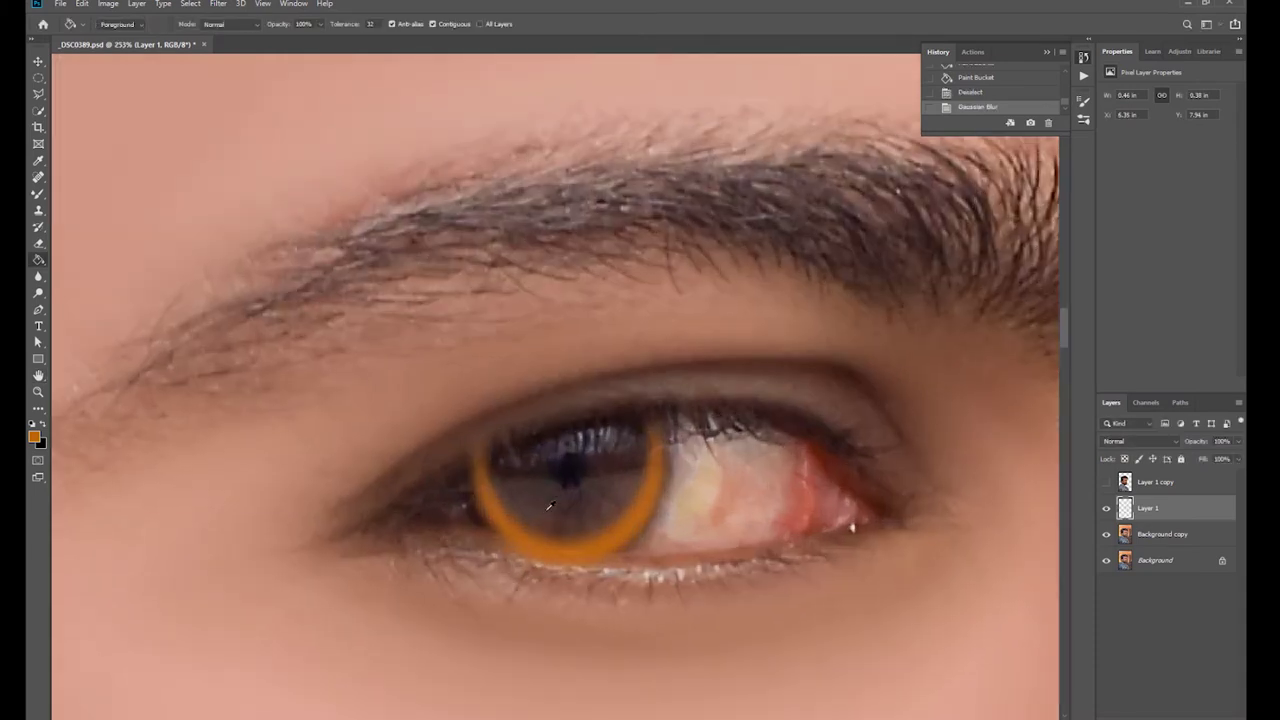
{"action": "key", "text": "v"}
Erase the left eye's ring where it sits under the eyelid.
{"action": "key", "text": "e"}
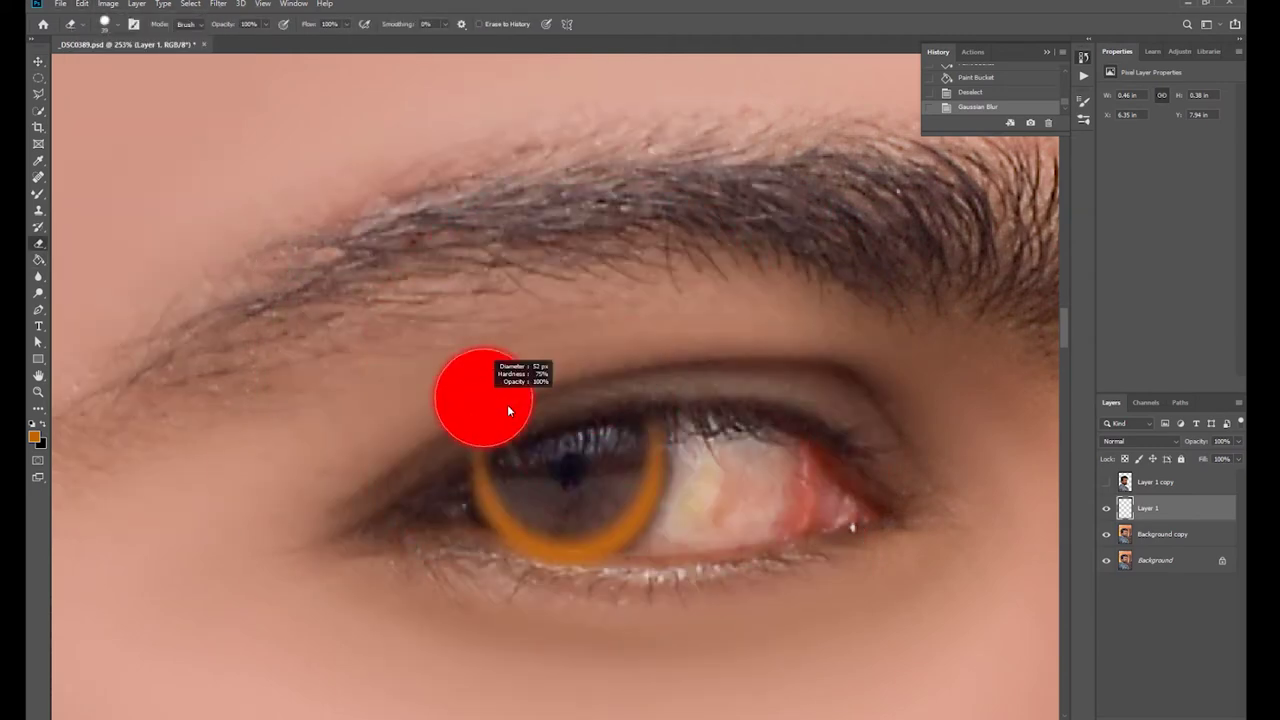
{"action": "left_click", "coordinate": [463, 401]}
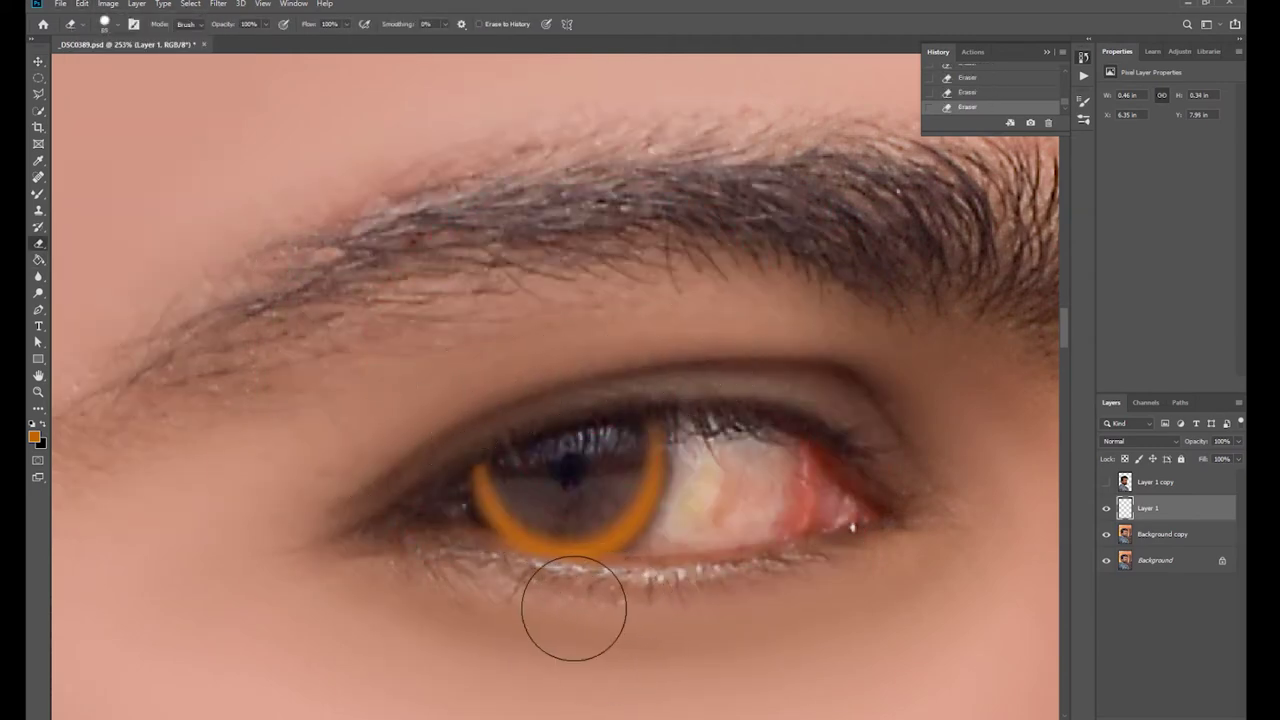
{"action": "key", "text": "ctrl+alt+z"}
{"action": "scroll", "coordinate": [600, 614], "scroll_direction": "up", "scroll_amount": 1}
{"action": "scroll", "coordinate": [600, 610], "scroll_direction": "up", "scroll_amount": 1}
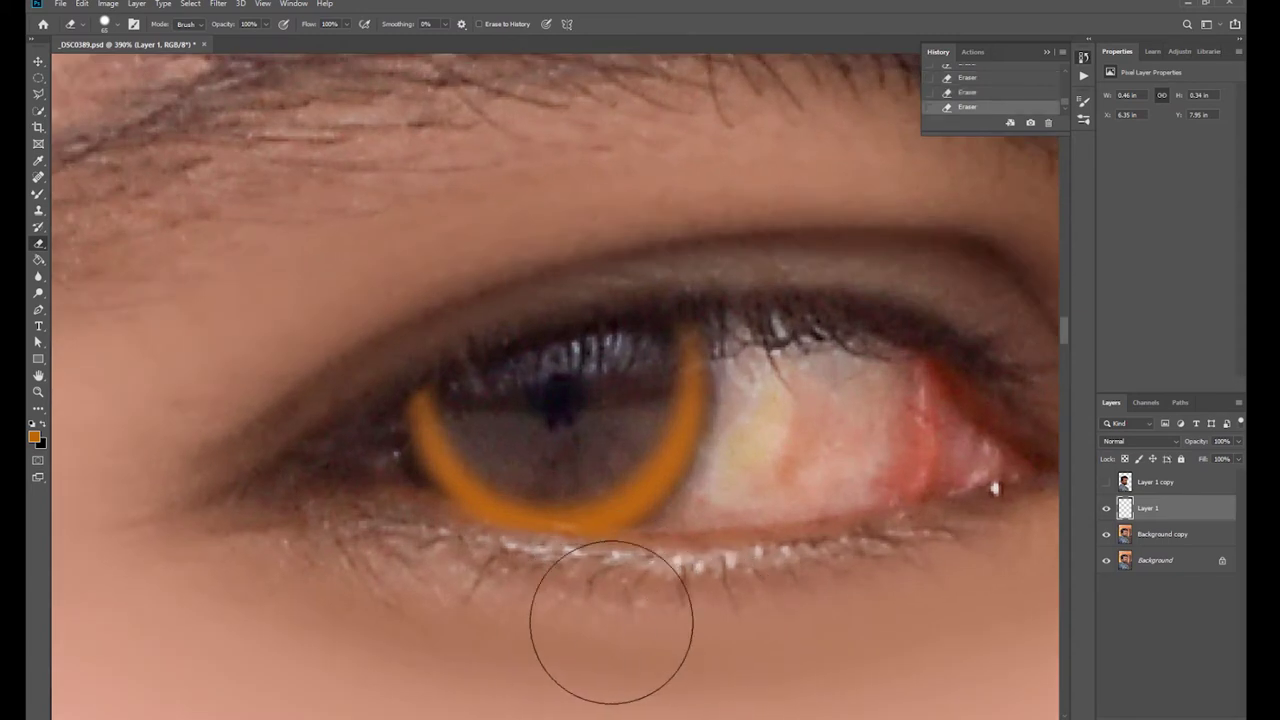
{"action": "key", "text": "ctrl+alt+z"}
{"action": "key", "text": "ctrl+alt+z"}
{"action": "scroll", "coordinate": [645, 614], "scroll_direction": "down", "scroll_amount": 5}
Alt-drag a copy of the ring onto the right eye and rotate it to fit.
{"action": "key", "text": "v"}
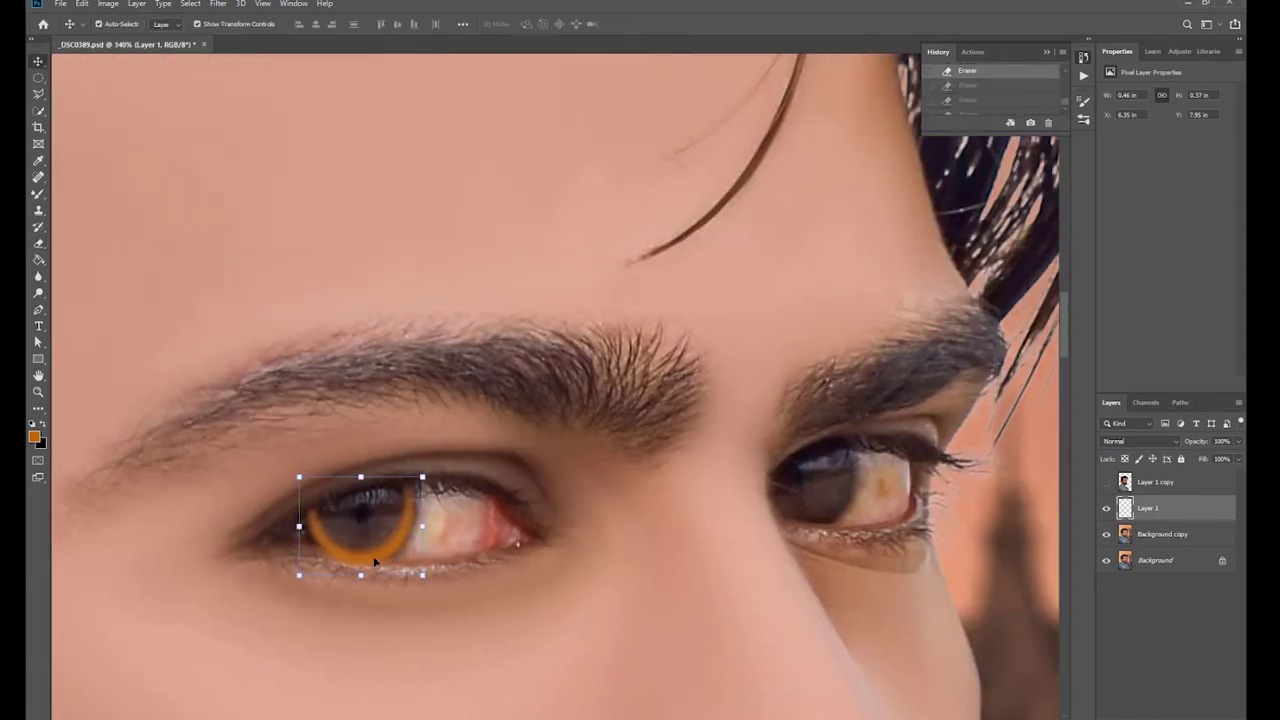
{"action": "left_click_drag", "start_coordinate": [375, 555], "coordinate": [816, 517]}
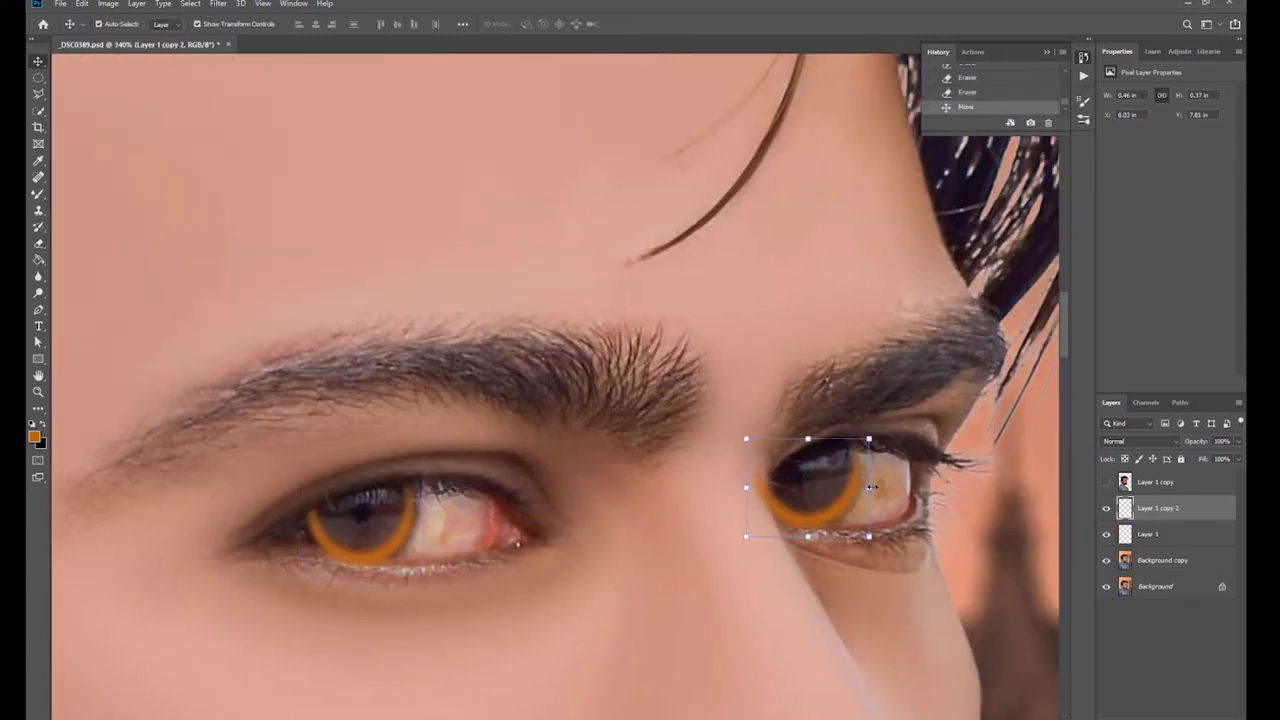
{"action": "key", "text": "ctrl+t"}
{"action": "left_click_drag", "start_coordinate": [890, 489], "coordinate": [886, 468]}
{"action": "key", "text": "Return"}
{"action": "scroll", "coordinate": [811, 510], "scroll_direction": "up", "scroll_amount": 3}
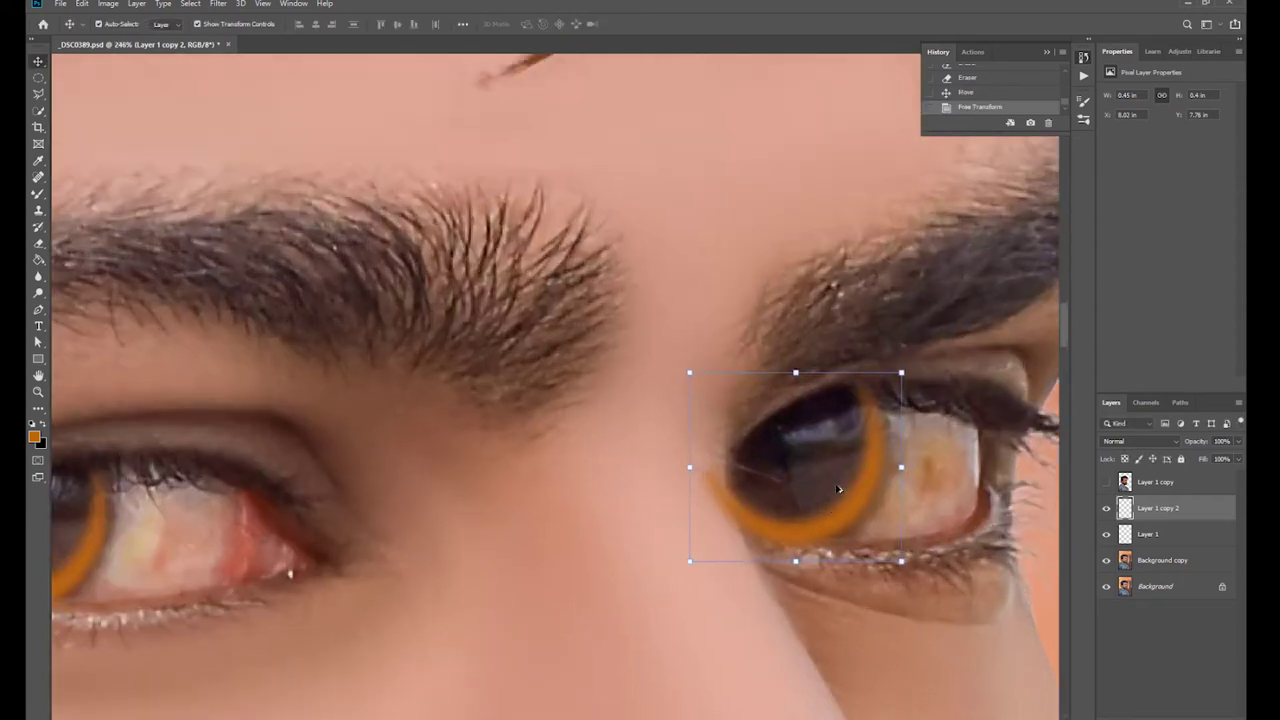
Erase the copied ring's overlap under the right eye's upper and lower lids.
{"action": "key", "text": "e"}
{"action": "left_click_drag", "start_coordinate": [690, 430], "coordinate": [729, 371]}
{"action": "left_click_drag", "start_coordinate": [755, 439], "coordinate": [755, 279]}
{"action": "mouse_move", "coordinate": [540, 395]}
{"action": "left_mouse_down"}
{"action": "mouse_move", "coordinate": [511, 463]}
{"action": "mouse_move", "coordinate": [523, 480]}
{"action": "left_mouse_up"}
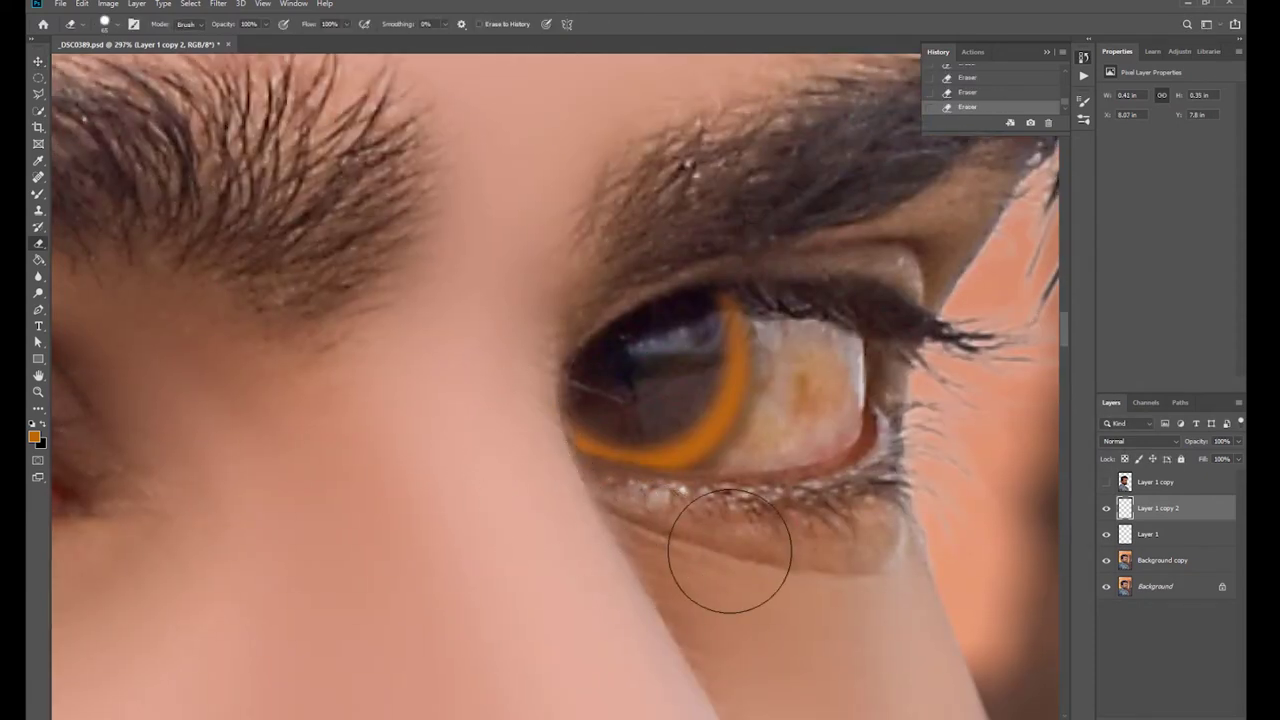
{"action": "key", "text": "ctrl+z"}
{"action": "scroll", "coordinate": [650, 512], "scroll_direction": "up", "scroll_amount": 3}
{"action": "left_click_drag", "start_coordinate": [628, 452], "coordinate": [534, 400]}
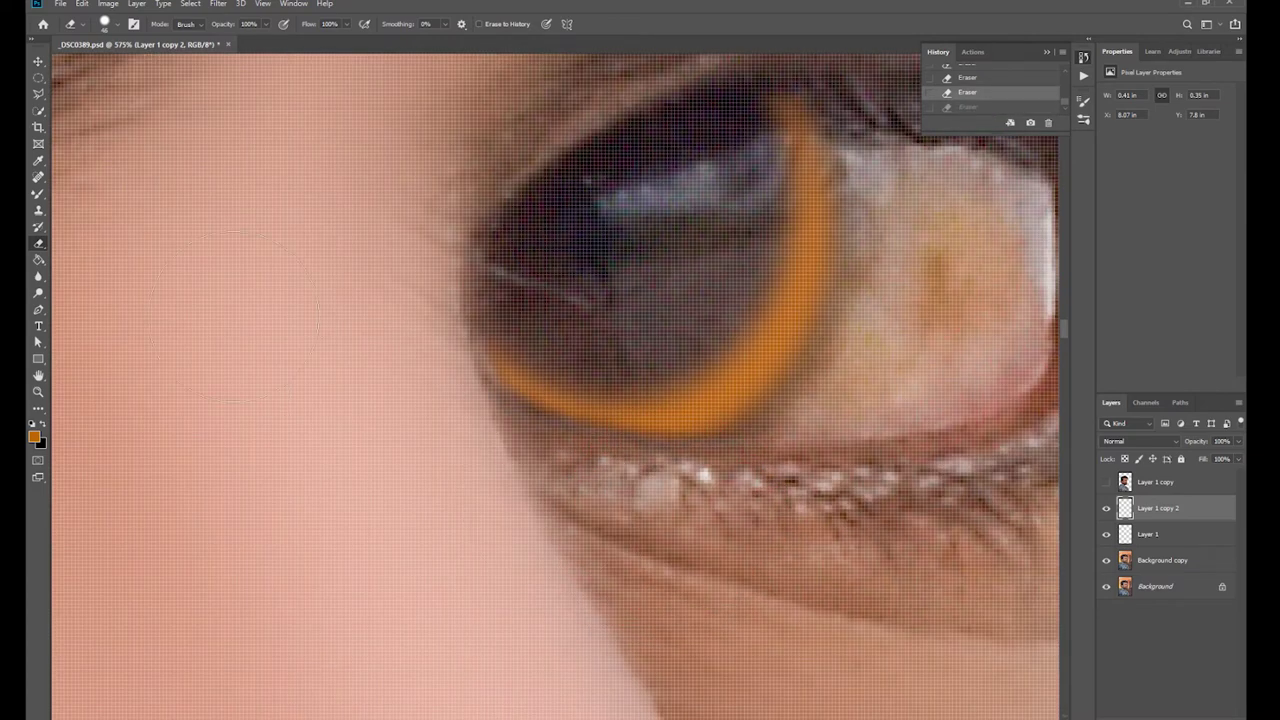
{"action": "scroll", "coordinate": [406, 506], "scroll_direction": "down", "scroll_amount": 3}
{"action": "scroll", "coordinate": [380, 480], "scroll_direction": "down", "scroll_amount": 3}
{"action": "scroll", "coordinate": [359, 456], "scroll_direction": "up", "scroll_amount": 2}
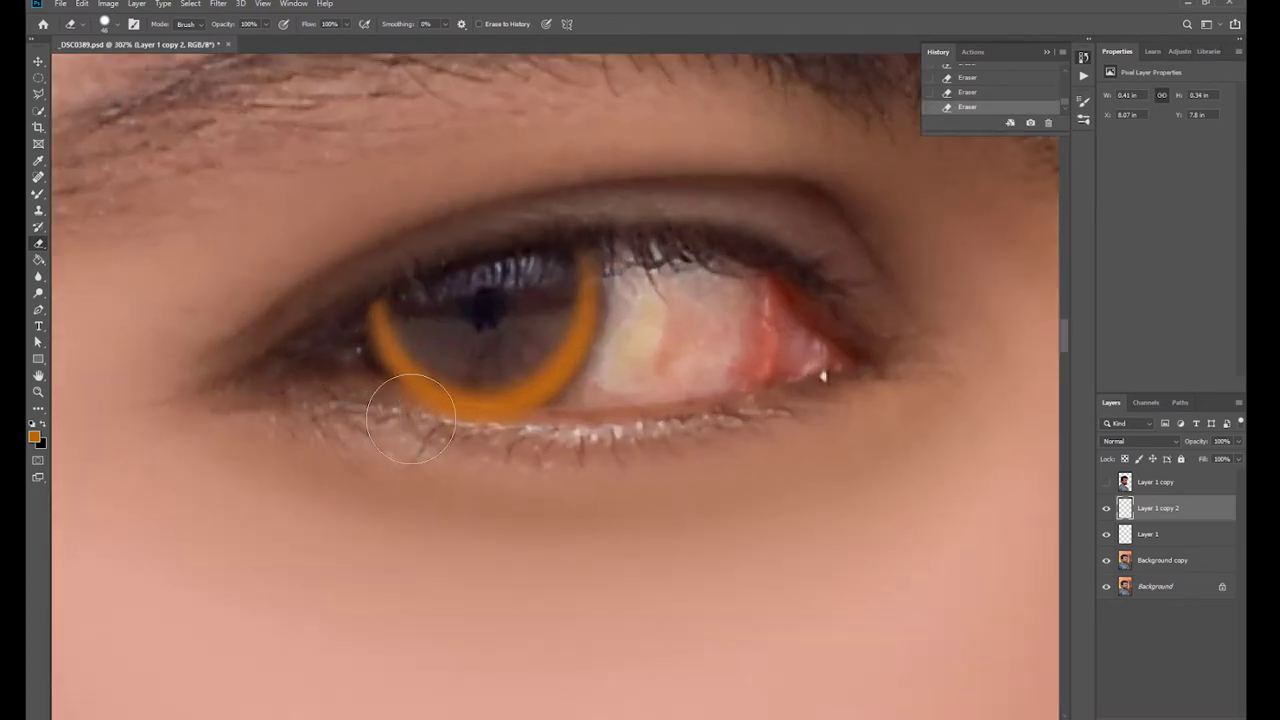
Erase the left eye's ring where it overlaps the lower lashes.
{"action": "left_click", "coordinate": [375, 430], "text": "ctrl"}
{"action": "scroll", "coordinate": [375, 430], "scroll_direction": "up", "scroll_amount": 2}
{"action": "left_click_drag", "start_coordinate": [358, 423], "coordinate": [629, 471]}
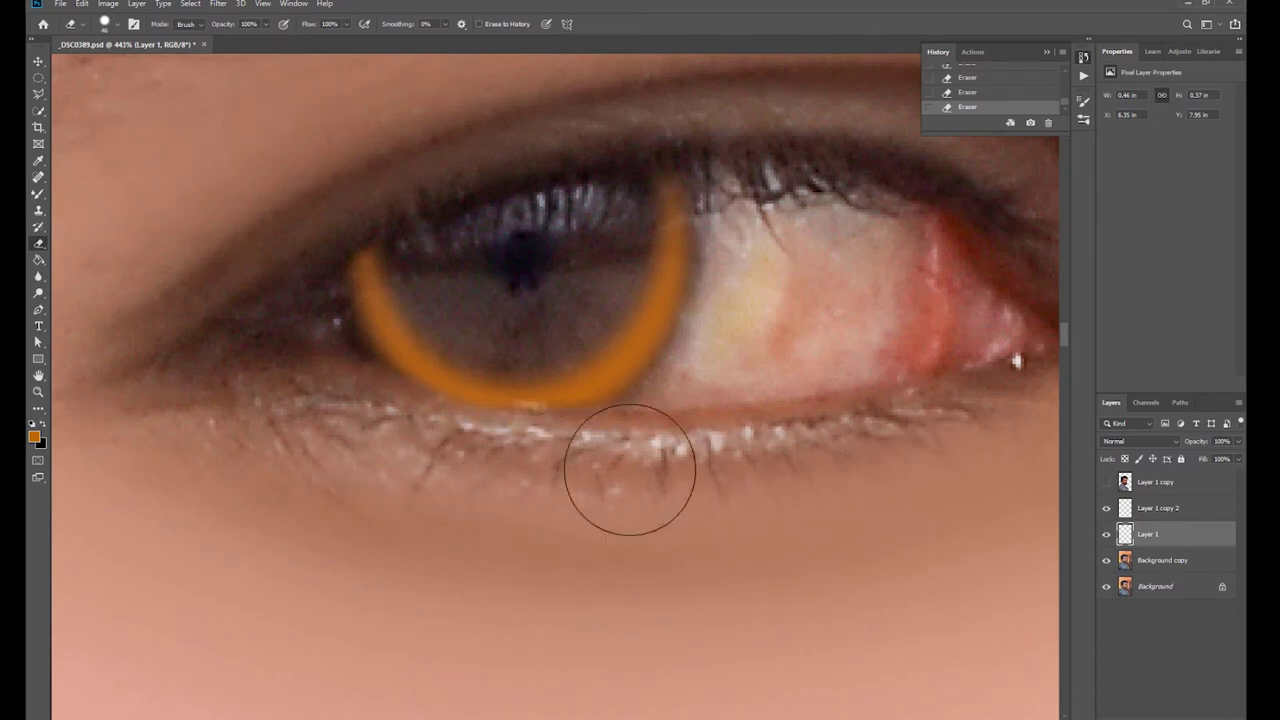
{"action": "key", "text": "z"}
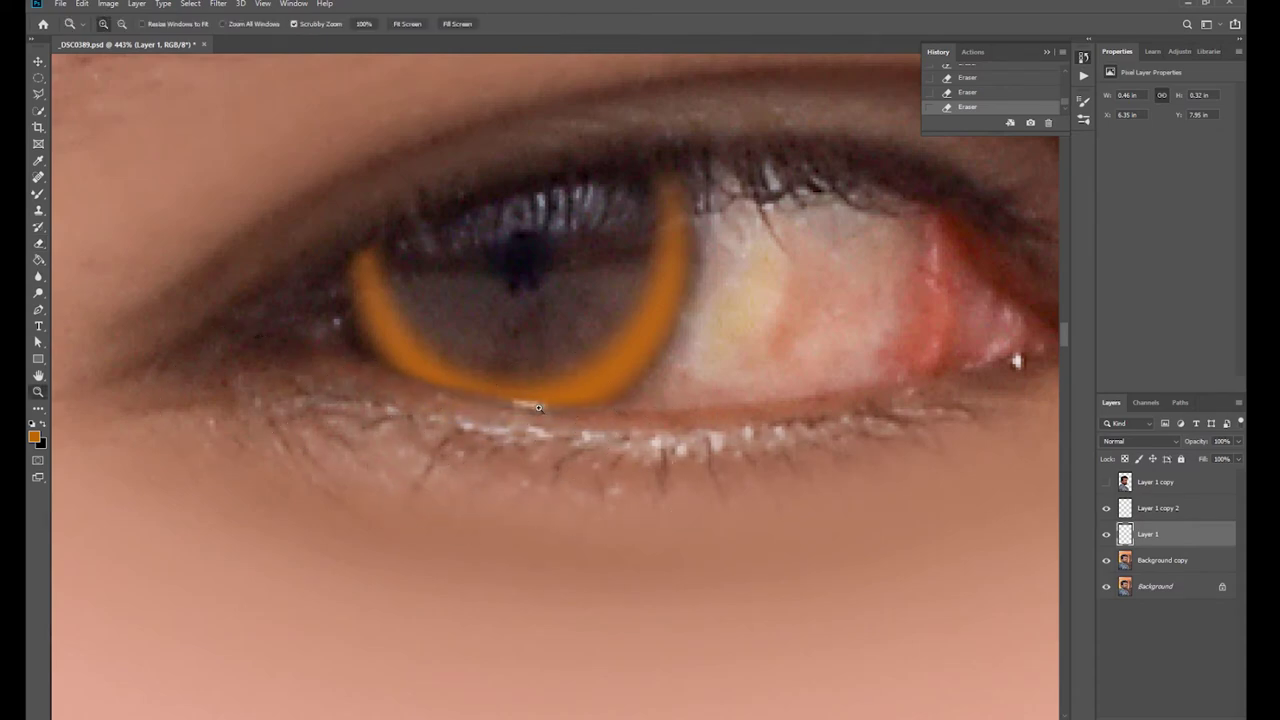
{"action": "left_click_drag", "start_coordinate": [590, 405], "coordinate": [549, 404]}
{"action": "left_click_drag", "start_coordinate": [605, 271], "coordinate": [700, 272]}
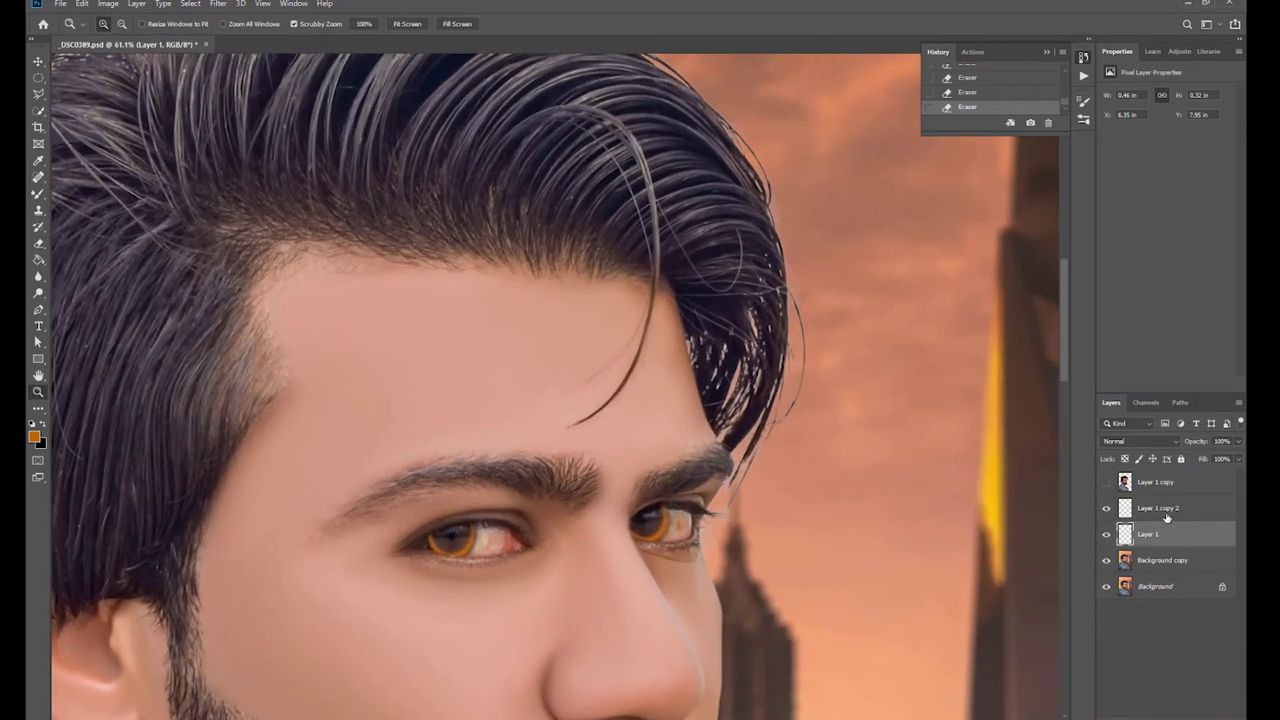
Merge both ring layers into one layer at 36% opacity.
{"action": "left_click", "coordinate": [1163, 510], "text": "shift"}
{"action": "key", "text": "ctrl+e"}
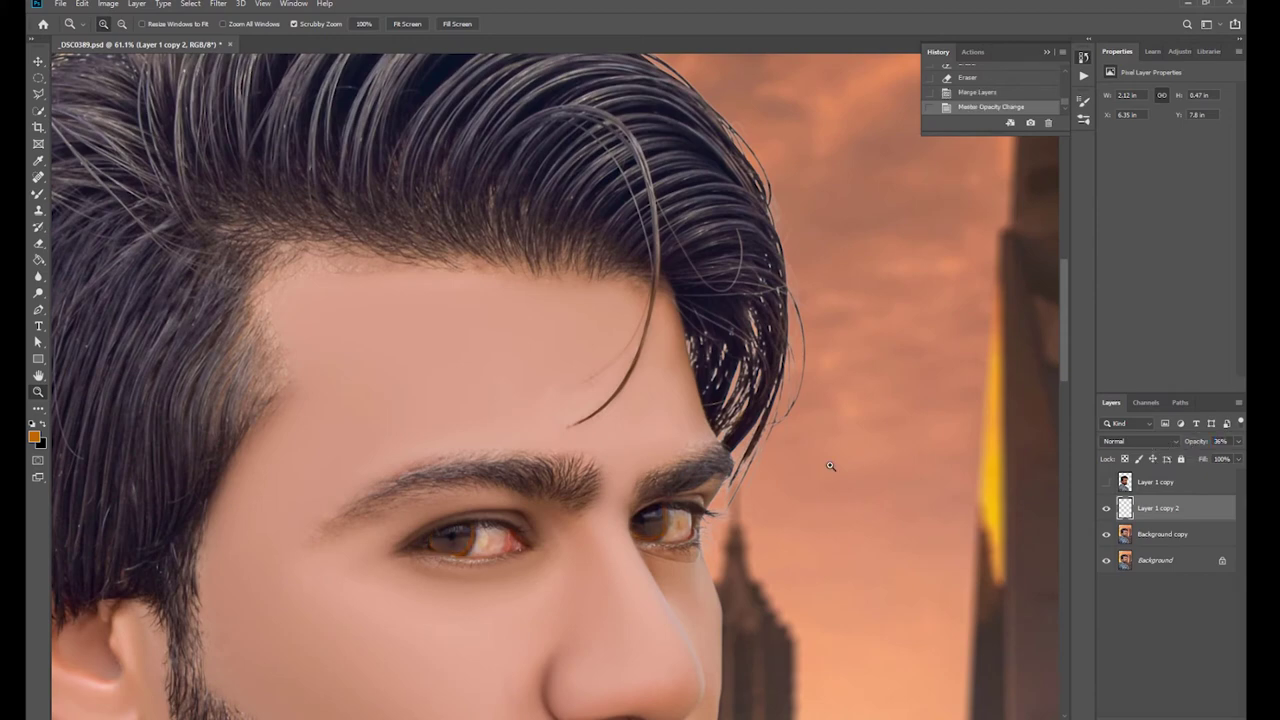
{"action": "left_click_drag", "start_coordinate": [830, 466], "coordinate": [720, 466]}
{"action": "mouse_move", "coordinate": [640, 412]}
{"action": "left_mouse_down"}
{"action": "mouse_move", "coordinate": [786, 414]}
{"action": "mouse_move", "coordinate": [668, 471]}
{"action": "left_mouse_up"}
{"action": "key", "text": "ctrl+u"}
Recolour the eye rings blue with Hue -180 and Saturation -64.
{"action": "mouse_move", "coordinate": [1026, 242]}
{"action": "left_mouse_down"}
{"action": "mouse_move", "coordinate": [956, 256]}
{"action": "mouse_move", "coordinate": [999, 275]}
{"action": "left_mouse_up"}
{"action": "right_click", "coordinate": [706, 461]}
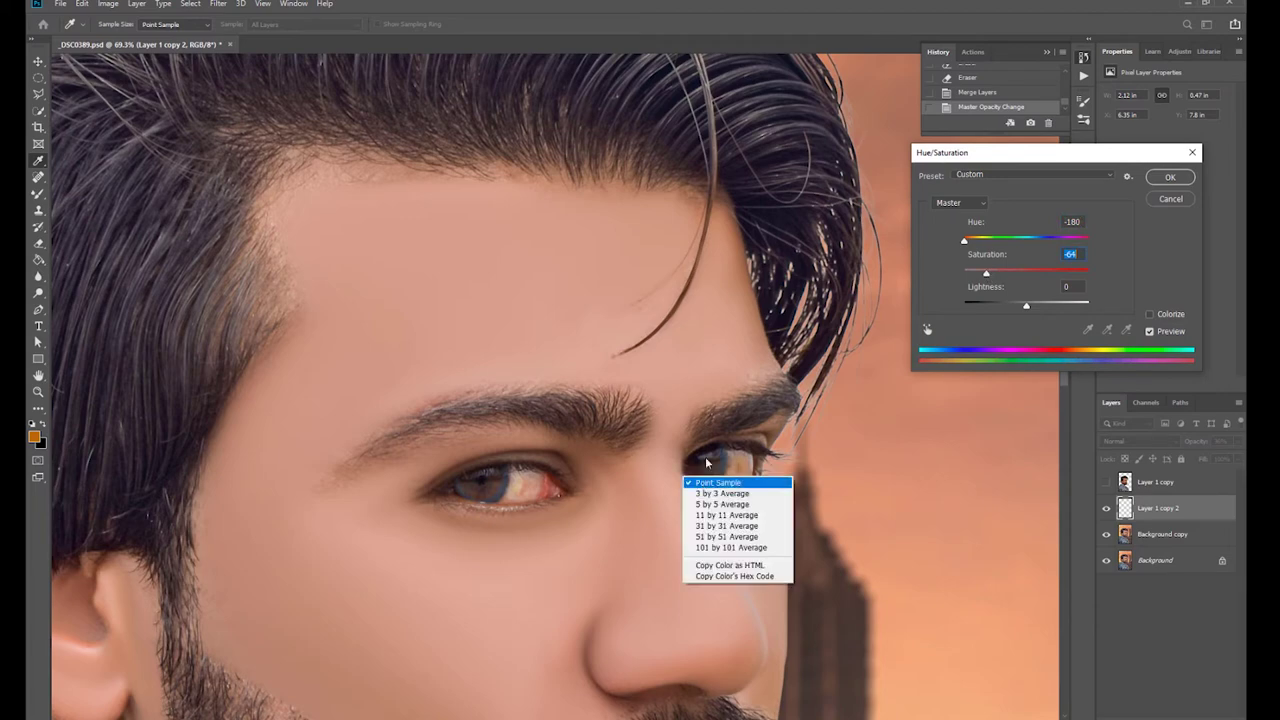
{"action": "left_click", "coordinate": [1156, 180]}
{"action": "left_click", "coordinate": [1160, 178]}
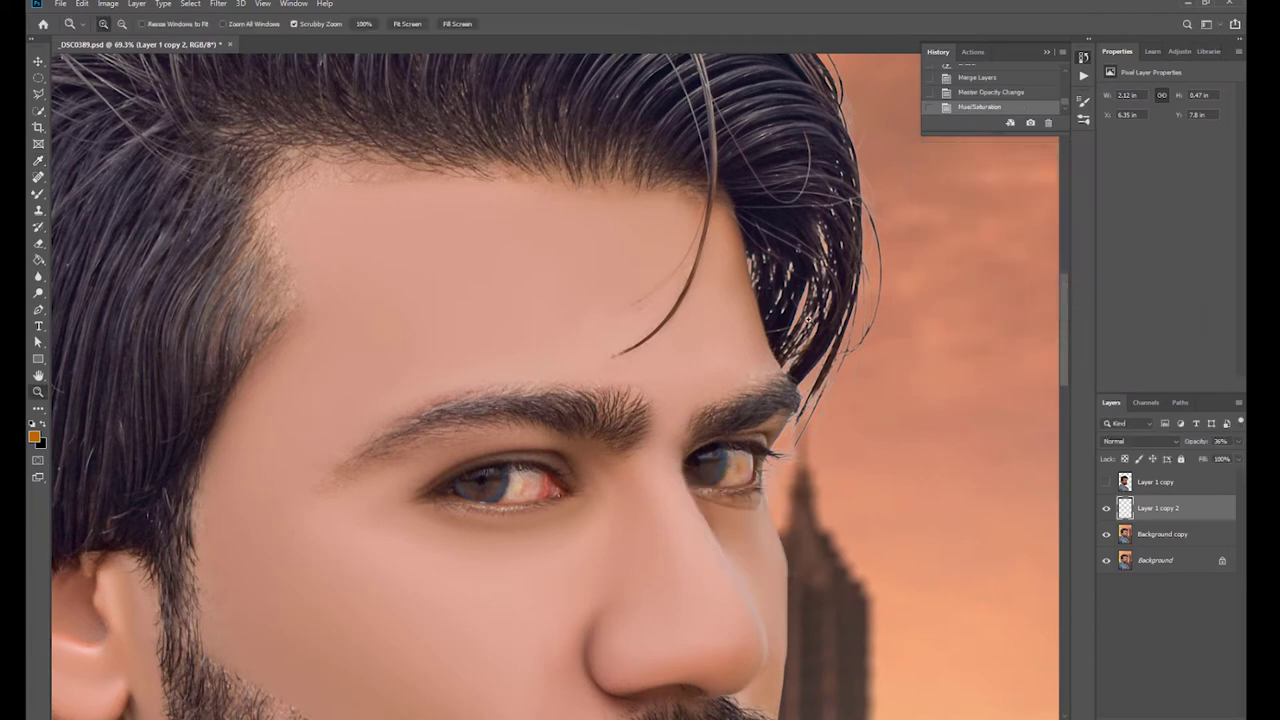
{"action": "key", "text": "z"}
{"action": "key", "text": "ctrl+0"}
{"action": "left_click_drag", "start_coordinate": [644, 328], "coordinate": [700, 330]}
Brighten the eye rings with a second Hue/Saturation pass at Lightness +30.
{"action": "key", "text": "ctrl+u"}
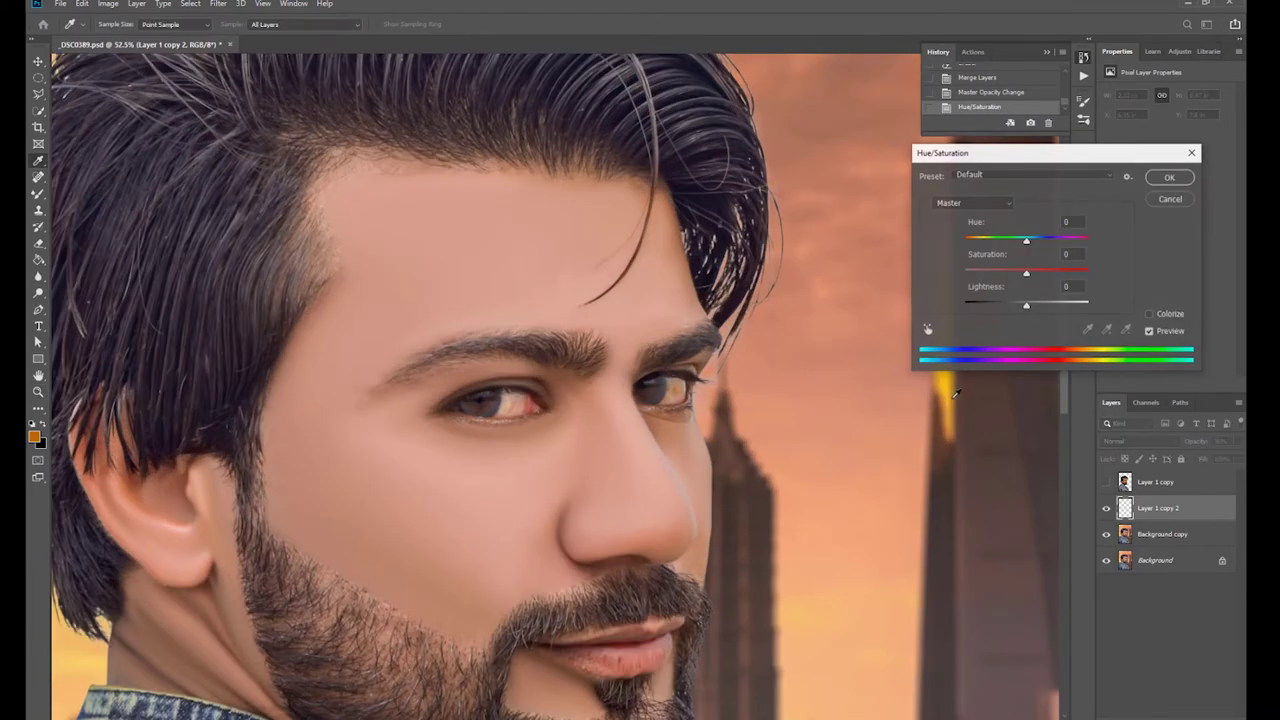
{"action": "left_click_drag", "start_coordinate": [1026, 305], "coordinate": [1034, 305]}
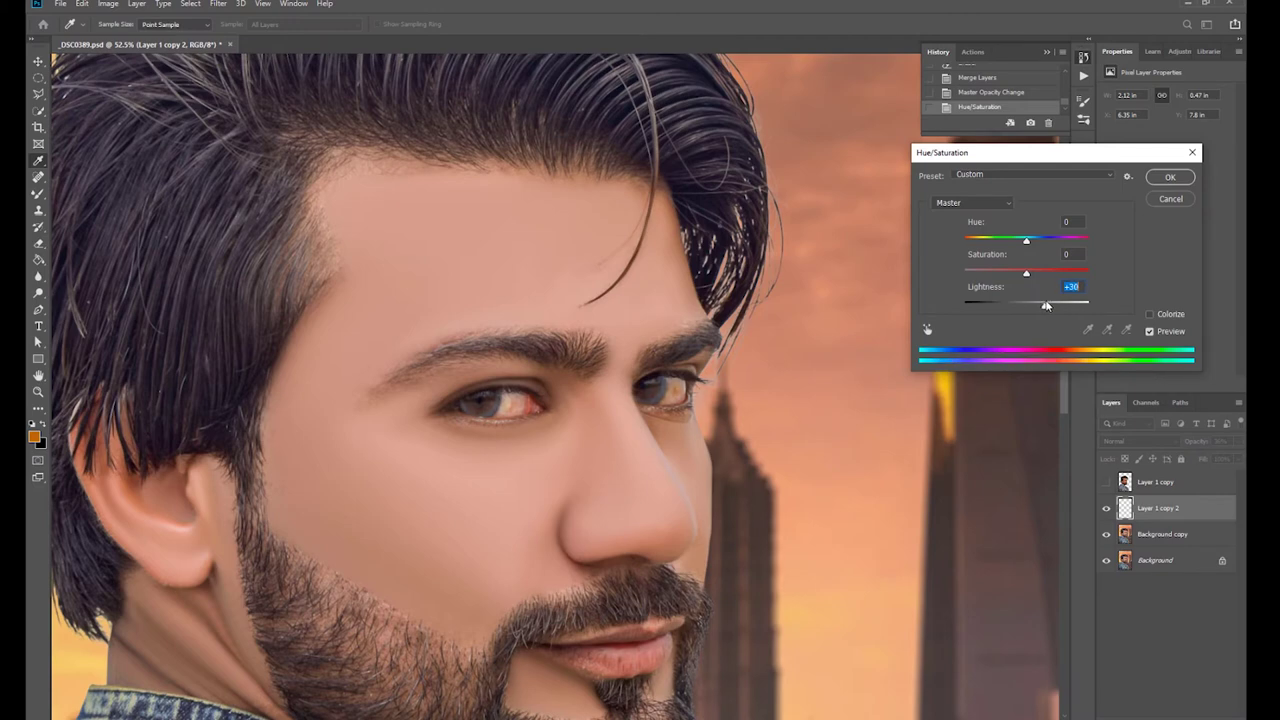
{"action": "left_click", "coordinate": [1160, 178]}
{"action": "key", "text": "z"}
{"action": "key", "text": "ctrl+0"}
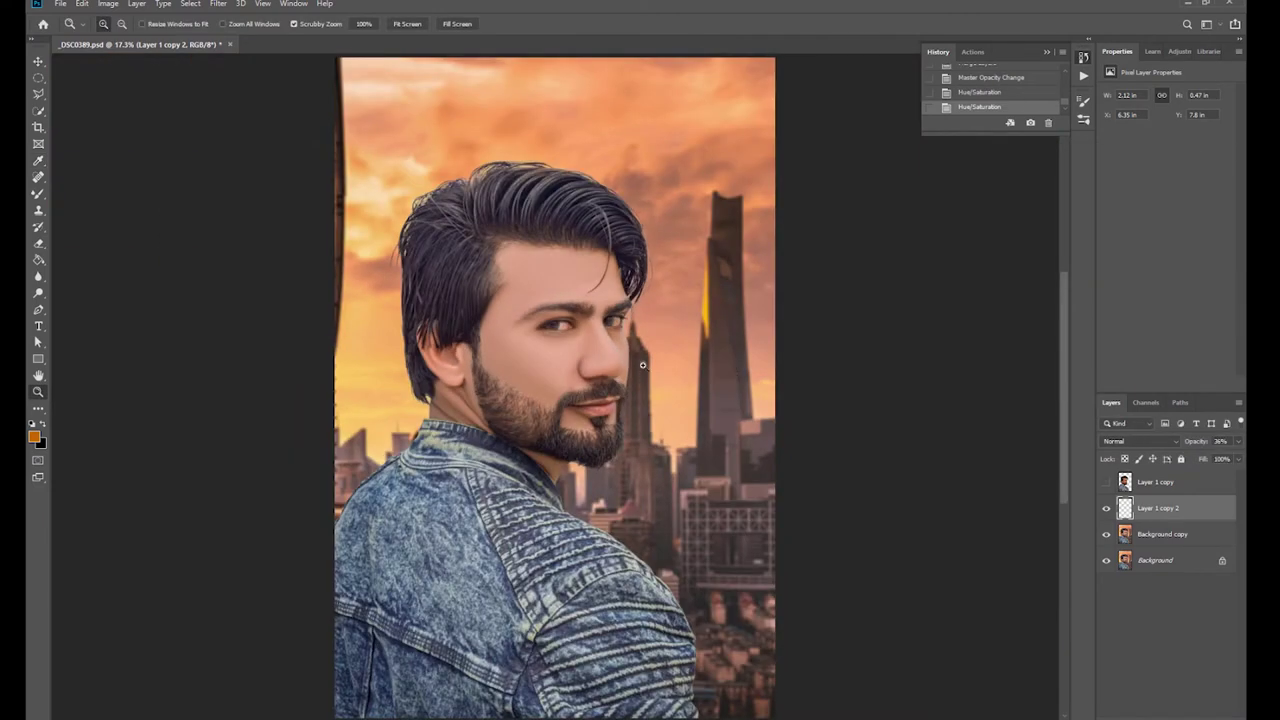
{"action": "mouse_move", "coordinate": [643, 365]}
{"action": "left_mouse_down"}
{"action": "mouse_move", "coordinate": [852, 531]}
{"action": "mouse_move", "coordinate": [969, 583]}
{"action": "left_mouse_up"}
Merge the ring layer down into Background copy and compare before and after.
{"action": "left_click", "coordinate": [1106, 534]}
{"action": "left_click", "coordinate": [1106, 534]}
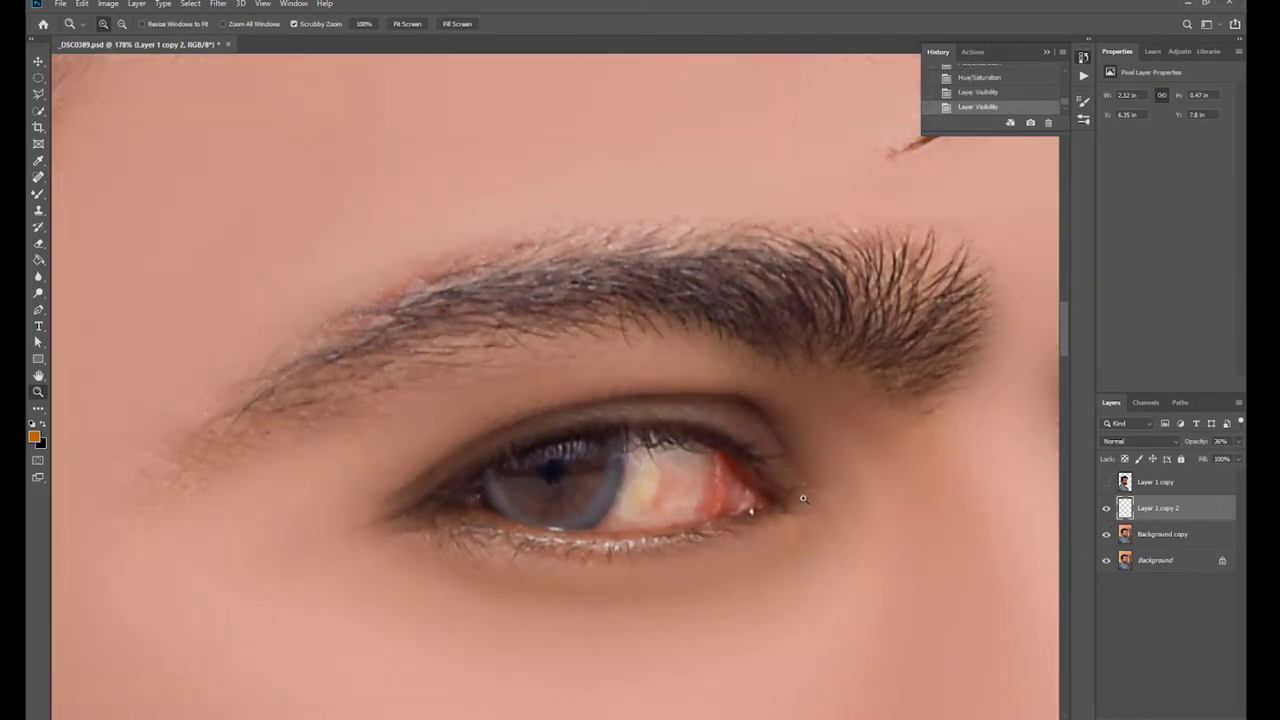
{"action": "key", "text": "ctrl+0"}
{"action": "key", "text": "ctrl+e"}
{"action": "left_click", "coordinate": [1106, 508]}
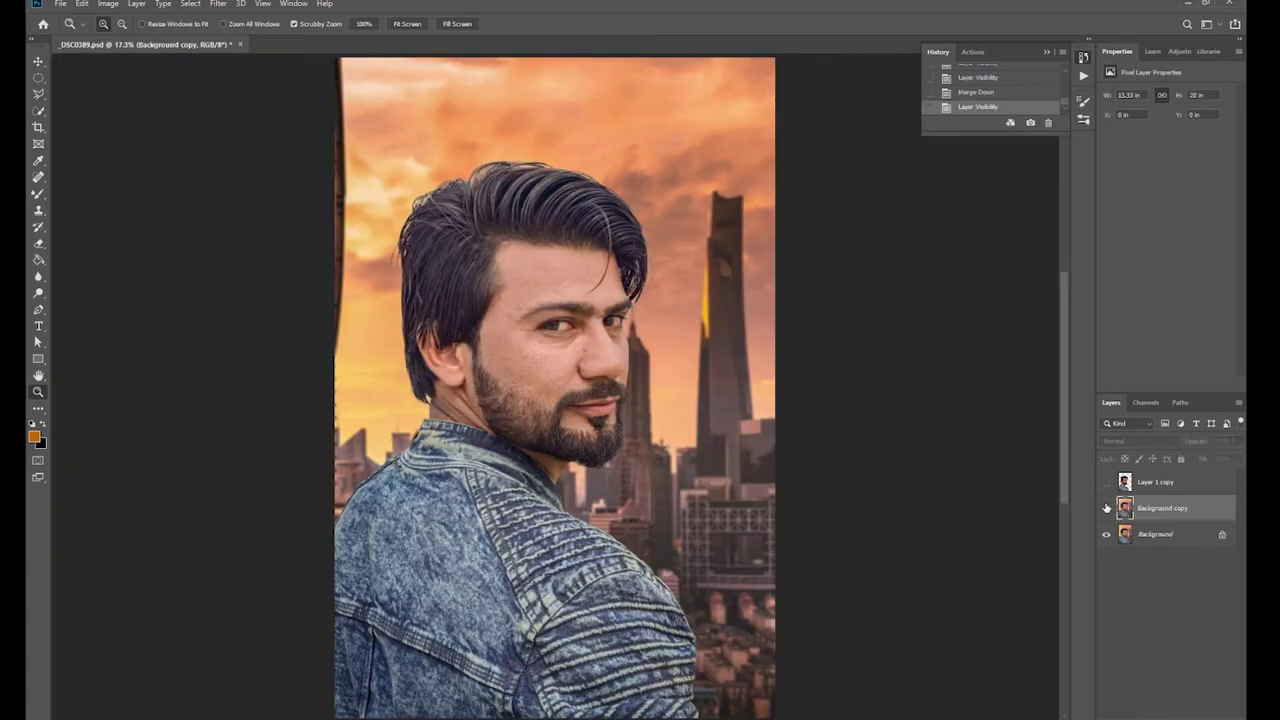
{"action": "left_click", "coordinate": [1106, 508]}
{"action": "mouse_move", "coordinate": [541, 321]}
{"action": "left_mouse_down"}
{"action": "mouse_move", "coordinate": [598, 453]}
{"action": "mouse_move", "coordinate": [640, 455]}
{"action": "left_mouse_up"}
Duplicate the original Background above Background copy and apply a High Pass filter.
{"action": "left_click", "coordinate": [1177, 538]}
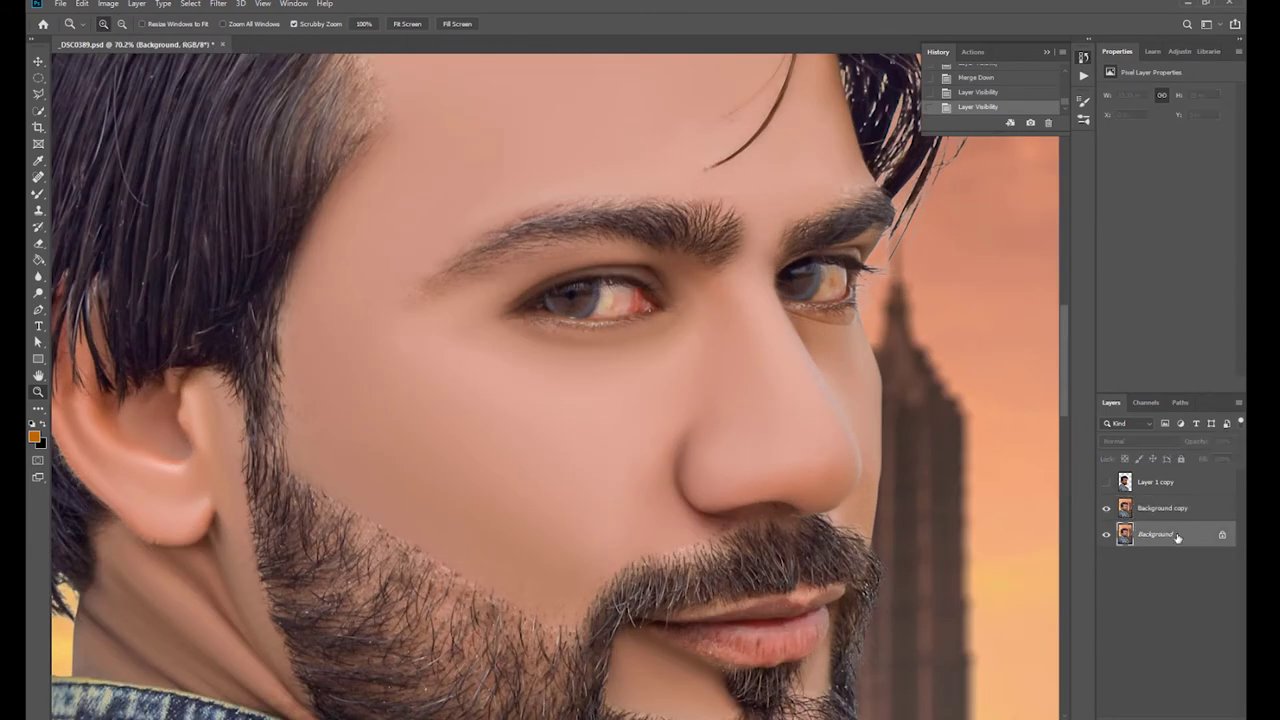
{"action": "left_click_drag", "start_coordinate": [1171, 536], "coordinate": [1185, 714]}
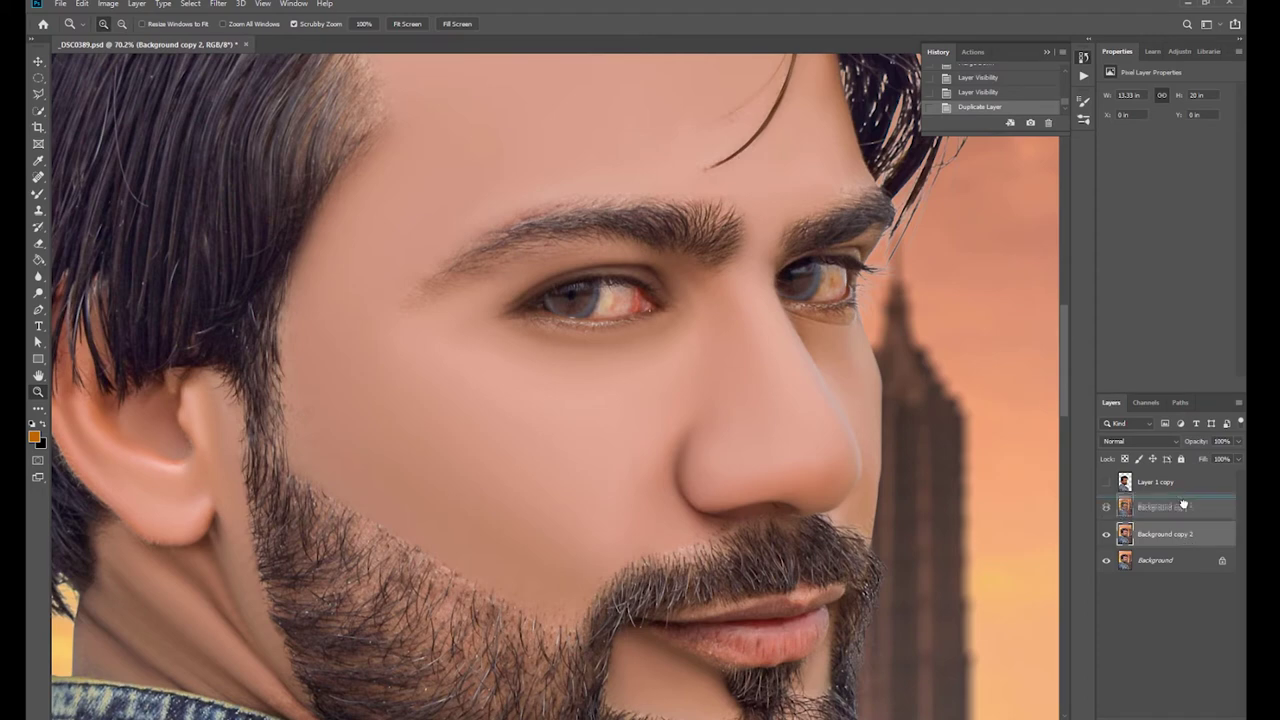
{"action": "left_click_drag", "start_coordinate": [1183, 534], "coordinate": [1125, 513]}
{"action": "left_click", "coordinate": [228, 3]}
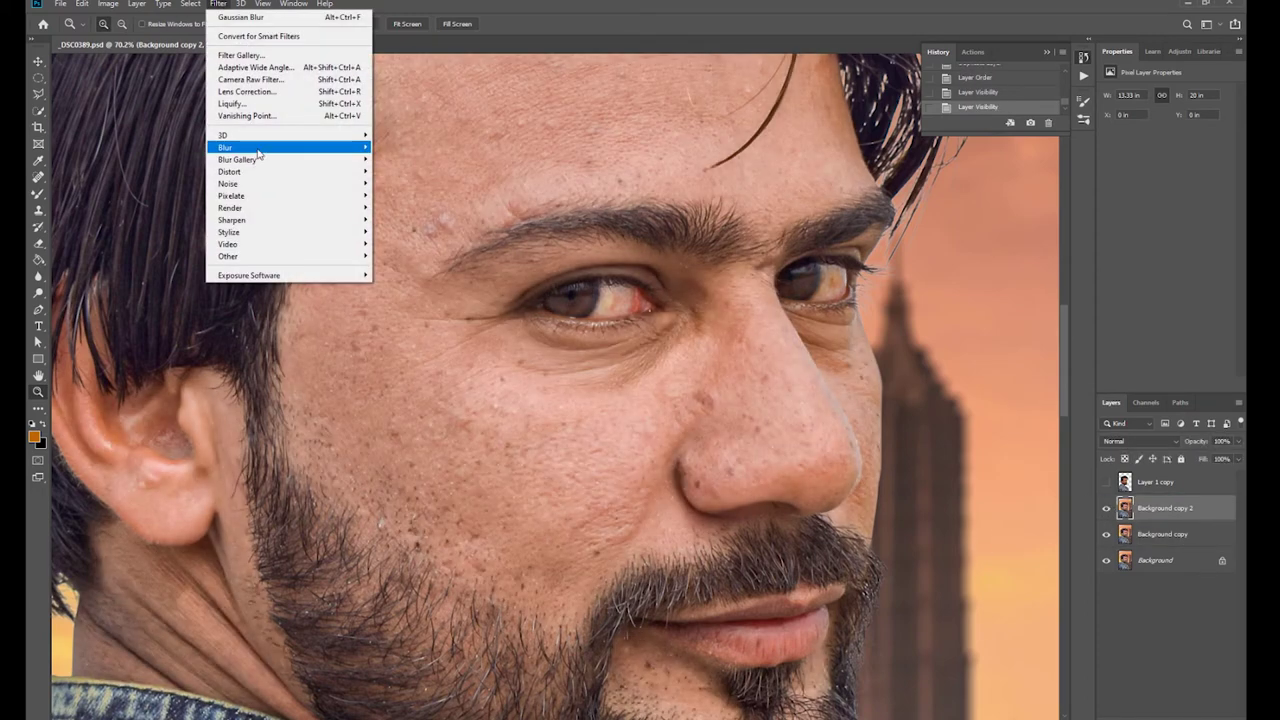
{"action": "left_click", "coordinate": [400, 265]}
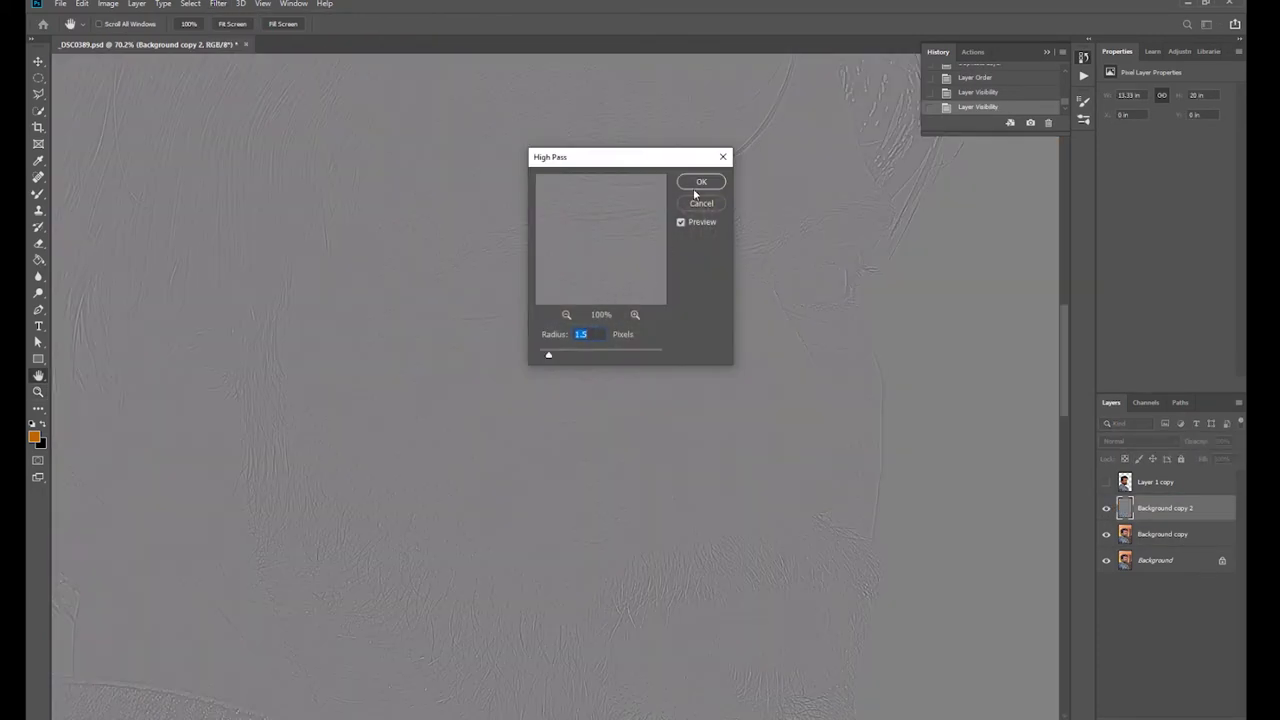
{"action": "left_click", "coordinate": [700, 188]}
Set the High Pass layer to Linear Light blending and try its opacity.
{"action": "left_click", "coordinate": [1153, 441]}
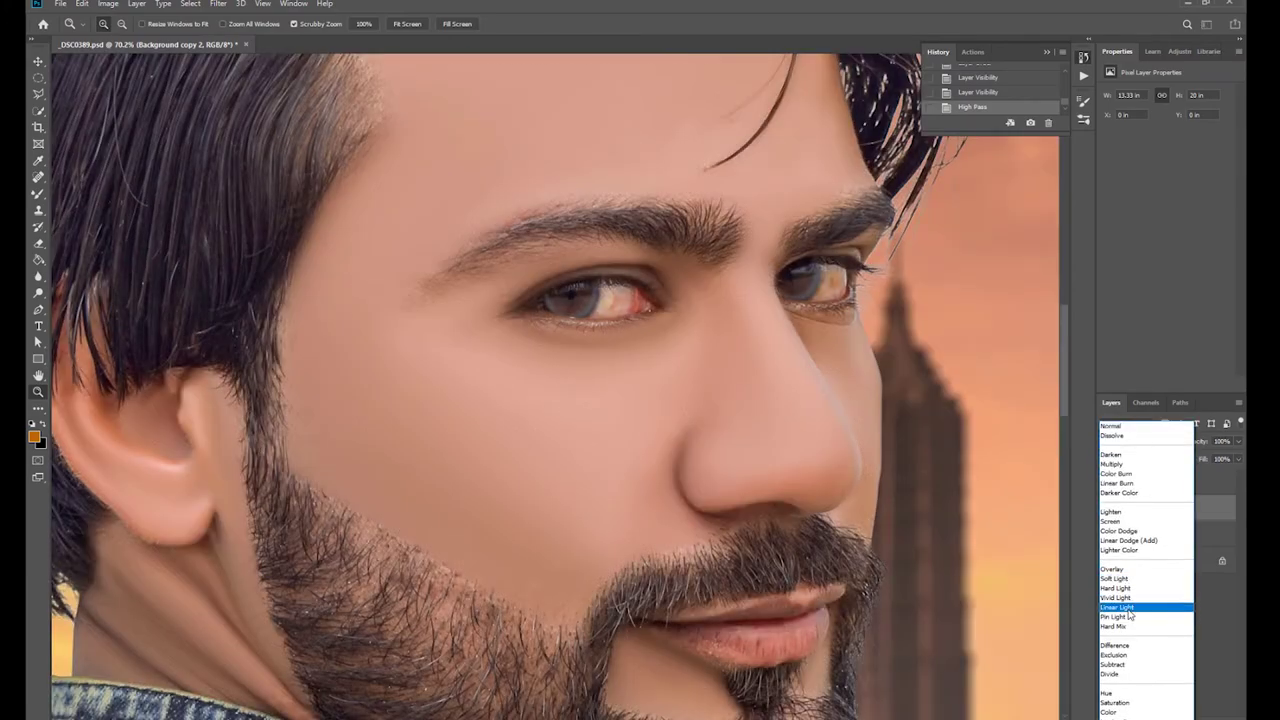
{"action": "left_click", "coordinate": [1131, 612]}
{"action": "key", "text": "ctrl+0"}
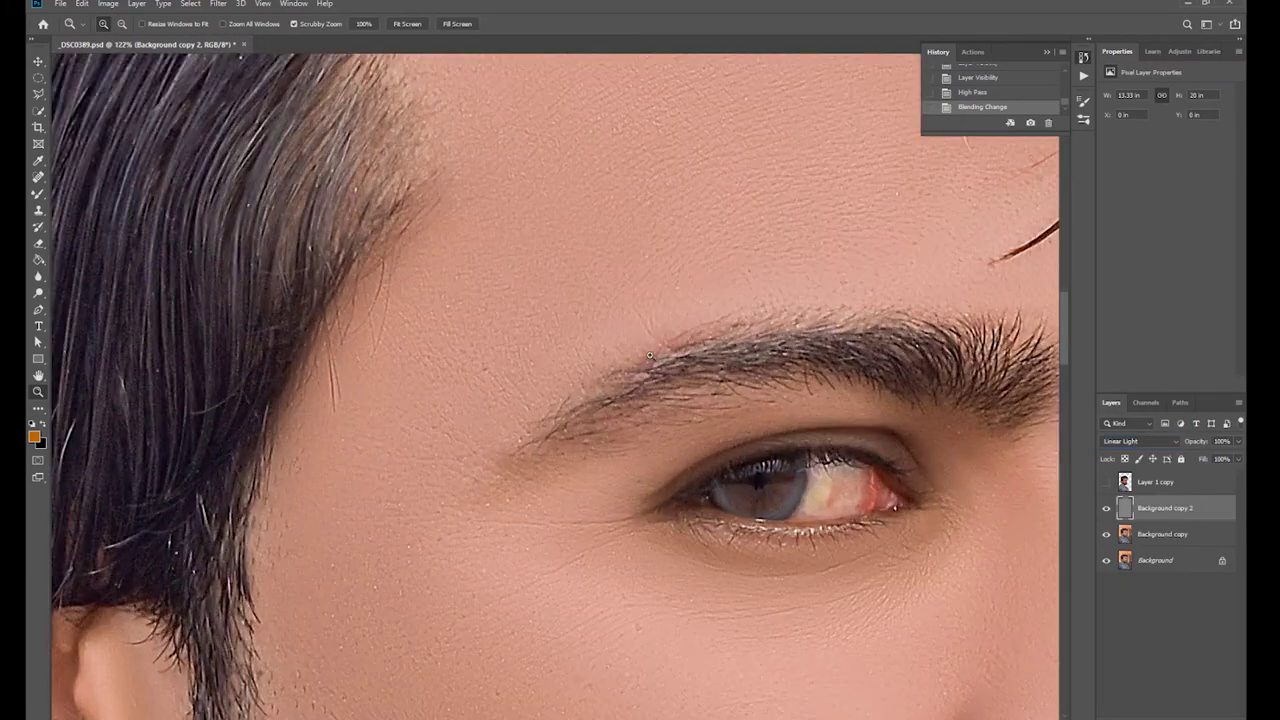
{"action": "mouse_move", "coordinate": [600, 571]}
{"action": "left_mouse_down"}
{"action": "mouse_move", "coordinate": [740, 571]}
{"action": "mouse_move", "coordinate": [716, 436]}
{"action": "mouse_move", "coordinate": [754, 557]}
{"action": "mouse_move", "coordinate": [651, 409]}
{"action": "mouse_move", "coordinate": [746, 569]}
{"action": "left_mouse_up"}
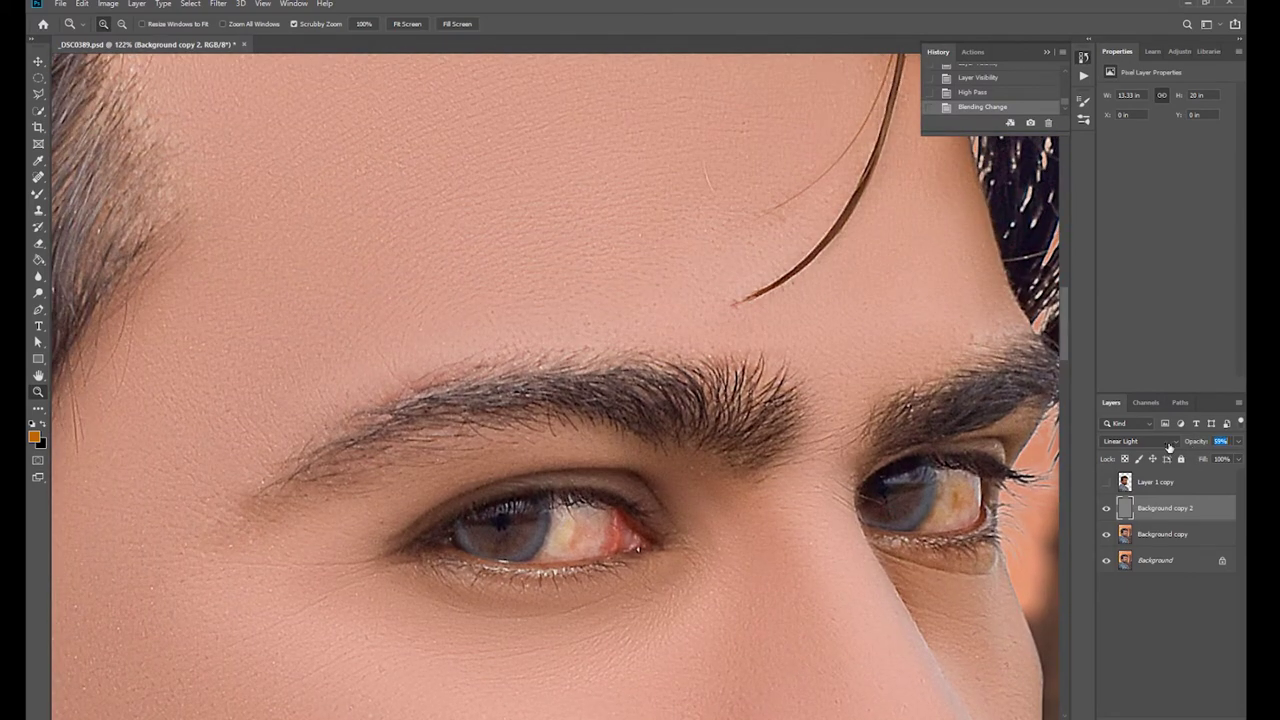
{"action": "left_click_drag", "start_coordinate": [1170, 446], "coordinate": [1143, 447]}
{"action": "type", "text": "100"}
{"action": "key", "text": "Return"}
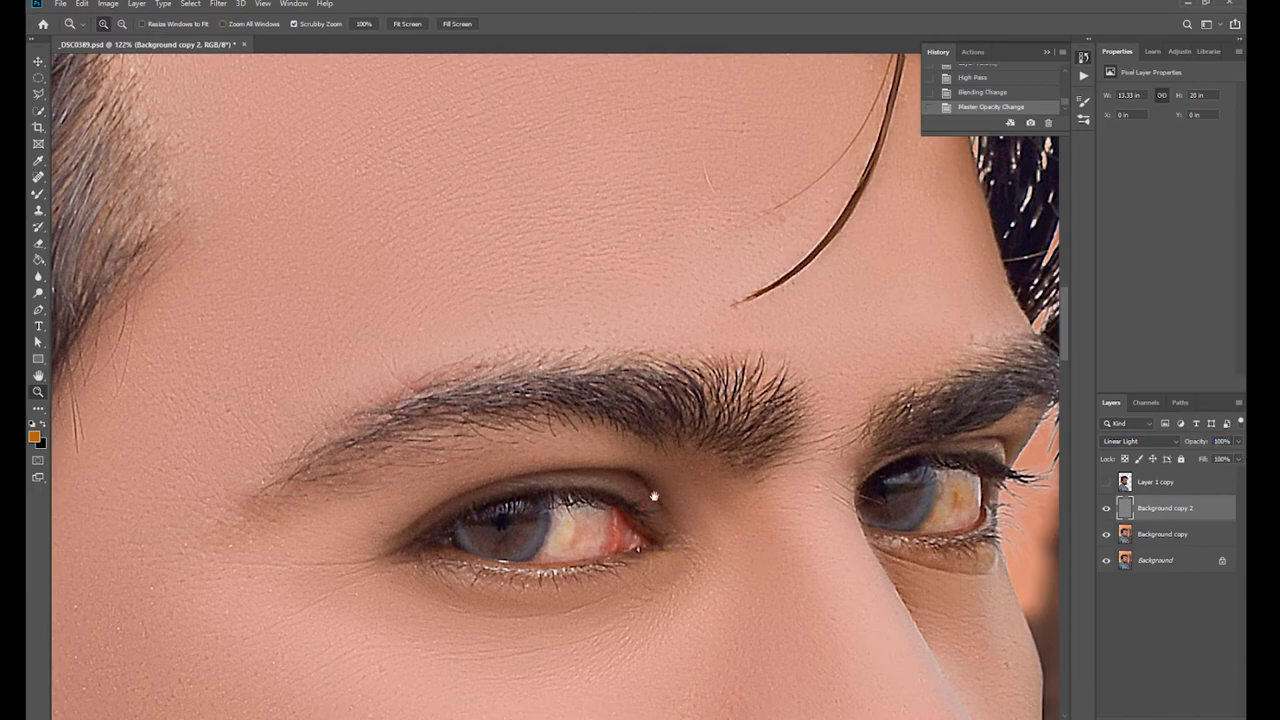
Compare the sharpening on the beard, ear and cheek by toggling layers.
{"action": "mouse_move", "coordinate": [653, 497]}
{"action": "left_mouse_down"}
{"action": "mouse_move", "coordinate": [720, 563]}
{"action": "mouse_move", "coordinate": [777, 543]}
{"action": "mouse_move", "coordinate": [596, 542]}
{"action": "left_mouse_up"}
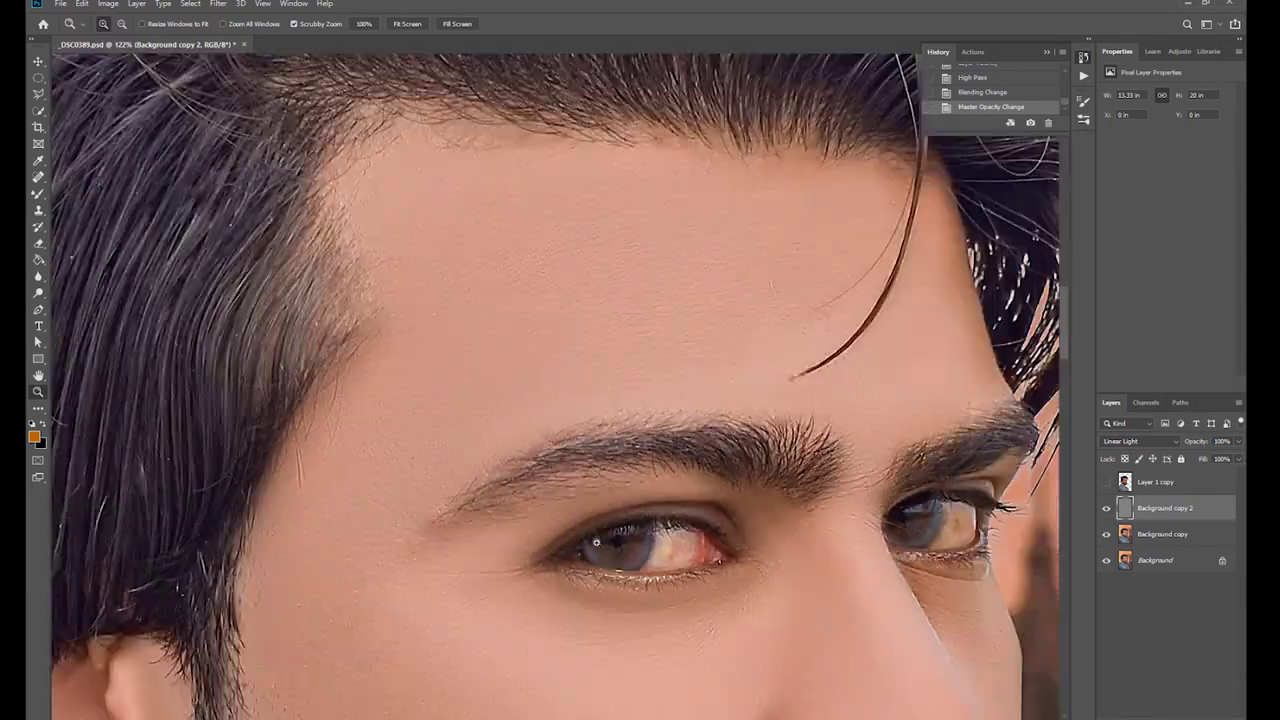
{"action": "scroll", "coordinate": [596, 542], "scroll_direction": "down", "scroll_amount": 3}
{"action": "right_click", "coordinate": [582, 546]}
{"action": "left_click", "coordinate": [600, 553]}
{"action": "left_click", "coordinate": [480, 400]}
{"action": "left_click_drag", "start_coordinate": [500, 549], "coordinate": [748, 445]}
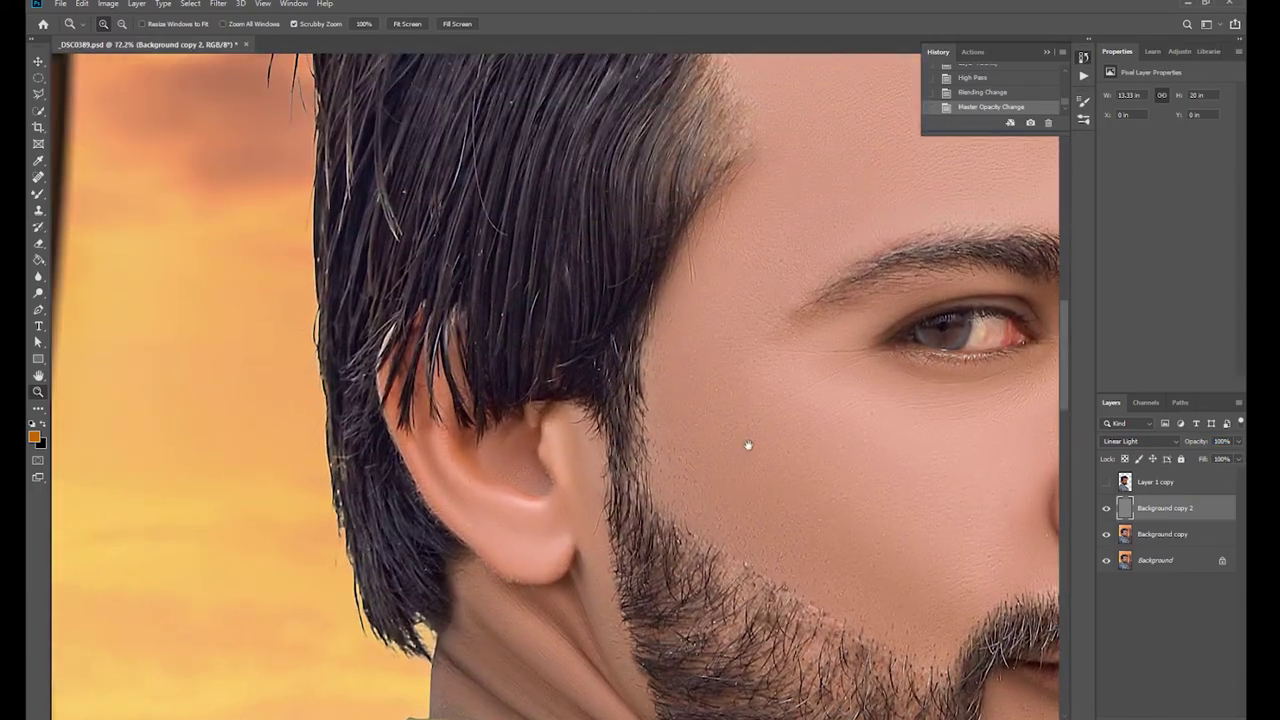
{"action": "scroll", "coordinate": [748, 445], "scroll_direction": "down", "scroll_amount": 2}
{"action": "right_click", "coordinate": [486, 429]}
{"action": "left_click", "coordinate": [515, 437]}
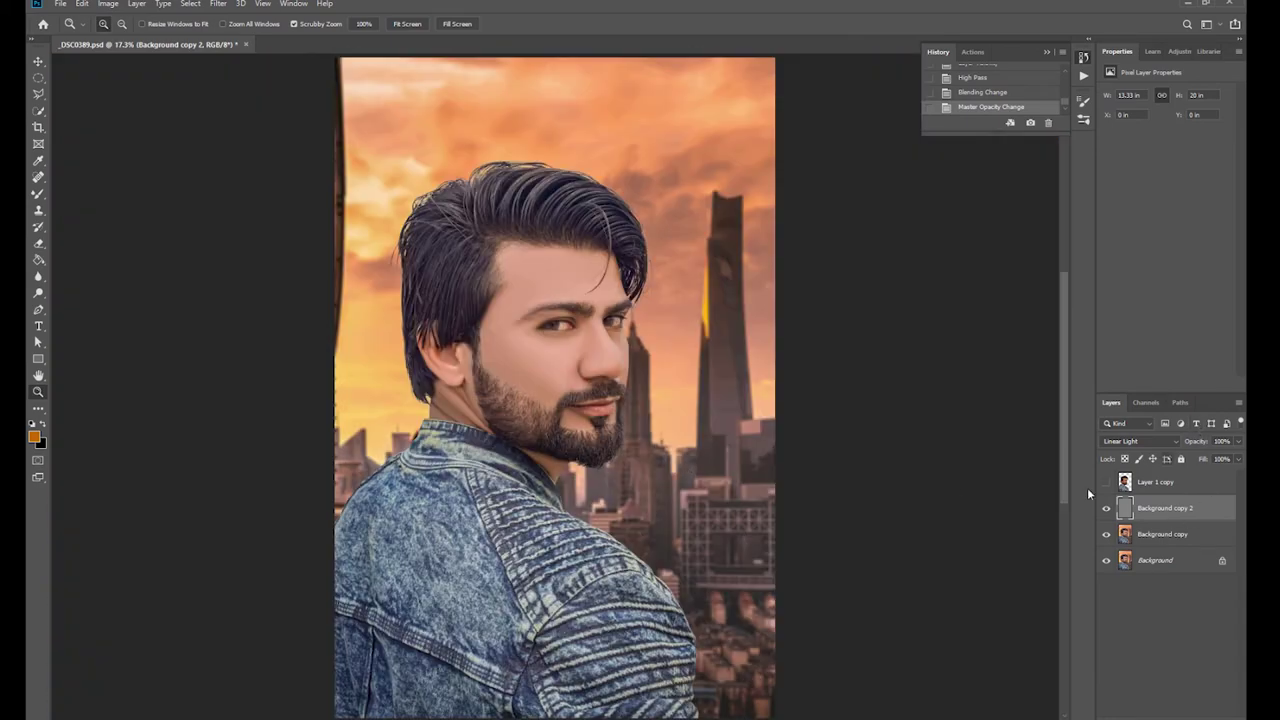
{"action": "key", "text": "Delete"}
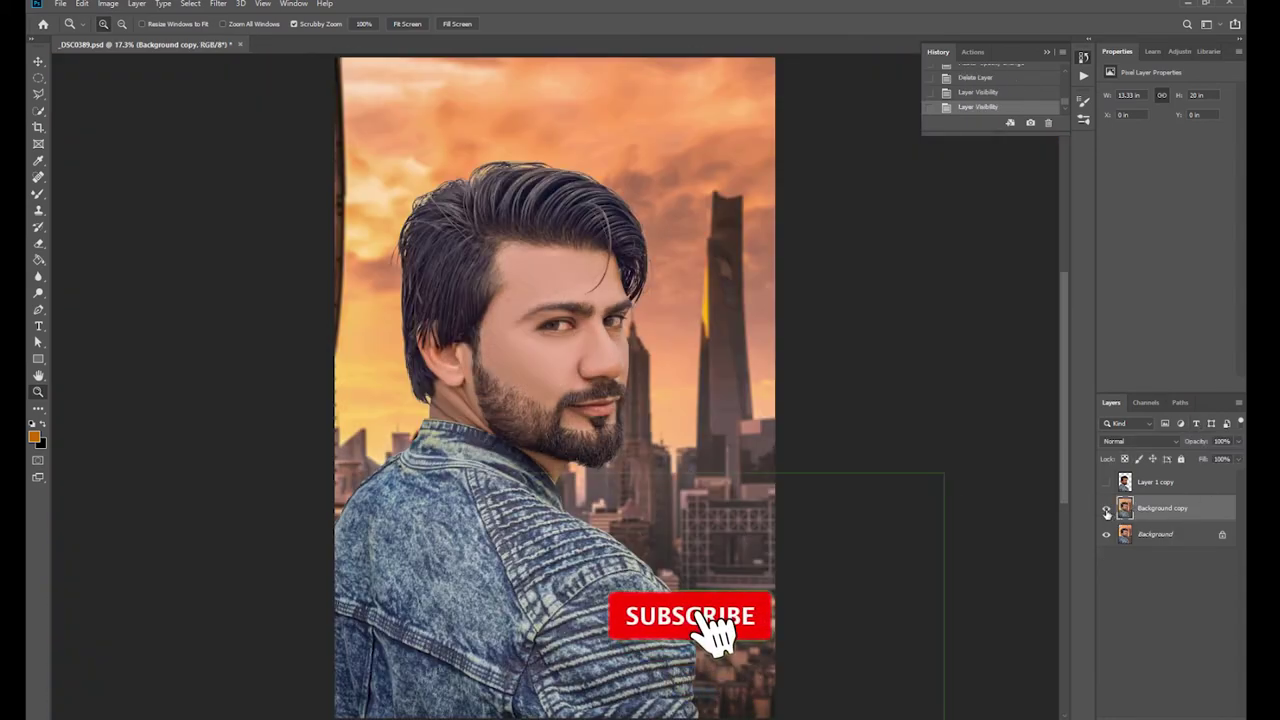
{"action": "left_click", "coordinate": [601, 479]}
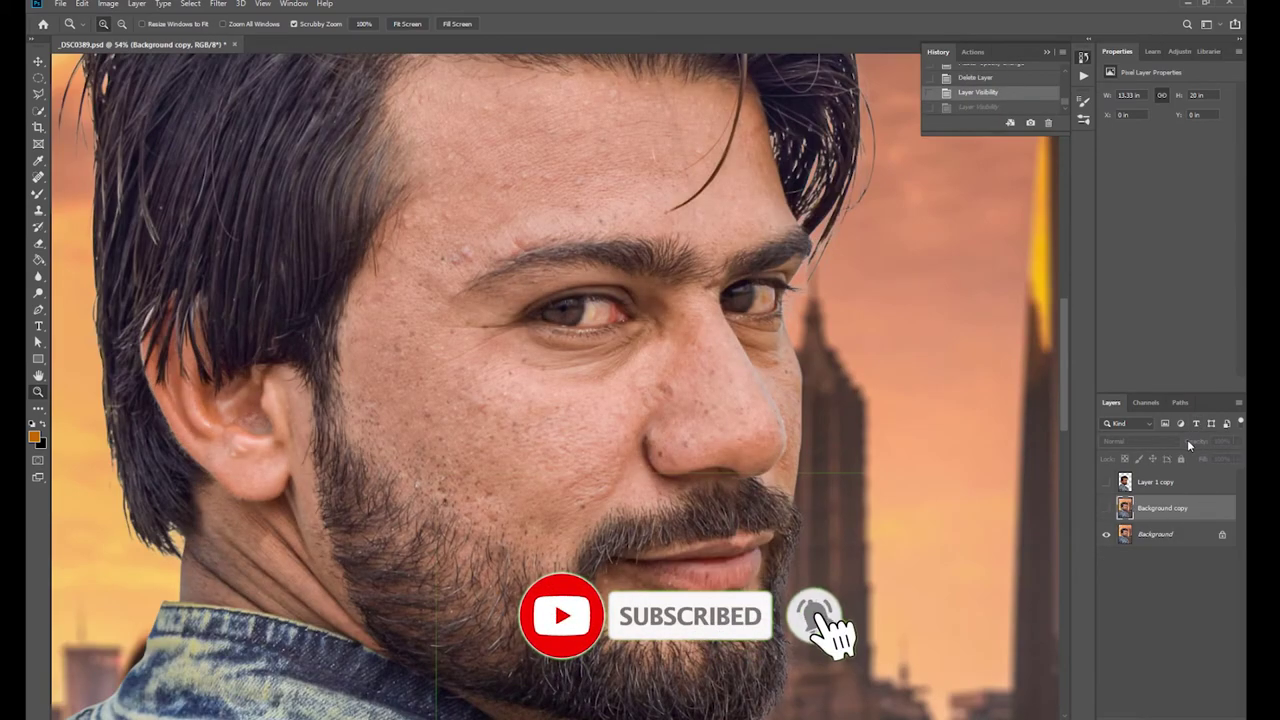
Lower the sharpening layer's opacity to 34%.
{"action": "left_click_drag", "start_coordinate": [1188, 444], "coordinate": [1170, 450]}
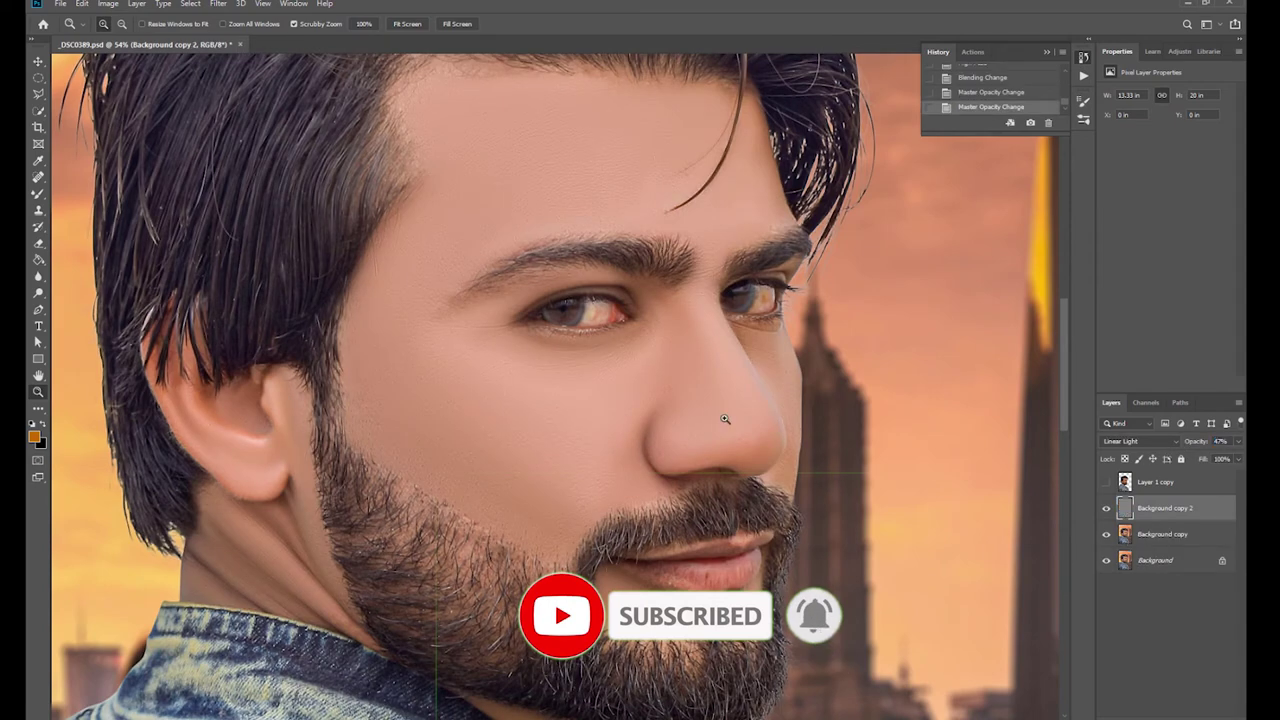
{"action": "left_click_drag", "start_coordinate": [669, 473], "coordinate": [666, 520]}
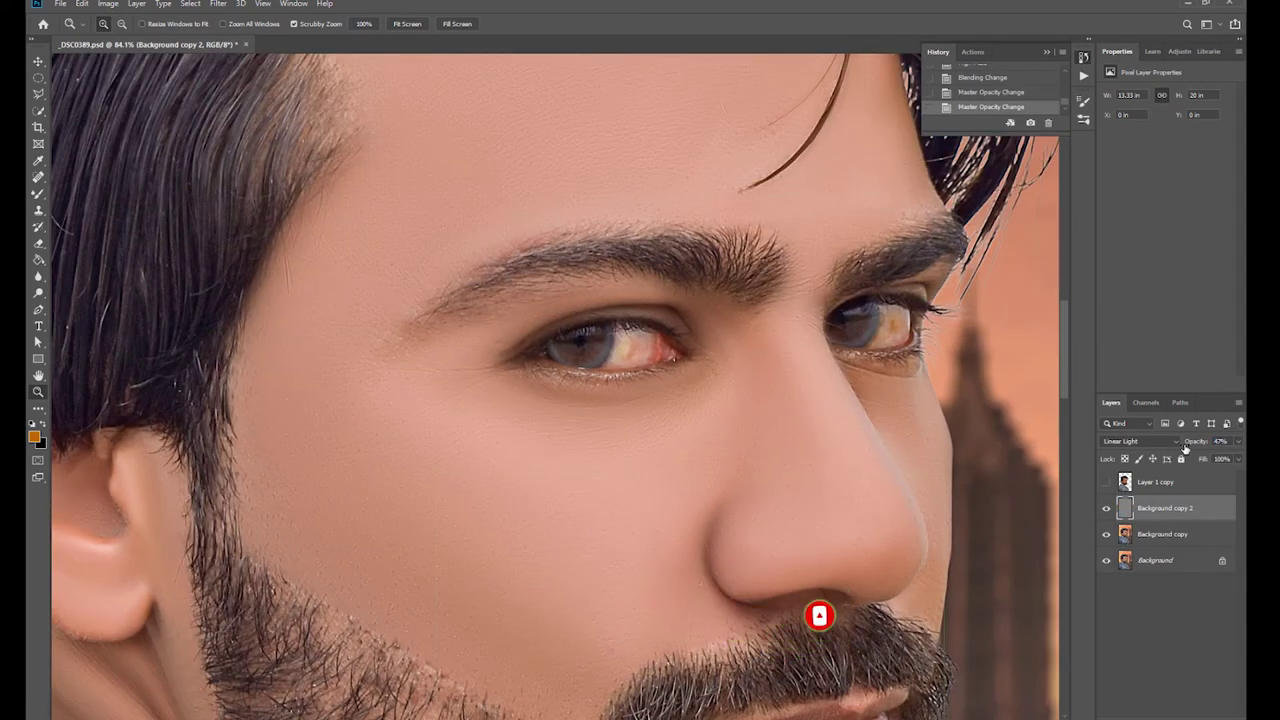
{"action": "left_click_drag", "start_coordinate": [1185, 449], "coordinate": [1171, 451]}
{"action": "key", "text": "ctrl+0"}
{"action": "right_click", "coordinate": [1180, 510]}
Merge visible layers, then duplicate Background and reapply High Pass in Linear Light.
{"action": "left_click", "coordinate": [1060, 588]}
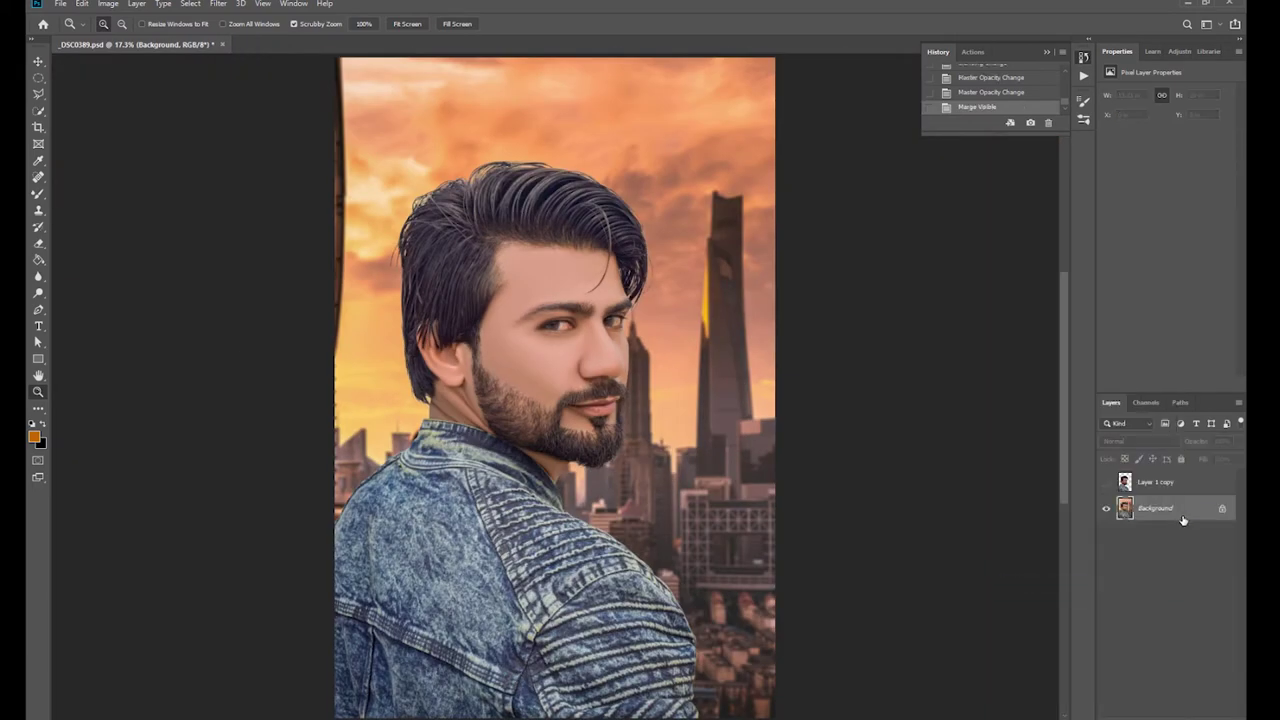
{"action": "left_click_drag", "start_coordinate": [1183, 520], "coordinate": [1183, 708]}
{"action": "left_click", "coordinate": [218, 3]}
{"action": "left_click", "coordinate": [235, 17]}
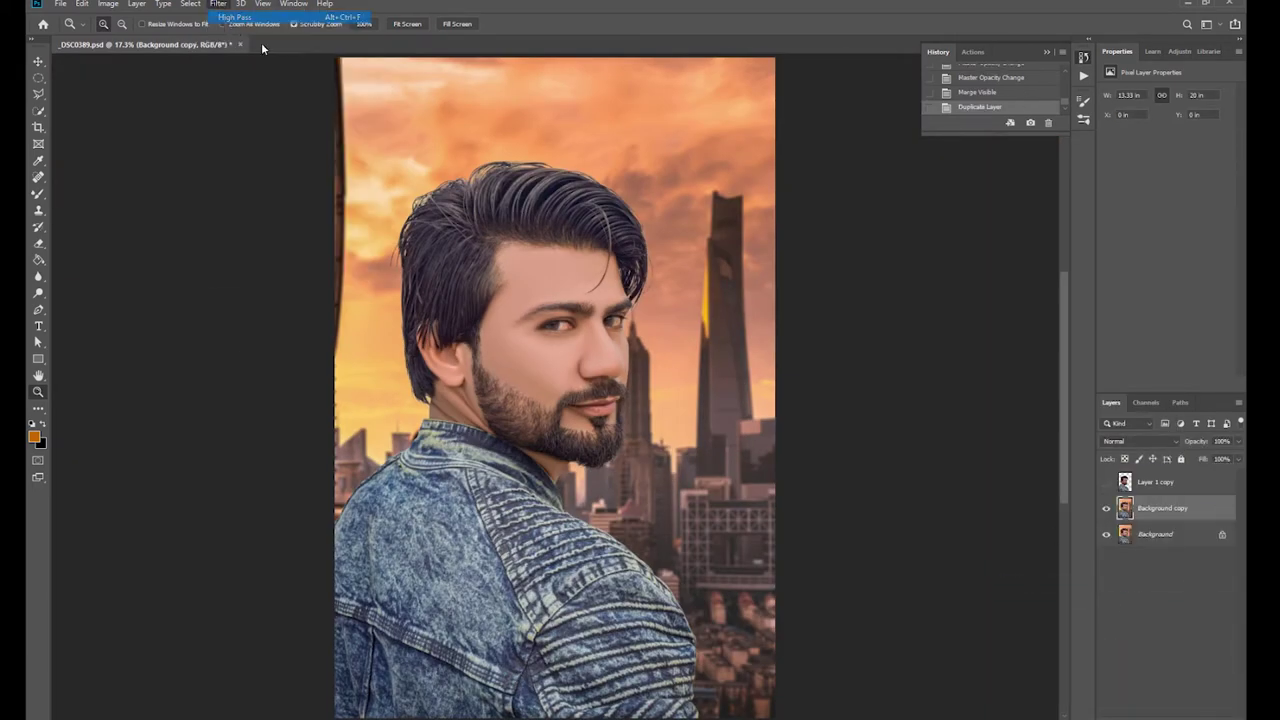
{"action": "left_click", "coordinate": [1140, 441]}
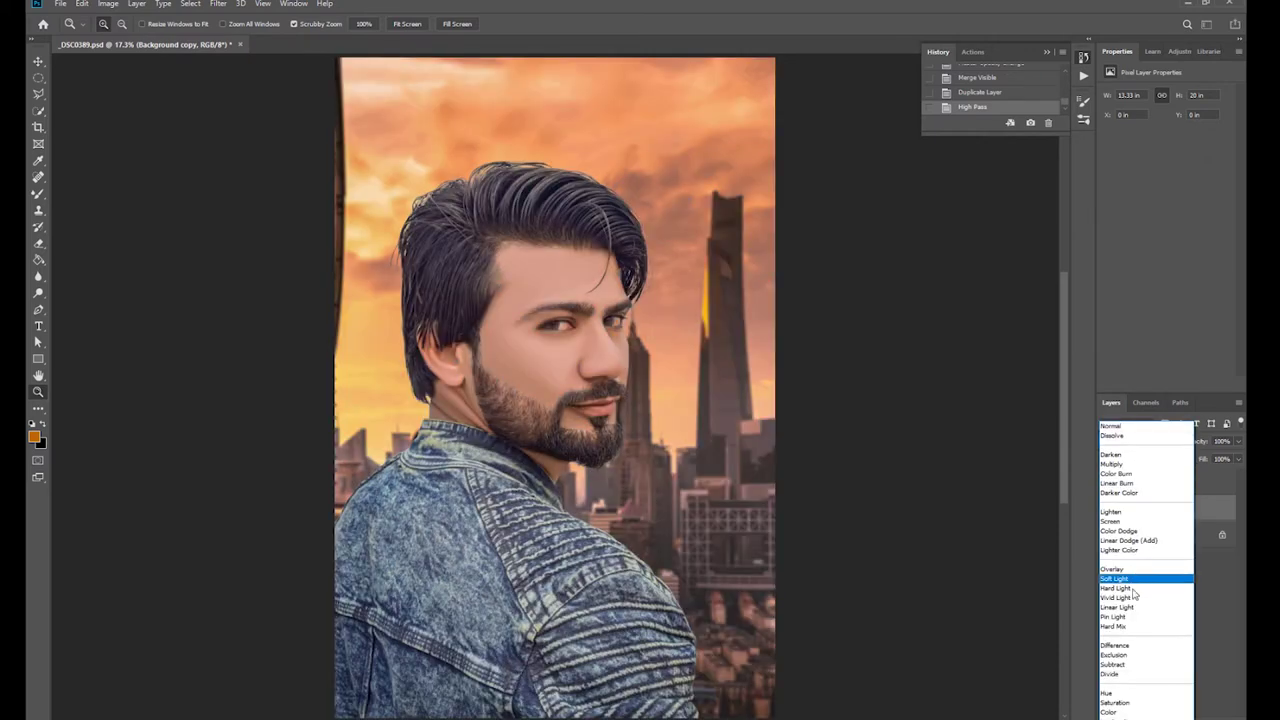
{"action": "left_click", "coordinate": [1130, 594]}
Set the sharpening copy to 42% opacity, merge visible, and duplicate Background again.
{"action": "left_click", "coordinate": [570, 484]}
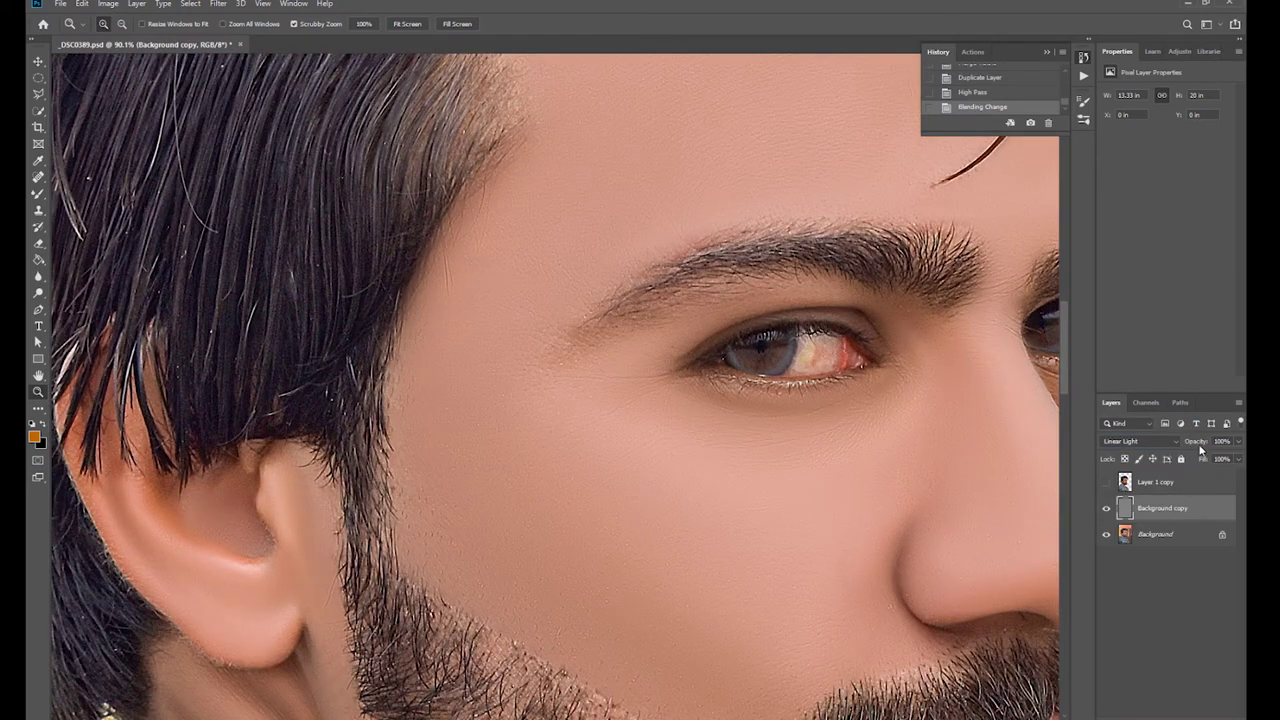
{"action": "left_click_drag", "start_coordinate": [1201, 451], "coordinate": [1162, 448]}
{"action": "right_click", "coordinate": [800, 486]}
{"action": "left_click", "coordinate": [830, 491]}
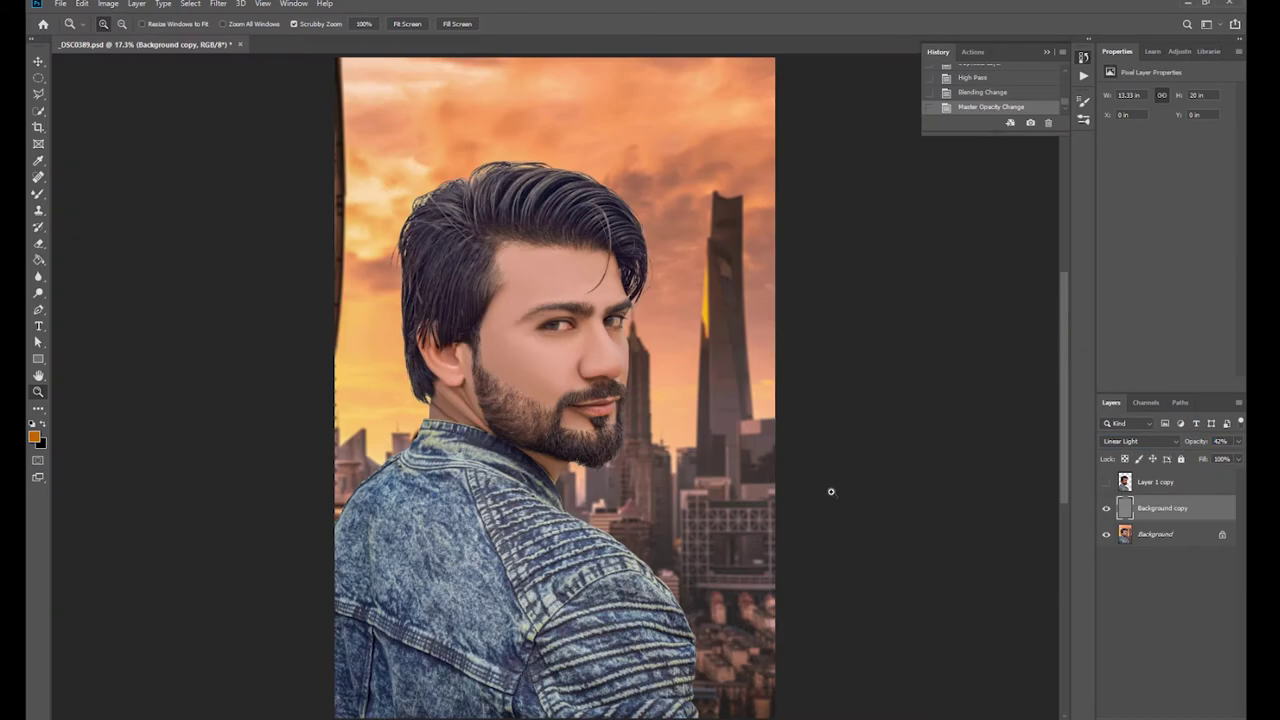
{"action": "right_click", "coordinate": [1185, 512]}
{"action": "left_click", "coordinate": [1150, 590]}
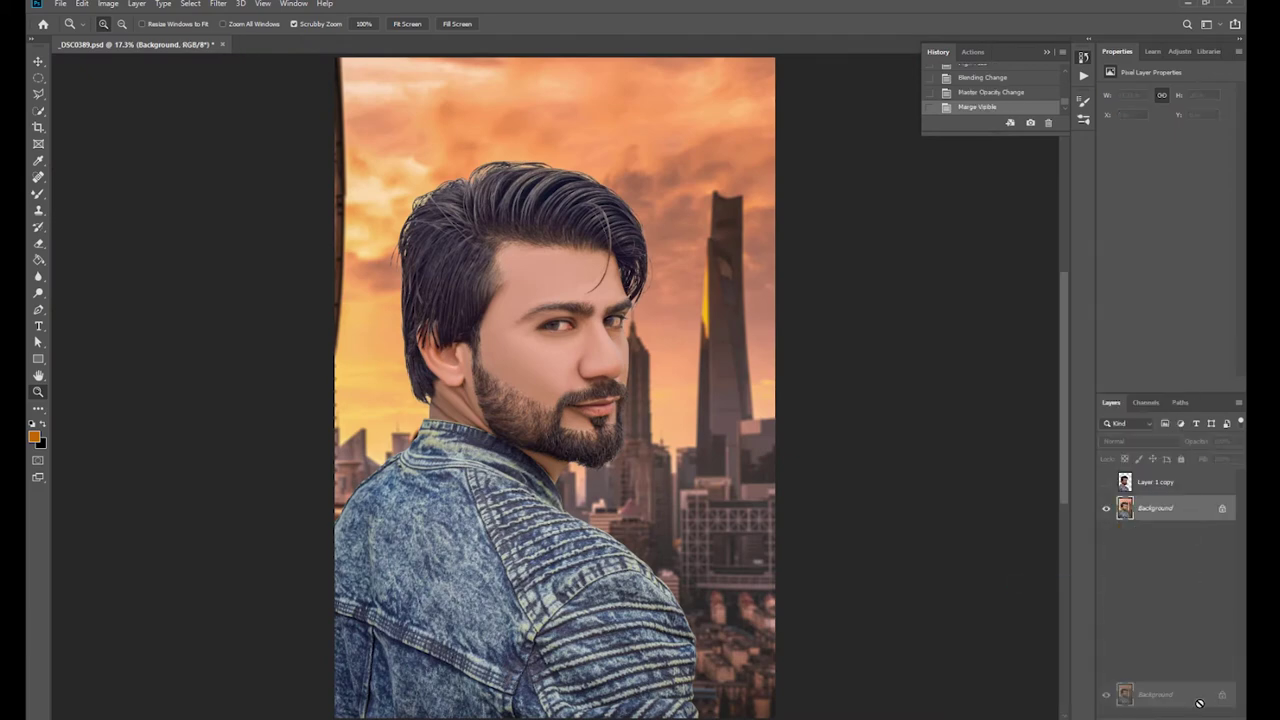
{"action": "left_click_drag", "start_coordinate": [1160, 534], "coordinate": [1212, 708]}
{"action": "left_click", "coordinate": [218, 3]}
{"action": "mouse_move", "coordinate": [317, 99]}
{"action": "left_click", "coordinate": [300, 79]}
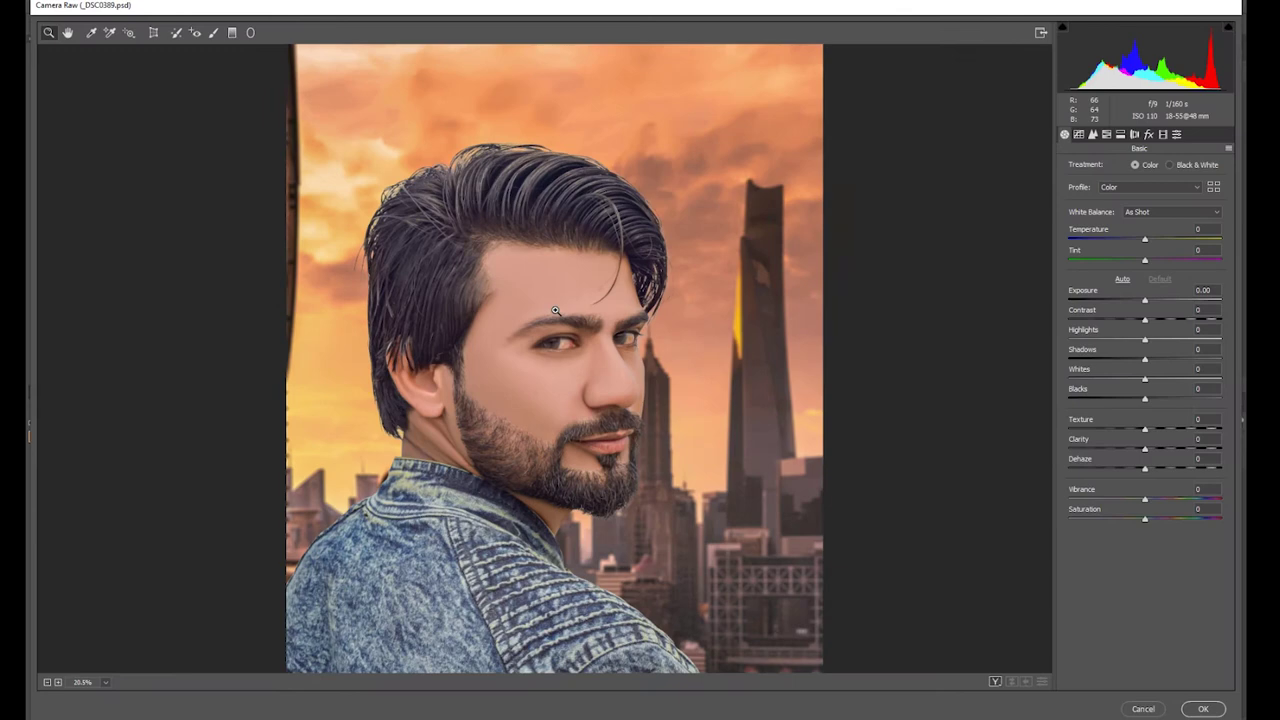
In Camera Raw HSL, drop blue, purple and magenta saturation to -100.
{"action": "left_click", "coordinate": [540, 265]}
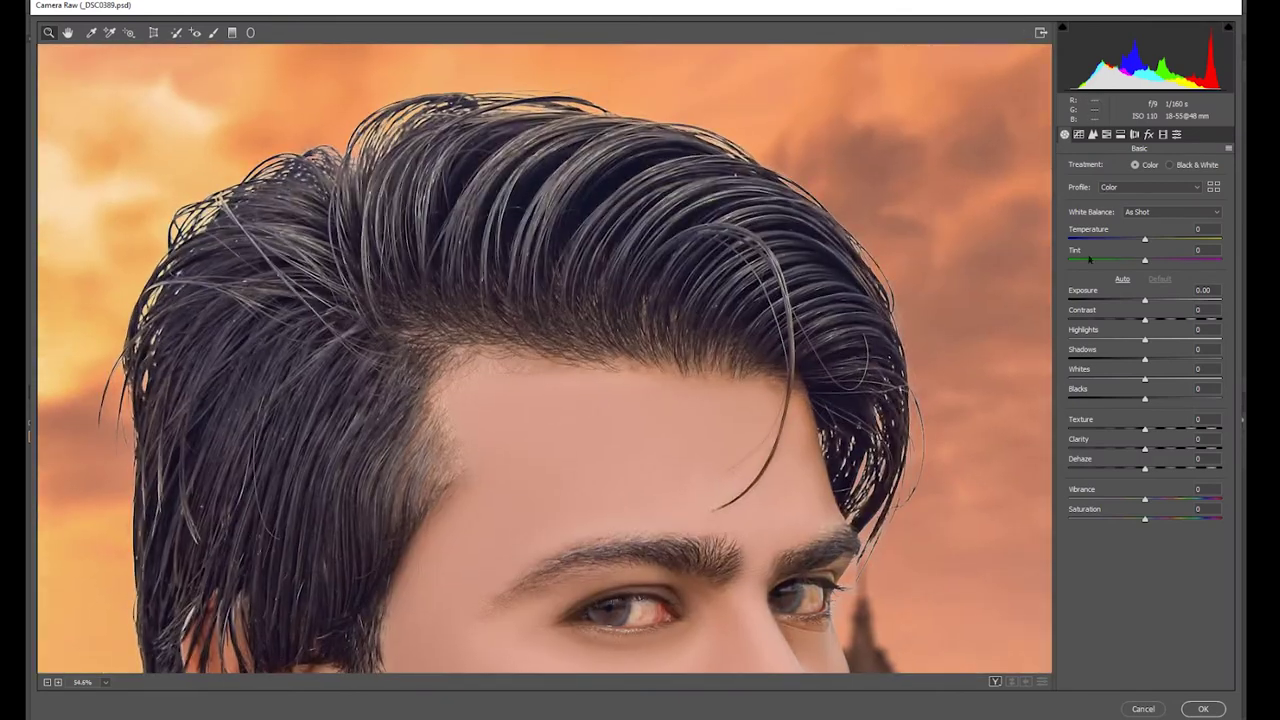
{"action": "left_click", "coordinate": [1106, 134]}
{"action": "left_click", "coordinate": [1116, 168]}
{"action": "left_click_drag", "start_coordinate": [1145, 339], "coordinate": [1133, 335]}
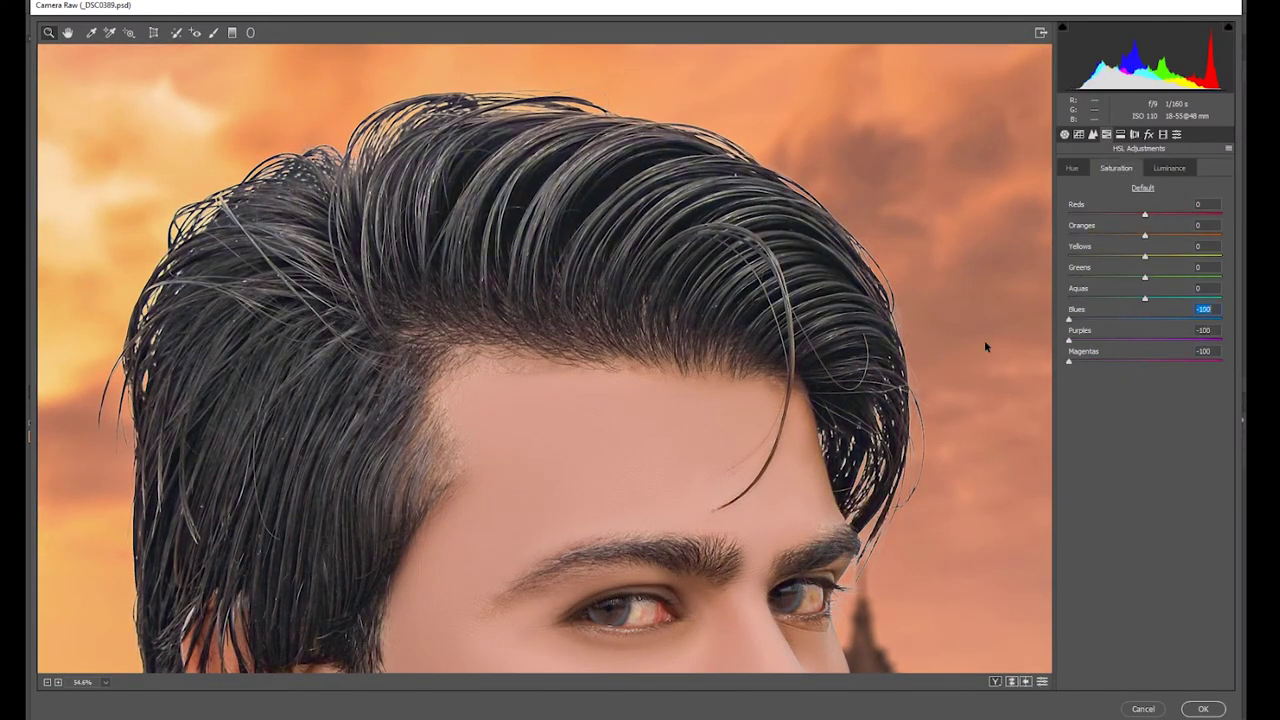
{"action": "left_click", "coordinate": [1169, 168]}
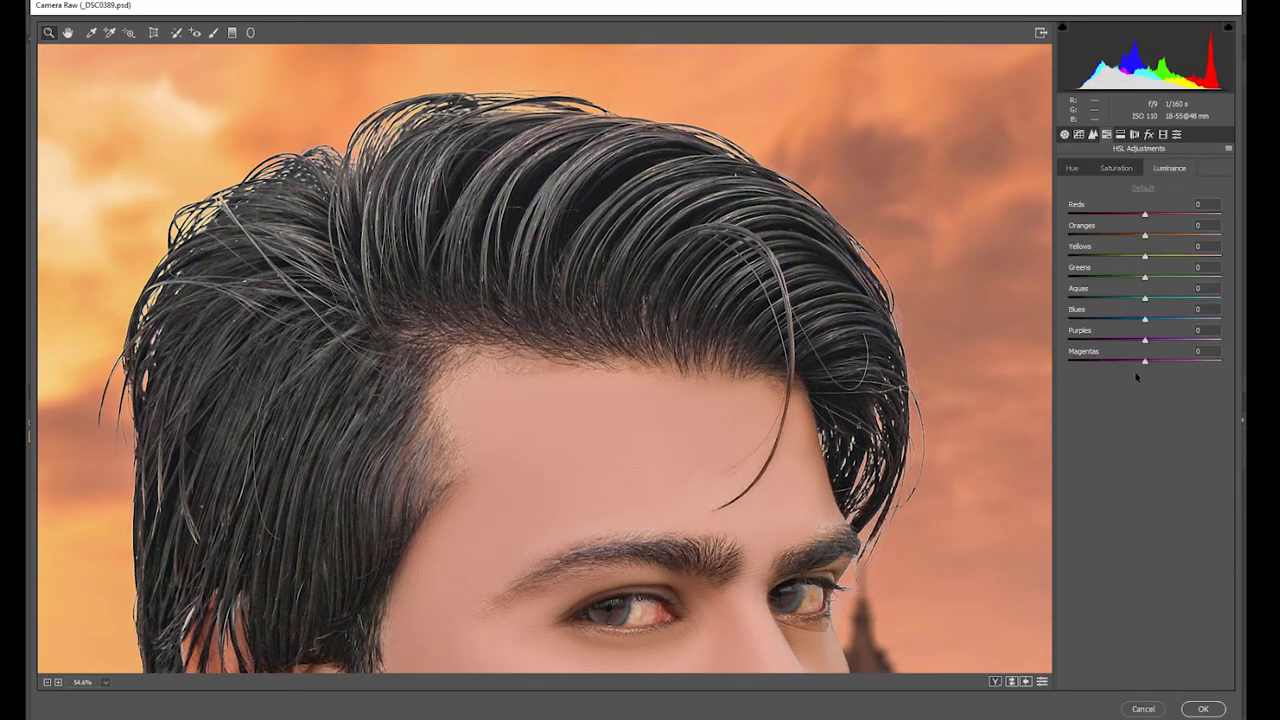
{"action": "left_click", "coordinate": [1203, 708]}
Add an inverted mask and paint white over the hair selection to reveal the desaturation.
{"action": "left_click", "coordinate": [1152, 712]}
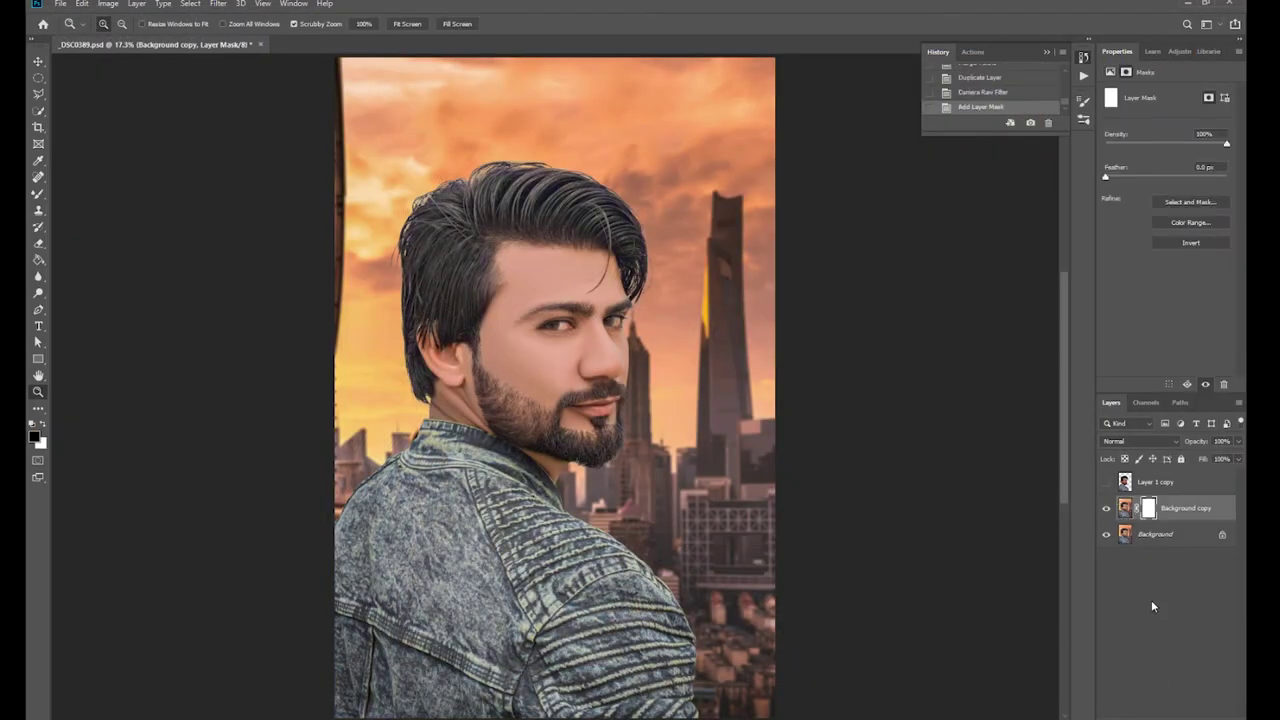
{"action": "key", "text": "ctrl+i"}
{"action": "left_click_drag", "start_coordinate": [528, 220], "coordinate": [1093, 478]}
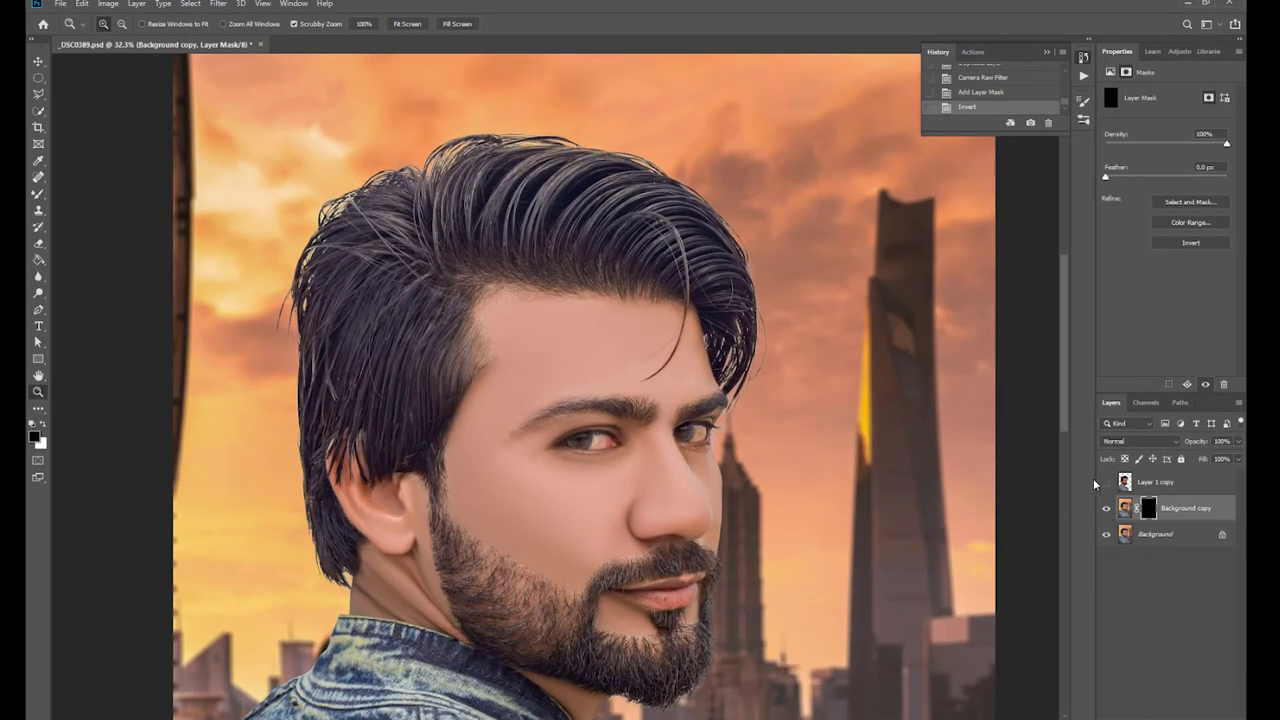
{"action": "left_click", "coordinate": [1125, 482], "text": "ctrl"}
{"action": "key", "text": "b"}
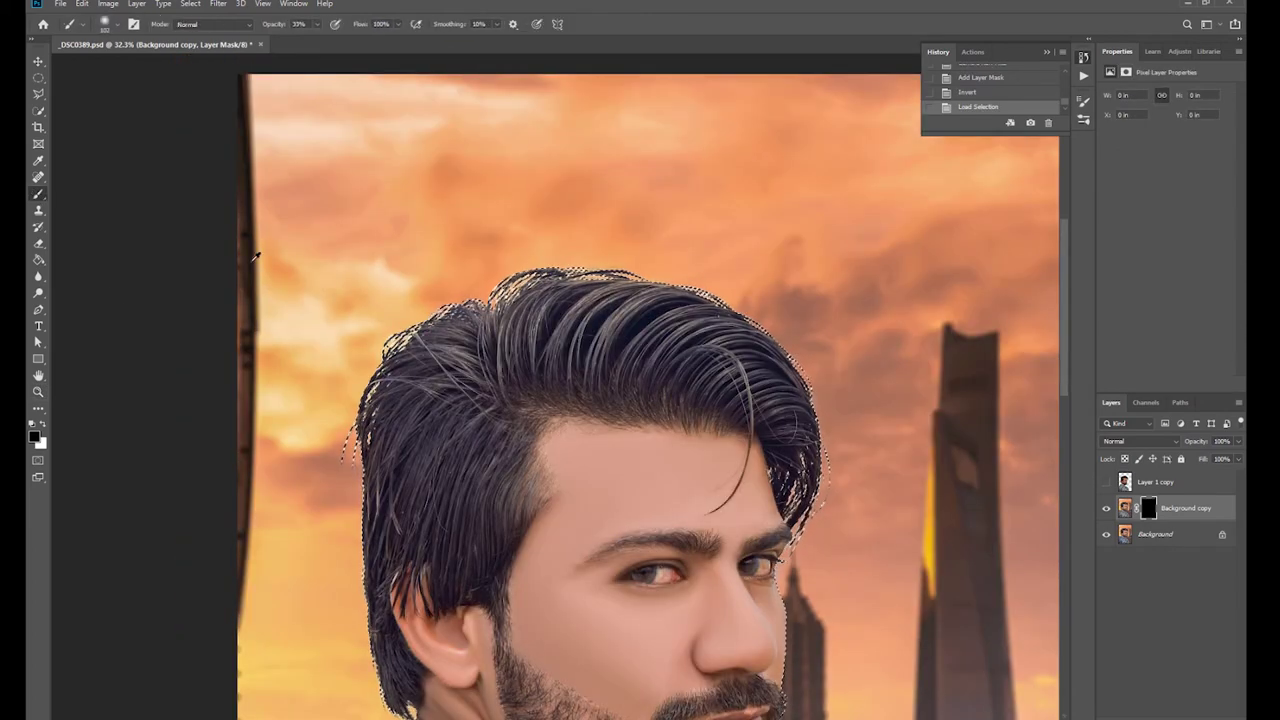
{"action": "key", "text": "x"}
{"action": "left_click_drag", "start_coordinate": [857, 386], "coordinate": [623, 329]}
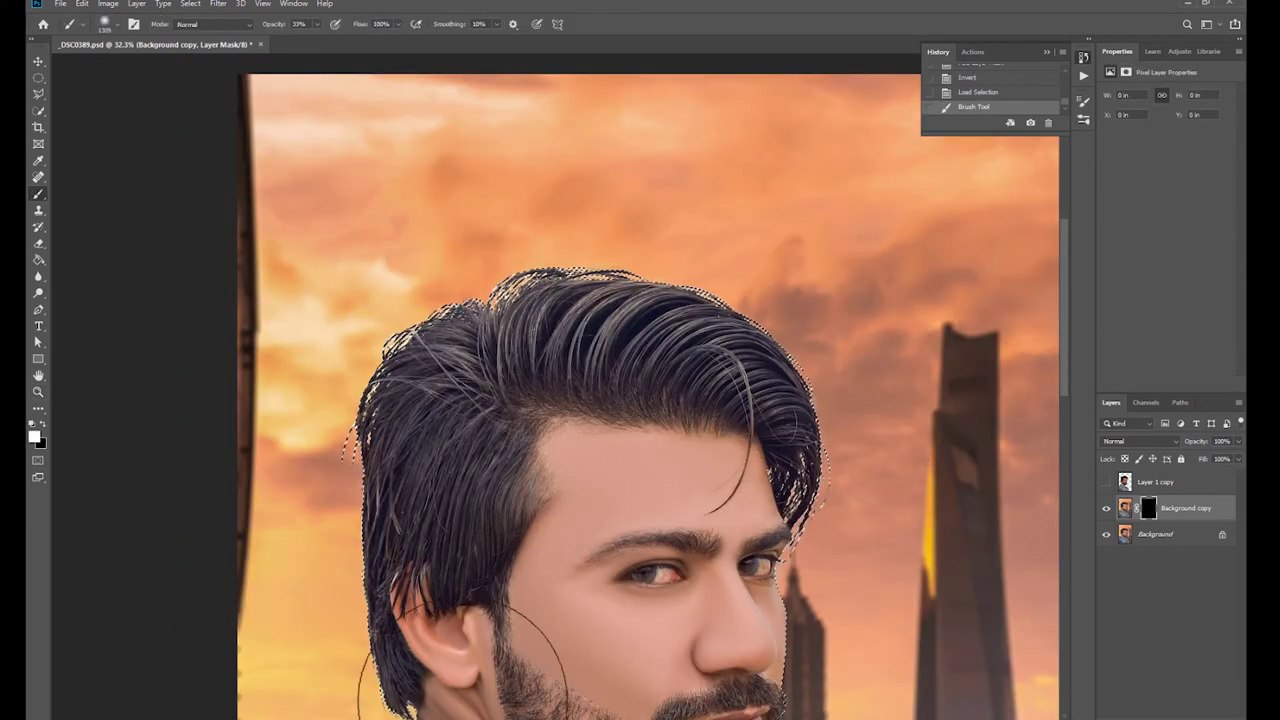
{"action": "mouse_move", "coordinate": [540, 400]}
{"action": "left_mouse_down"}
{"action": "mouse_move", "coordinate": [486, 271]}
{"action": "mouse_move", "coordinate": [457, 471]}
{"action": "left_mouse_up"}
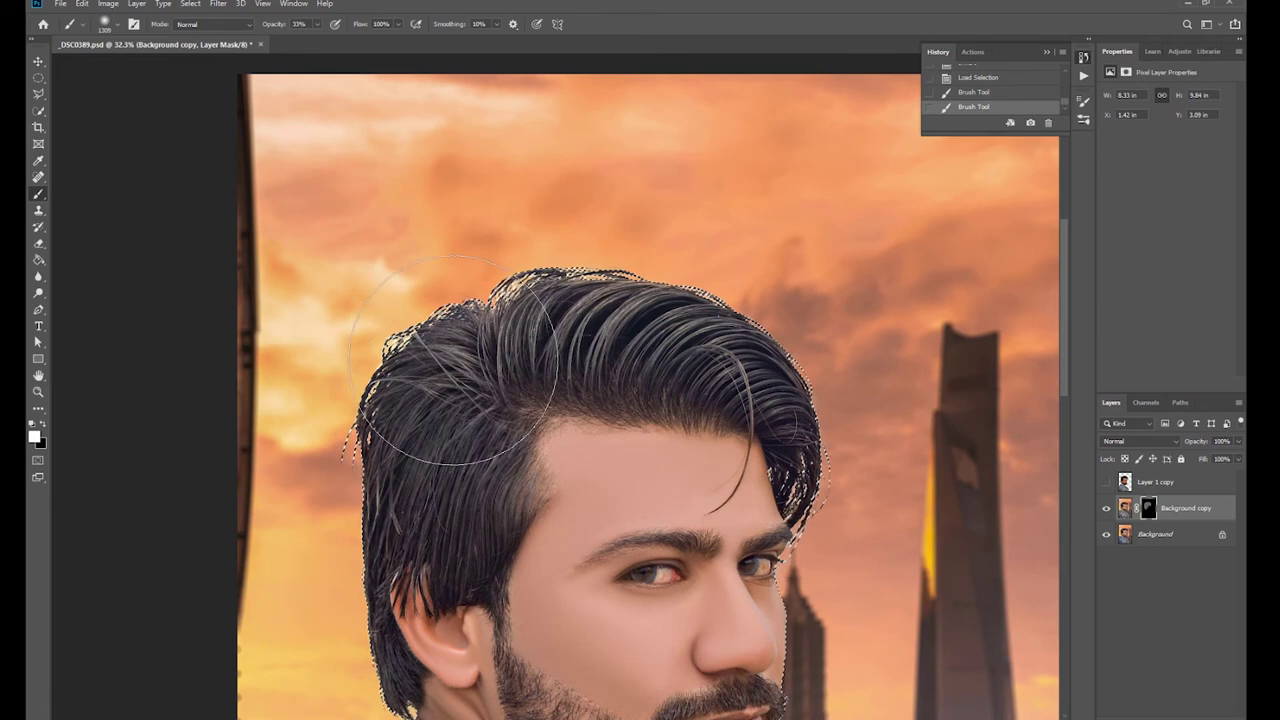
Deselect, merge visible layers into Background, and send the image to Exposure X6.
{"action": "key", "text": "z"}
{"action": "right_click", "coordinate": [588, 438]}
{"action": "left_click", "coordinate": [615, 439]}
{"action": "key", "text": "ctrl+d"}
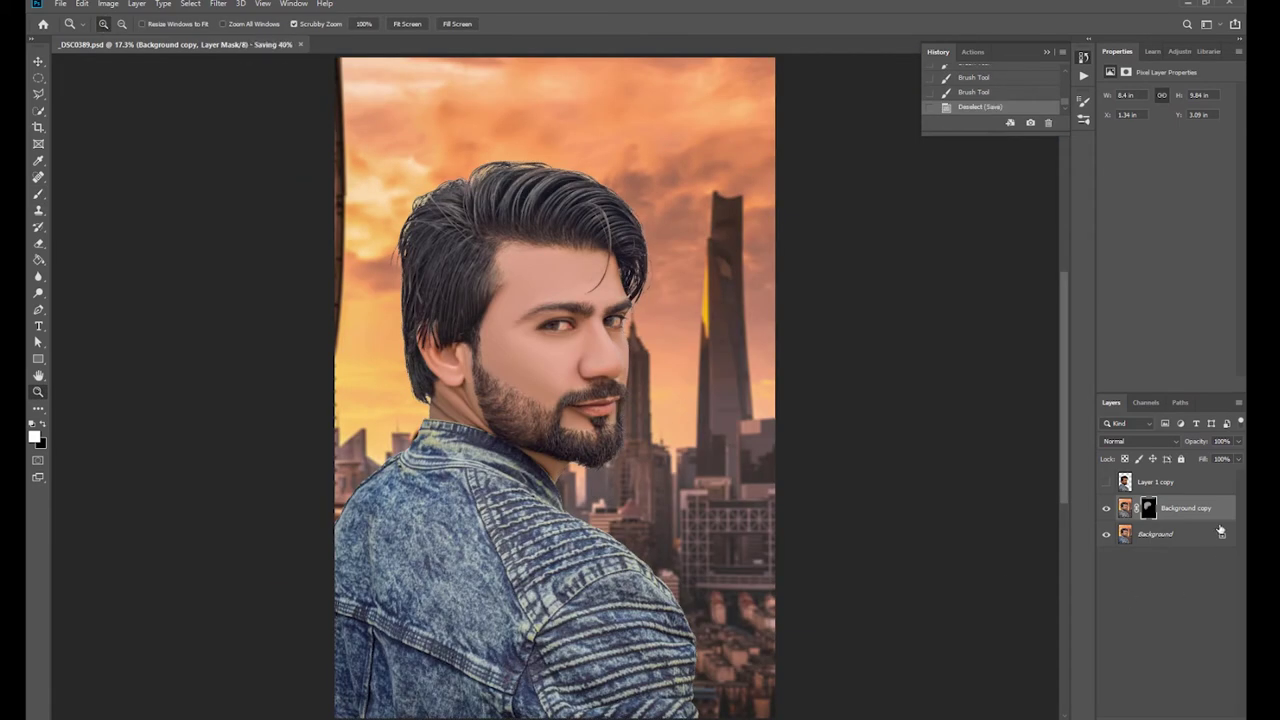
{"action": "right_click", "coordinate": [1155, 518]}
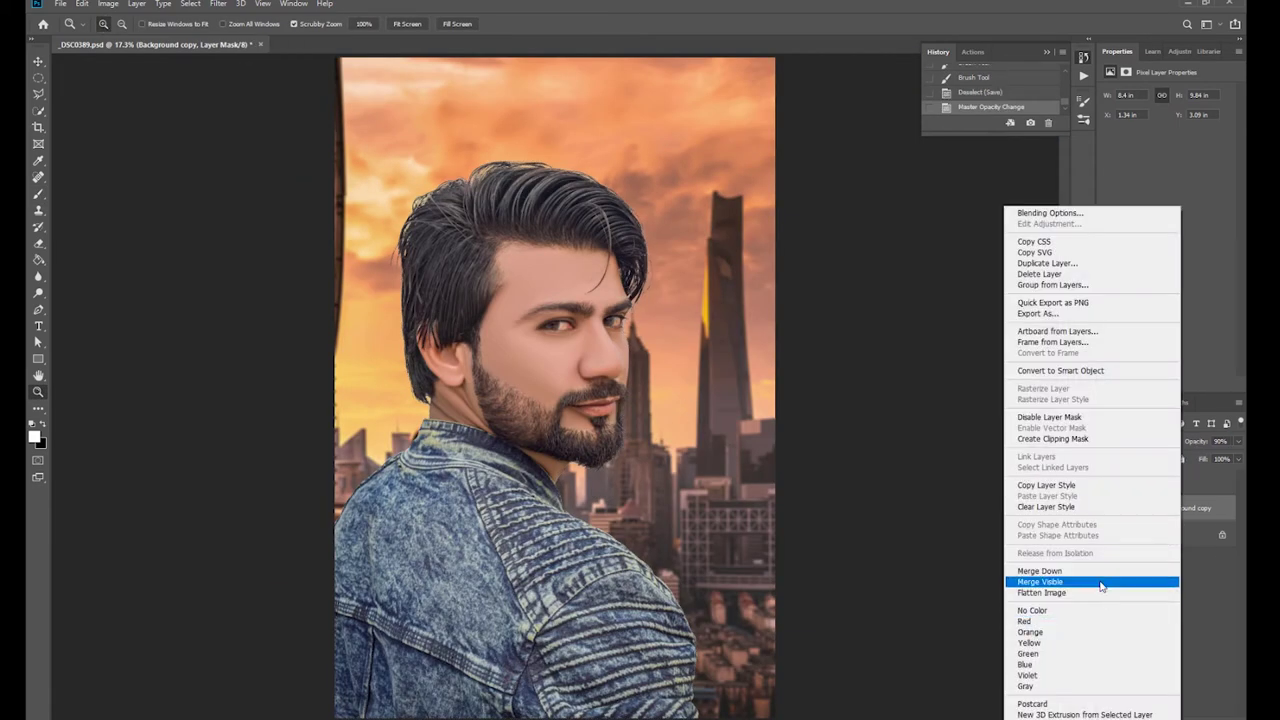
{"action": "left_click", "coordinate": [1060, 584]}
{"action": "left_click", "coordinate": [218, 4]}
{"action": "mouse_move", "coordinate": [250, 275]}
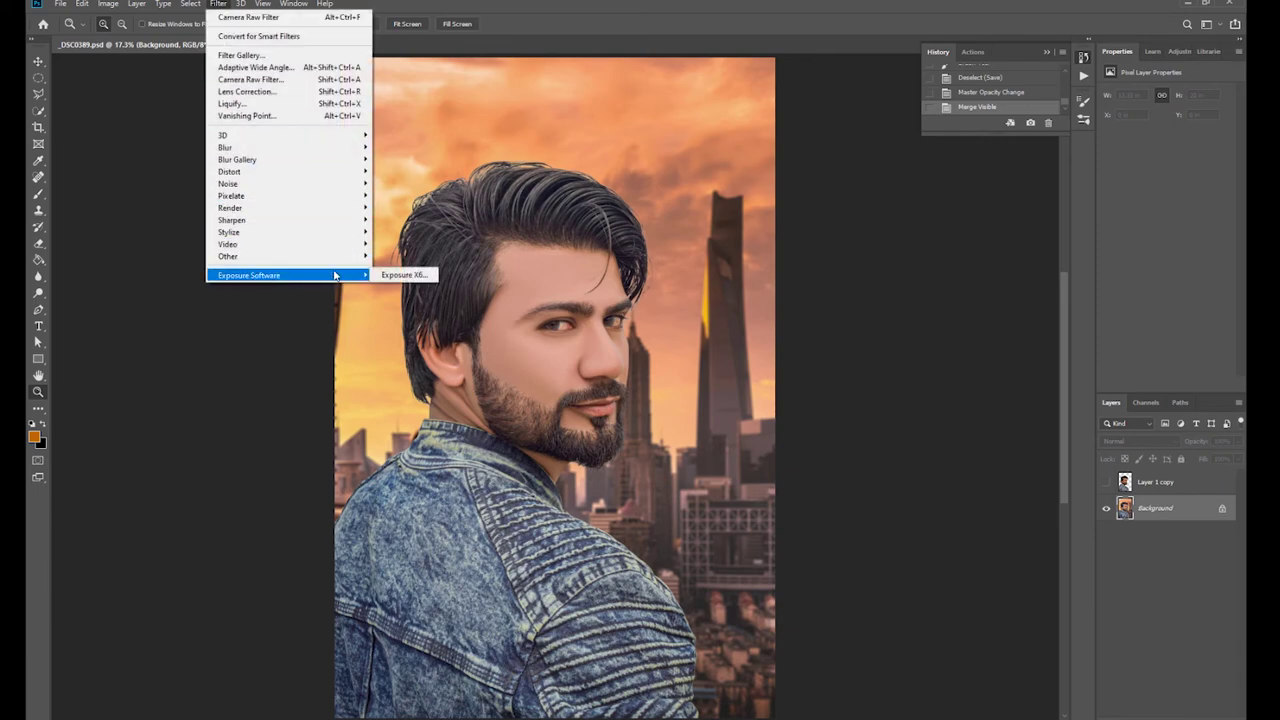
{"action": "left_click", "coordinate": [400, 276]}
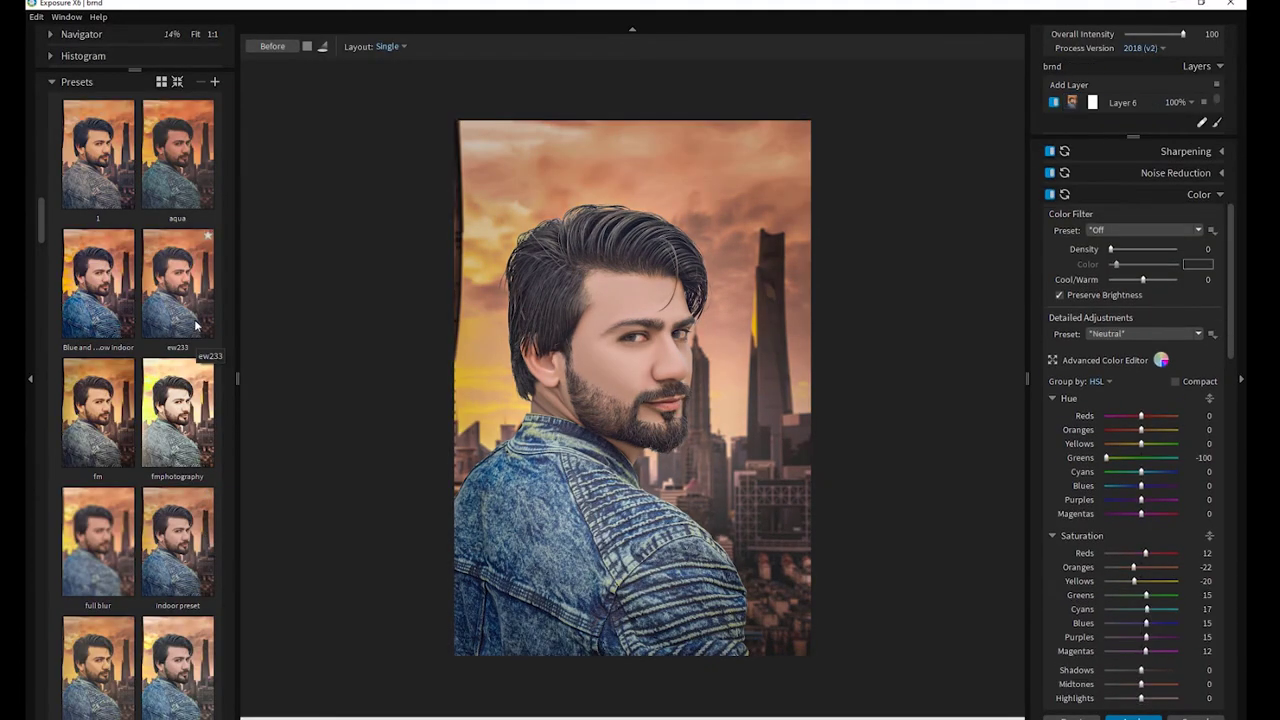
Reduce preset intensity to 53 and add a layer graded with the Haze Reduction LUT.
{"action": "scroll", "coordinate": [218, 300], "scroll_direction": "down", "scroll_amount": 2}
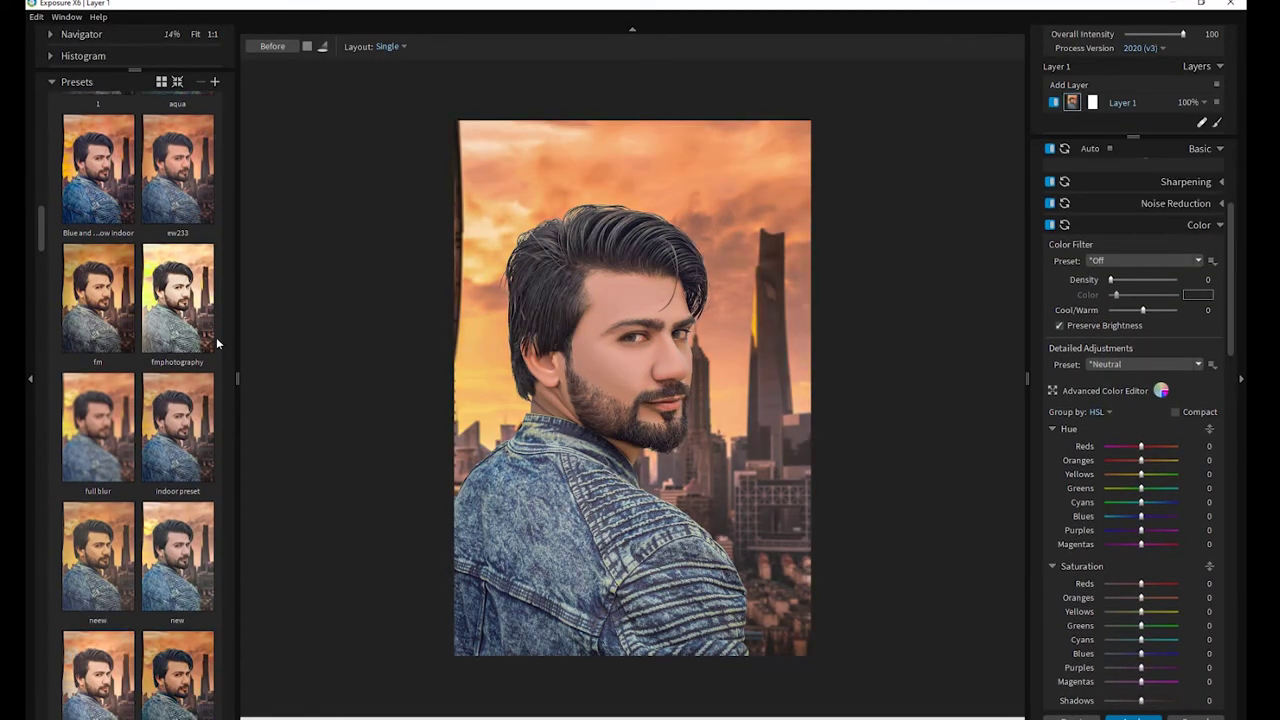
{"action": "scroll", "coordinate": [218, 343], "scroll_direction": "down", "scroll_amount": 2}
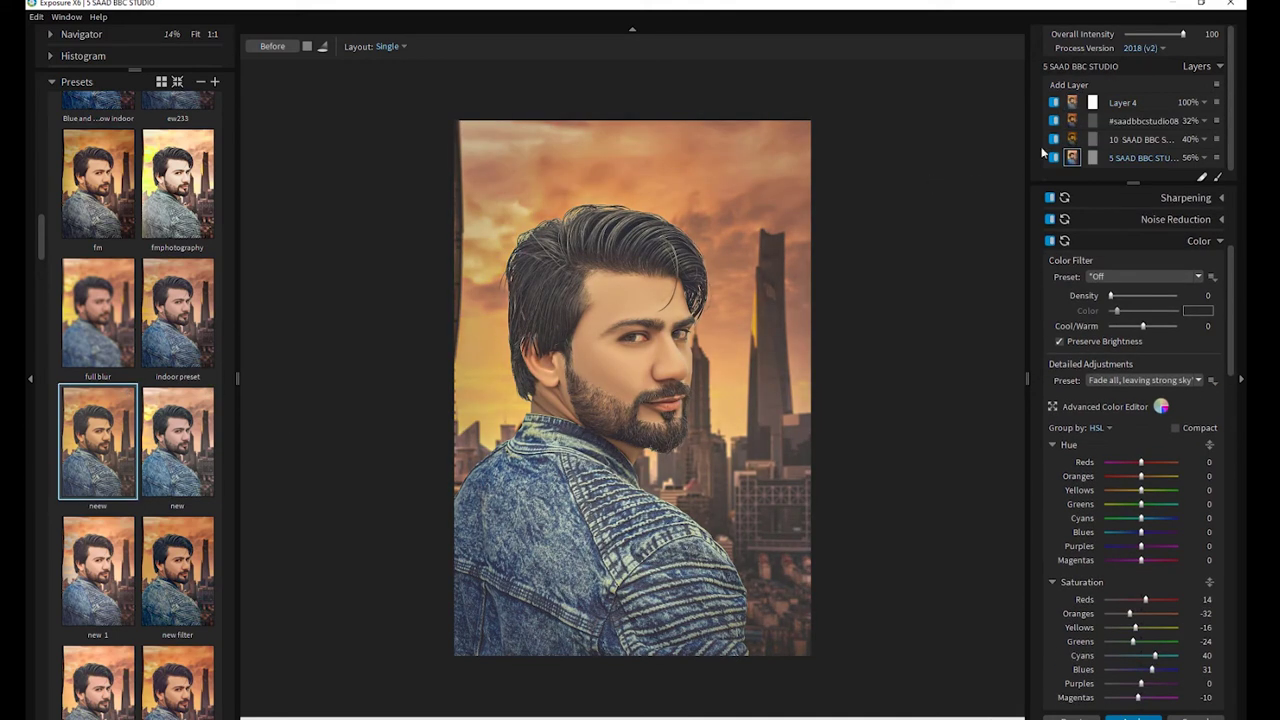
{"action": "left_click", "coordinate": [1155, 36]}
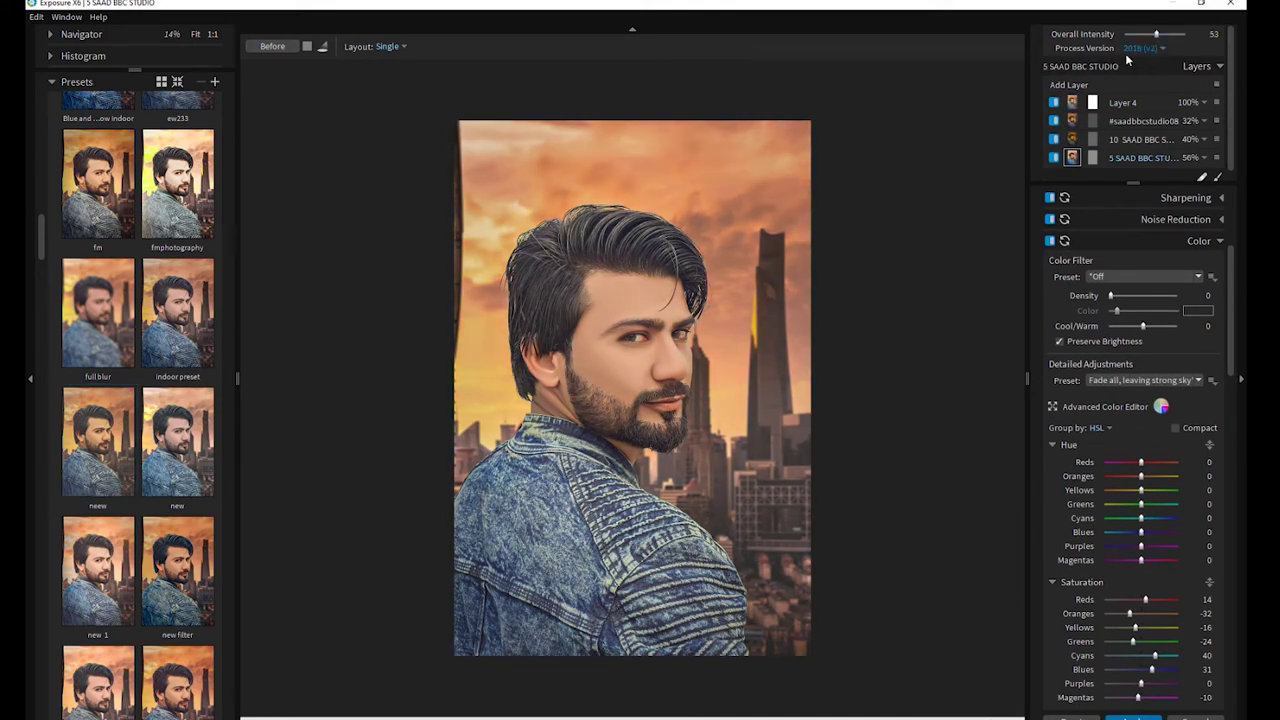
{"action": "left_click", "coordinate": [1069, 85]}
{"action": "scroll", "coordinate": [1140, 390], "scroll_direction": "down", "scroll_amount": 8}
{"action": "scroll", "coordinate": [1100, 500], "scroll_direction": "down", "scroll_amount": 4}
{"action": "left_click", "coordinate": [1082, 632]}
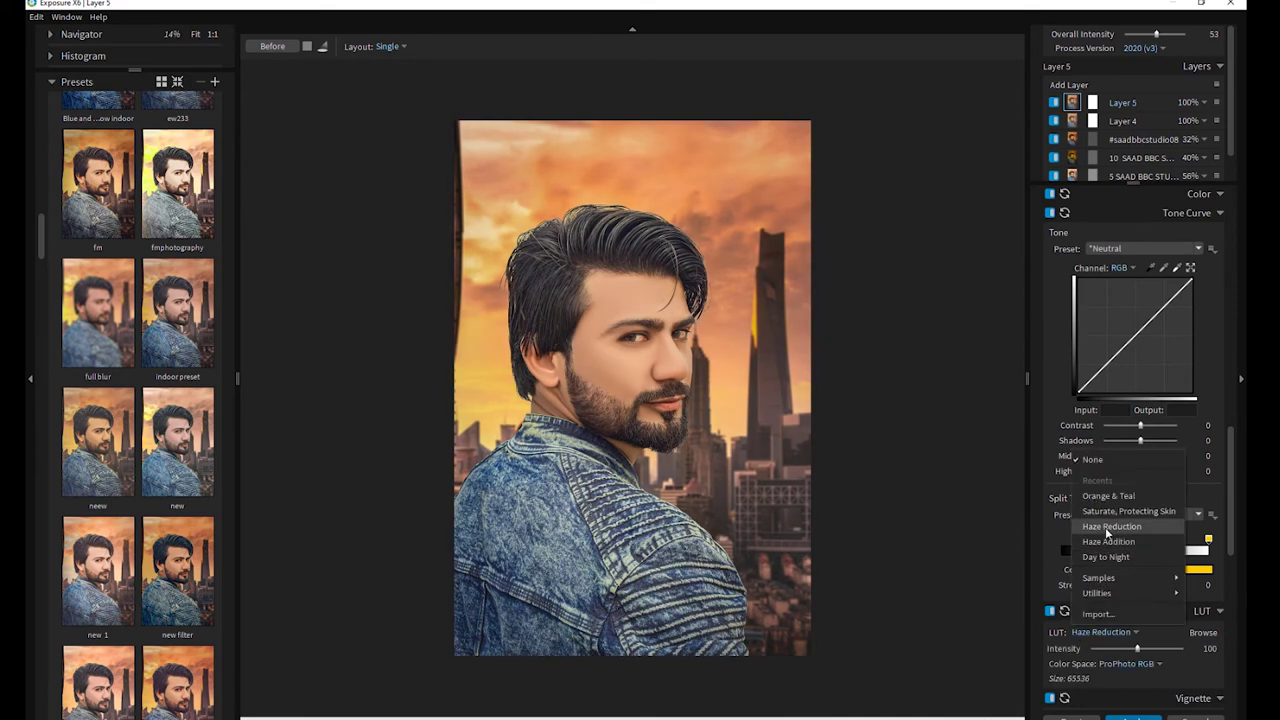
{"action": "left_click", "coordinate": [1112, 527]}
Add more Haze Reduction LUT layers, with Layer 7 at 22% opacity.
{"action": "scroll", "coordinate": [885, 420], "scroll_direction": "up", "scroll_amount": 1}
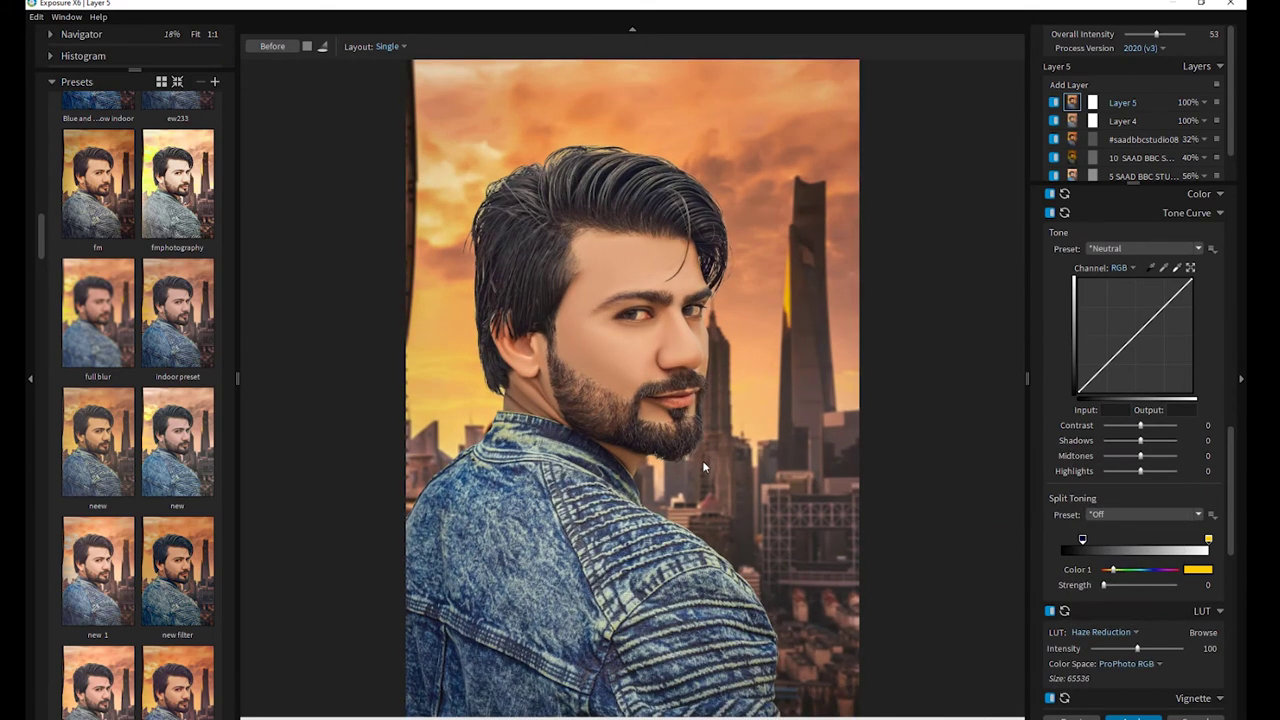
{"action": "scroll", "coordinate": [878, 360], "scroll_direction": "down", "scroll_amount": 1}
{"action": "scroll", "coordinate": [868, 266], "scroll_direction": "up", "scroll_amount": 1}
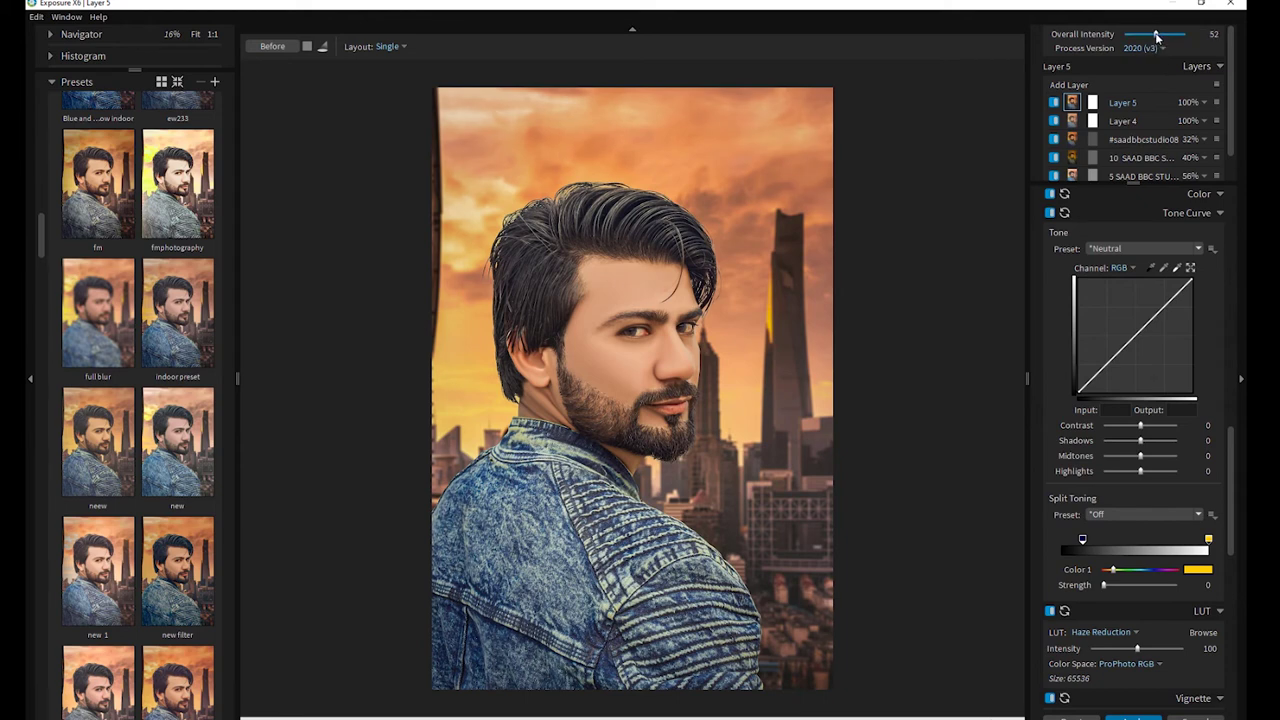
{"action": "left_click", "coordinate": [1052, 121]}
{"action": "double_click", "coordinate": [1069, 86]}
{"action": "scroll", "coordinate": [1120, 320], "scroll_direction": "down", "scroll_amount": 2}
{"action": "left_click", "coordinate": [1100, 479]}
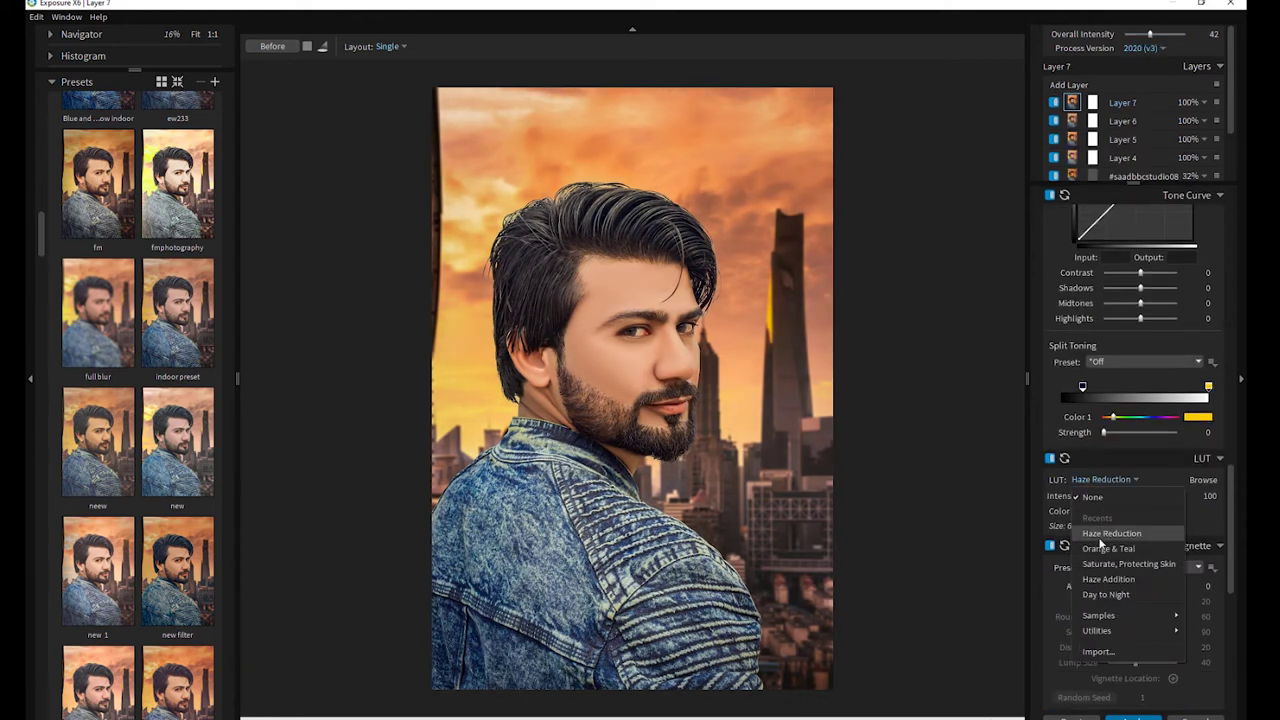
{"action": "left_click", "coordinate": [1090, 530]}
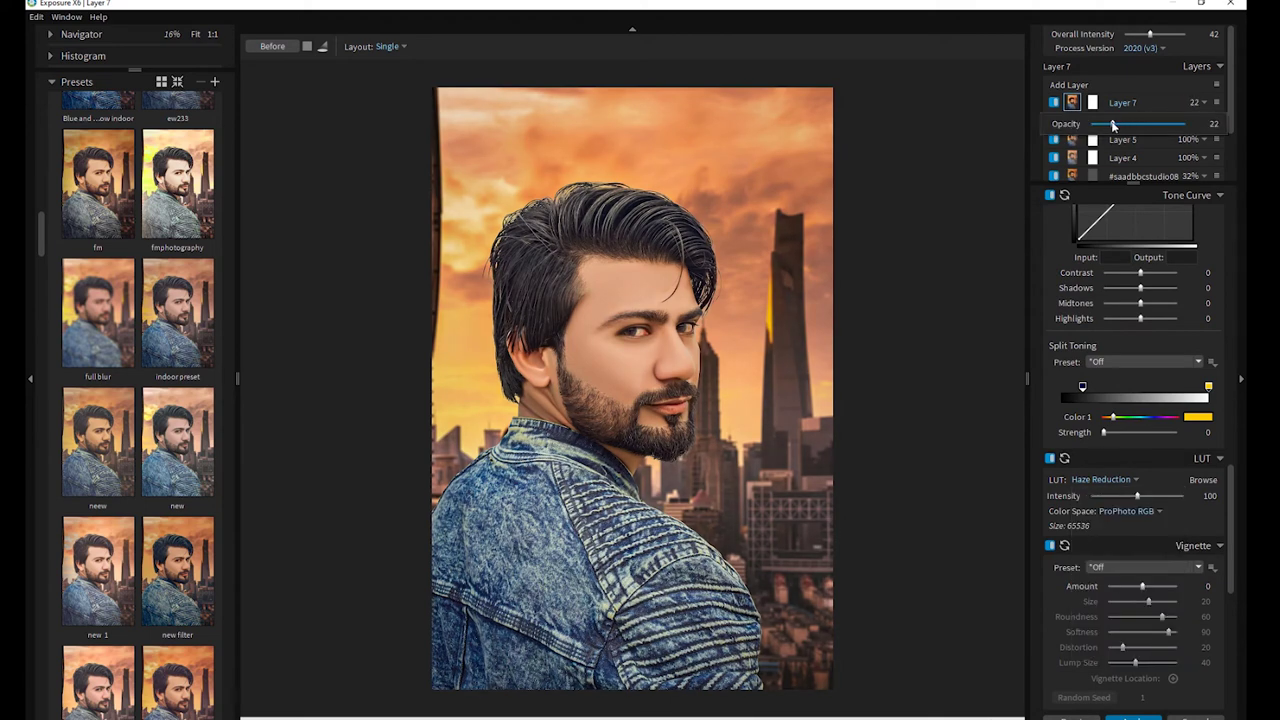
On a new Layer 8, raise the Tone Curve black point and set opacity to 54%.
{"action": "left_click", "coordinate": [1082, 88]}
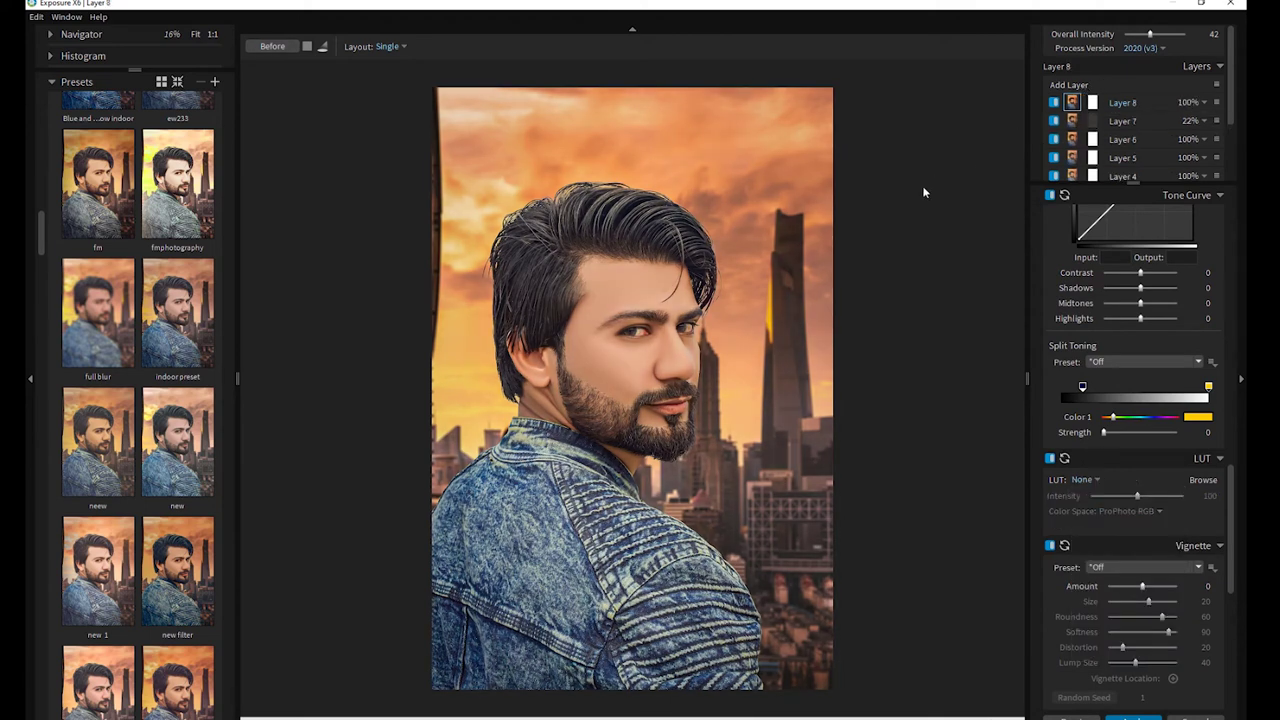
{"action": "scroll", "coordinate": [1081, 405], "scroll_direction": "up", "scroll_amount": 3}
{"action": "scroll", "coordinate": [1083, 460], "scroll_direction": "up", "scroll_amount": 1}
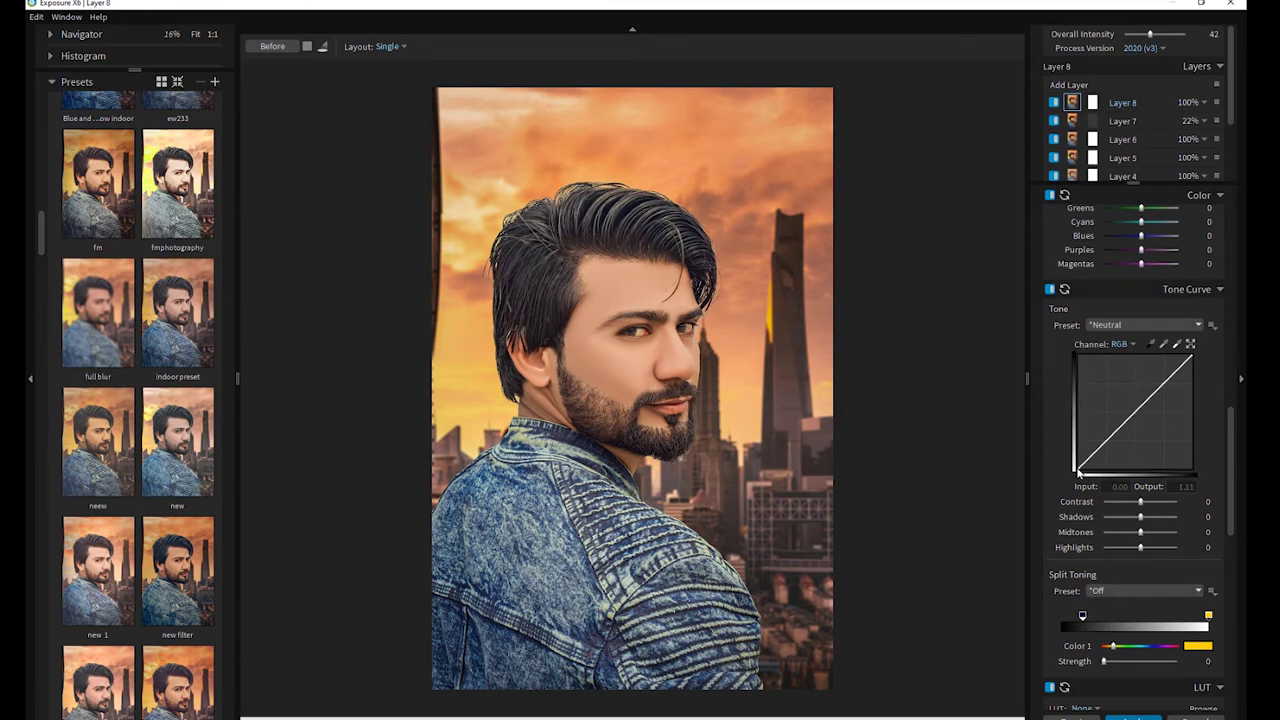
{"action": "left_click_drag", "start_coordinate": [1094, 453], "coordinate": [1096, 446]}
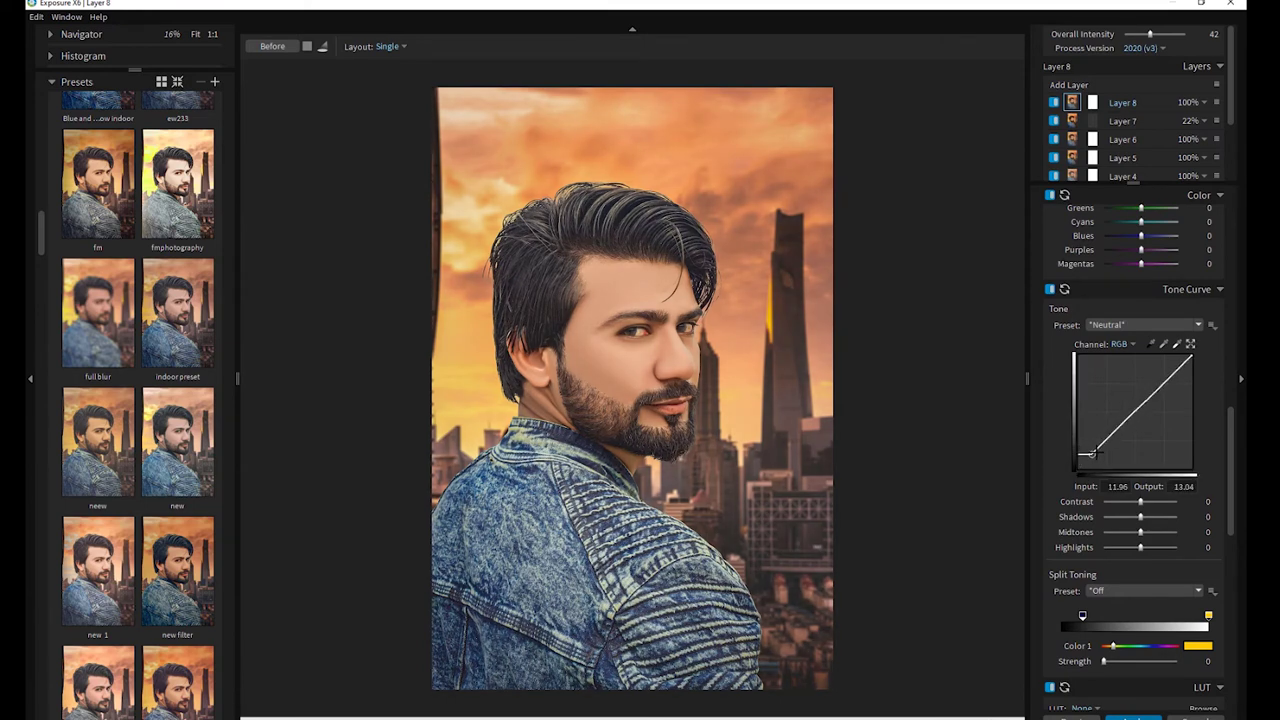
{"action": "left_click", "coordinate": [1190, 102]}
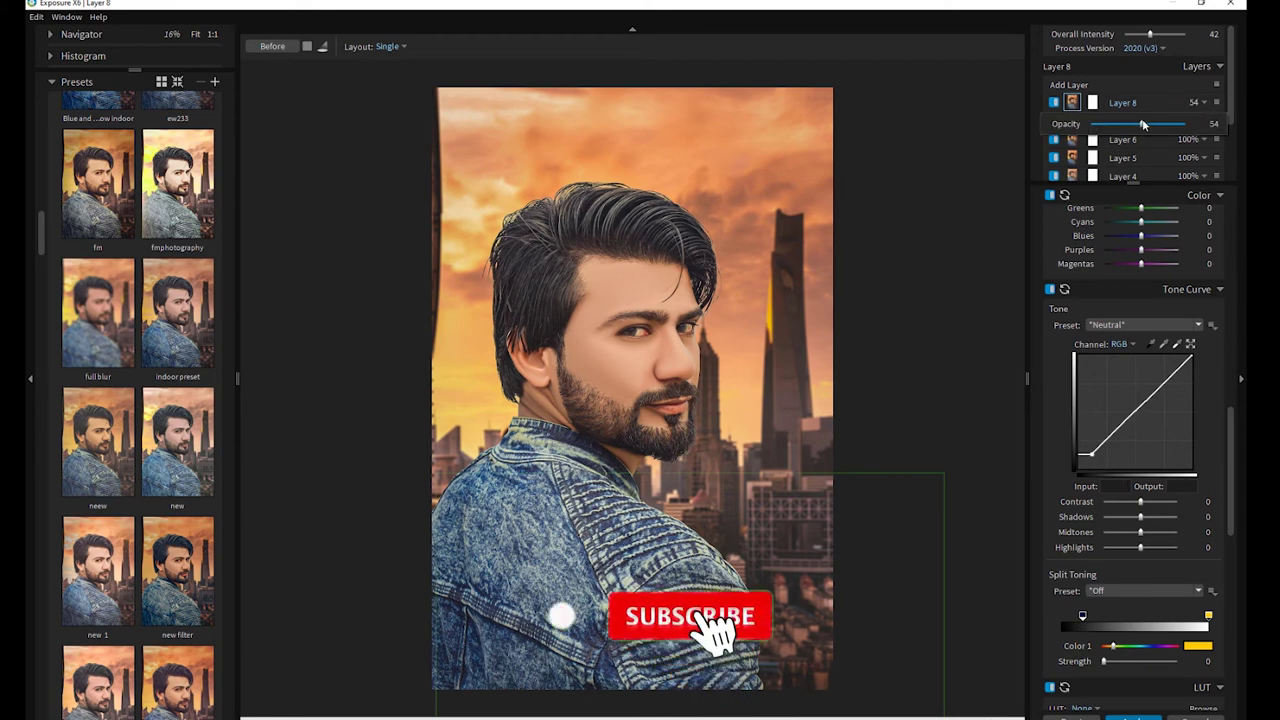
{"action": "left_click_drag", "start_coordinate": [1184, 124], "coordinate": [1141, 124]}
Add Layer 9 with the Saturate, Protecting Skin LUT at about 32% opacity.
{"action": "left_click", "coordinate": [1071, 86]}
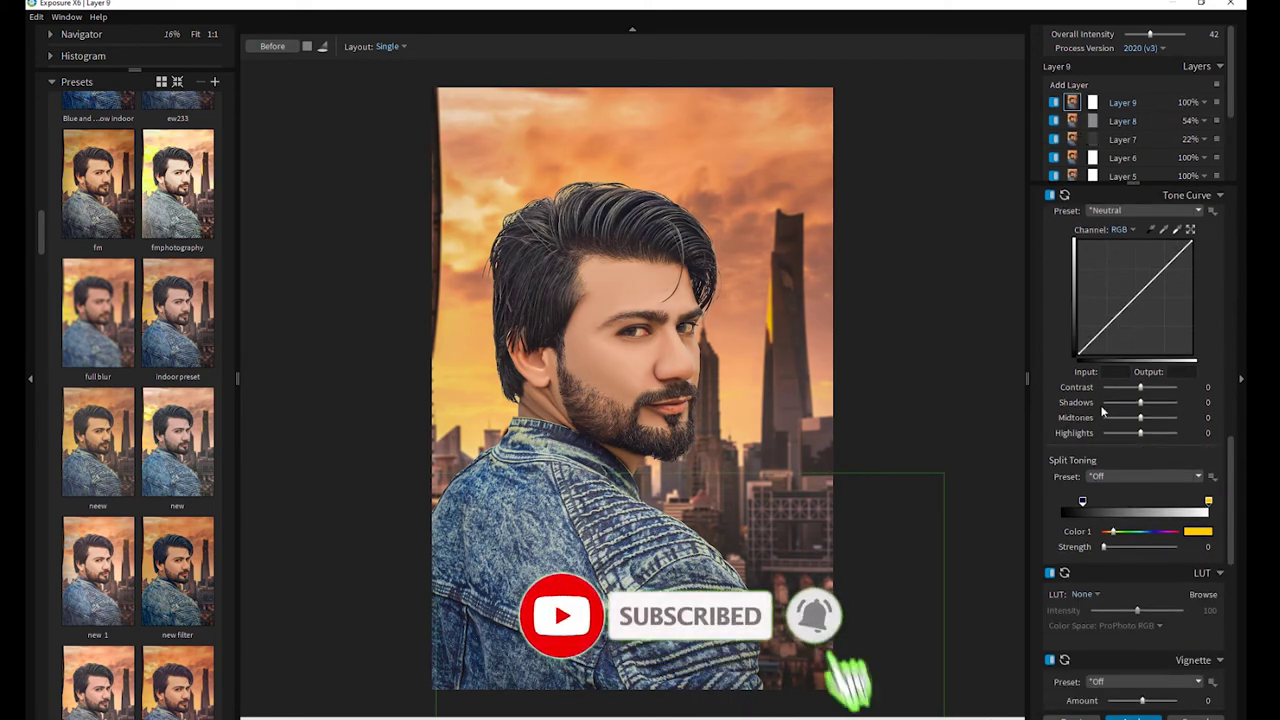
{"action": "left_click", "coordinate": [1083, 593]}
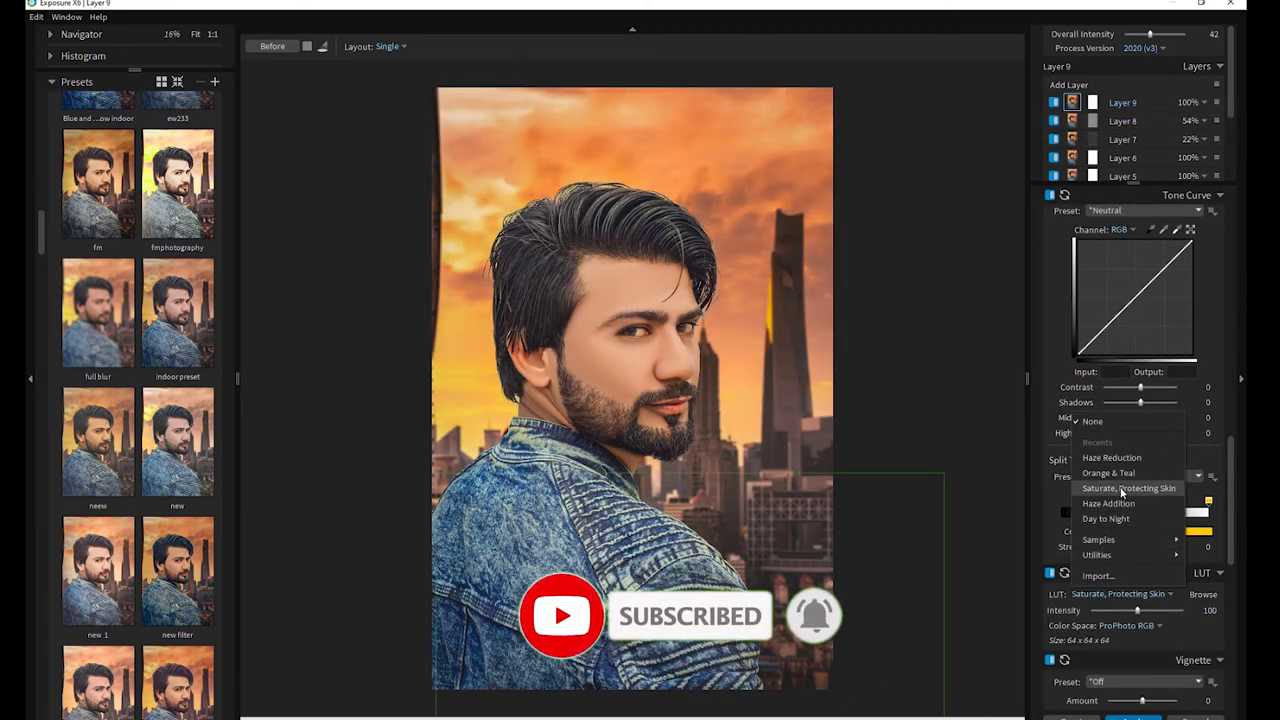
{"action": "left_click", "coordinate": [1122, 488]}
{"action": "left_click", "coordinate": [1204, 102]}
{"action": "left_click_drag", "start_coordinate": [1185, 123], "coordinate": [1122, 123]}
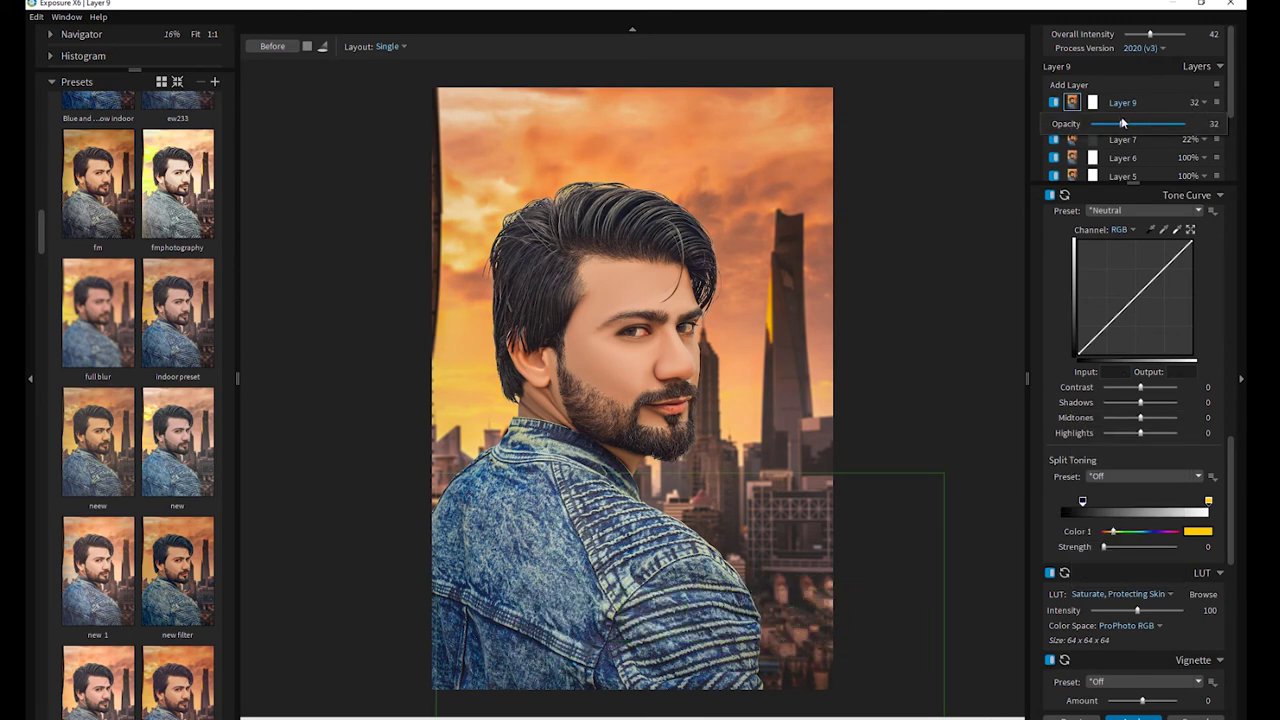
Add Layer 10 and apply the Cyan Color Filter preset.
{"action": "left_click", "coordinate": [1069, 86]}
{"action": "scroll", "coordinate": [1115, 405], "scroll_direction": "up", "scroll_amount": 3}
{"action": "scroll", "coordinate": [1115, 405], "scroll_direction": "up", "scroll_amount": 3}
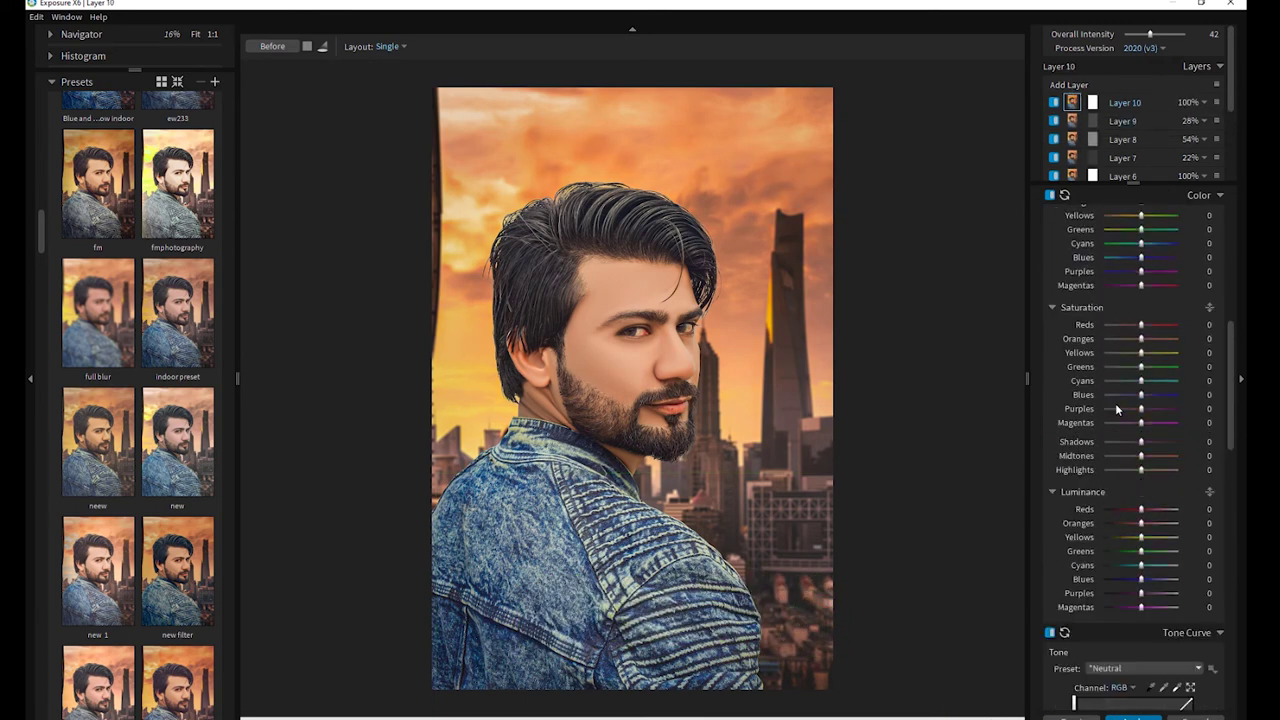
{"action": "scroll", "coordinate": [1115, 405], "scroll_direction": "up", "scroll_amount": 2}
{"action": "left_click", "coordinate": [1125, 347]}
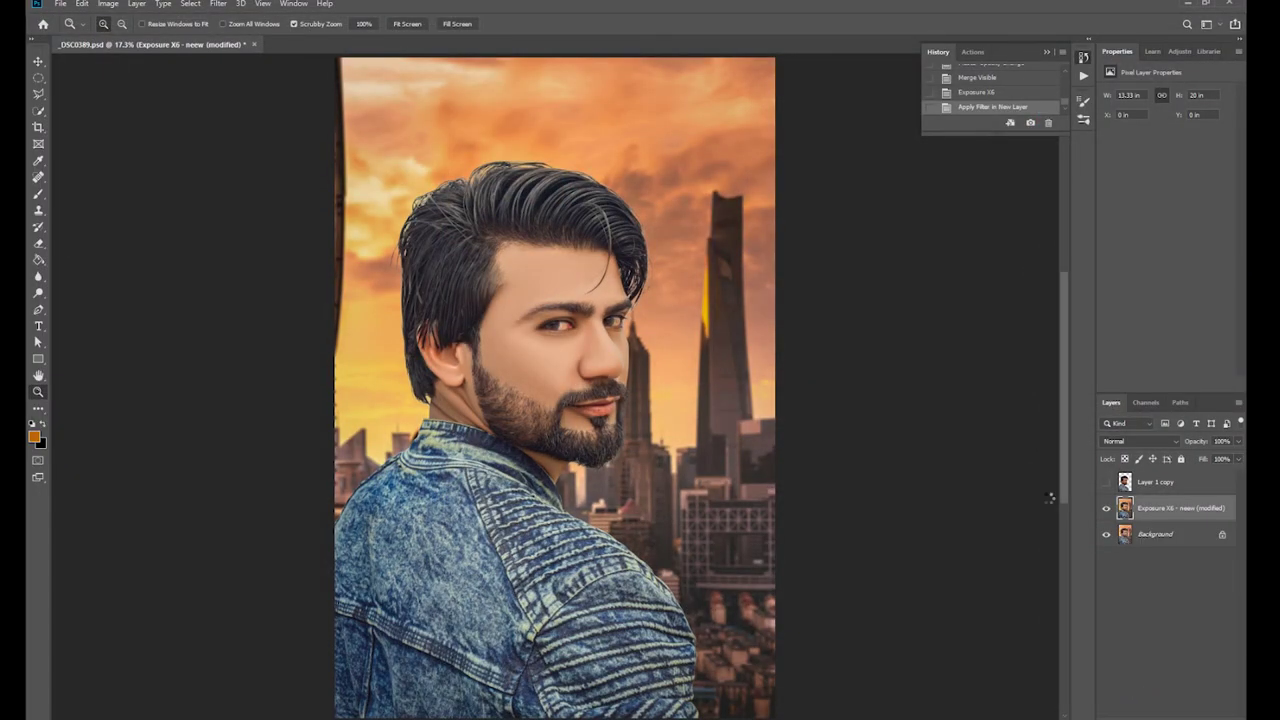
Zoom on the face, toggle the Exposure X6 layer off and on, then fit the image.
{"action": "left_click_drag", "start_coordinate": [511, 325], "coordinate": [575, 413]}
{"action": "left_click", "coordinate": [1106, 508]}
{"action": "left_click", "coordinate": [1106, 508]}
{"action": "left_click_drag", "start_coordinate": [706, 371], "coordinate": [748, 541]}
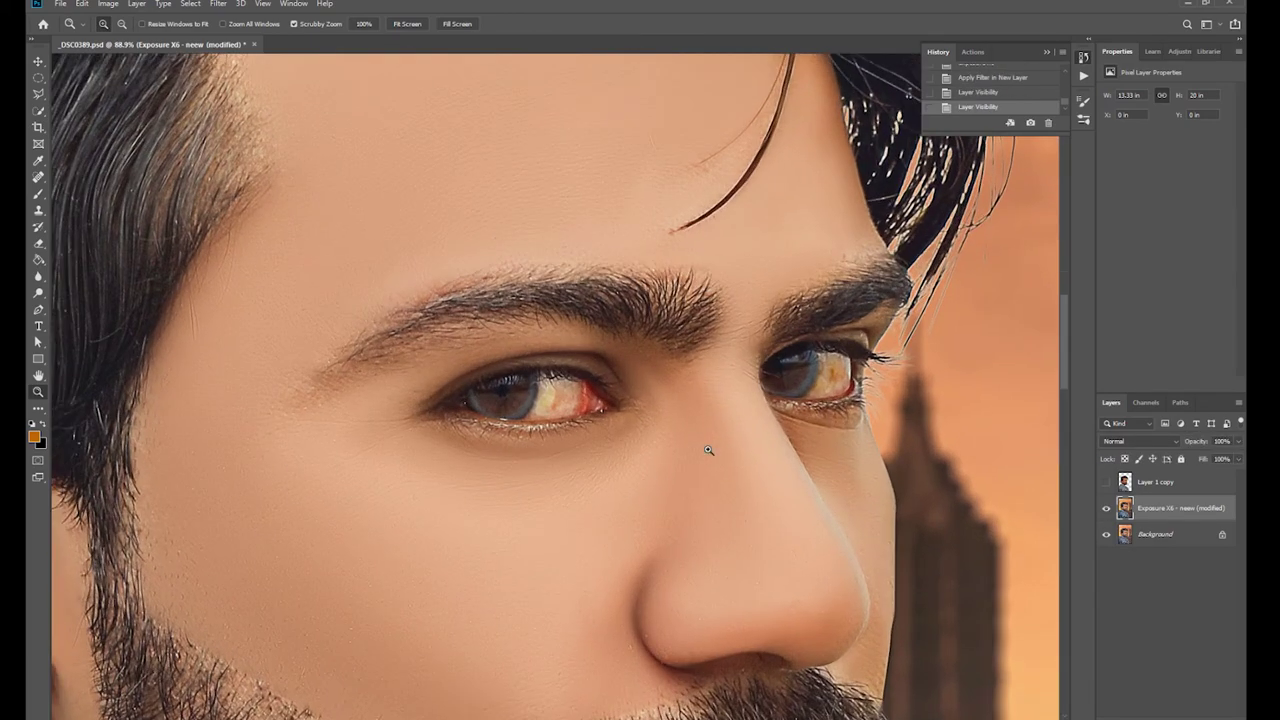
{"action": "key", "text": "ctrl+0"}
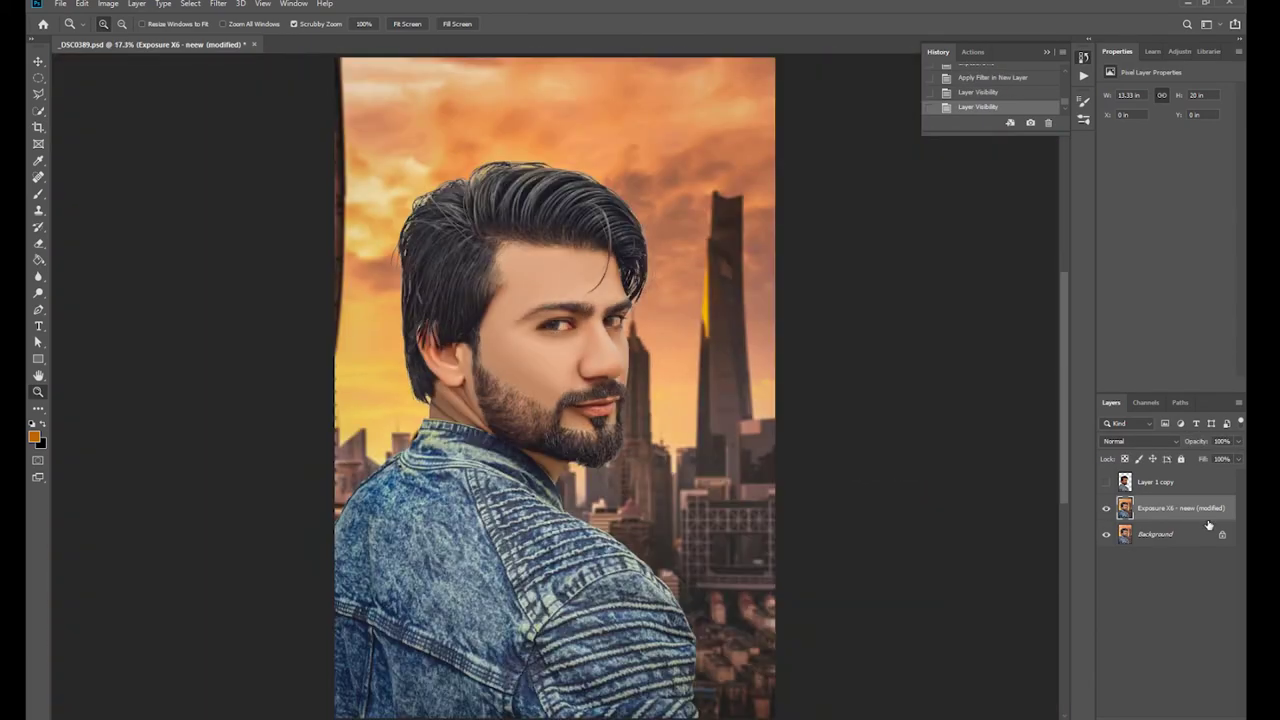
Add a Stroke layer effect to the 'Exposure X6 - neew (modified)' layer.
{"action": "right_click", "coordinate": [1195, 508]}
{"action": "key", "text": "Escape"}
{"action": "left_click", "coordinate": [1134, 712]}
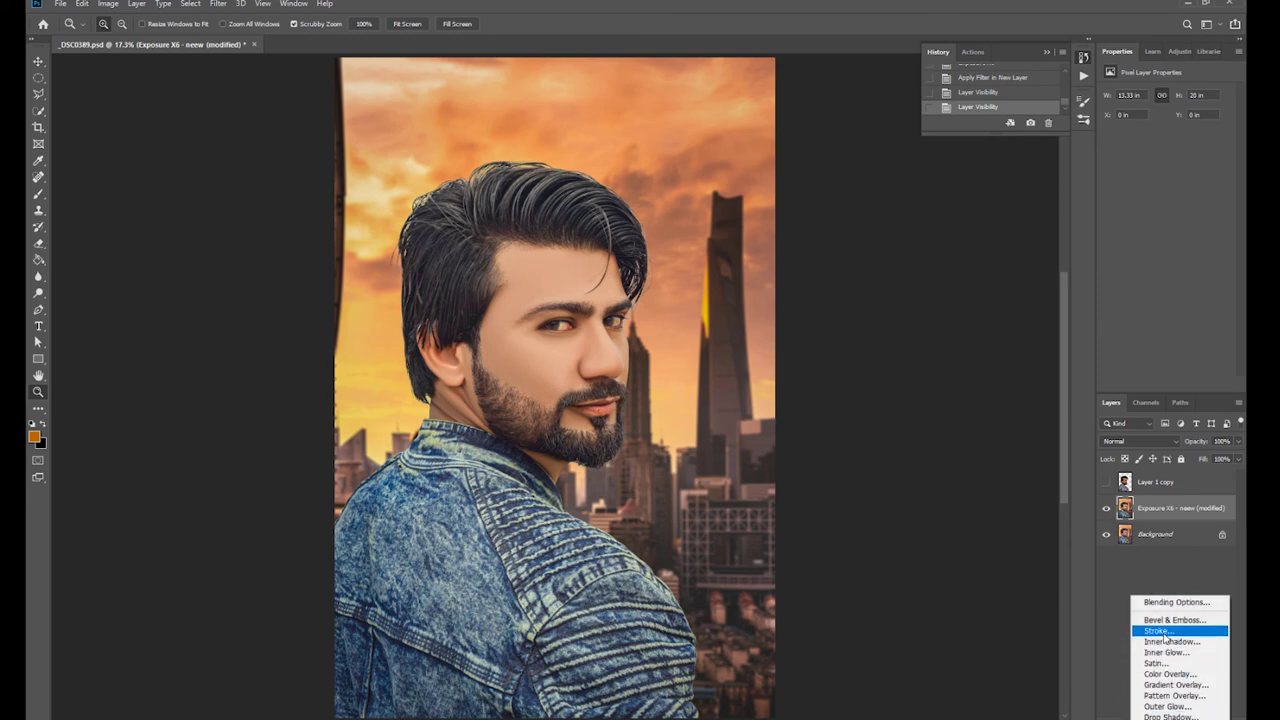
{"action": "left_click", "coordinate": [1180, 632]}
{"action": "left_click", "coordinate": [478, 257]}
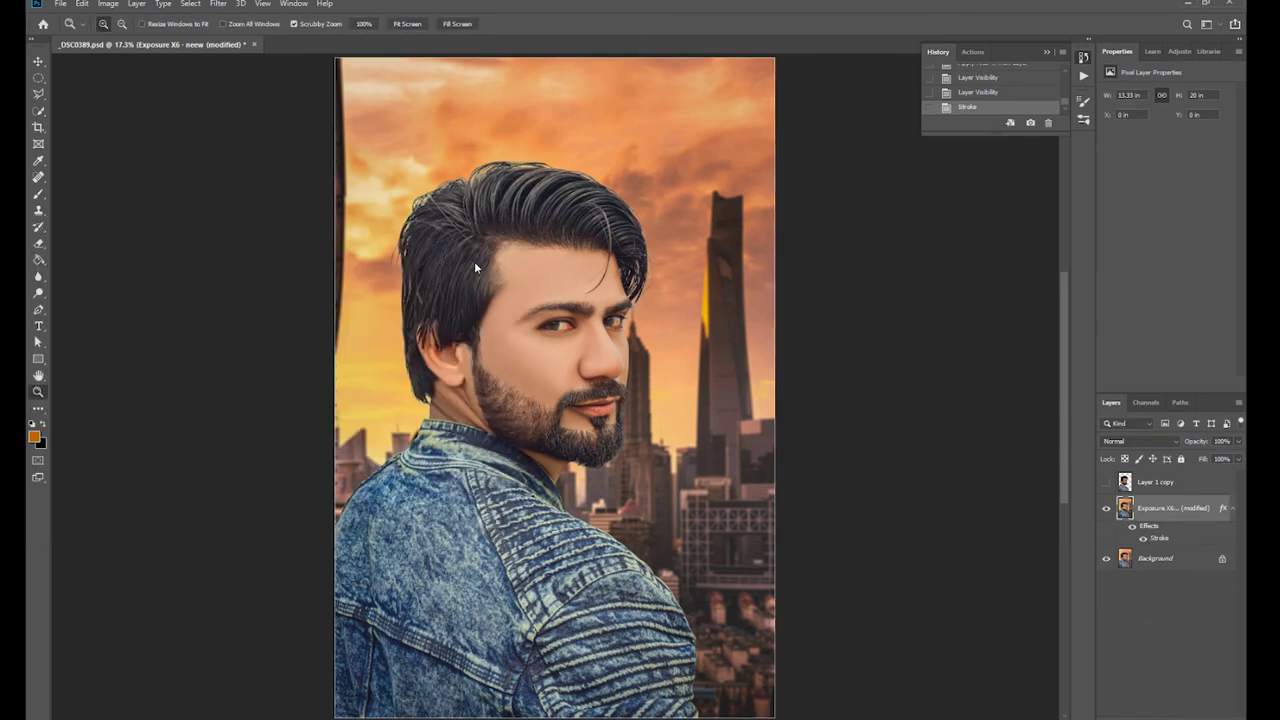
{"action": "key", "text": "ctrl+minus"}
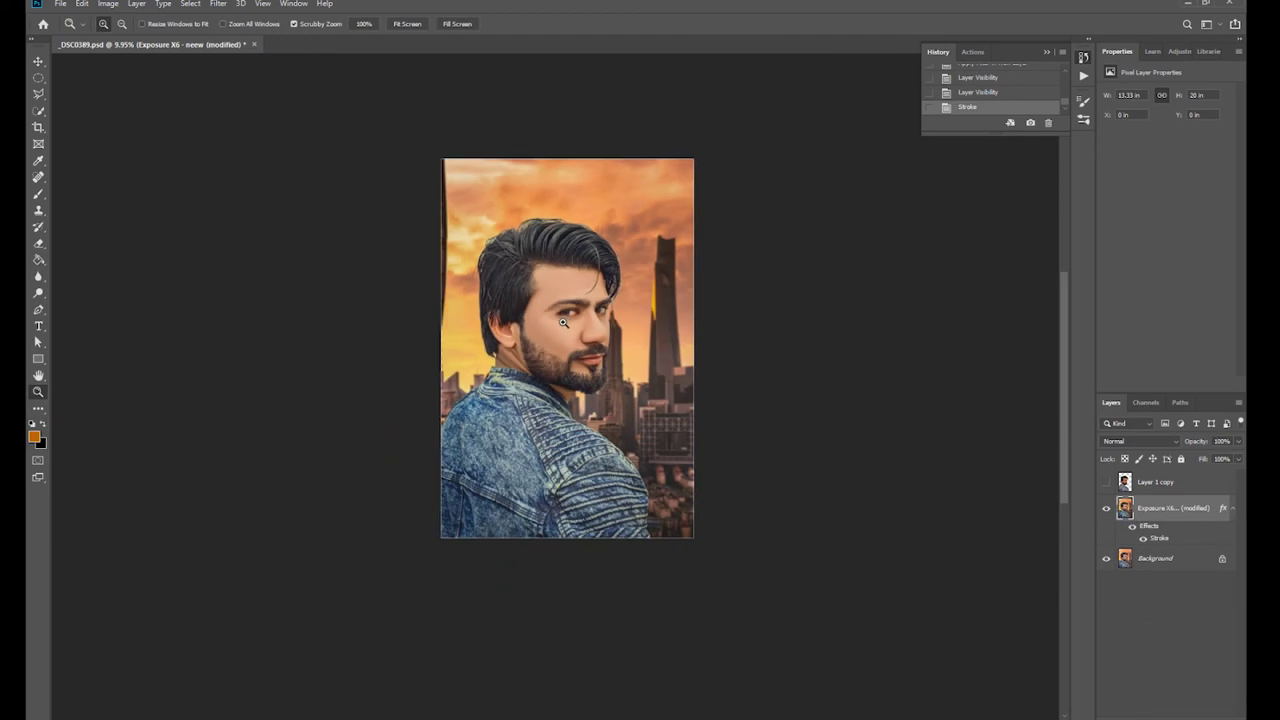
{"action": "key", "text": "ctrl+0"}
{"action": "left_click", "coordinate": [62, 4]}
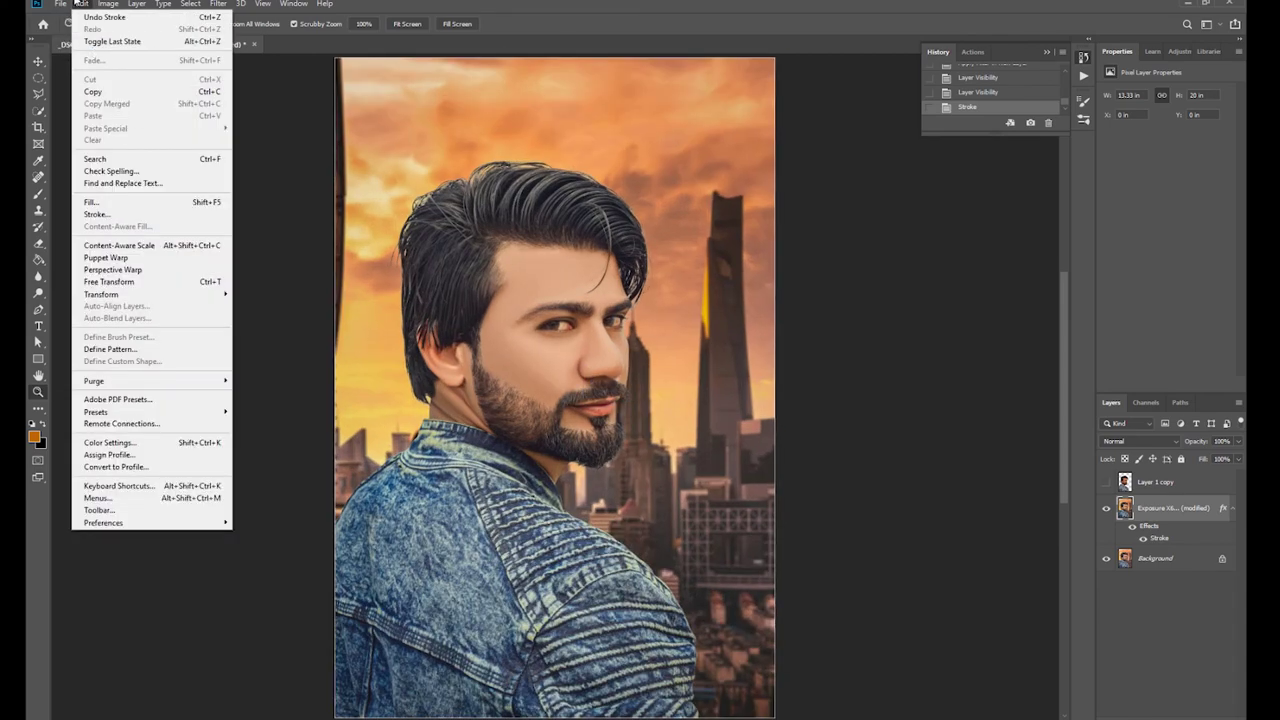
Place Embedded the photography logo and shrink it to a small watermark beside the ear.
{"action": "left_click", "coordinate": [108, 248]}
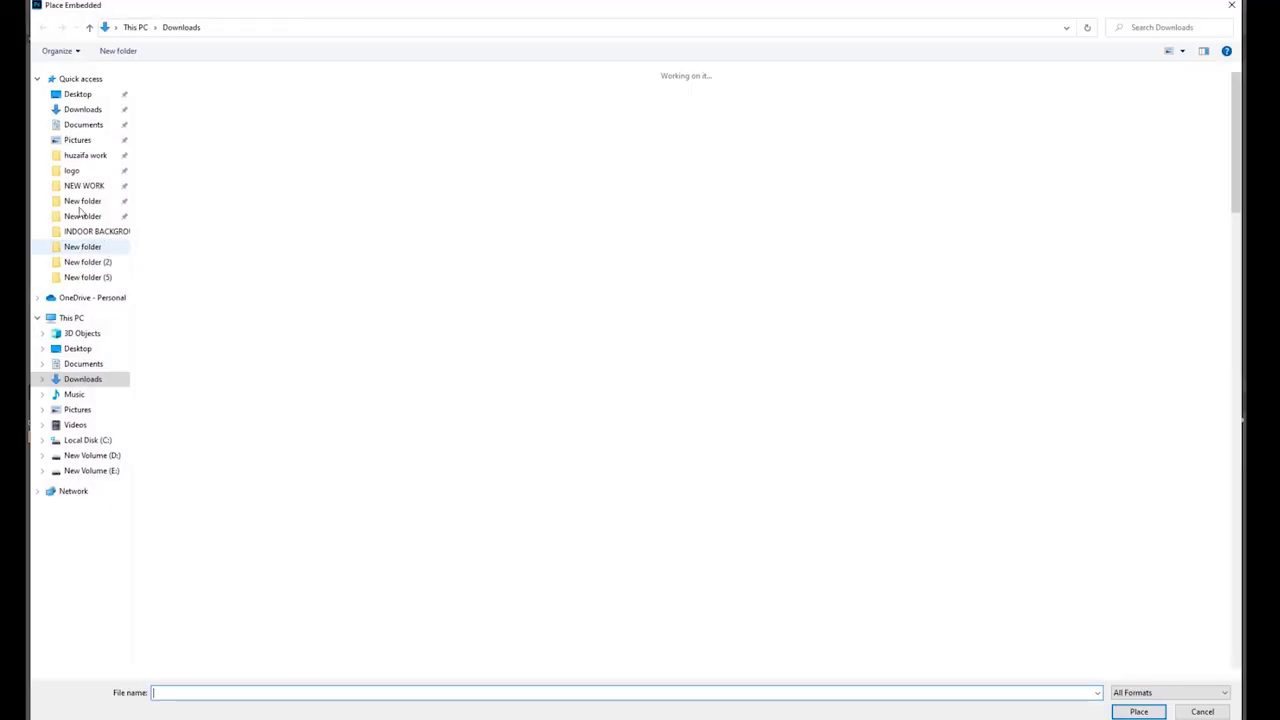
{"action": "left_click", "coordinate": [83, 174]}
{"action": "double_click", "coordinate": [767, 119]}
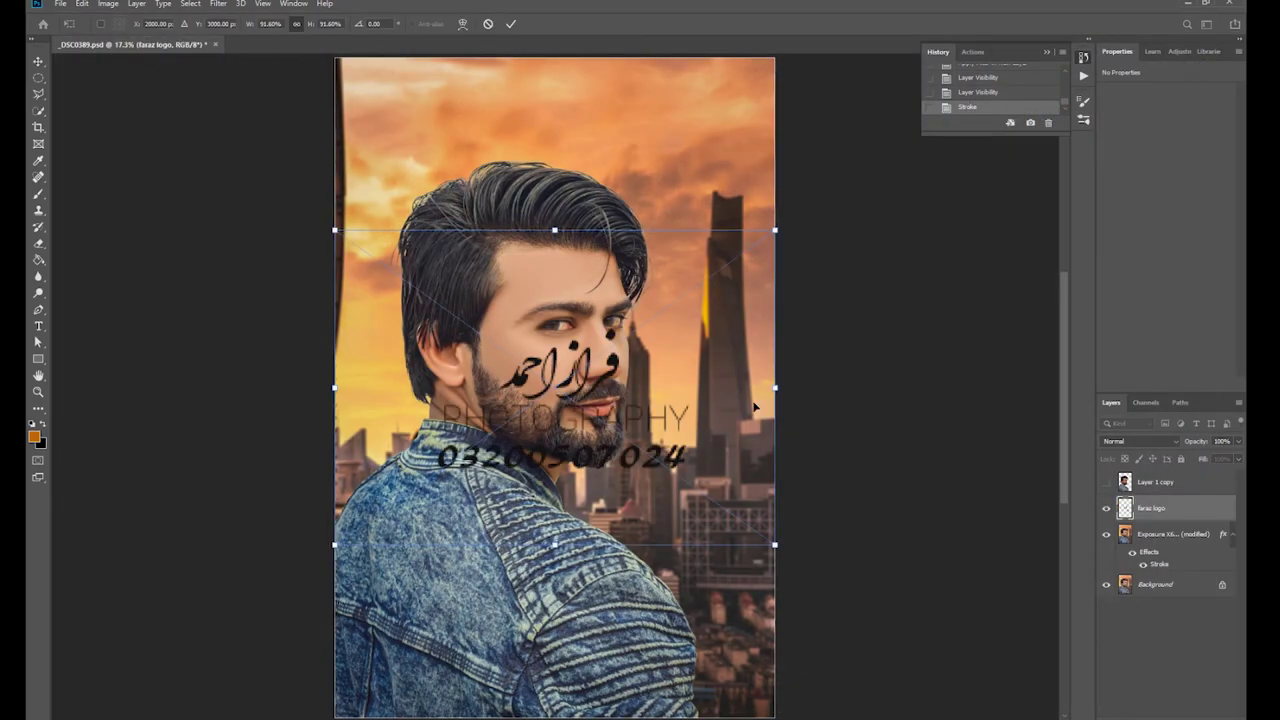
{"action": "left_click_drag", "start_coordinate": [773, 387], "coordinate": [430, 384]}
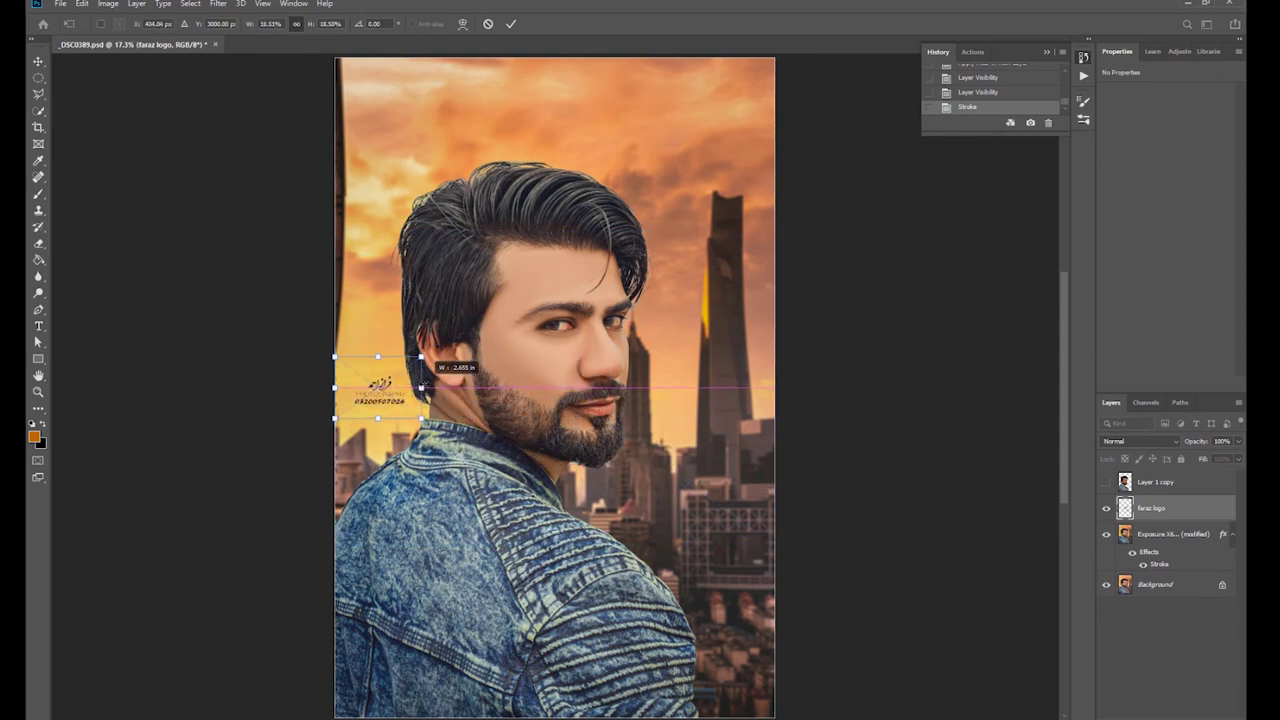
{"action": "key", "text": "Return"}
Zoom in to check the placed logo, then fit the whole image on screen.
{"action": "key", "text": "z"}
{"action": "left_click_drag", "start_coordinate": [398, 412], "coordinate": [484, 568]}
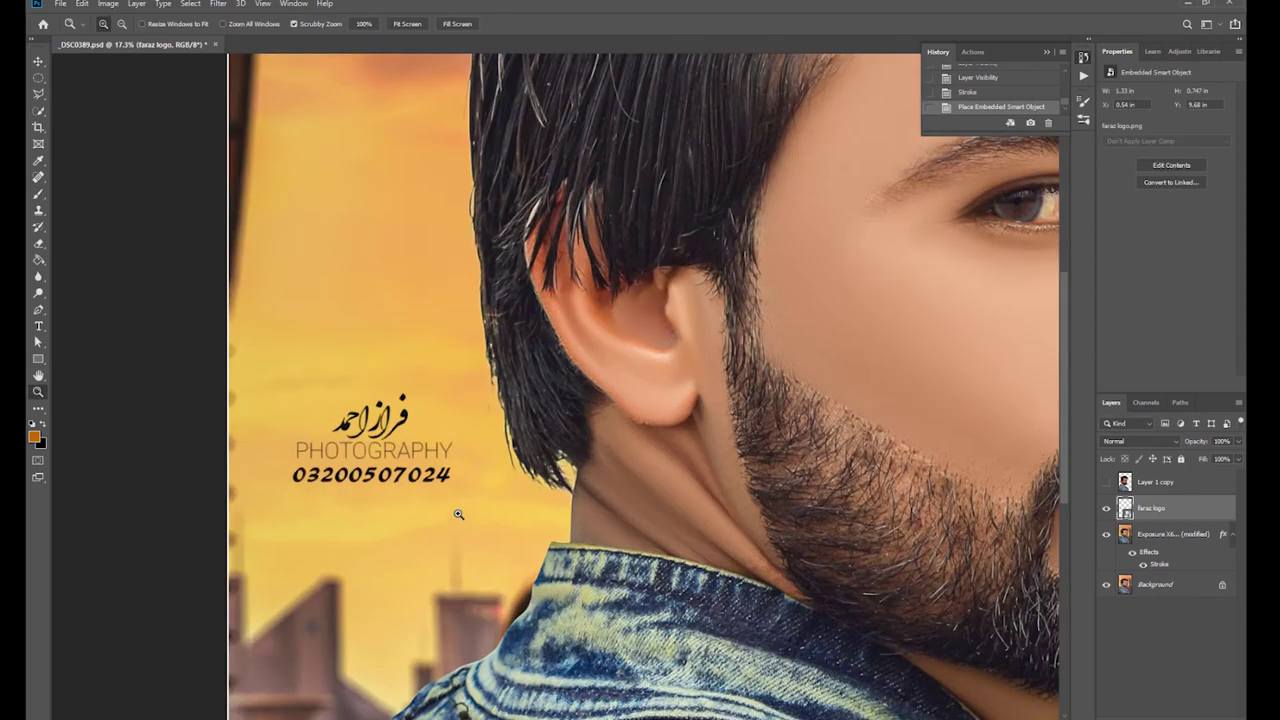
{"action": "right_click", "coordinate": [497, 469]}
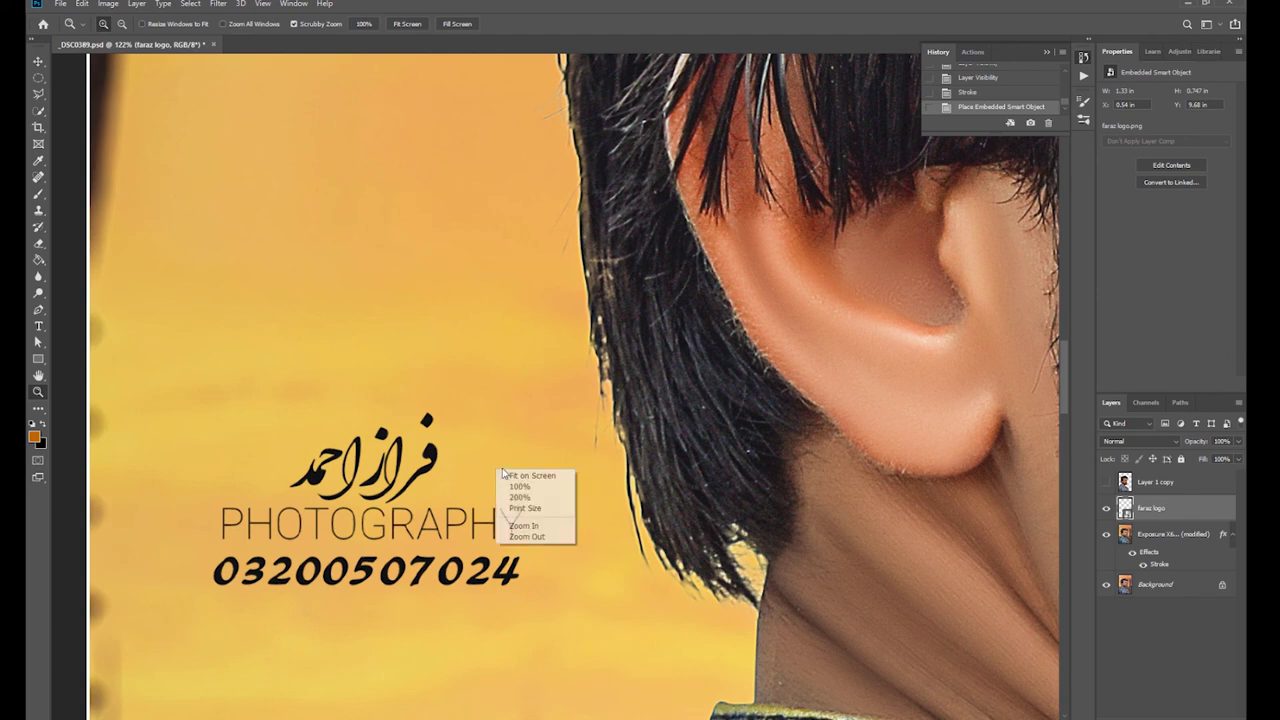
{"action": "left_click", "coordinate": [517, 481]}
Merge Visible the logo and graded layers, then view the original History snapshot to compare.
{"action": "right_click", "coordinate": [1170, 514]}
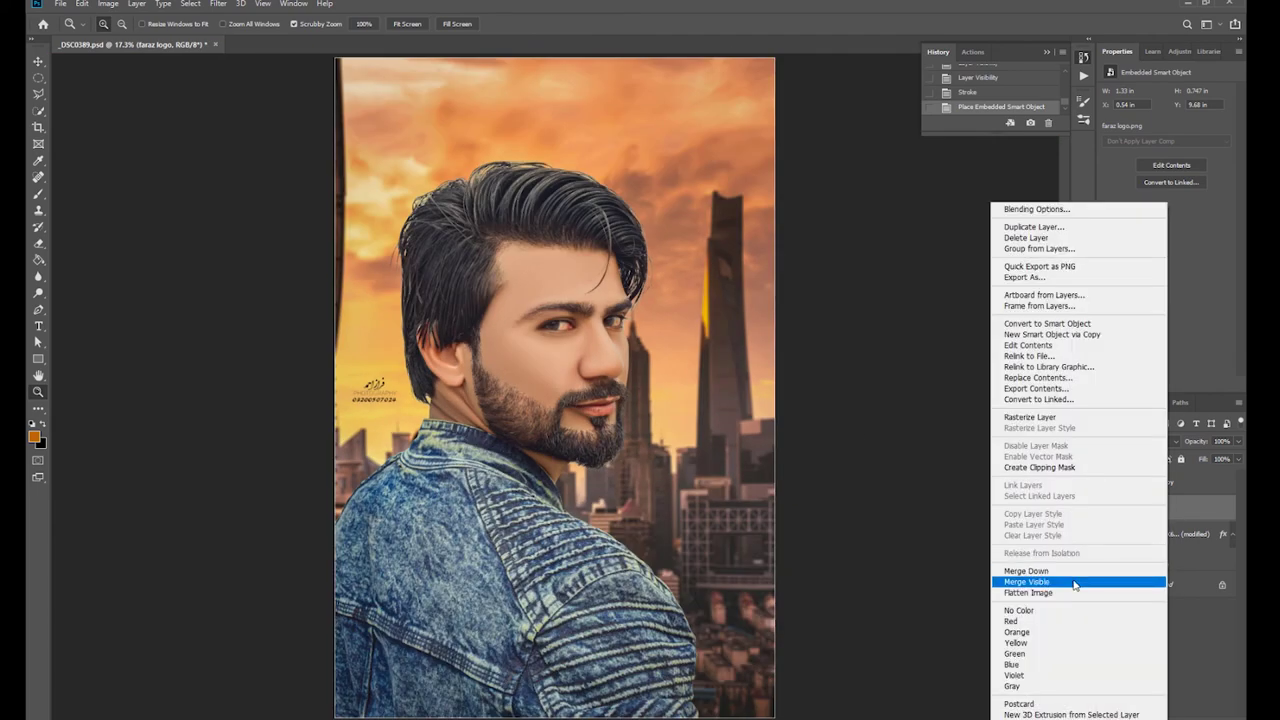
{"action": "left_click", "coordinate": [1071, 583]}
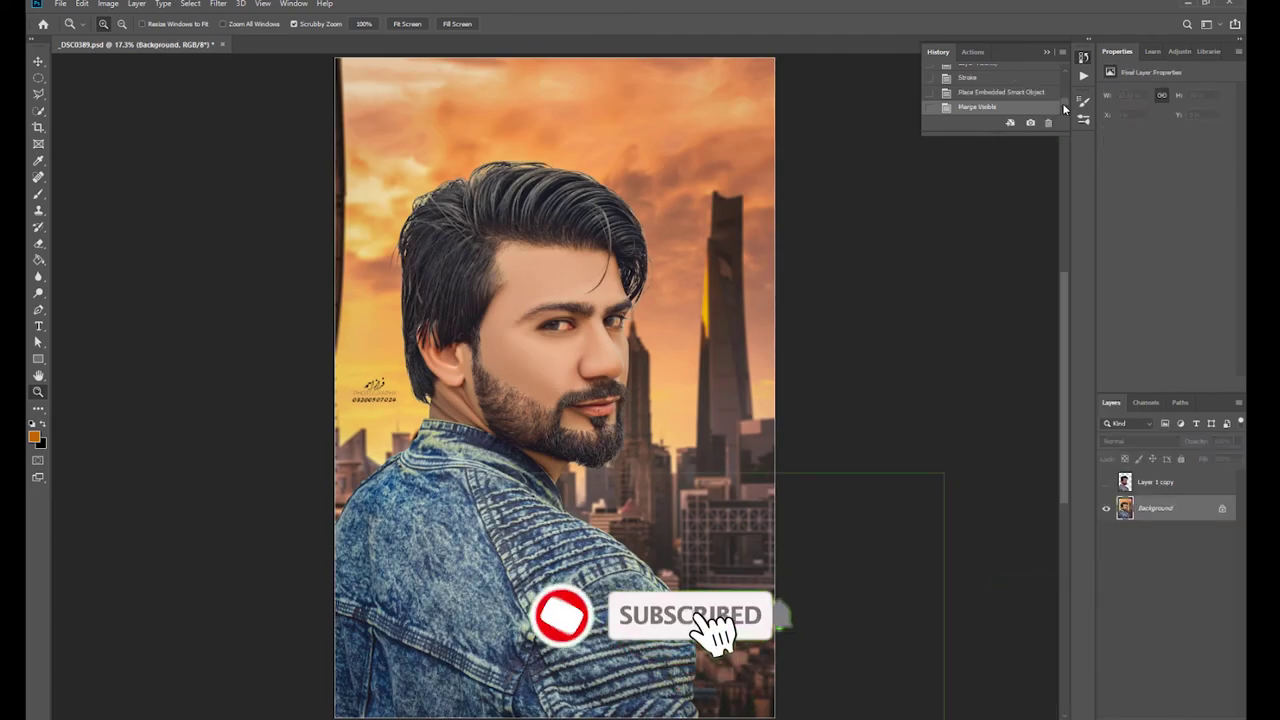
{"action": "left_click_drag", "start_coordinate": [1071, 106], "coordinate": [1067, 77]}
{"action": "left_click", "coordinate": [1034, 79]}
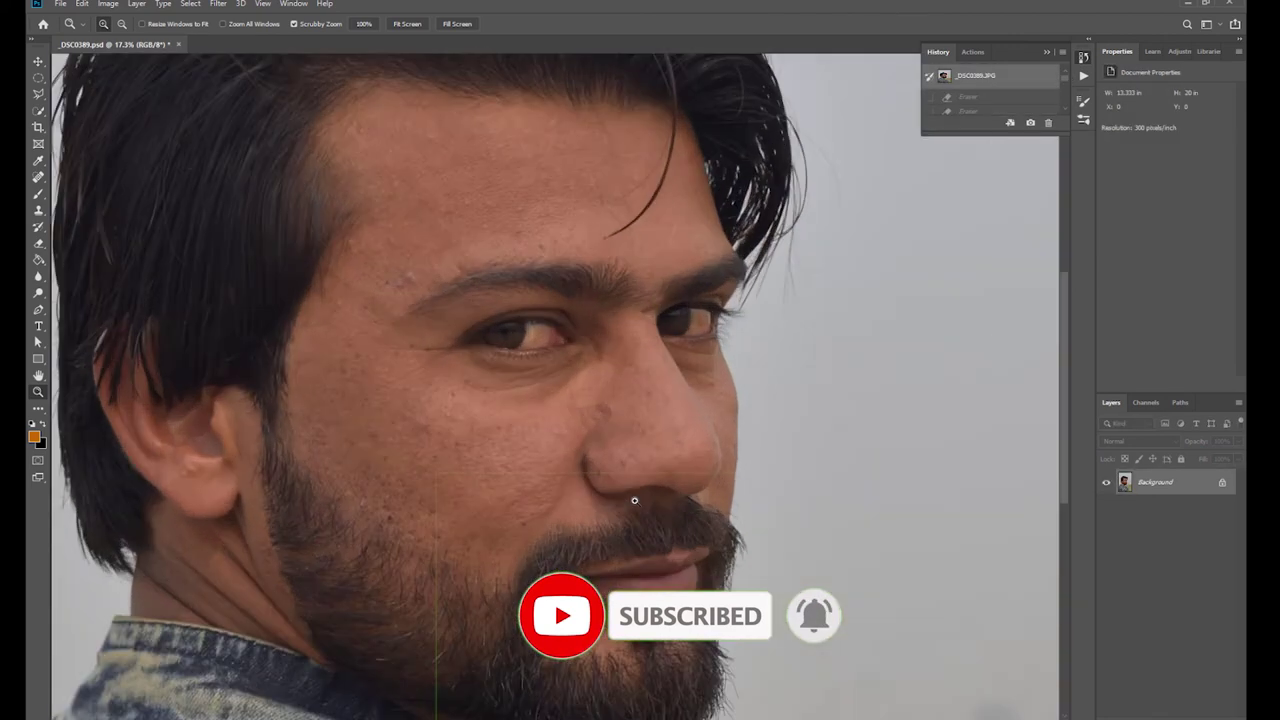
{"action": "scroll", "coordinate": [479, 554], "scroll_direction": "down", "scroll_amount": 5}
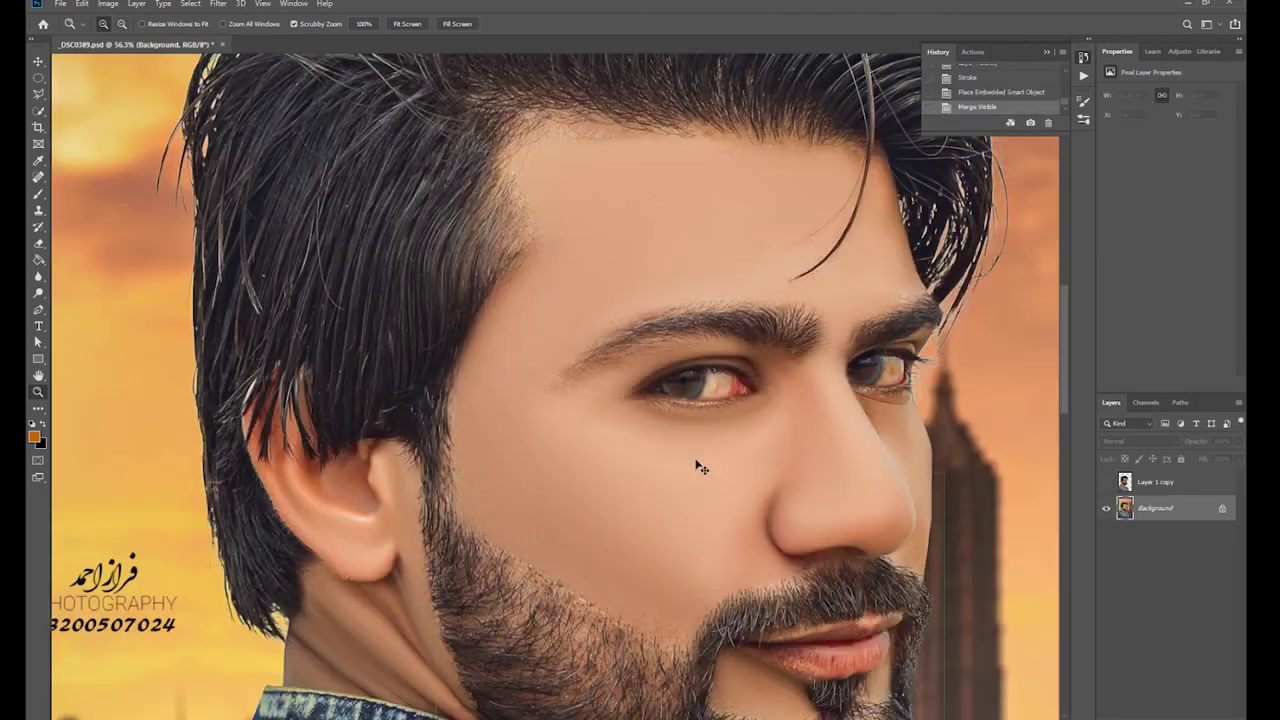